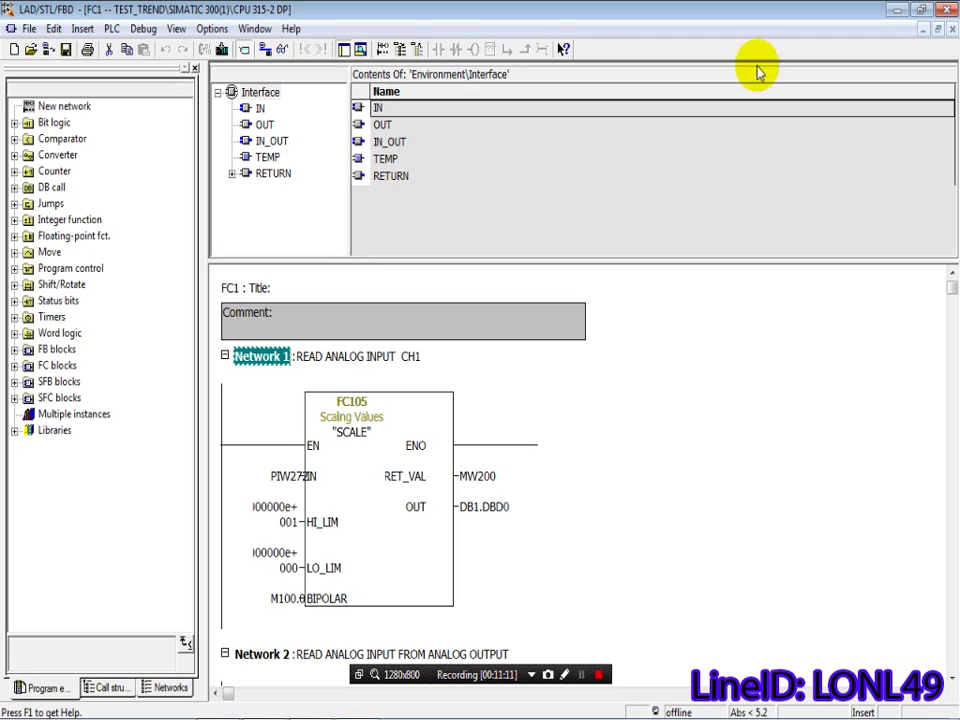
Step: Monitor block FC1 online, examine the live values in Networks 1 to 4, and close the block editor
left_click(213, 48)
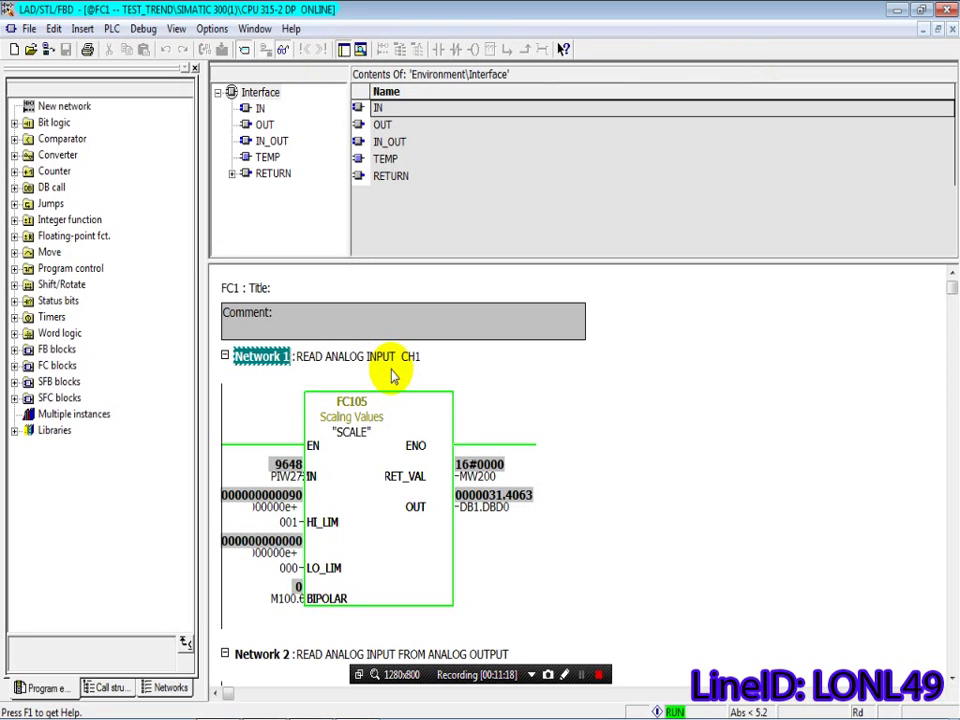
left_click_drag(951, 291, 949, 561)
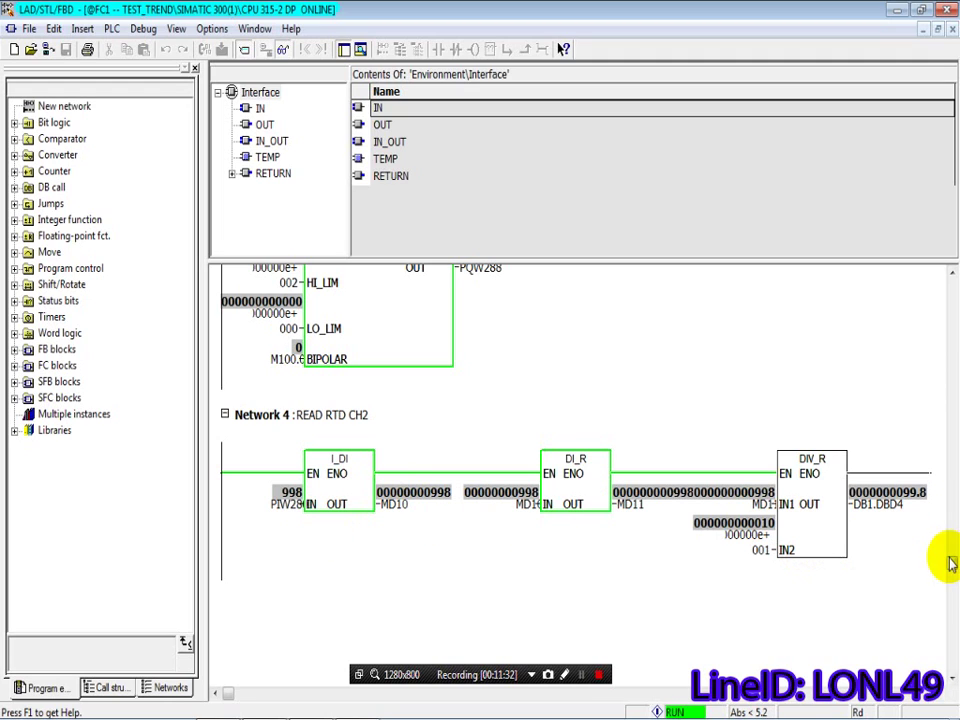
left_click(729, 560)
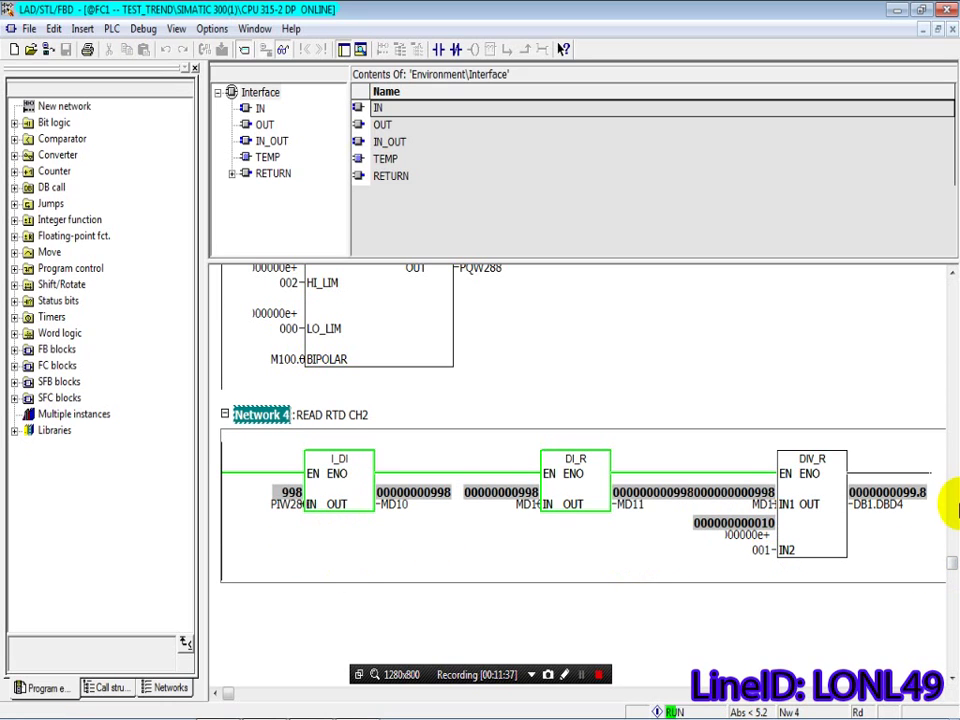
left_click_drag(951, 567, 760, 505)
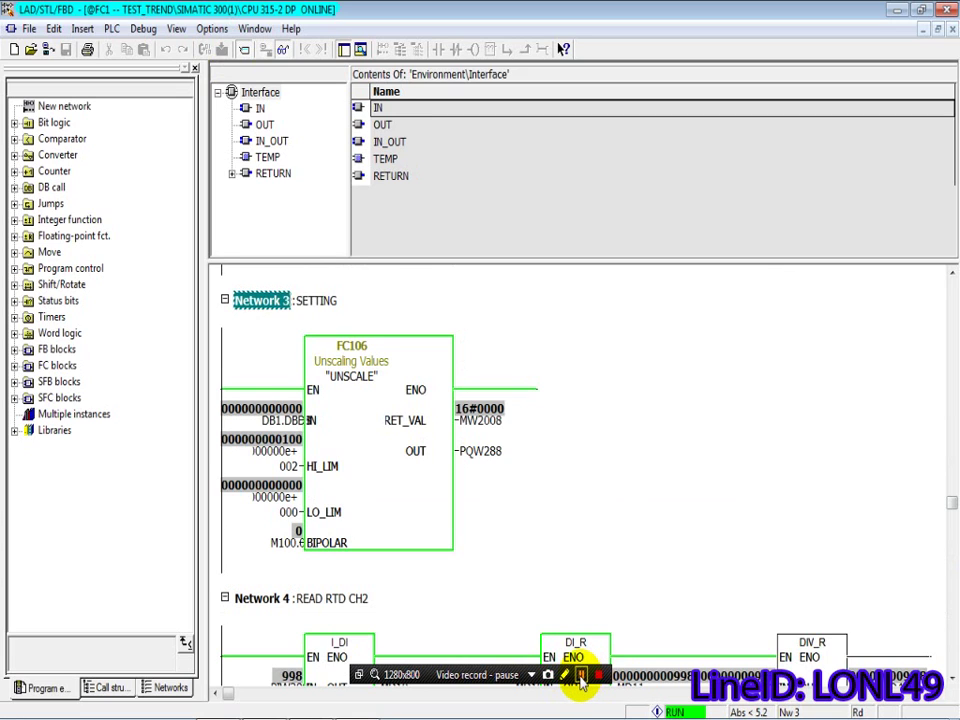
left_click(578, 676)
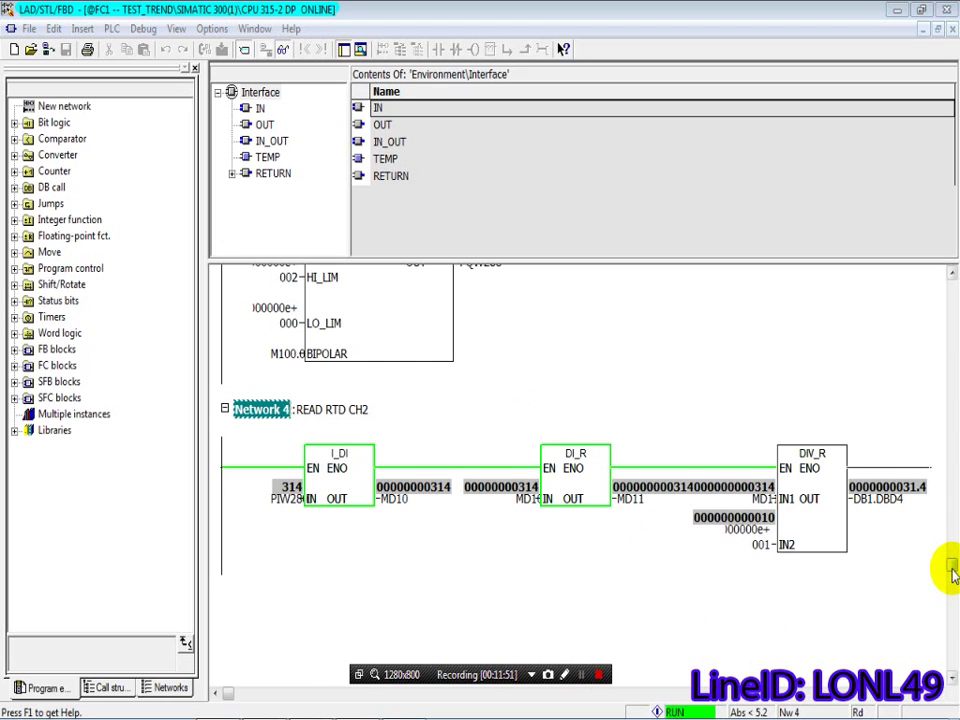
left_click_drag(943, 568, 952, 527)
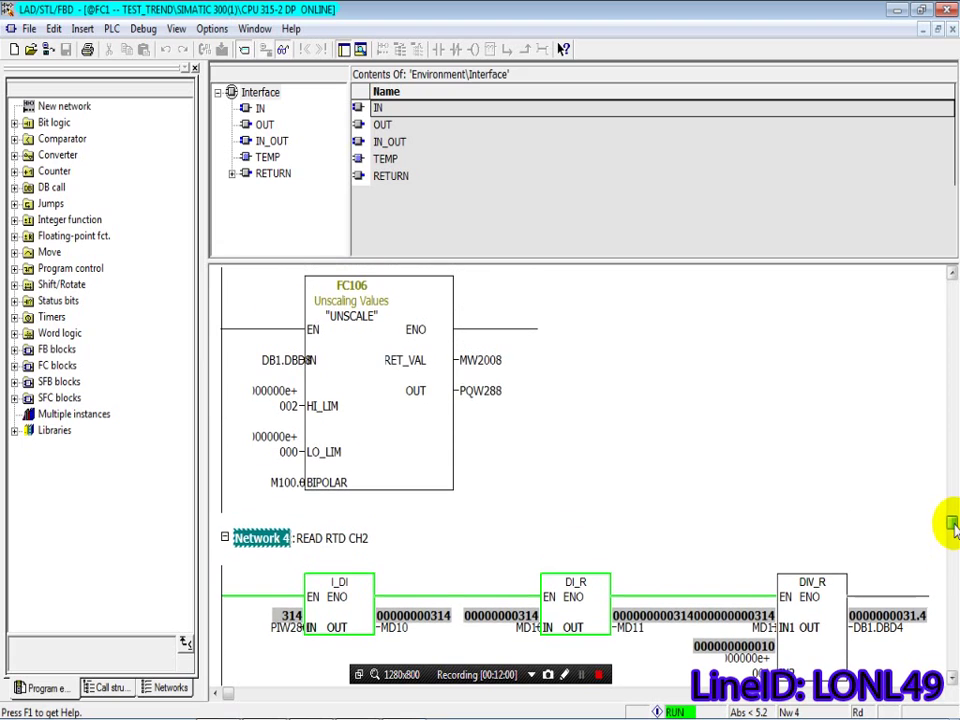
left_click(621, 454)
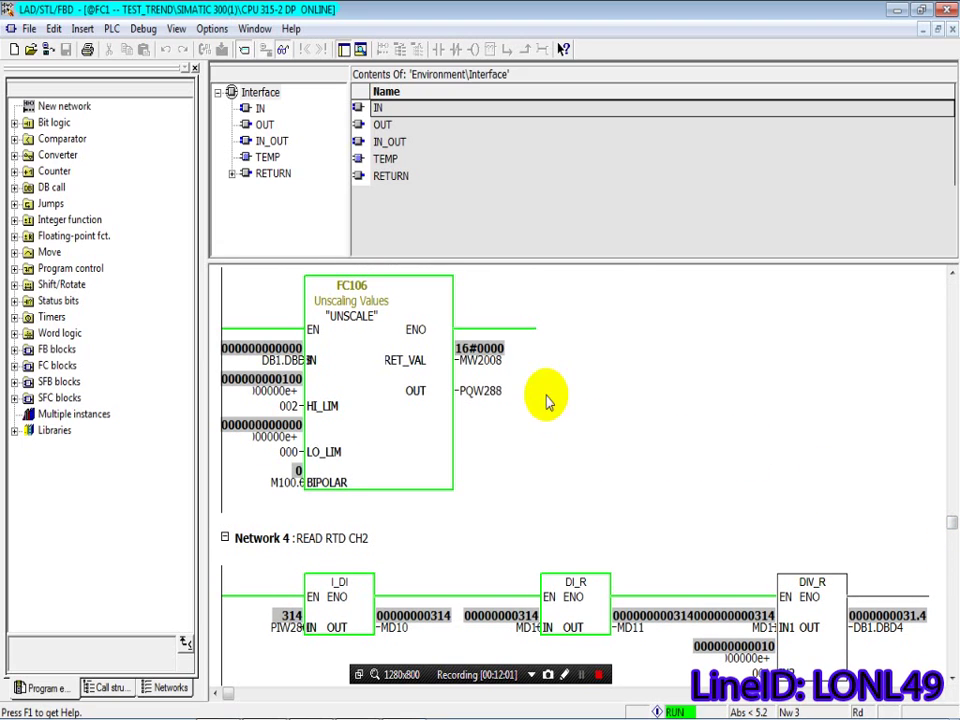
left_click_drag(949, 514, 952, 390)
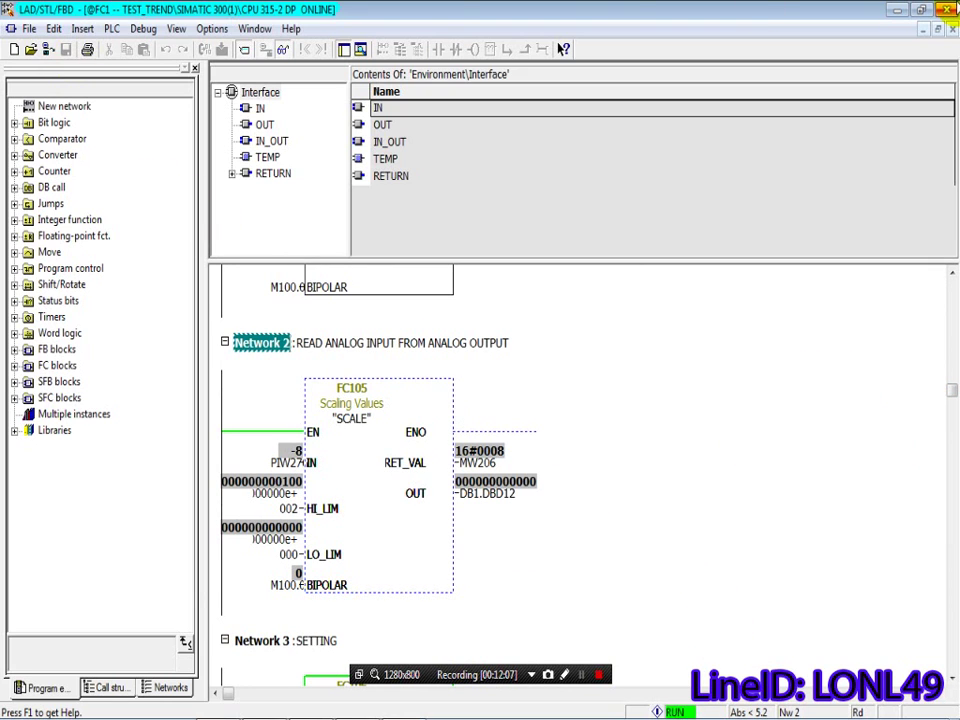
left_click(952, 10)
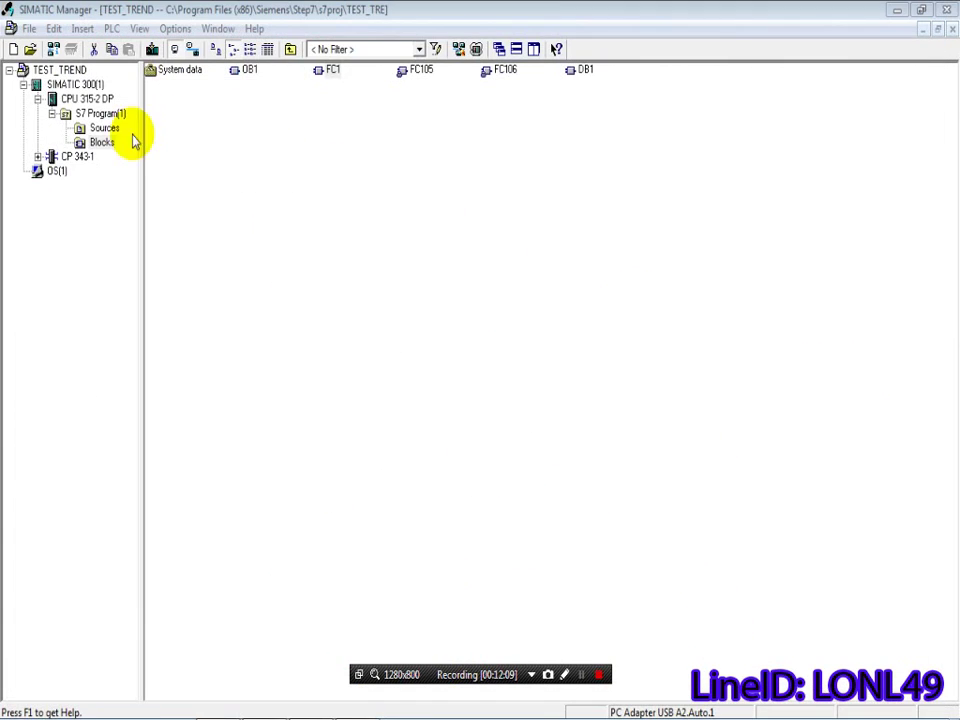
Step: Open the OS(1) operator station object from the TEST_TREND project tree
left_click(53, 175)
right_click(54, 177)
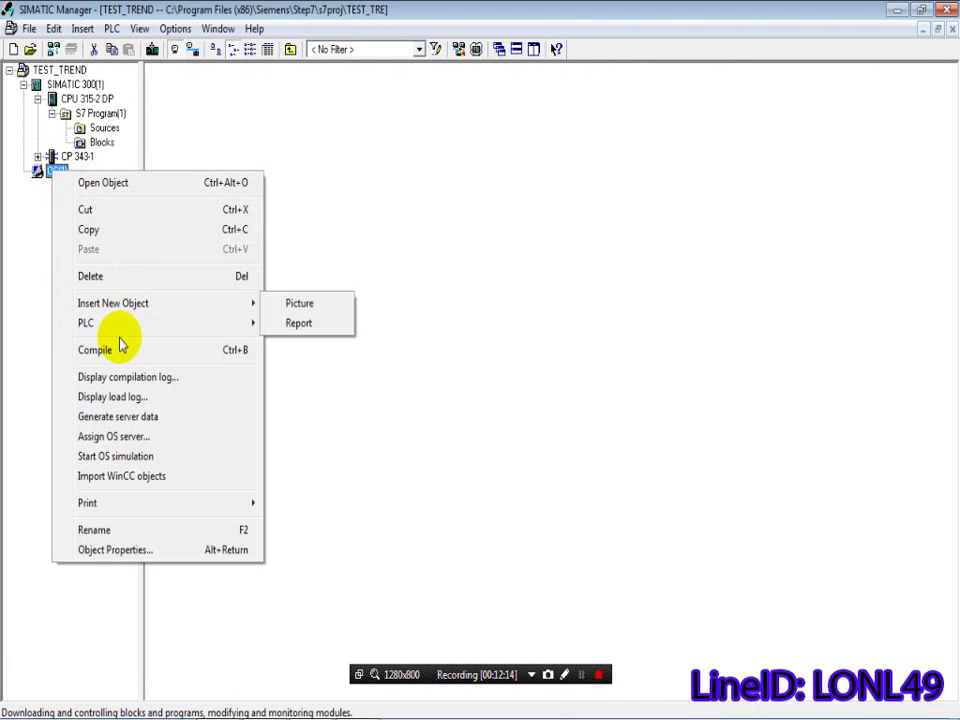
left_click(128, 184)
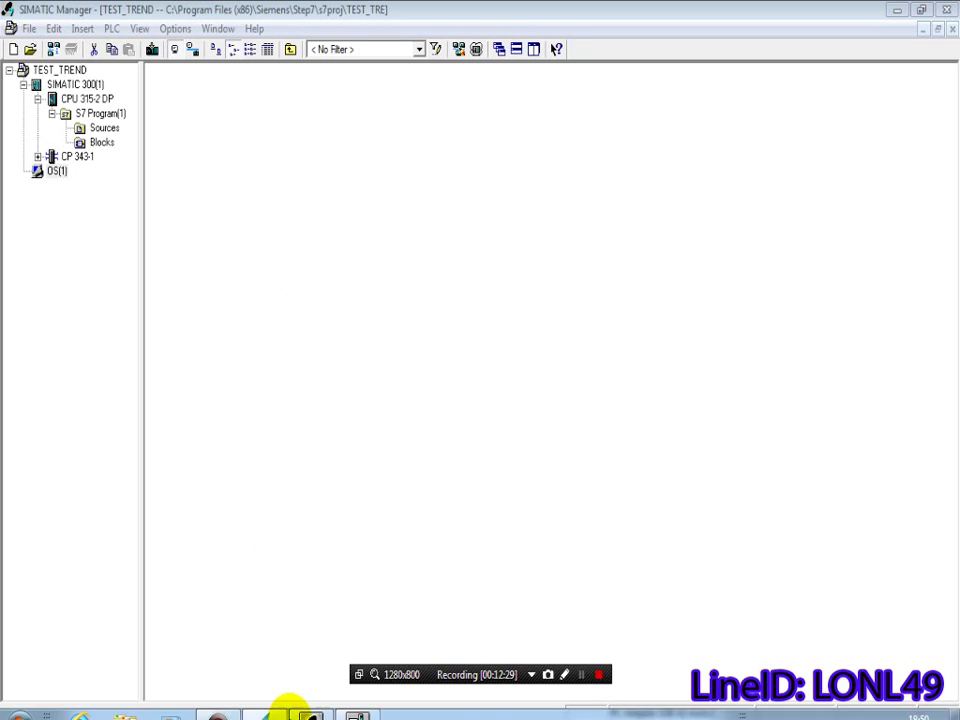
mouse_move(290, 706)
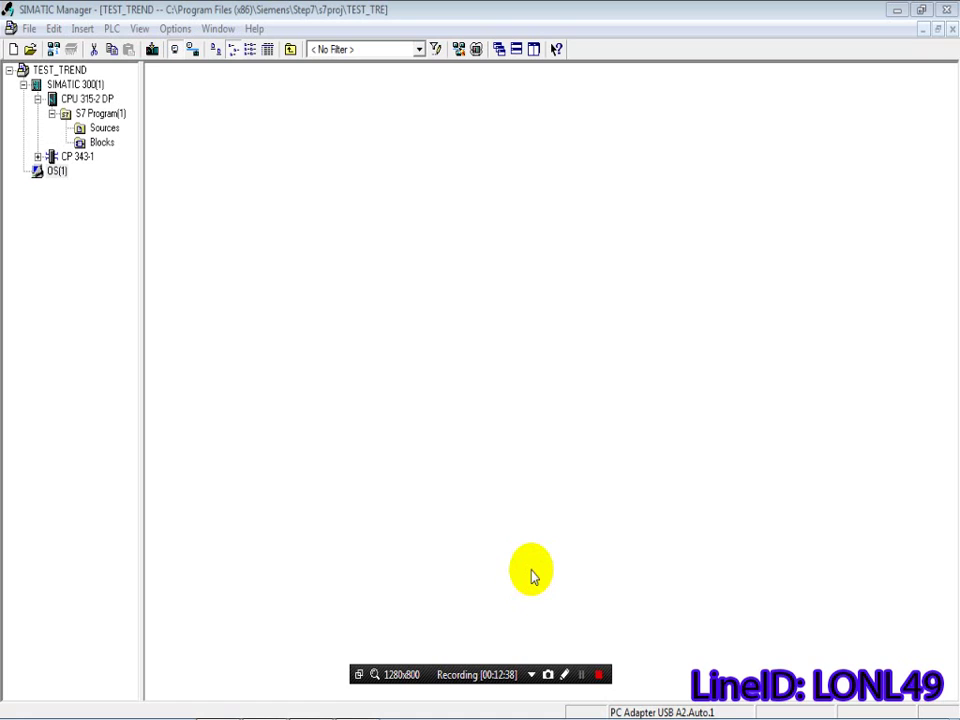
left_click(581, 675)
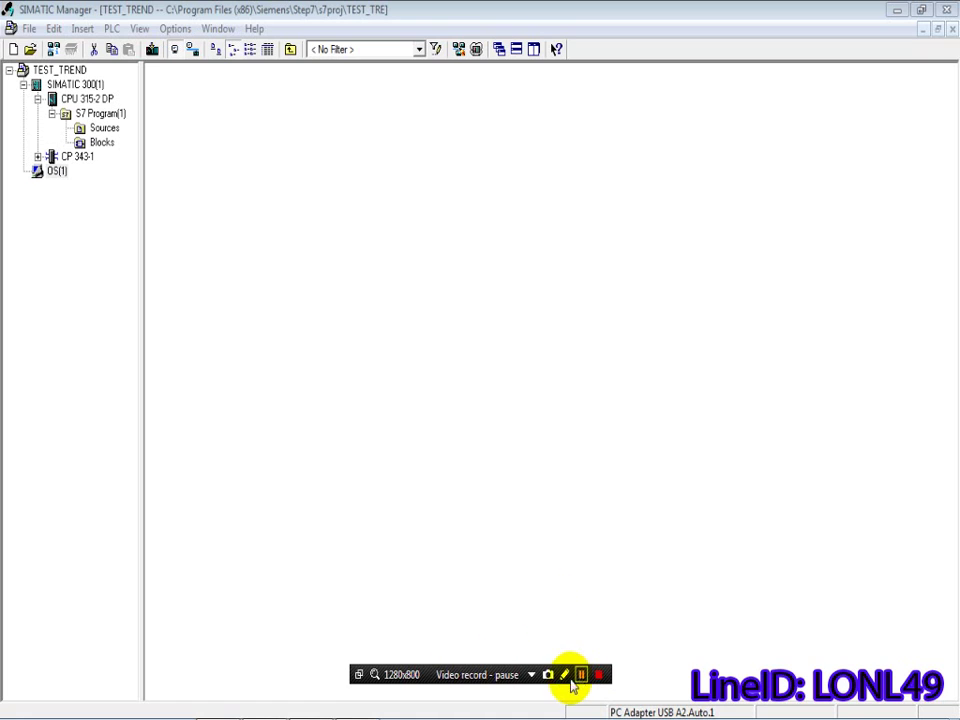
left_click(580, 676)
Step: Switch to WinCC Explorer and look at the TREND.Pdl picture of OS(1) in Graphics Designer
mouse_move(188, 710)
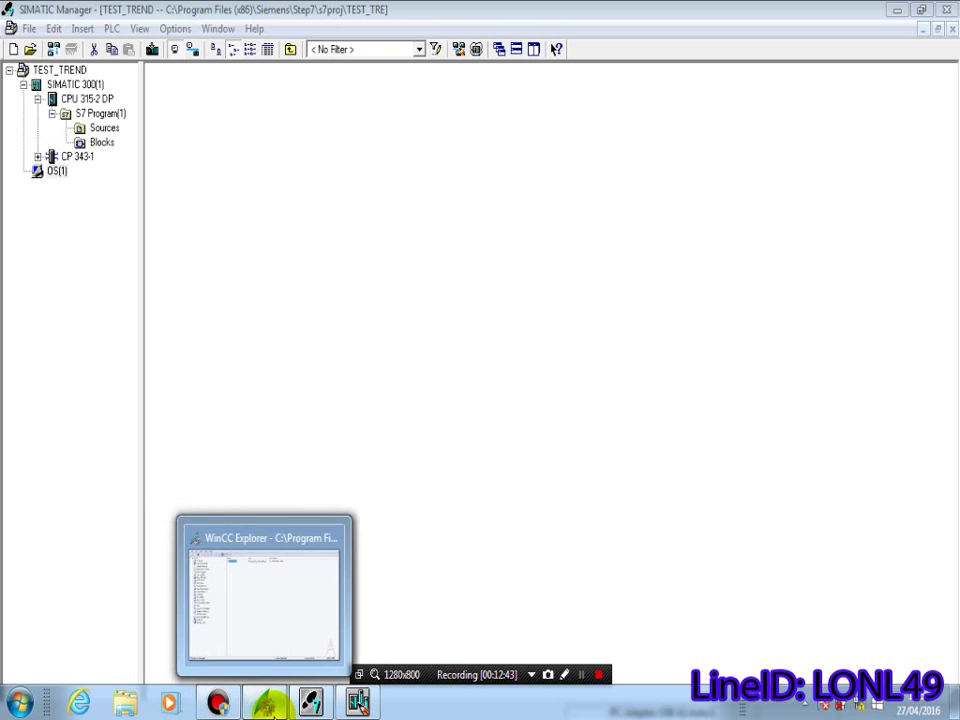
left_click(272, 545)
left_click(284, 140)
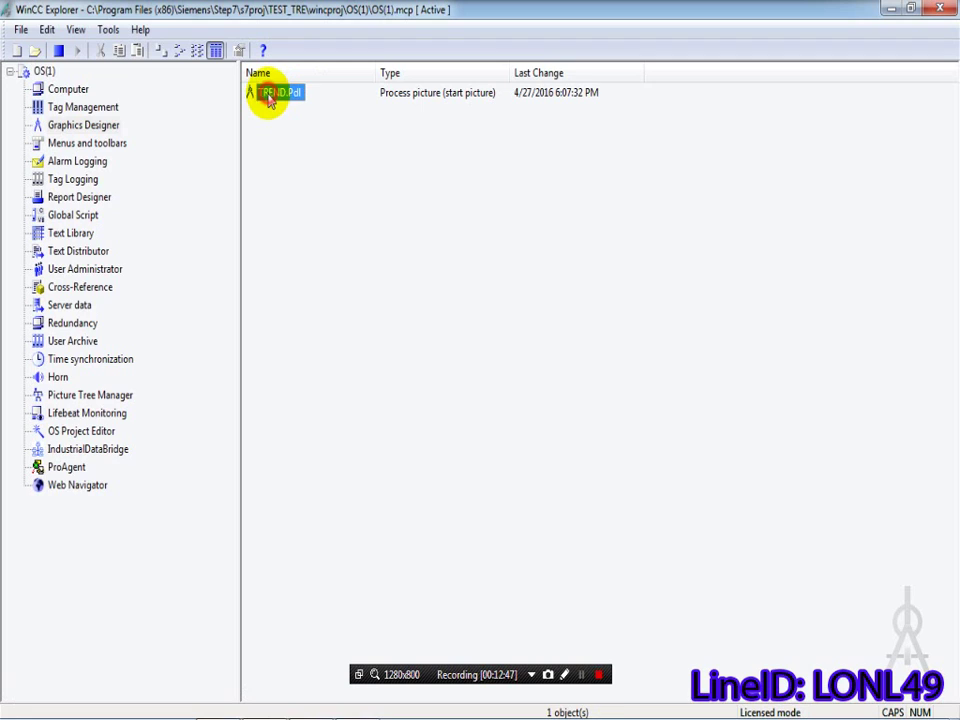
left_click(270, 100)
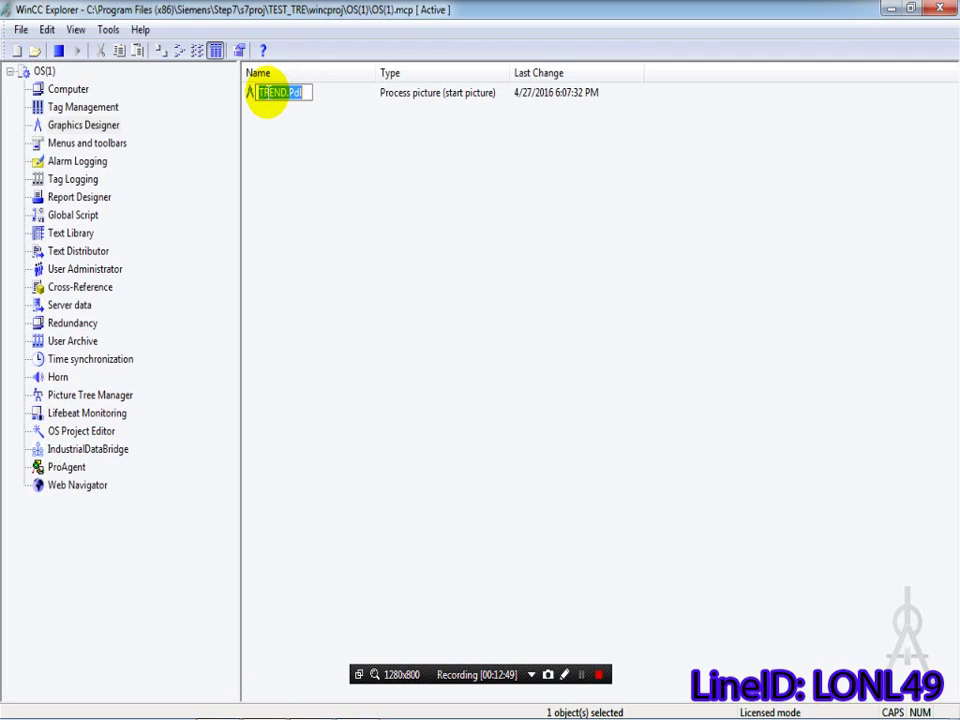
left_click(335, 255)
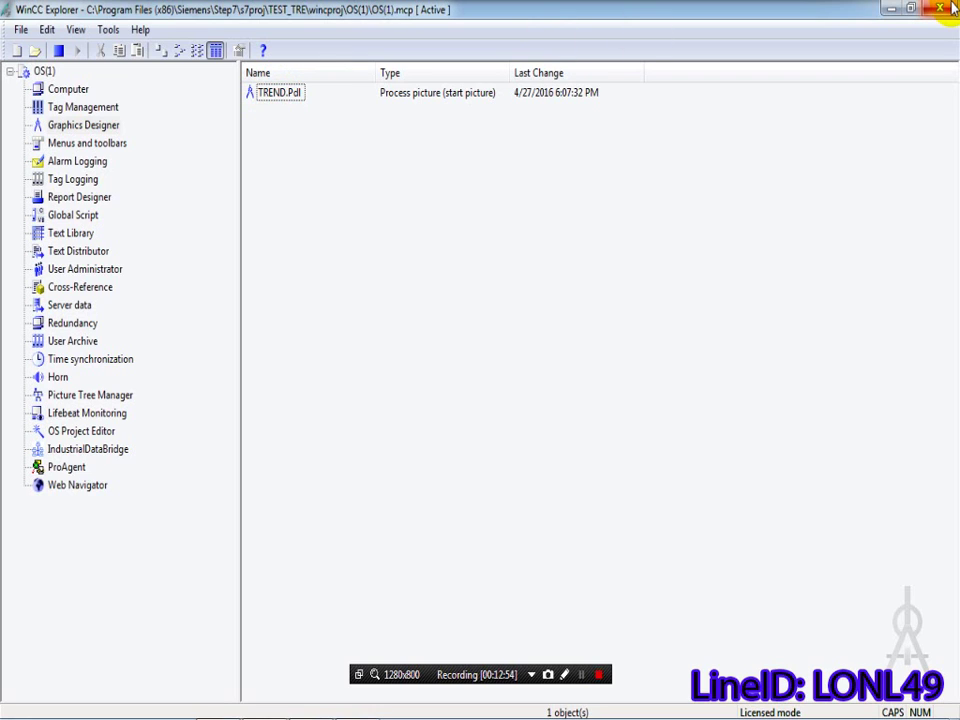
left_click(581, 674)
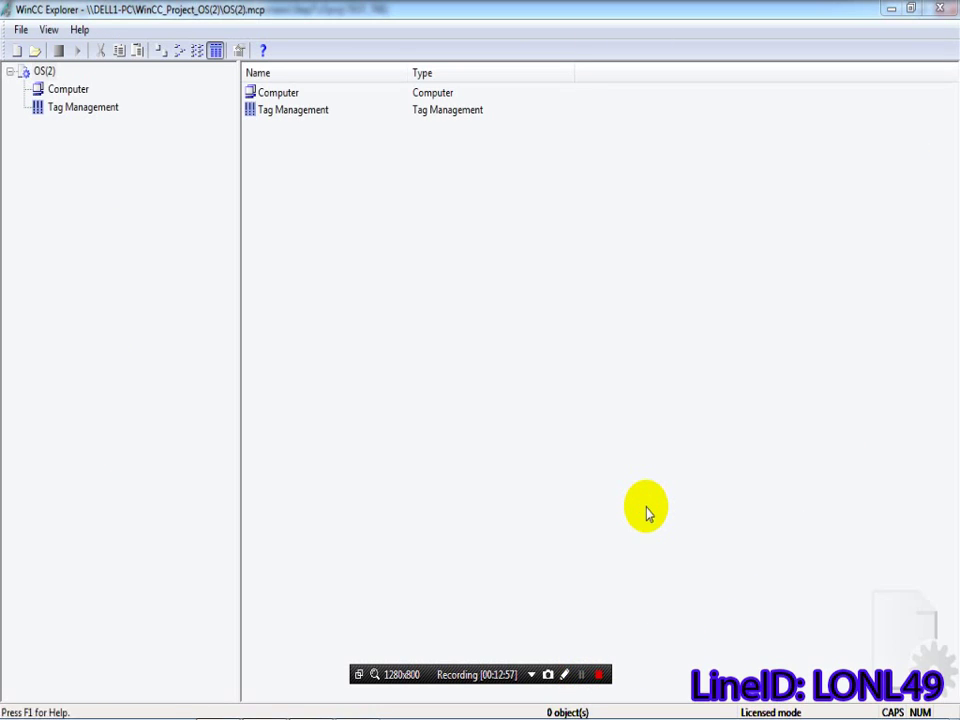
Step: Open Tag Management of the OS(2) project and add the SIMATIC S7 Protocol Suite driver
left_click(75, 108)
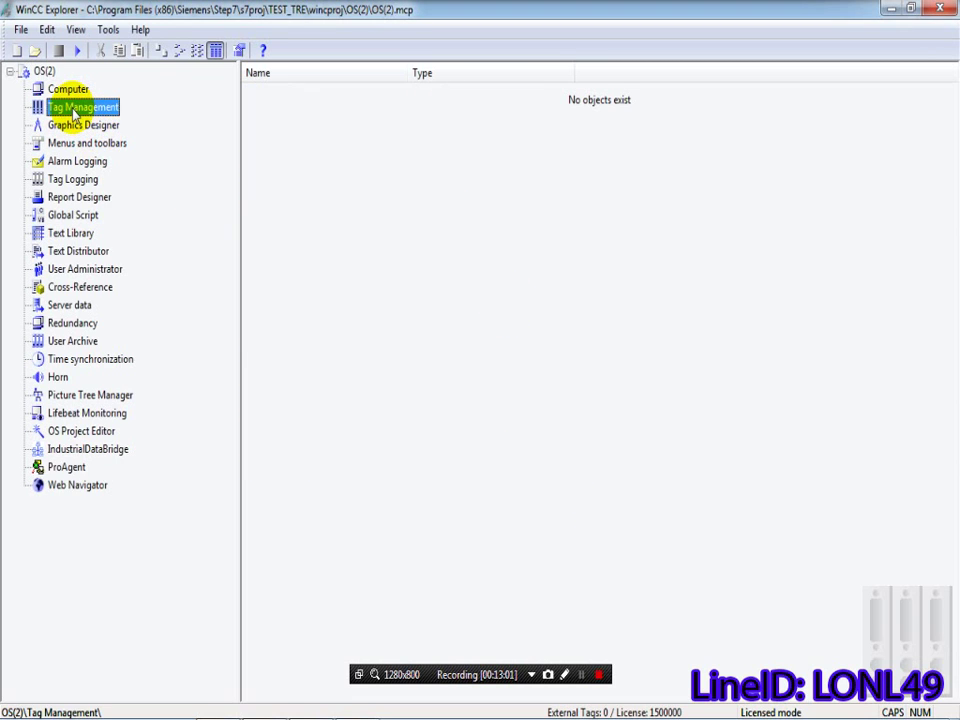
double_click(75, 108)
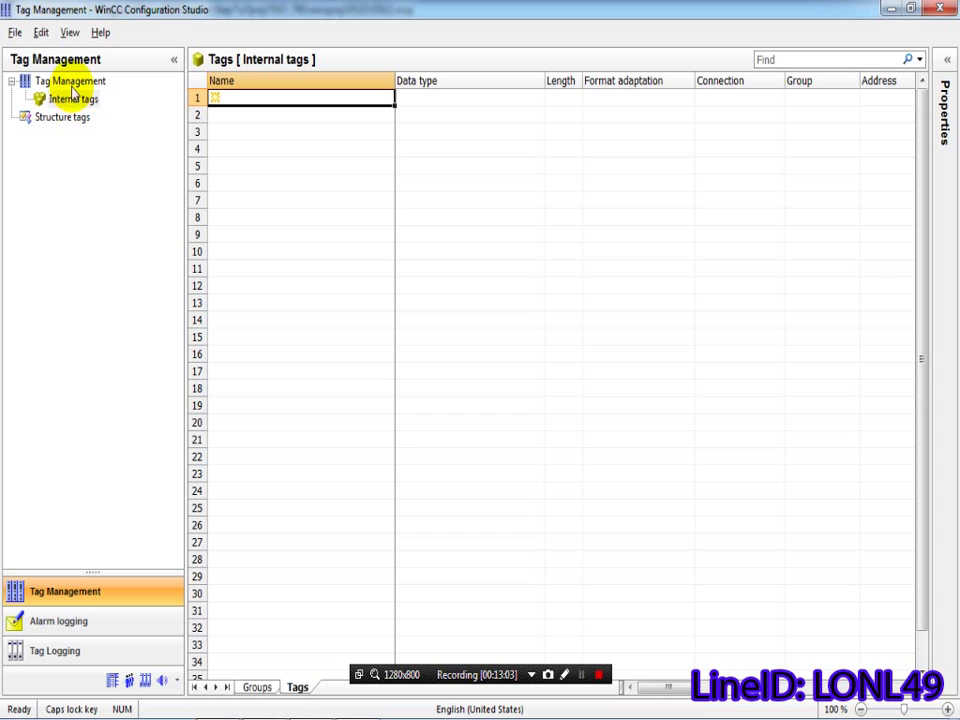
left_click(72, 82)
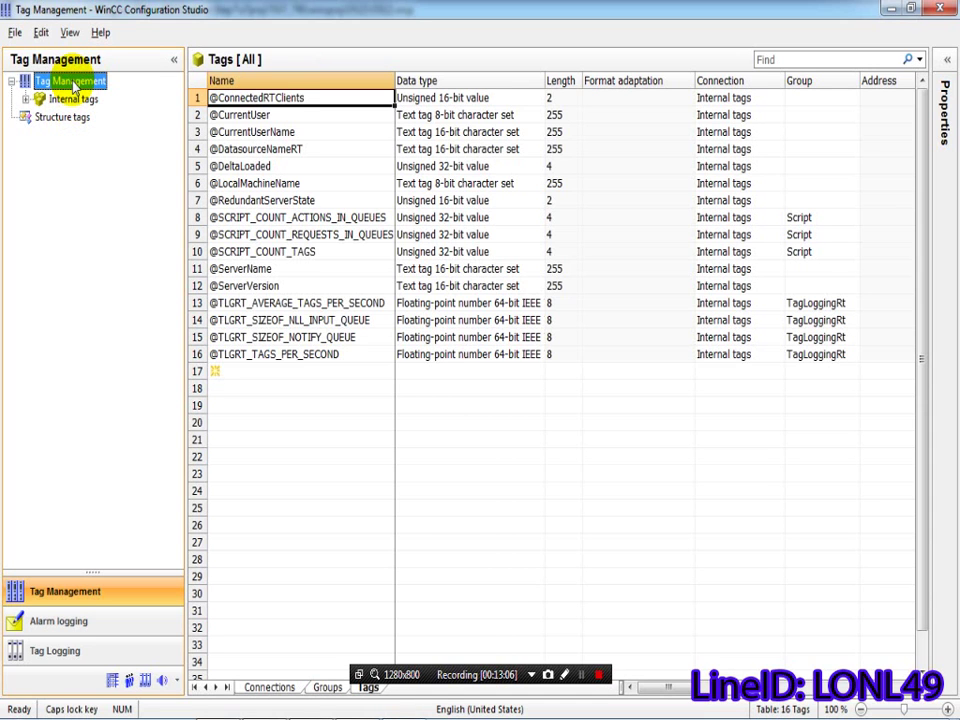
right_click(72, 86)
mouse_move(128, 92)
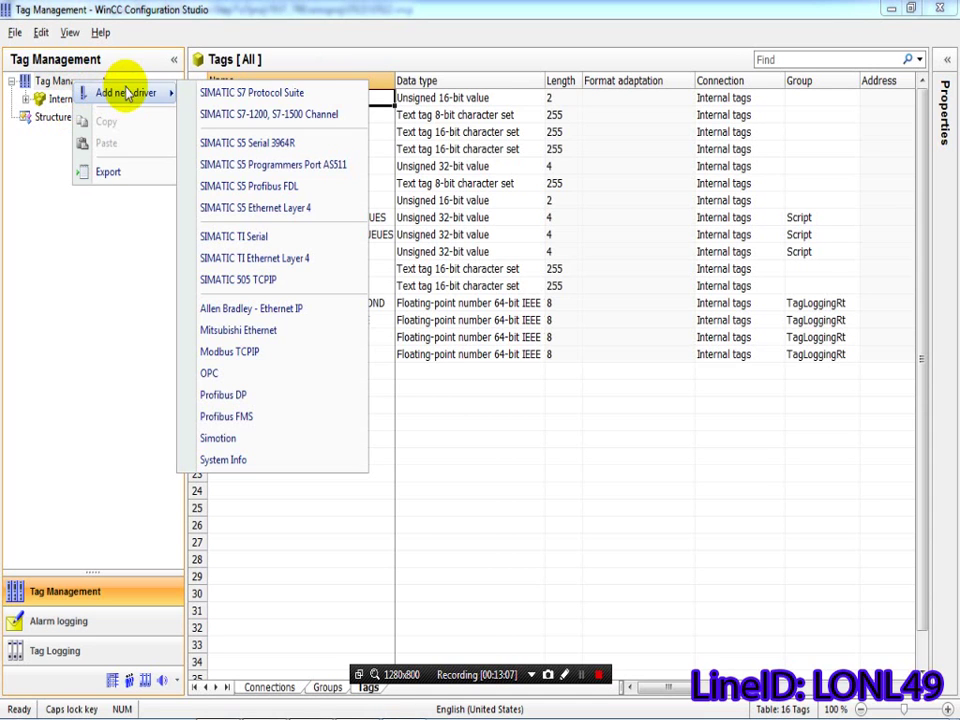
left_click(252, 93)
Step: Create a new connection under the TCP/IP channel, keeping the default name
left_click(79, 207)
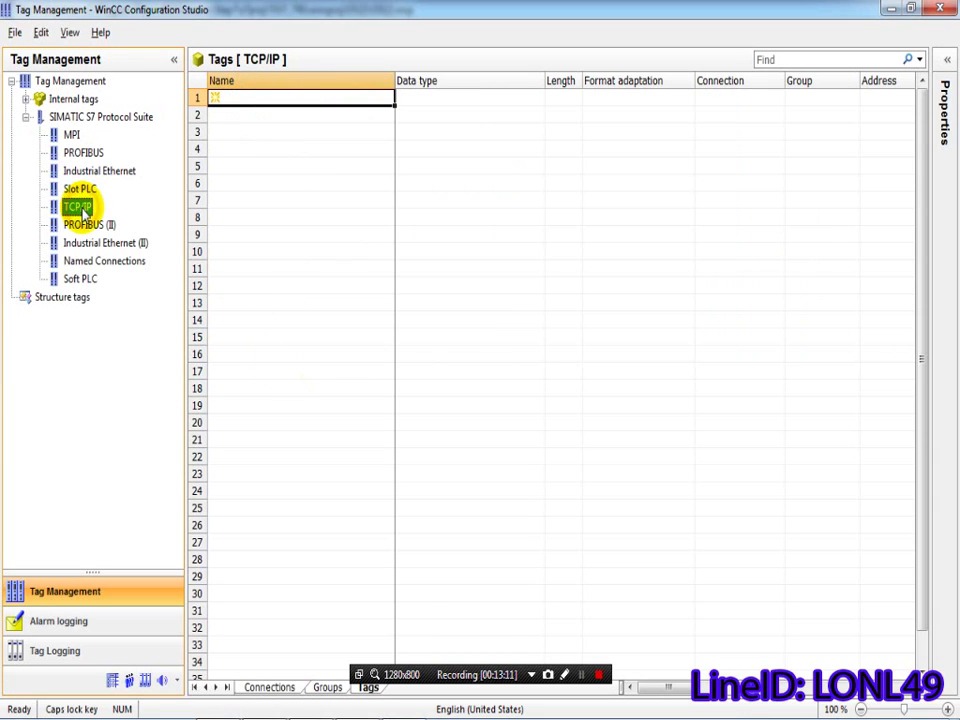
right_click(80, 207)
left_click(130, 221)
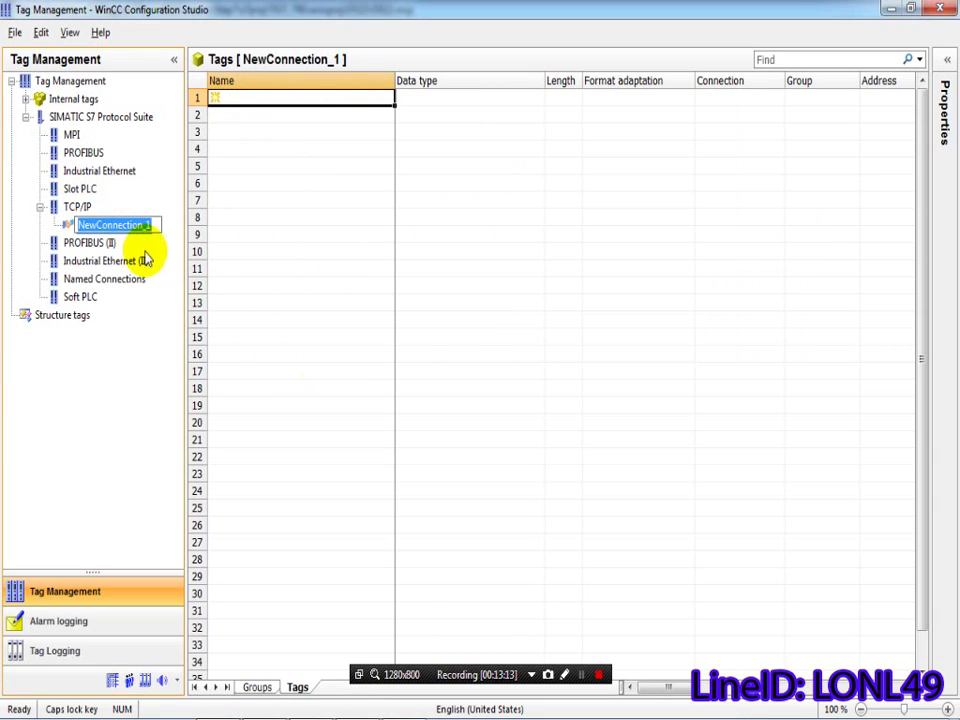
key("Return")
Step: Set the logical device name in the TCP/IP system parameters to the Network Connection.TCPIP.1 adapter
right_click(78, 208)
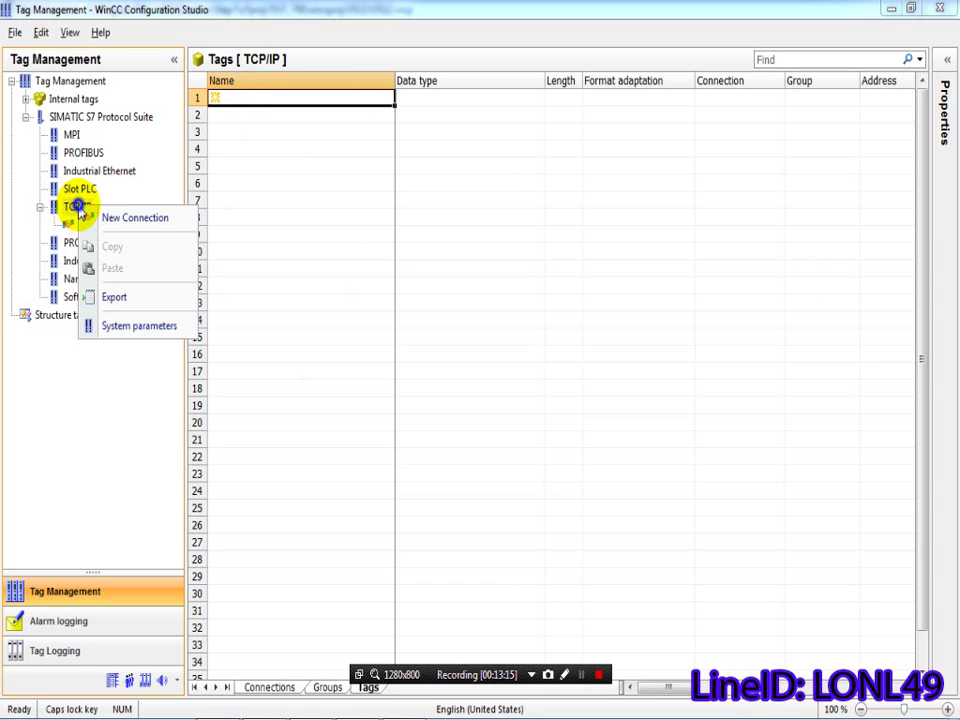
left_click(135, 328)
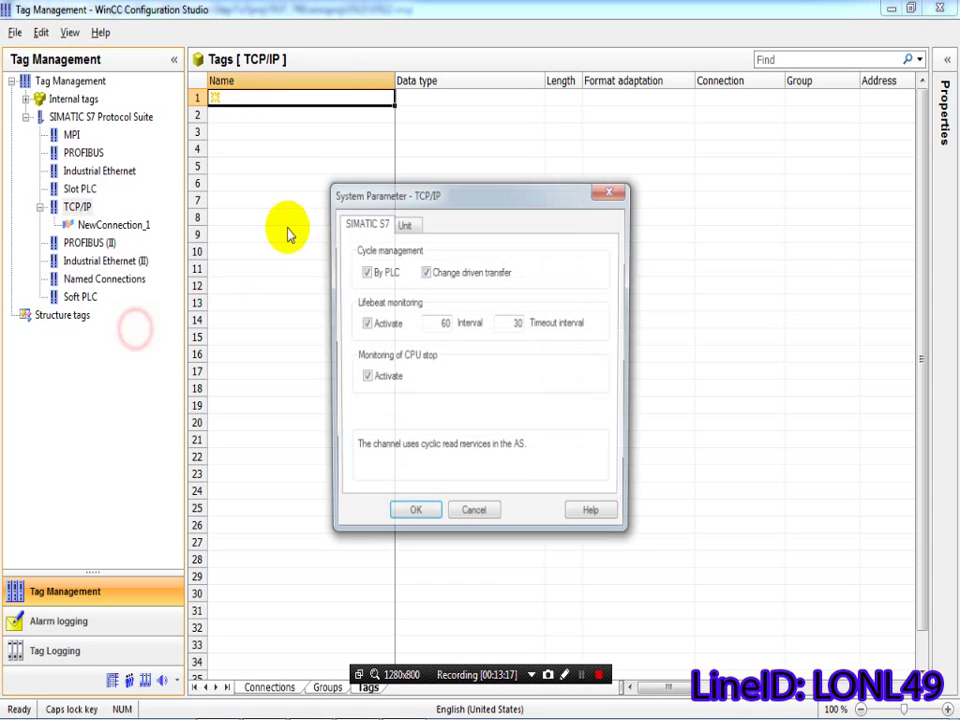
left_click(404, 224)
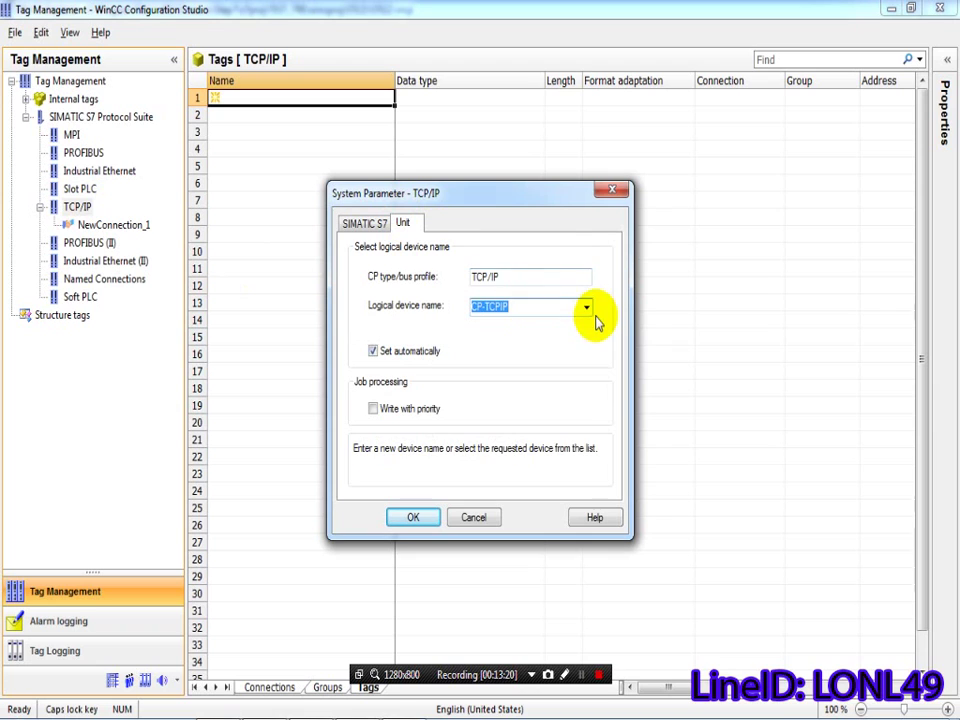
left_click(588, 310)
left_click(537, 338)
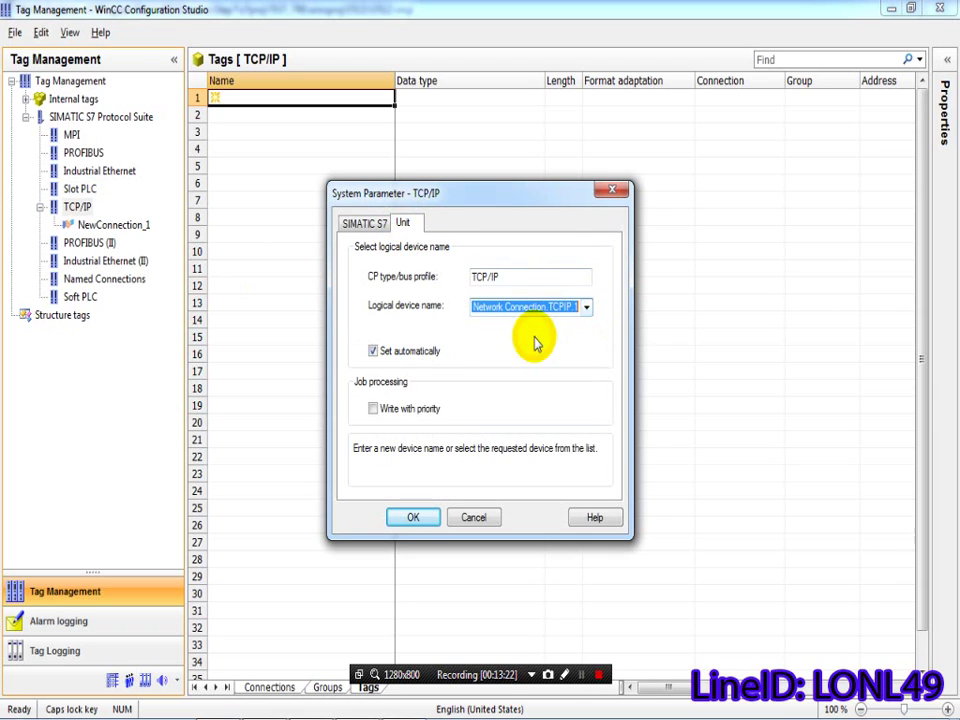
left_click(405, 518)
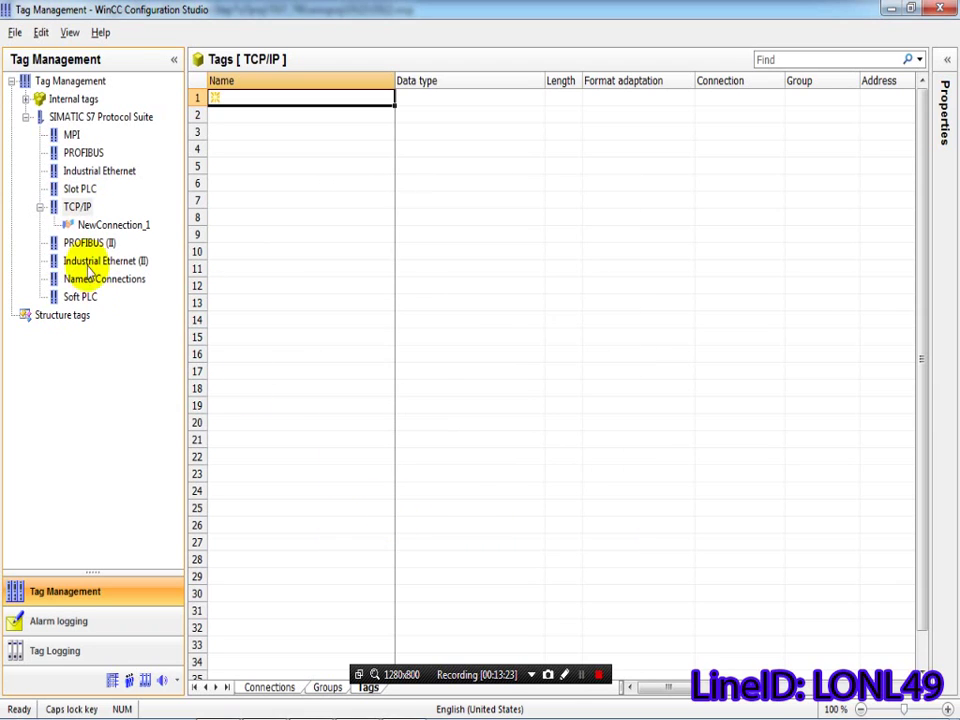
left_click(88, 224)
right_click(93, 226)
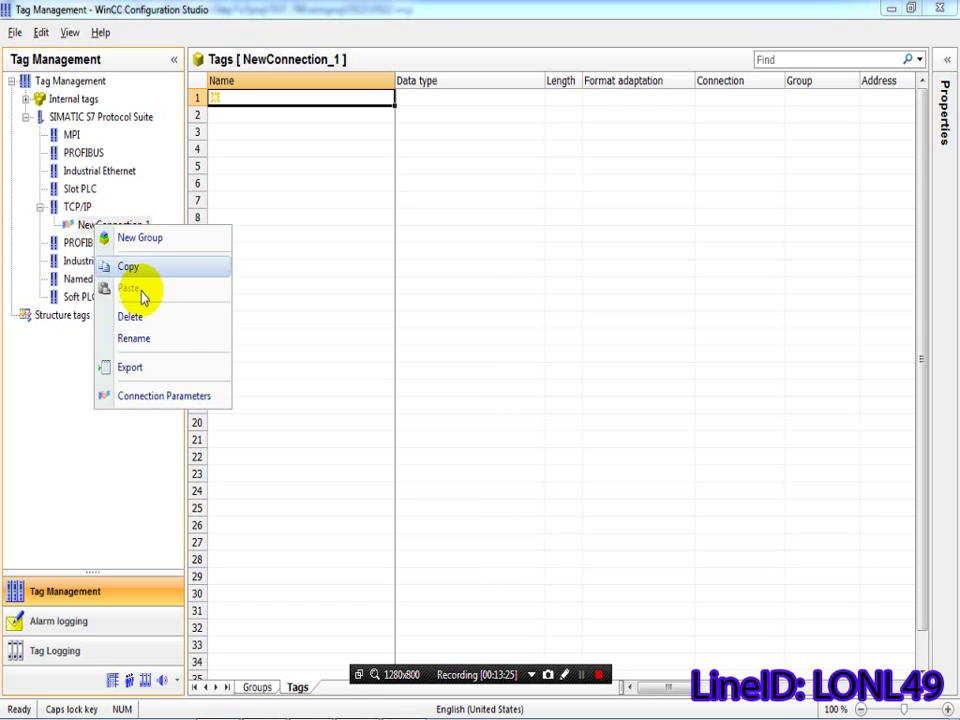
left_click(145, 396)
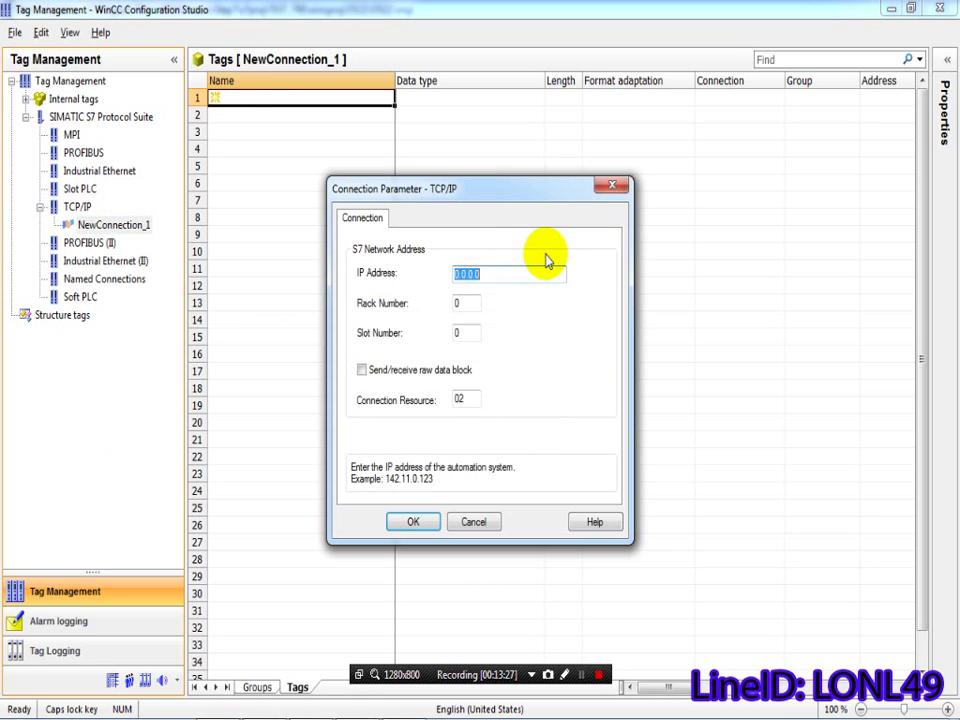
left_click(456, 273)
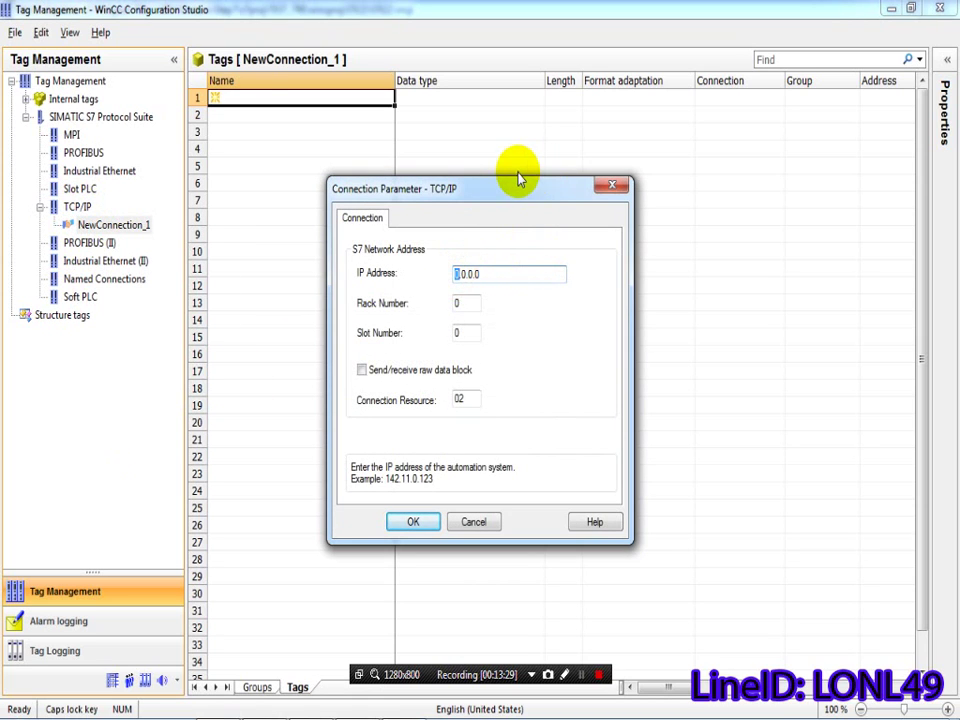
left_click(473, 521)
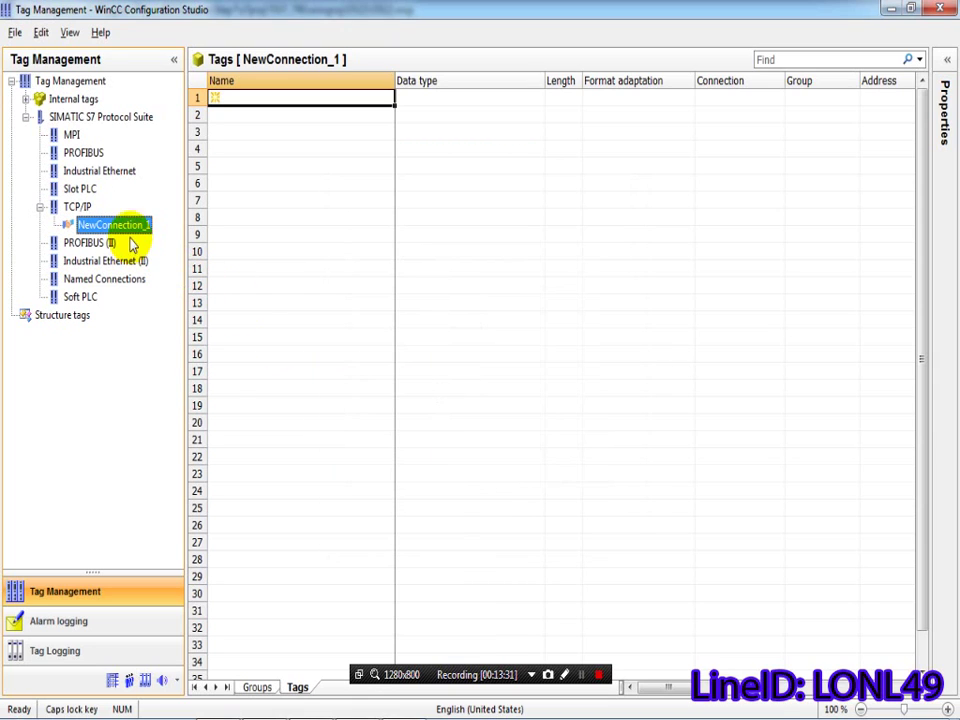
Step: Rename the new connection under the TCP/IP channel to TREND
right_click(124, 224)
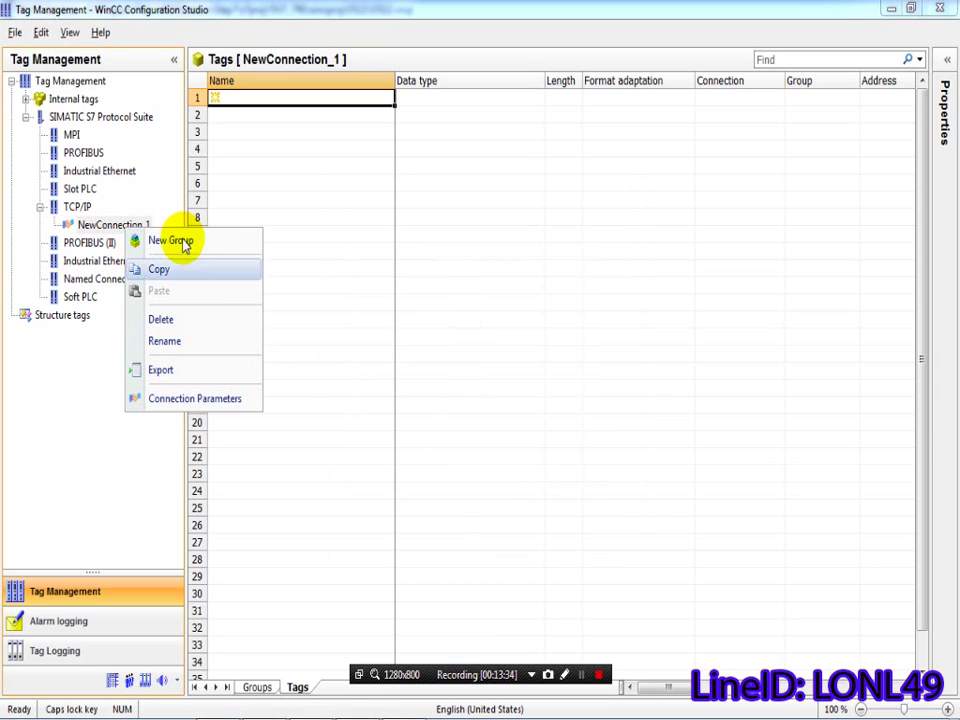
left_click(165, 342)
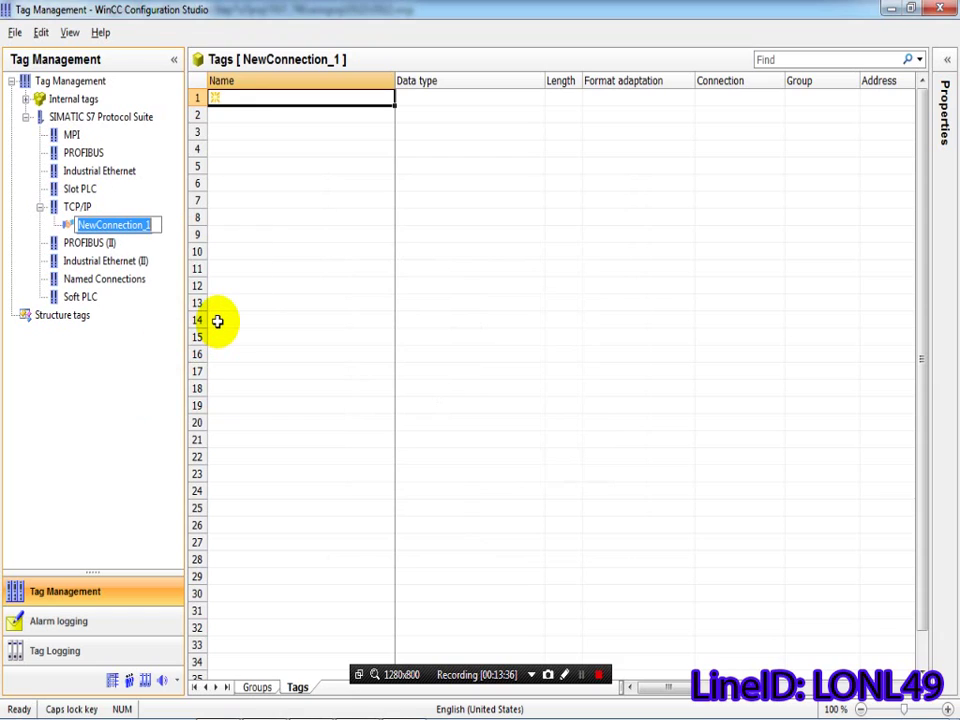
type("TREND")
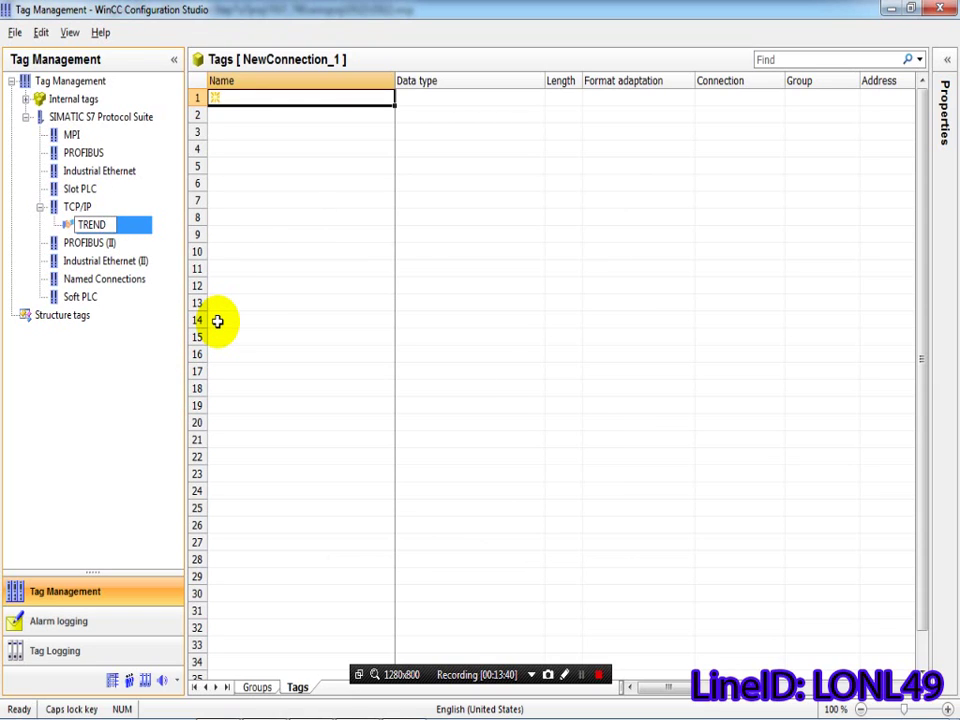
key("Return")
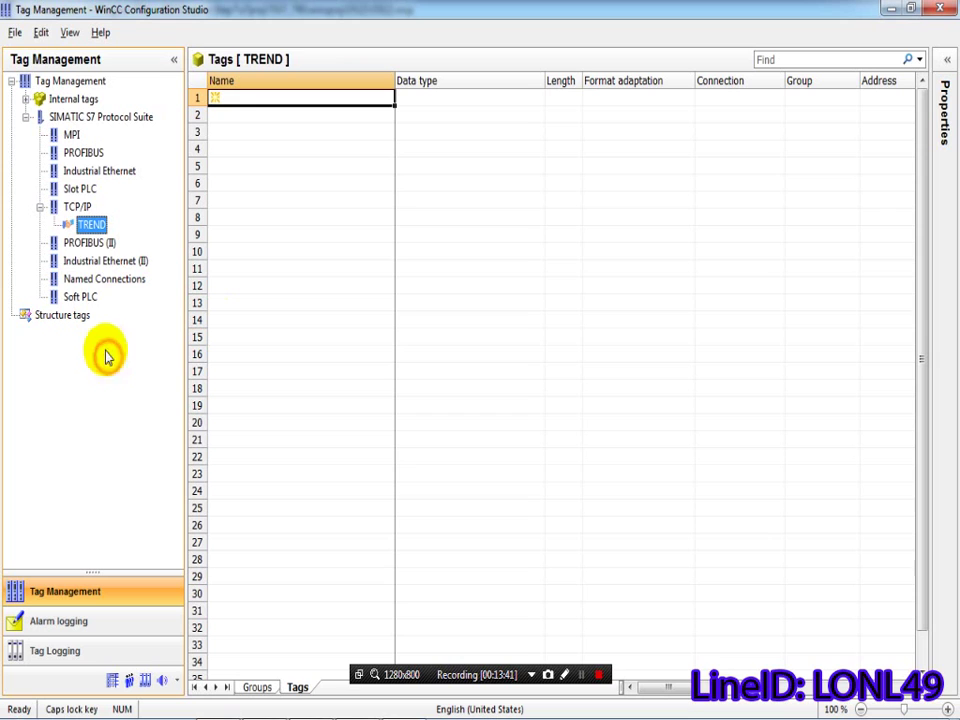
Step: Set the IP address in the TREND connection parameters to 192.168.0.1
right_click(96, 230)
left_click(133, 397)
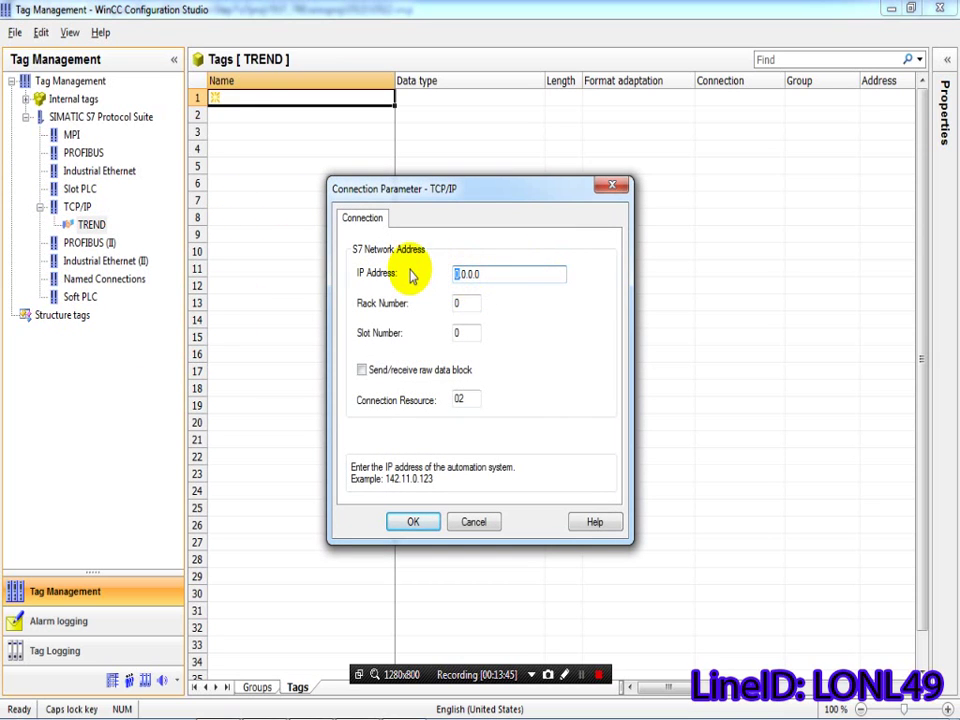
type("192.168.0.1")
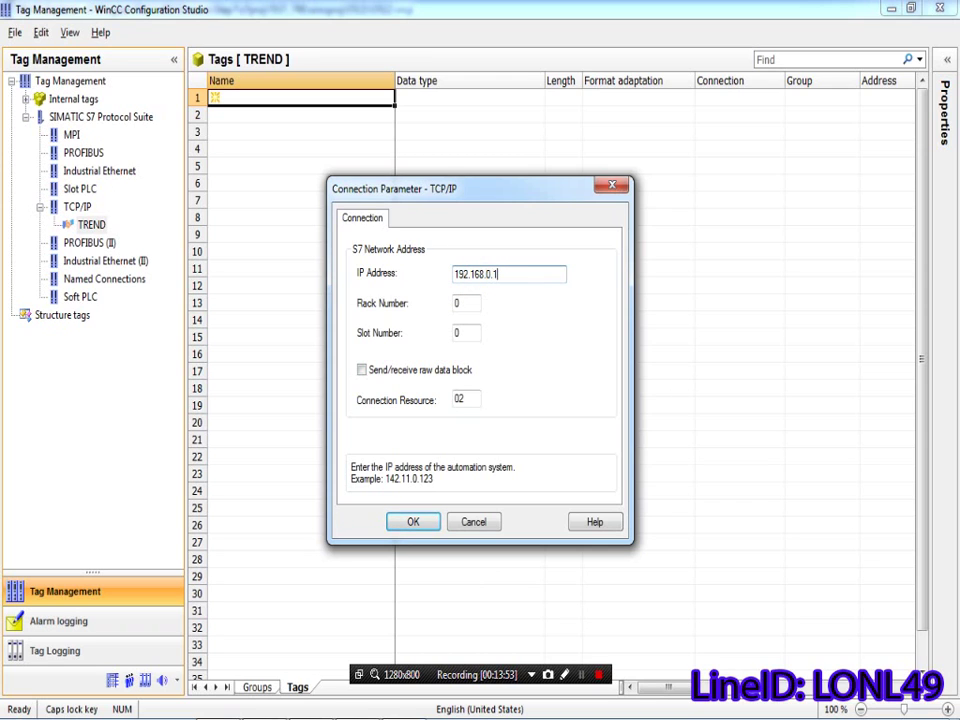
key("Return")
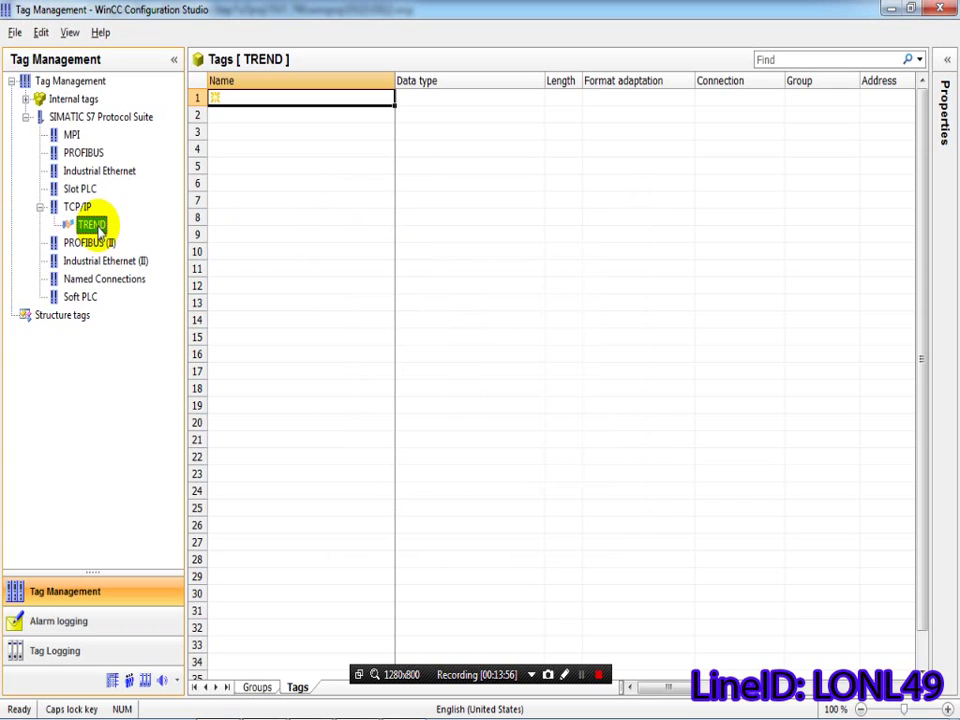
Step: Set the slot number in the TREND connection parameters to 2
right_click(93, 226)
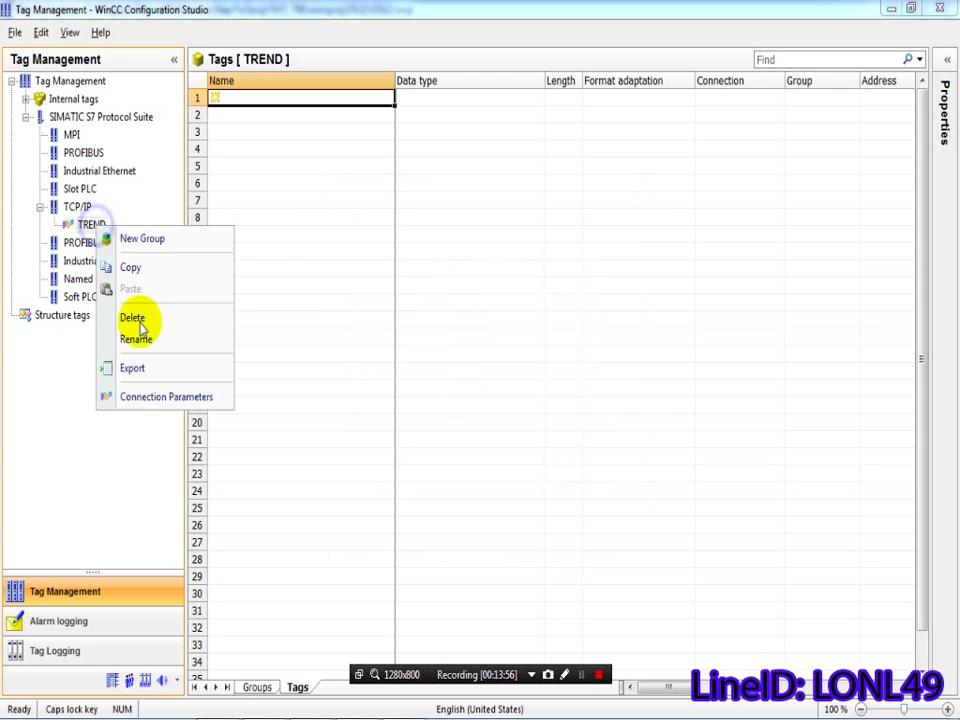
left_click(158, 398)
double_click(466, 333)
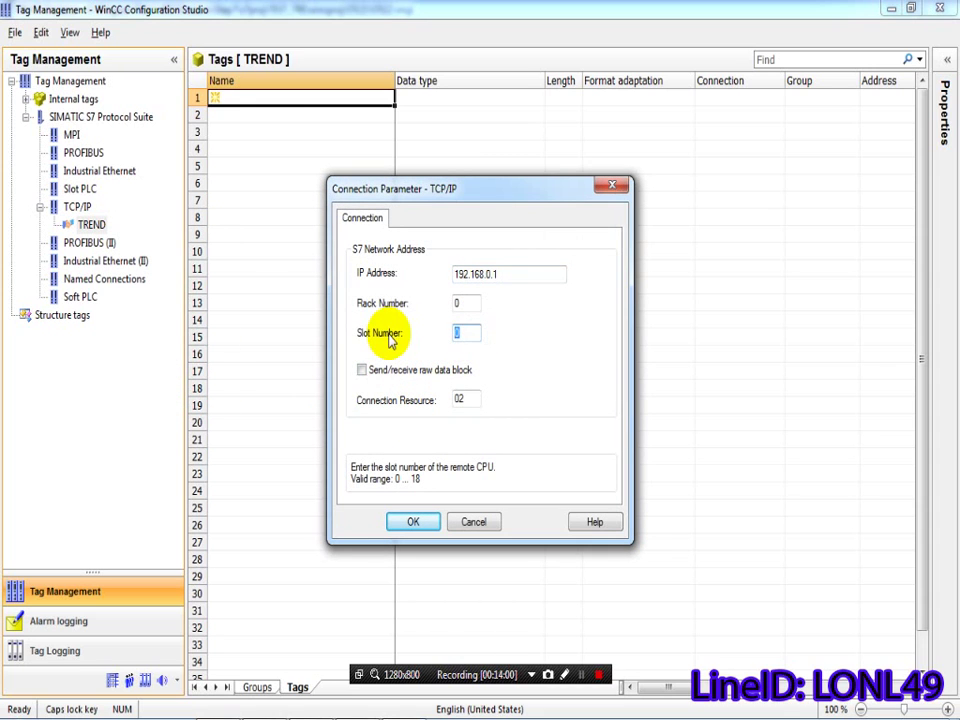
type("2")
left_click(409, 522)
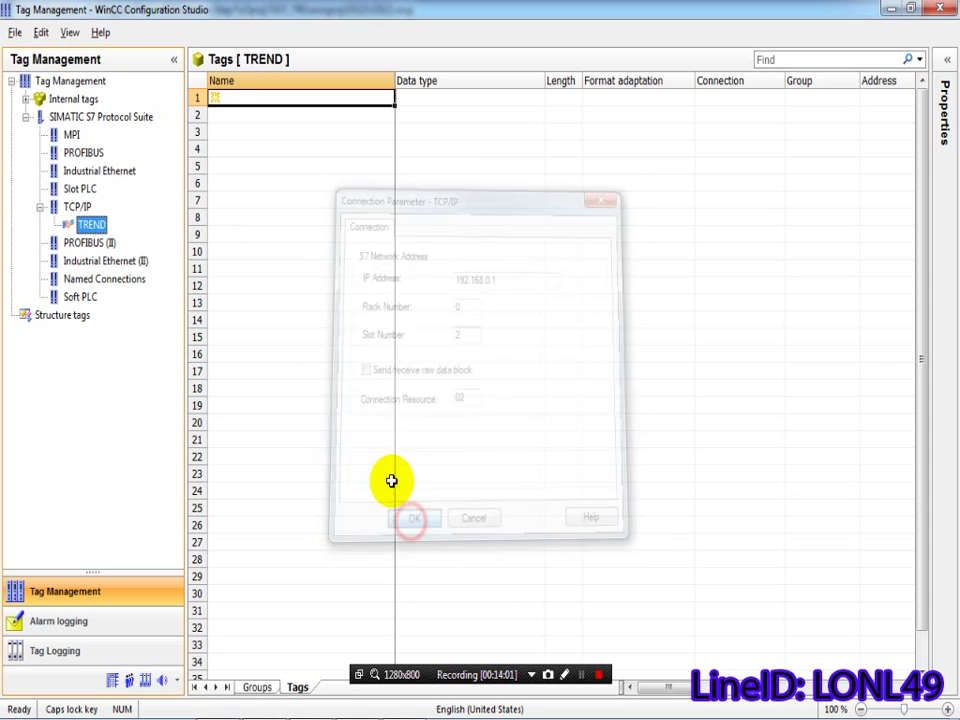
Step: Create a tag group named DB1 under the TREND connection
right_click(90, 226)
left_click(137, 242)
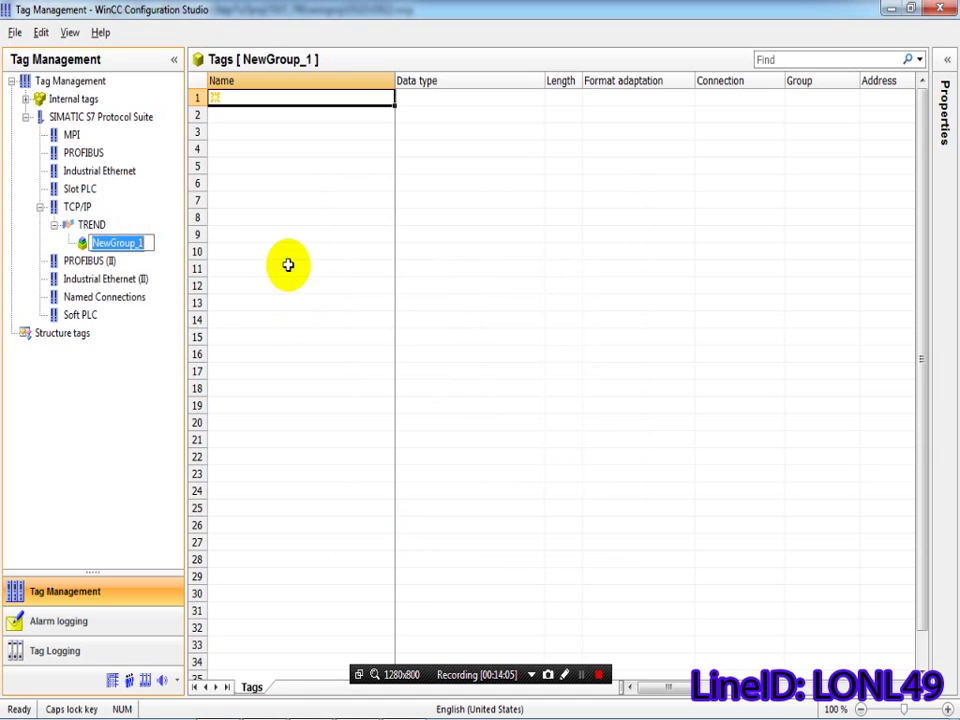
type("DB")
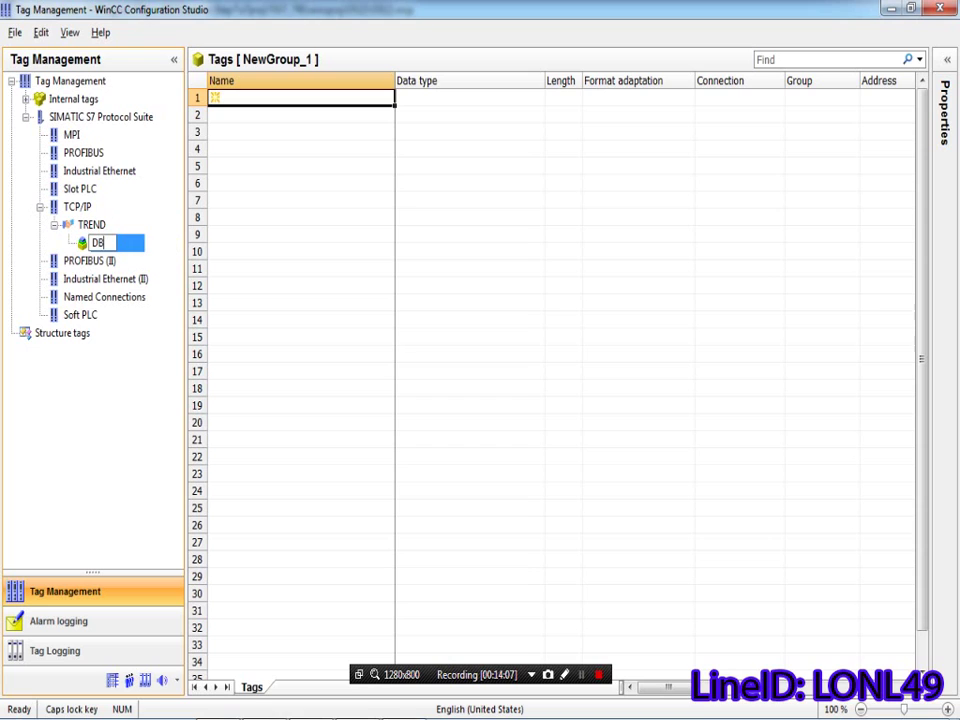
type("1")
key("Return")
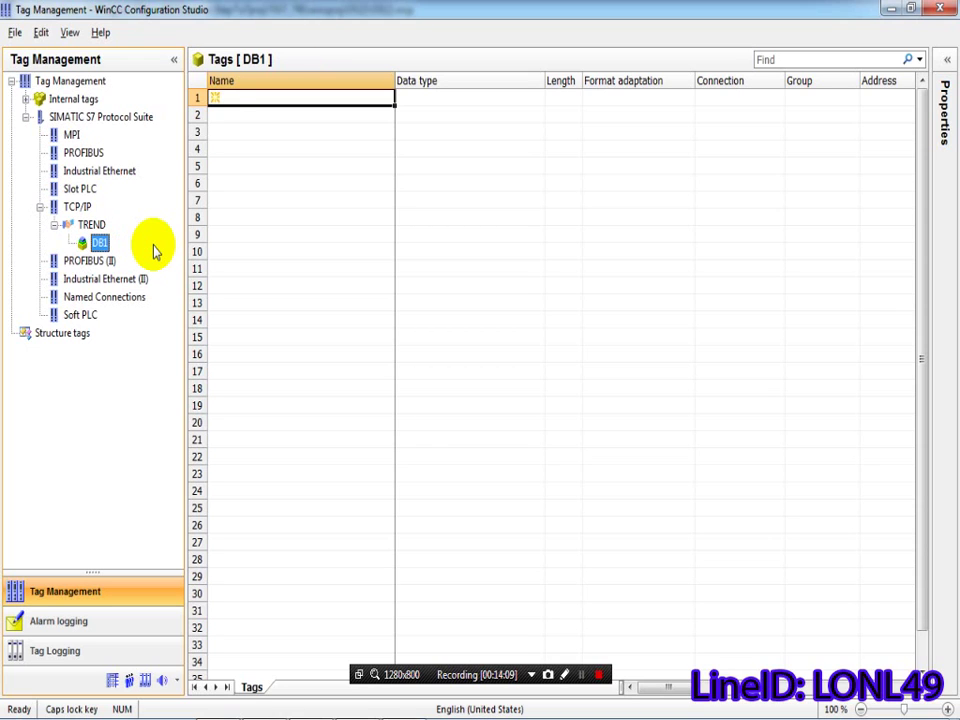
Step: Add the tags RTD1 and RTD2 to the DB1 group
right_click(270, 98)
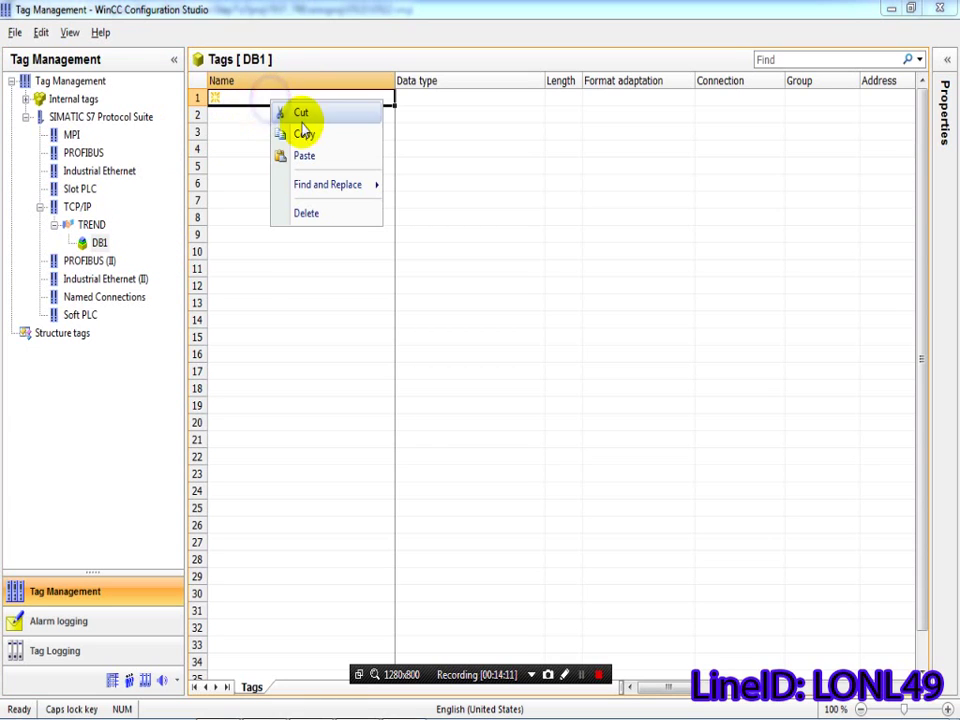
left_click(229, 160)
left_click(236, 99)
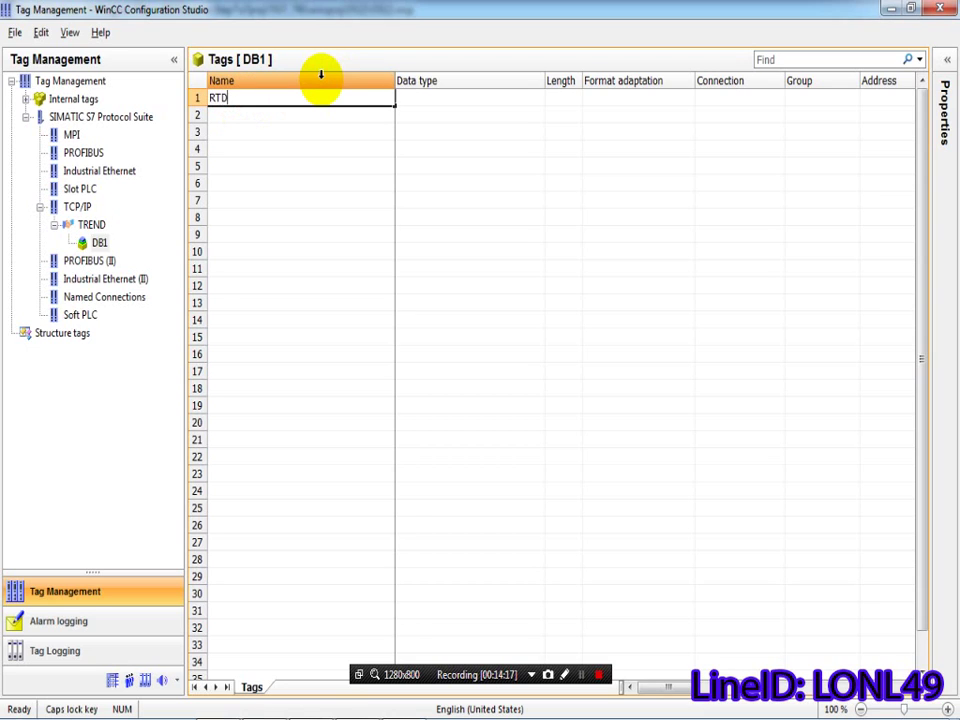
type("RTD1")
key("Return")
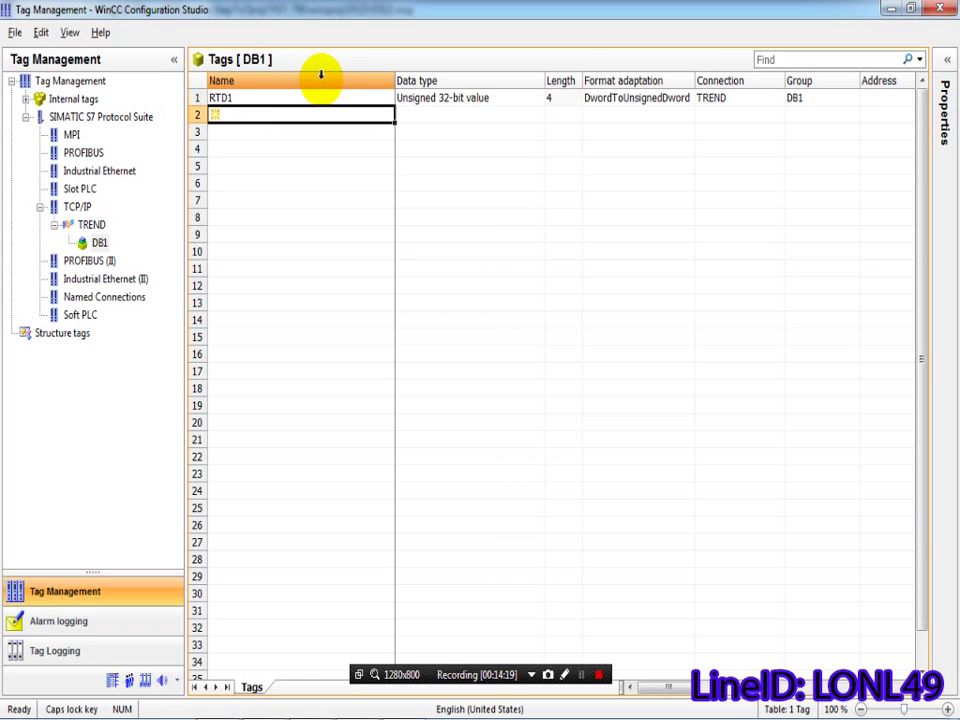
type("RTD2")
key("Return")
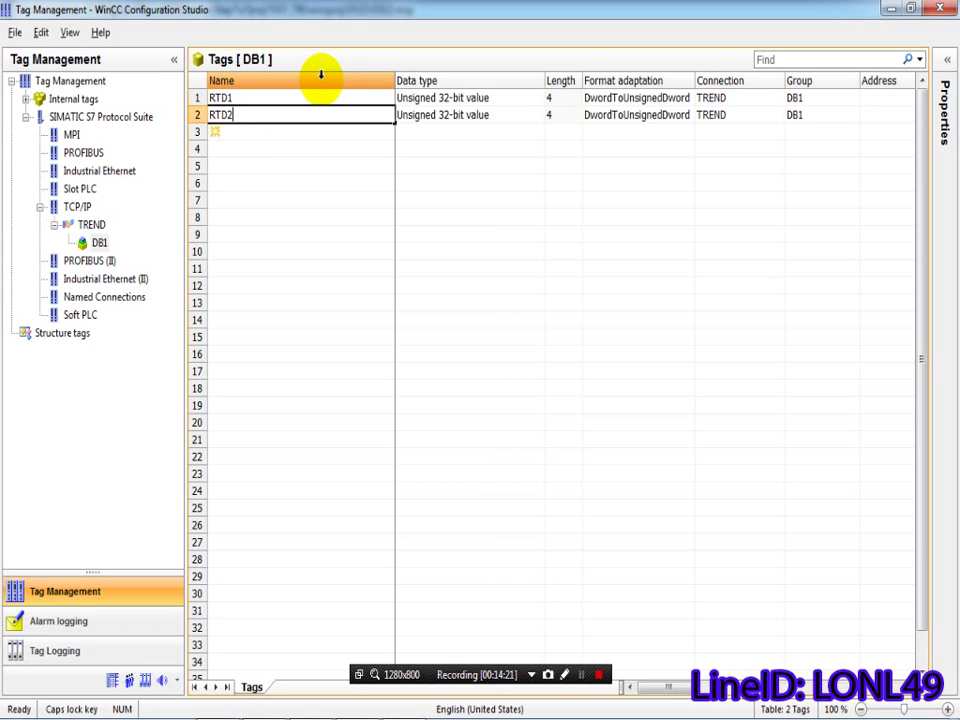
Step: Add the tags SETTING and TEST_AO below RTD2 in the DB1 group
type("SETTING")
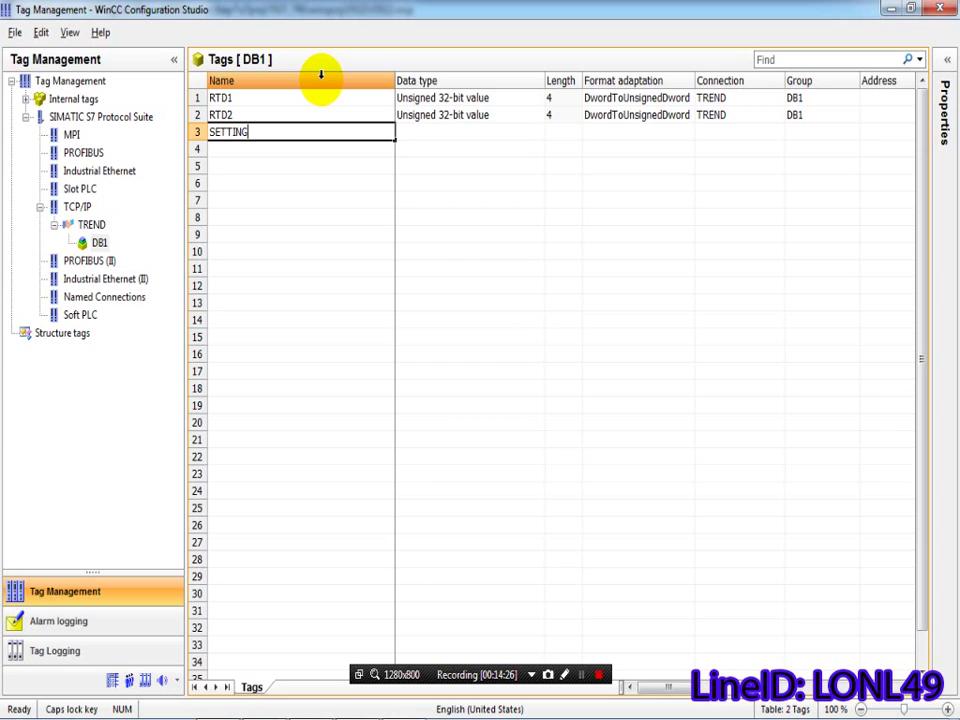
left_click(273, 150)
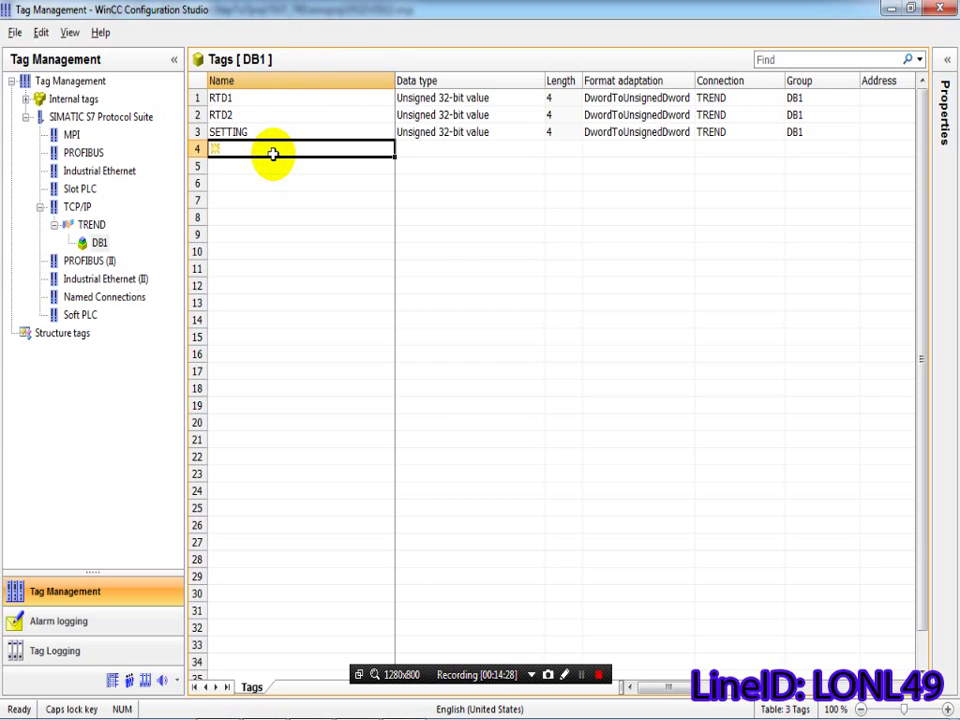
type("TEST_A")
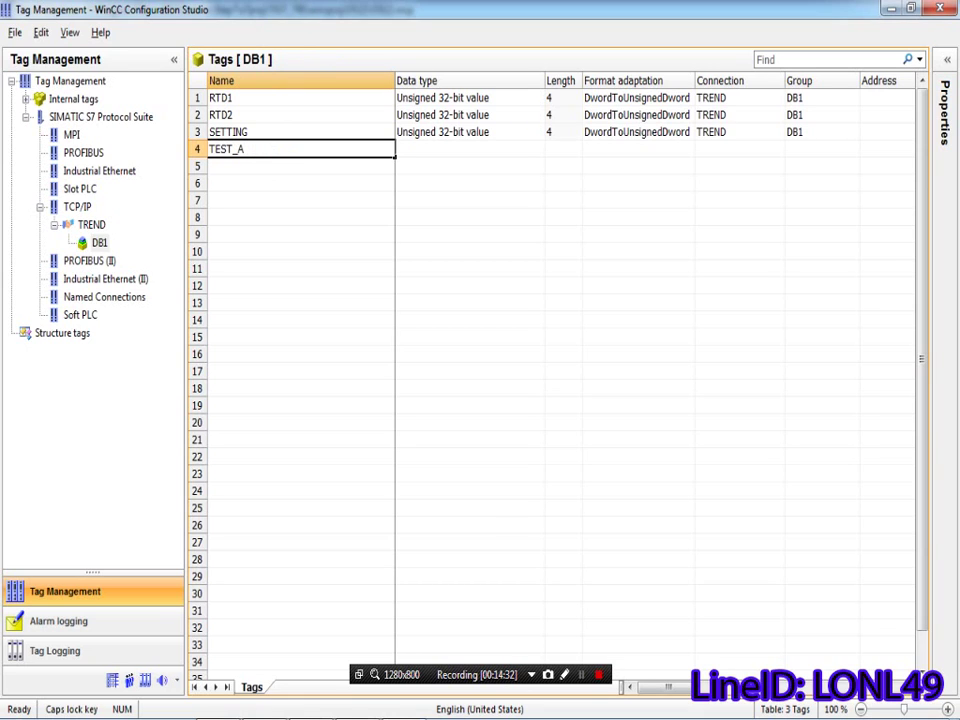
type("0")
key("Return")
key("Down")
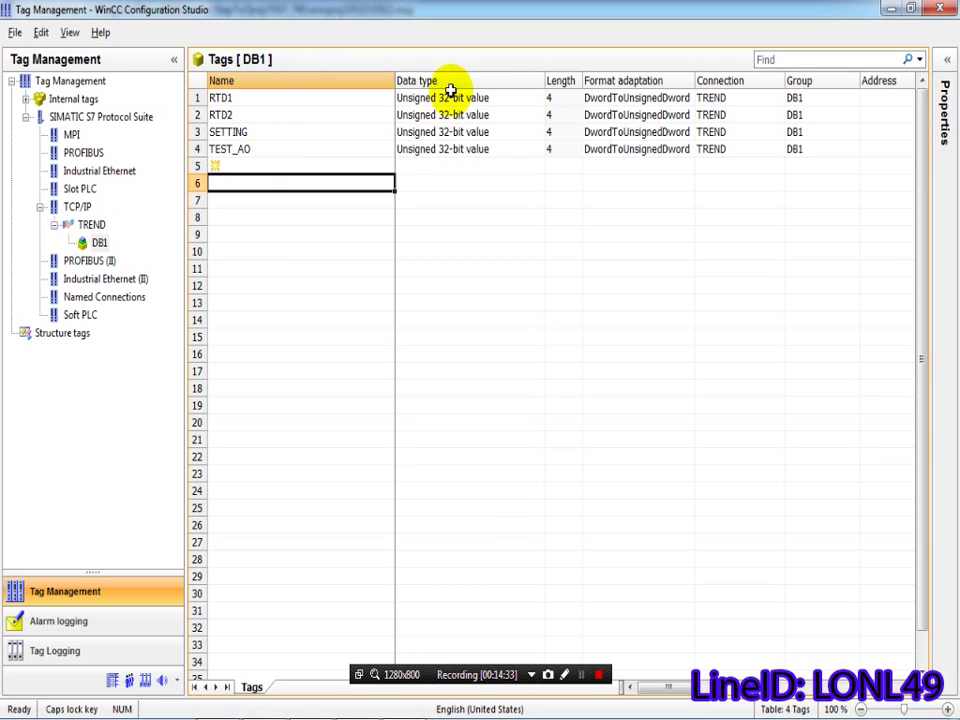
Step: Set the data type of all four DB1 tags to Floating-point number 32-bit IEEE 754
left_click(553, 97)
left_click(551, 97)
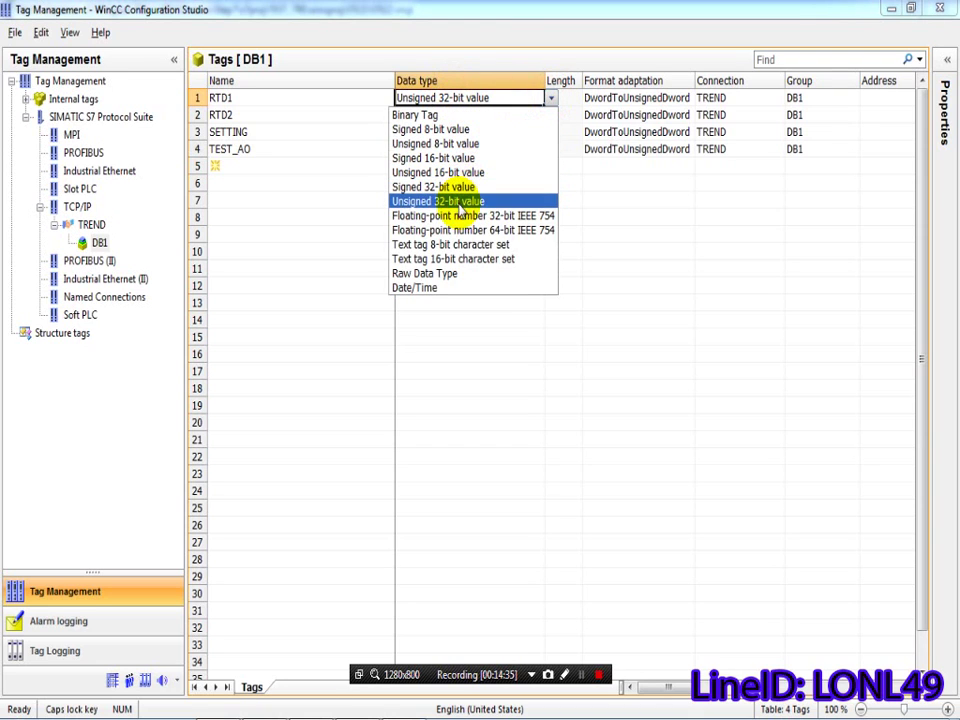
left_click(460, 215)
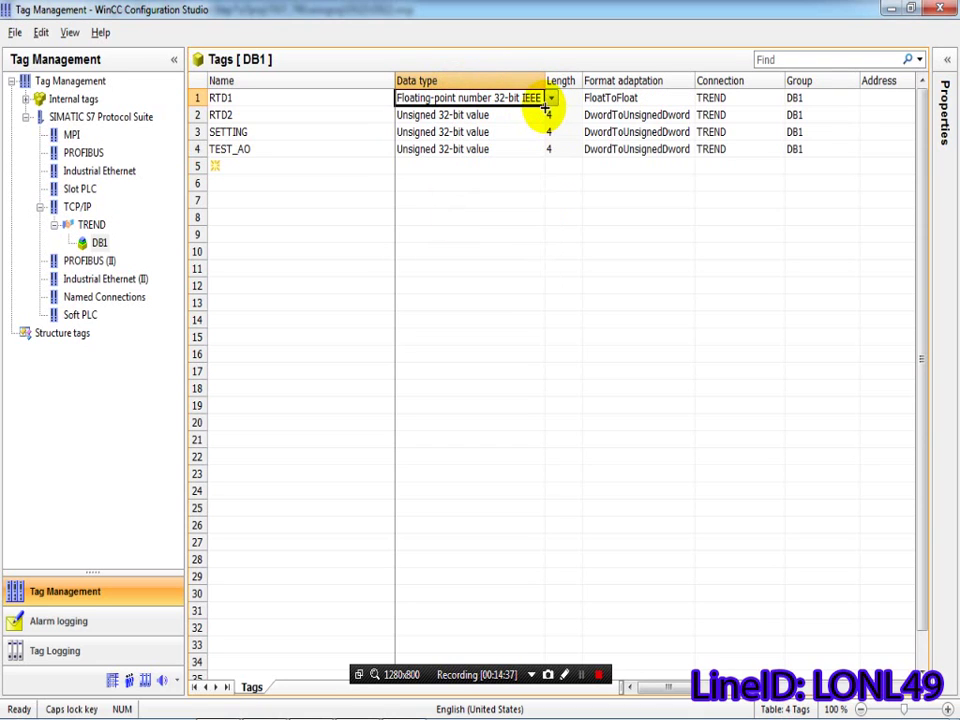
left_click_drag(545, 107, 532, 153)
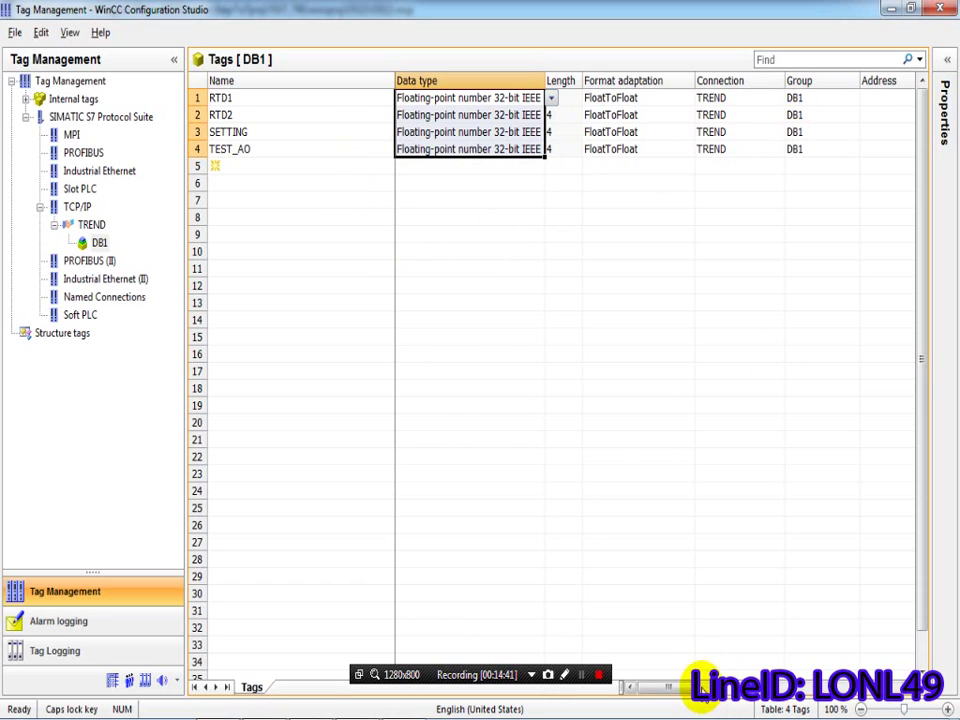
Step: Set the RTD1 address to double word 0 of DB 1 and fill the address series down through TEST_AO
left_click_drag(703, 688, 722, 690)
left_click(602, 96)
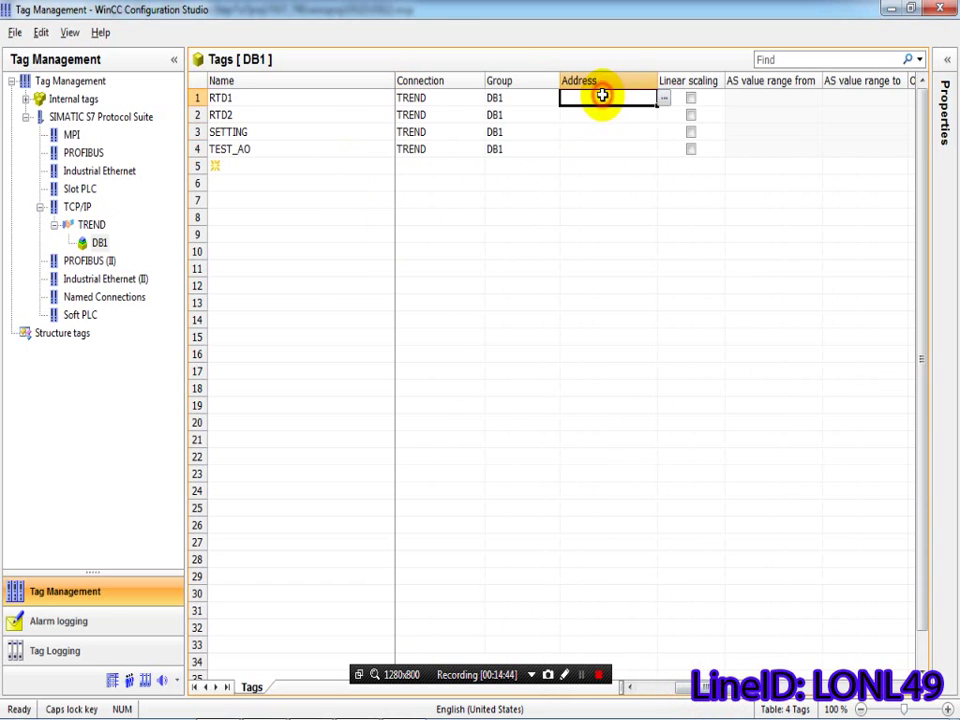
left_click(664, 98)
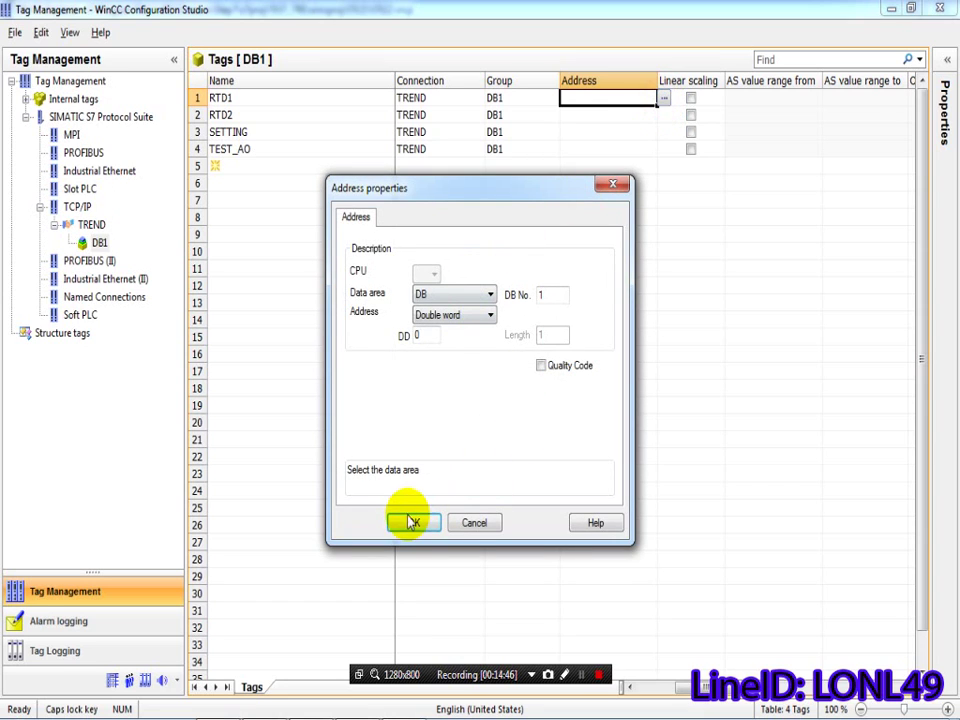
left_click(409, 523)
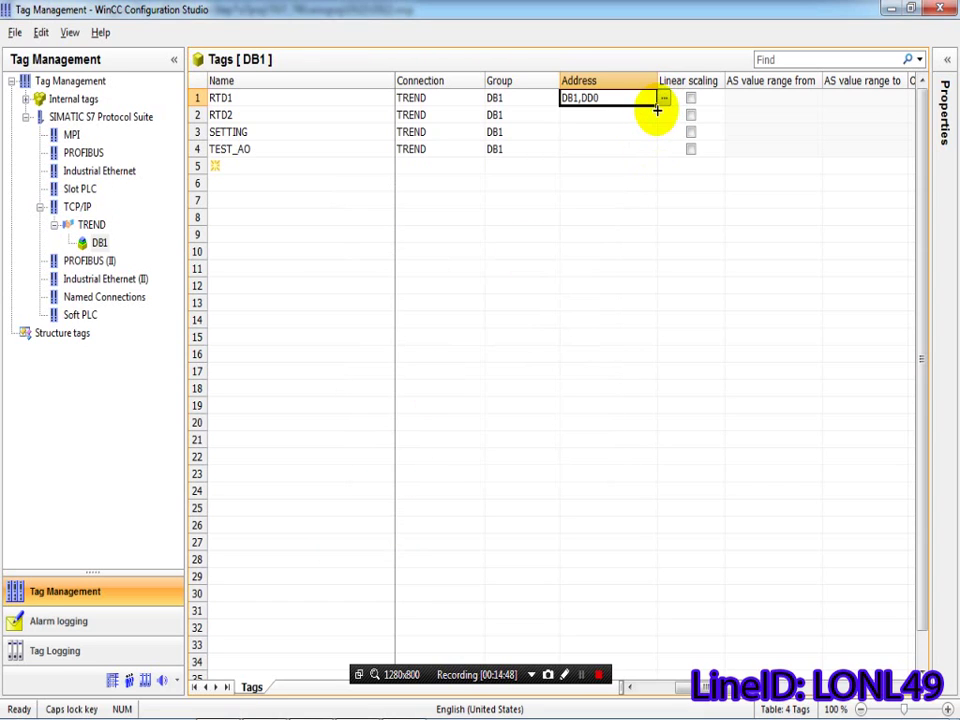
left_click_drag(657, 110, 654, 165)
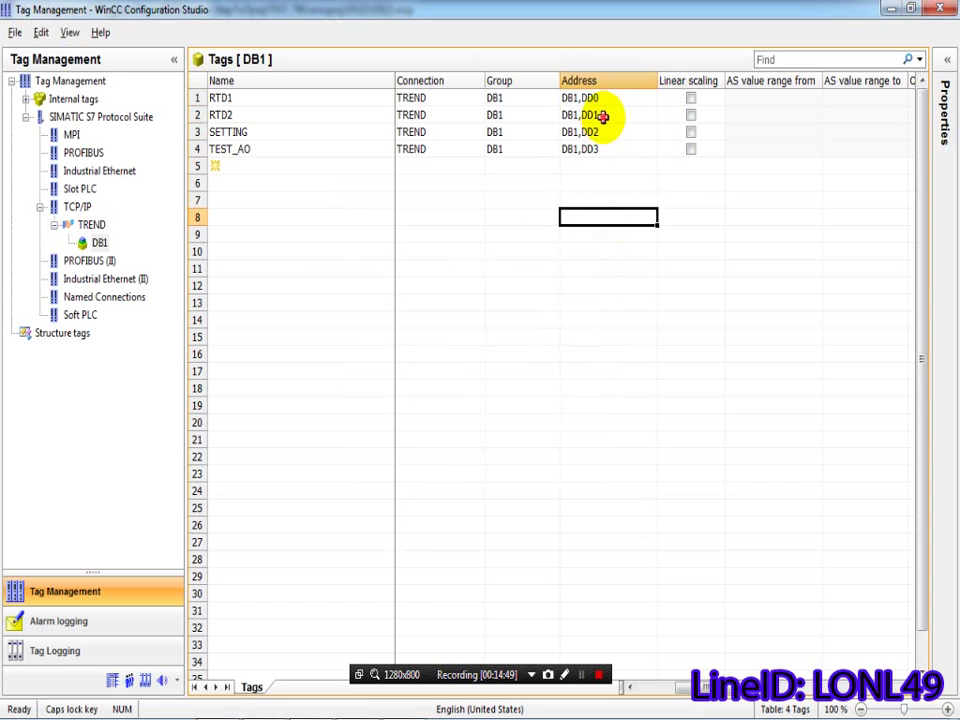
Step: Correct the addresses to DB1,DD4 for RTD2, DB1,DD8 for SETTING and DB1,DD12 for TEST_AO
left_click(603, 116)
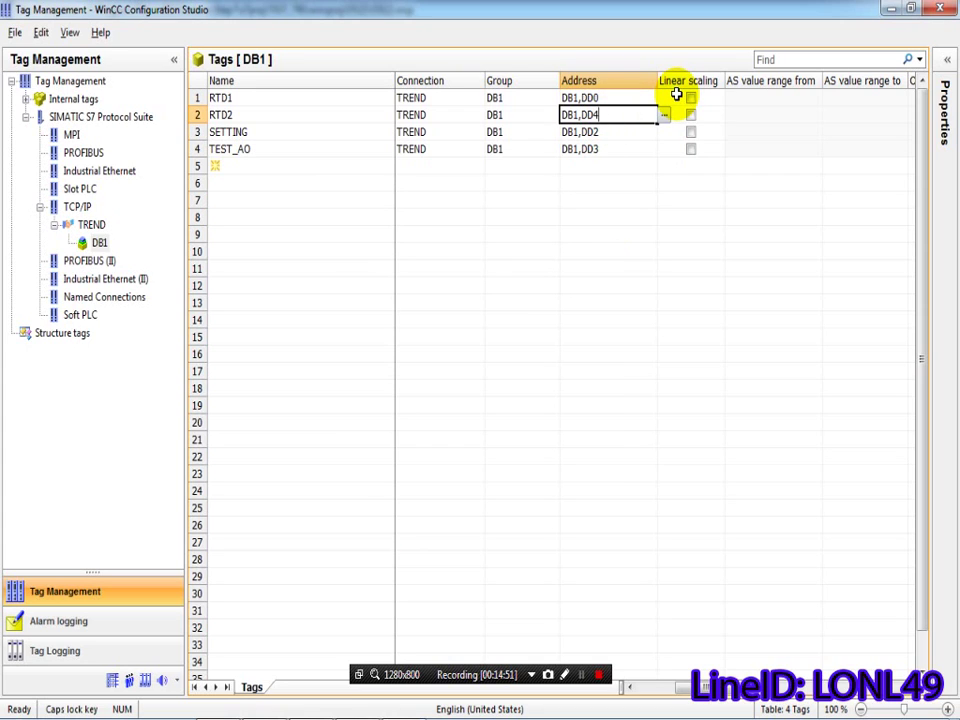
type("4")
key("Return")
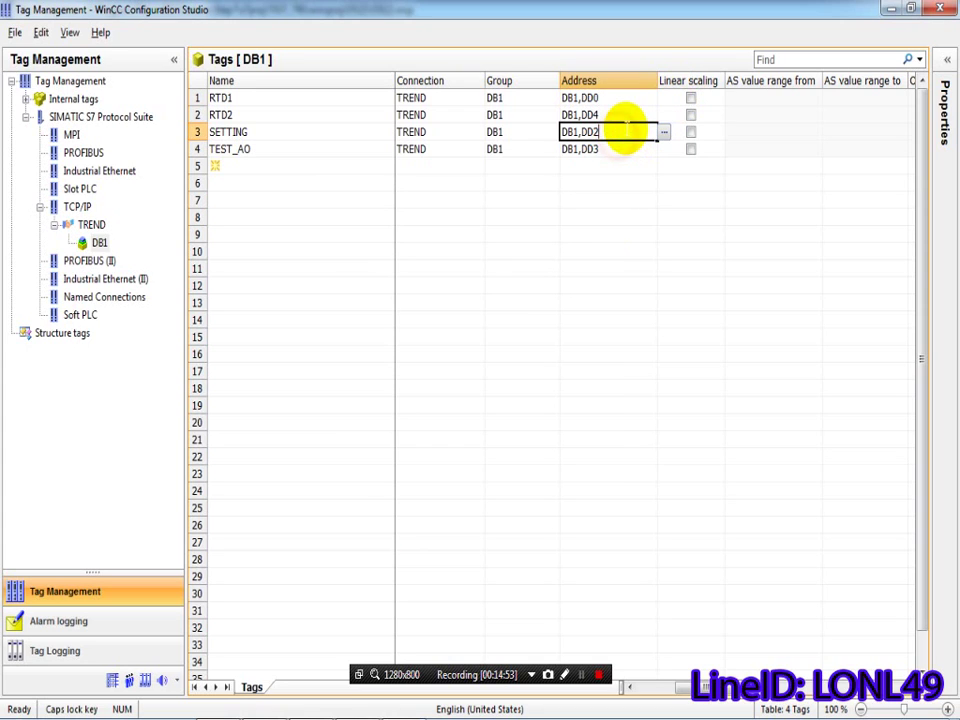
key("Return")
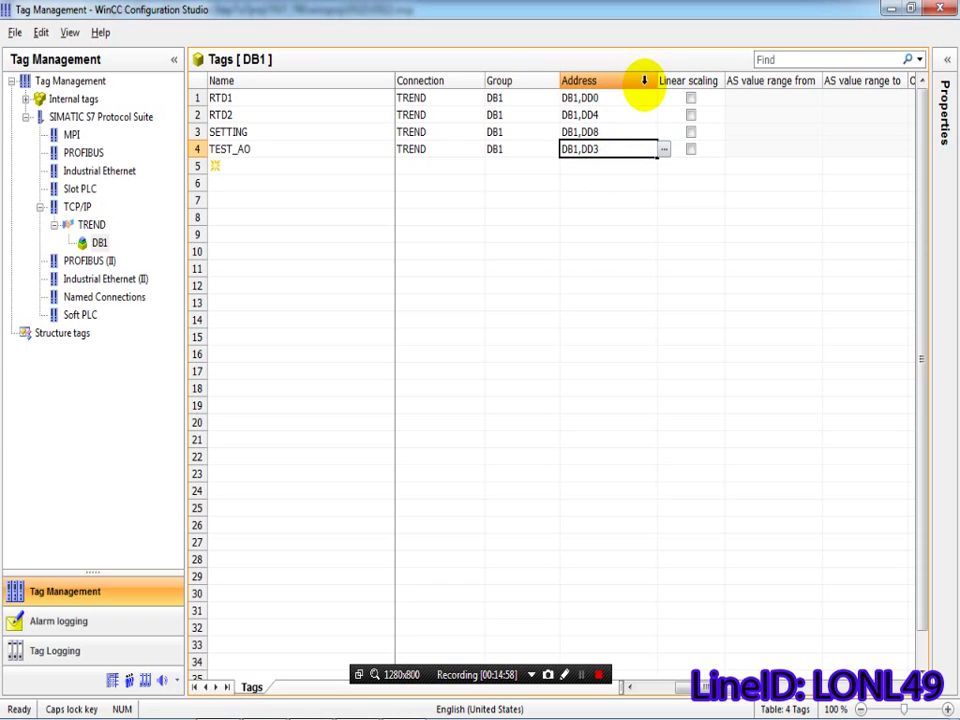
type("12")
key("Return")
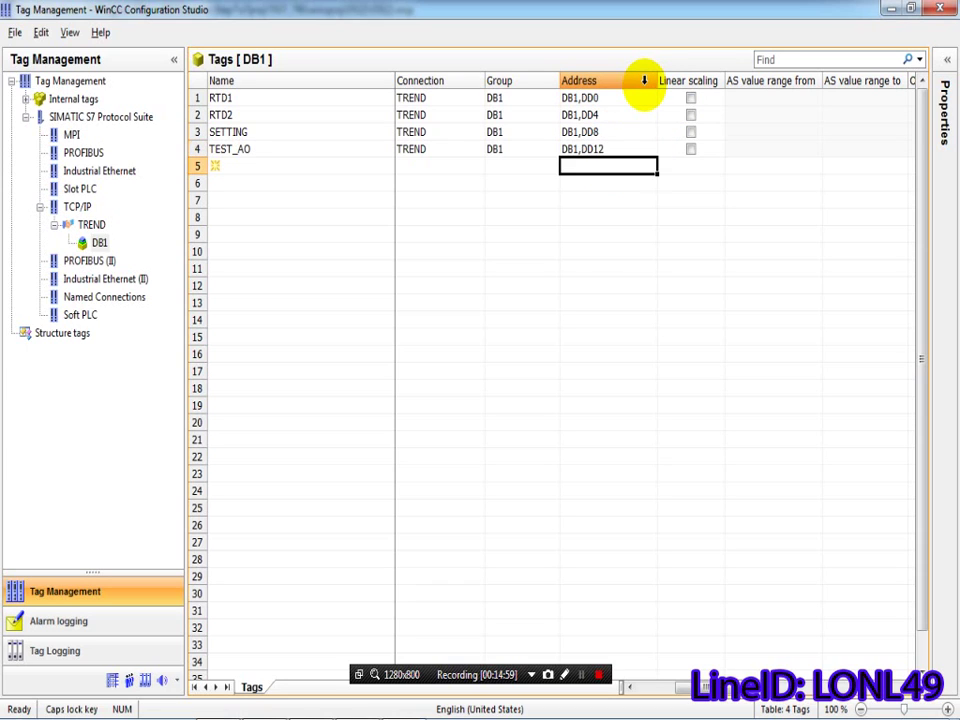
left_click(418, 282)
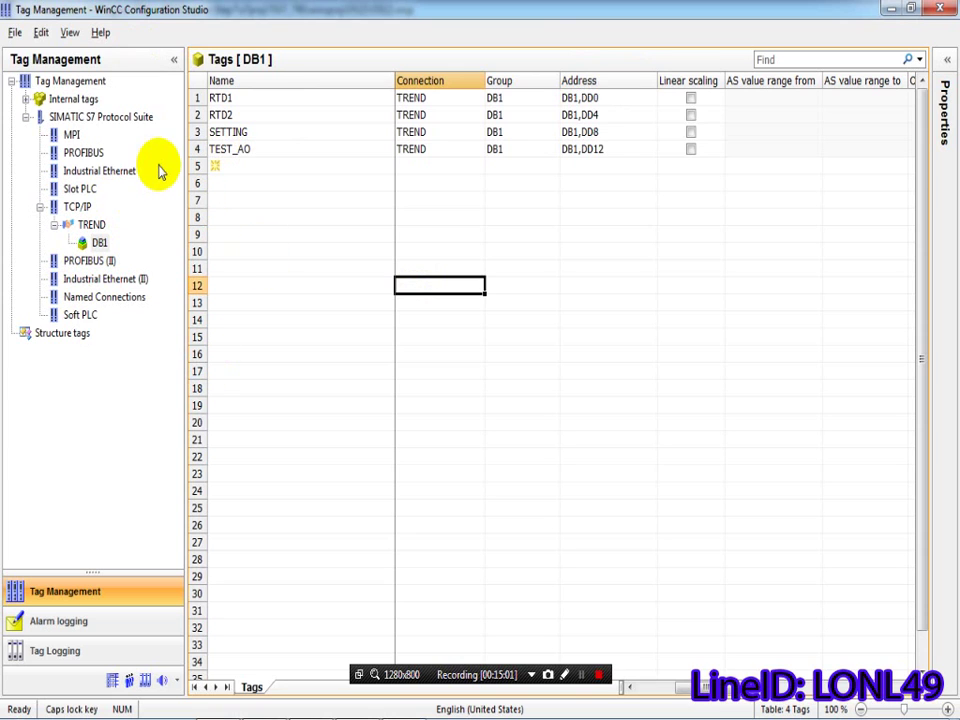
Step: Close Tag Management and create a new process picture under Graphics Designer in the OS(2) project
left_click(938, 12)
left_click(100, 125)
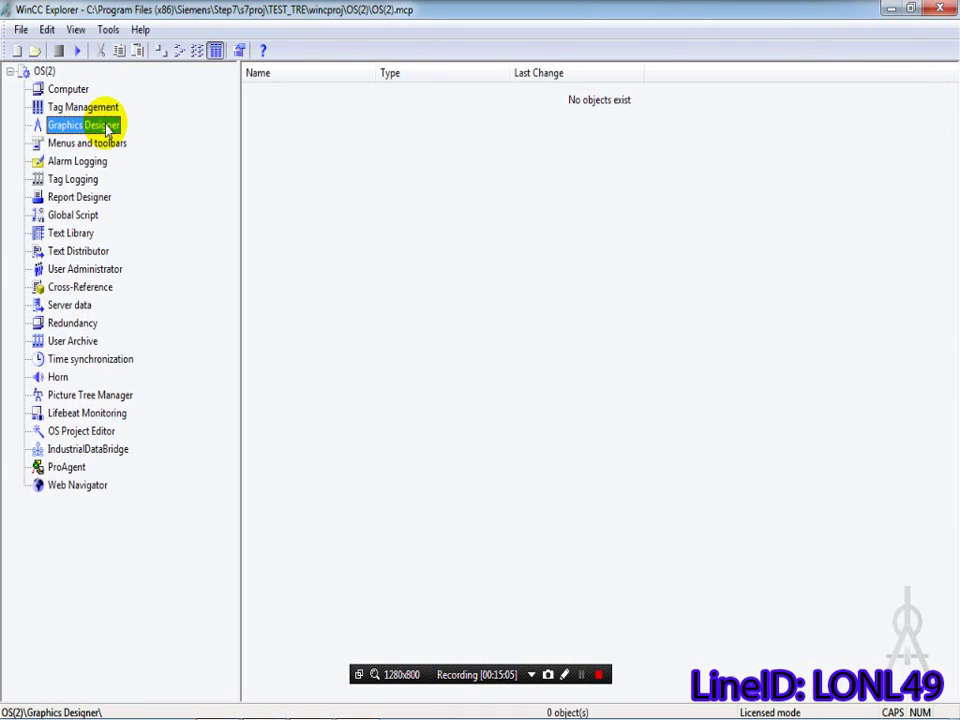
right_click(107, 127)
left_click(156, 155)
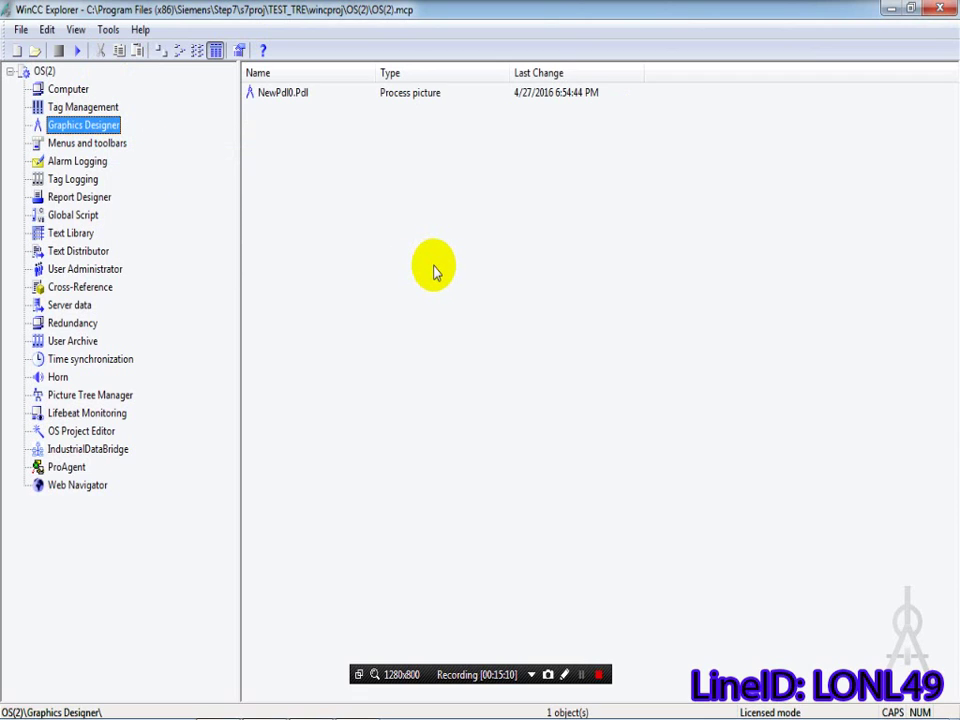
Step: Rename the NewPdl0.Pdl process picture to TEST_TREND.Pdl
left_click(268, 93)
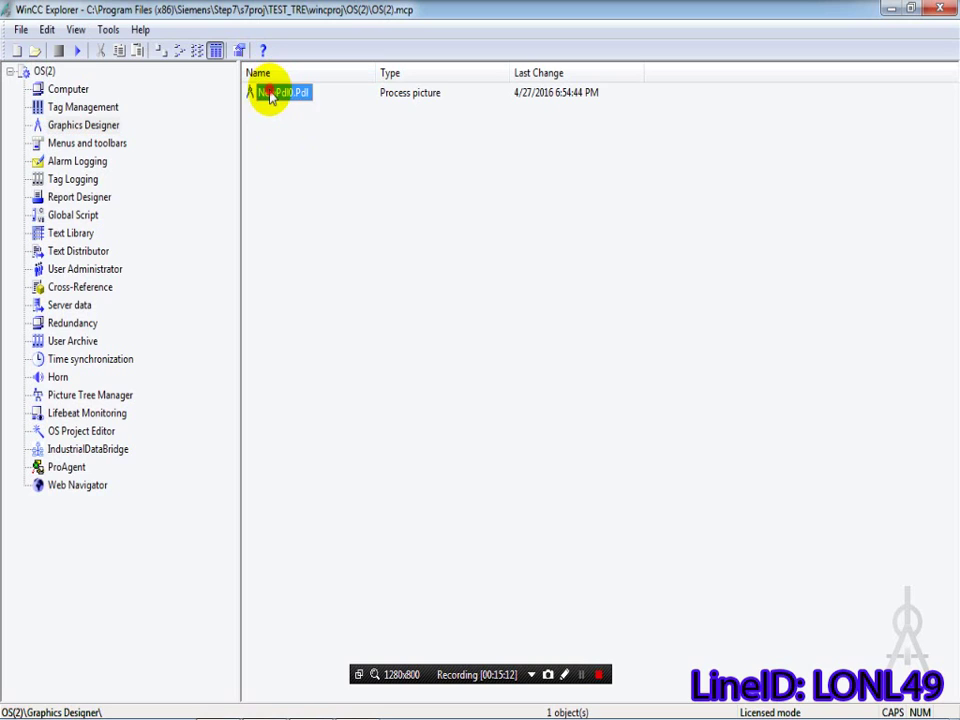
right_click(270, 92)
left_click(298, 121)
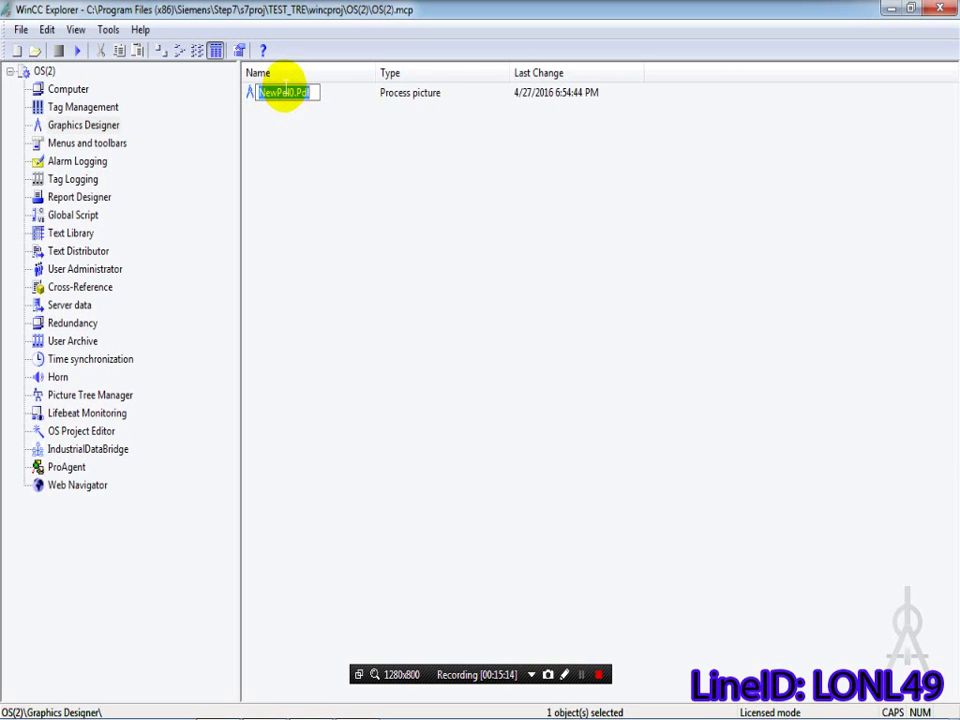
left_click_drag(290, 92, 218, 98)
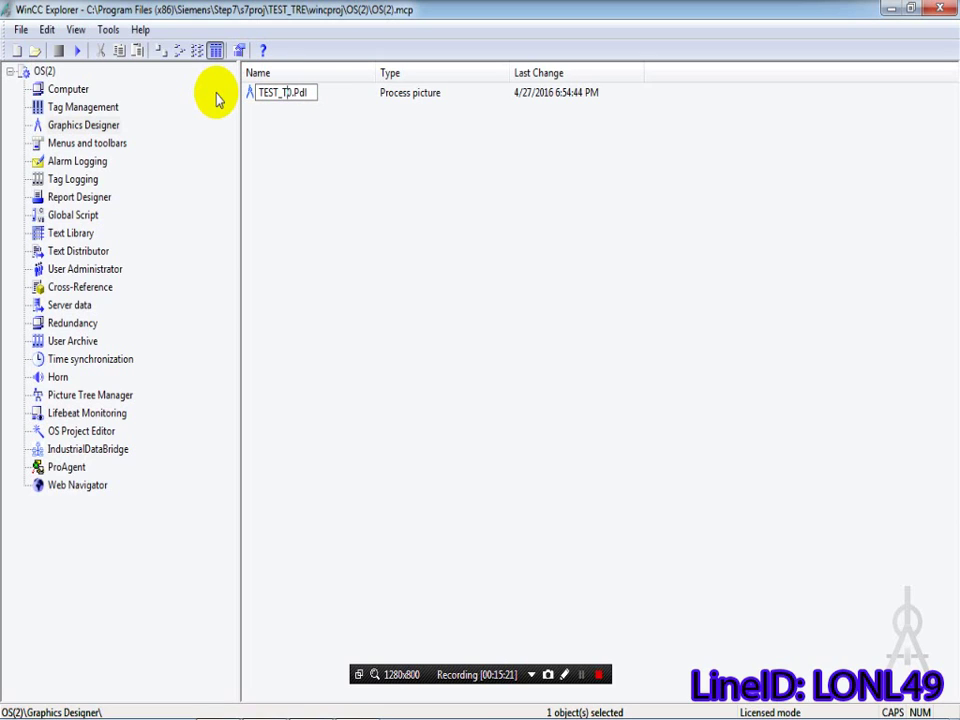
type("TEST_TREND")
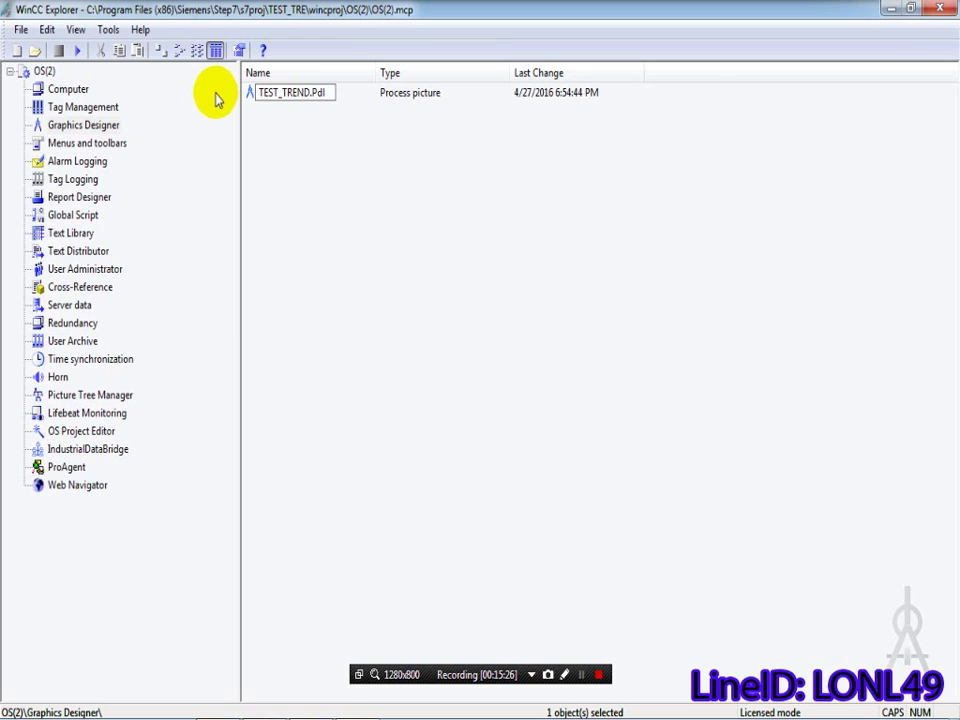
left_click(320, 152)
Step: Open TEST_TREND.Pdl in Graphics Designer and dismiss the tips window
double_click(290, 94)
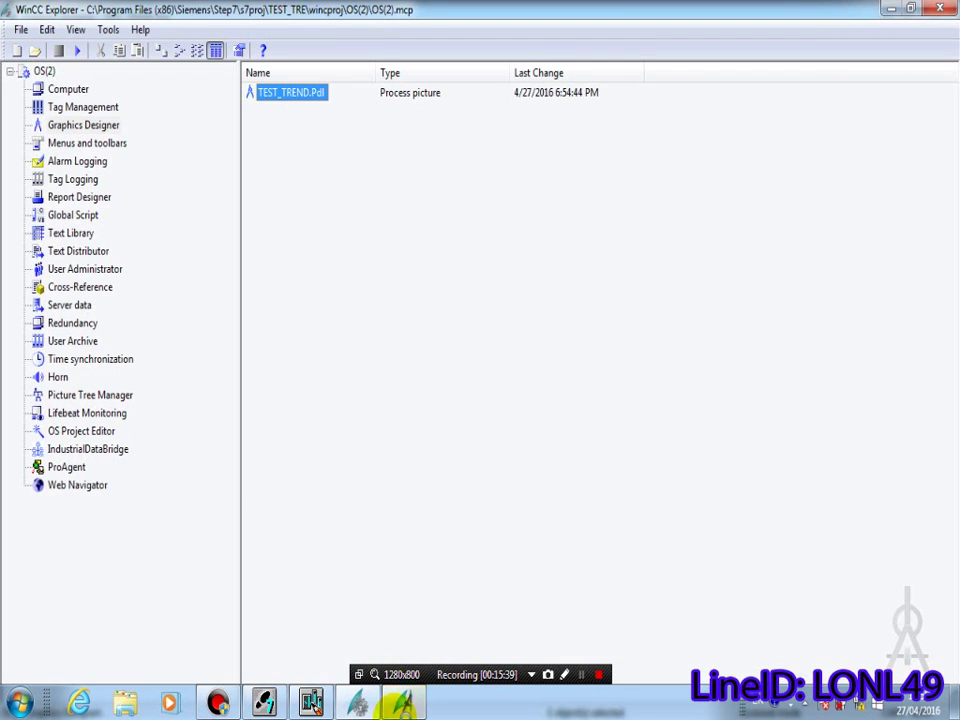
left_click(400, 703)
left_click(580, 436)
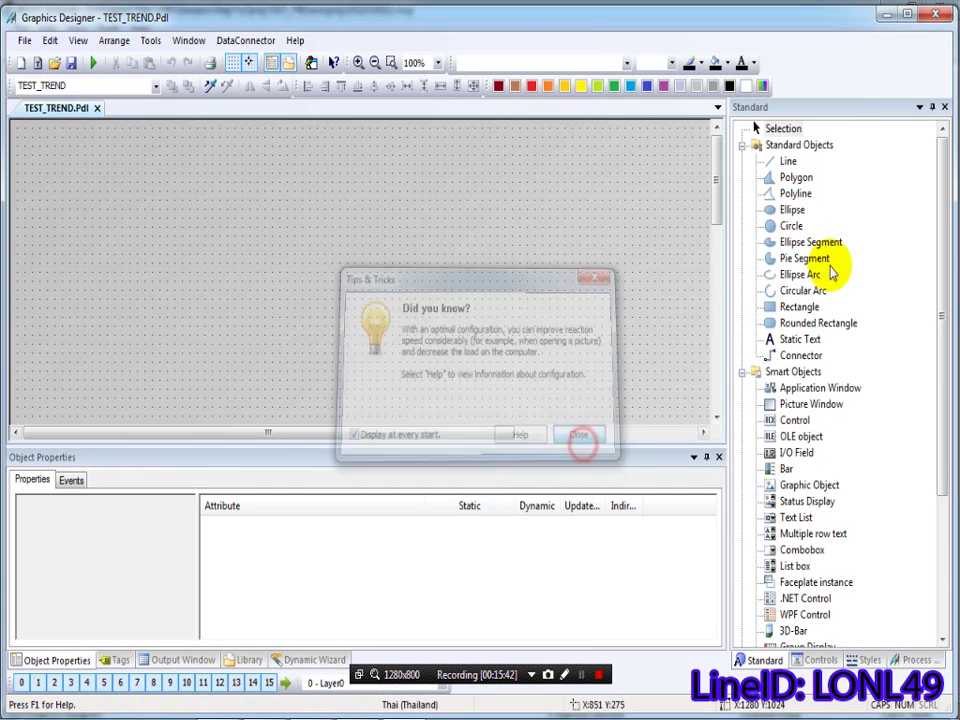
Step: Draw a static text box about 140 by 40 at about X 100, Y 30 in the picture and label it TEMP
left_click(796, 340)
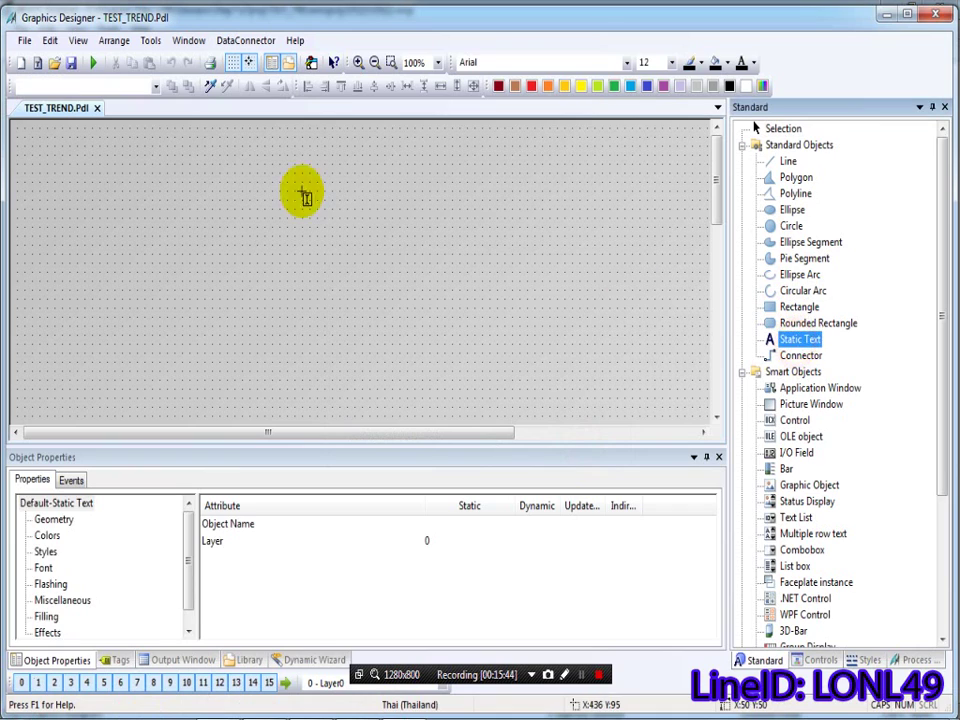
mouse_move(84, 146)
left_mouse_down()
mouse_move(190, 198)
mouse_move(192, 181)
left_mouse_up()
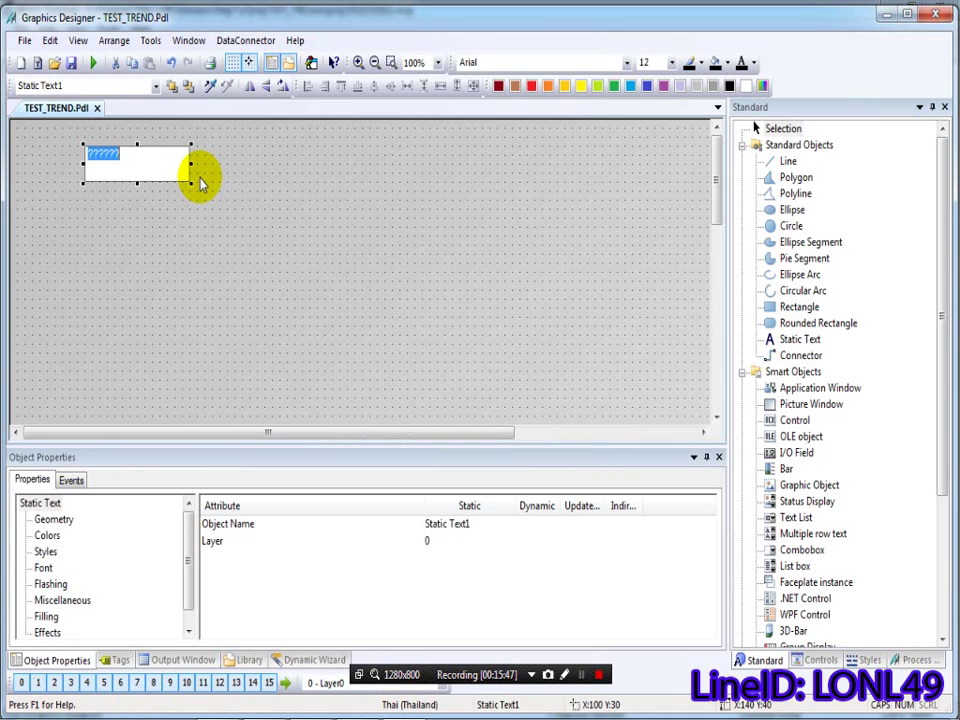
type("TEMP")
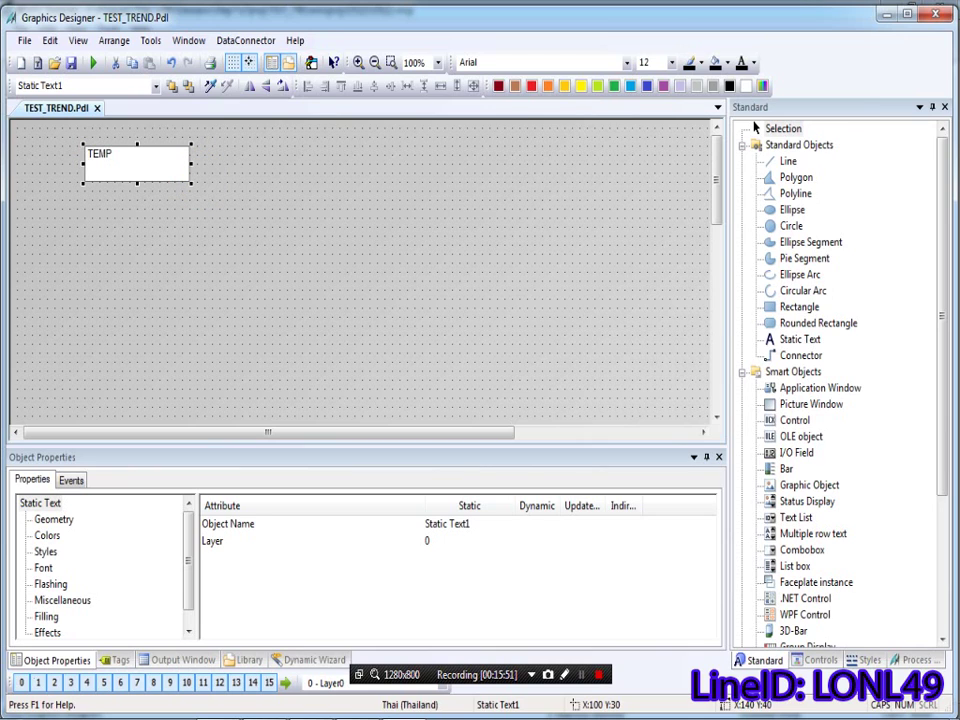
left_click(167, 212)
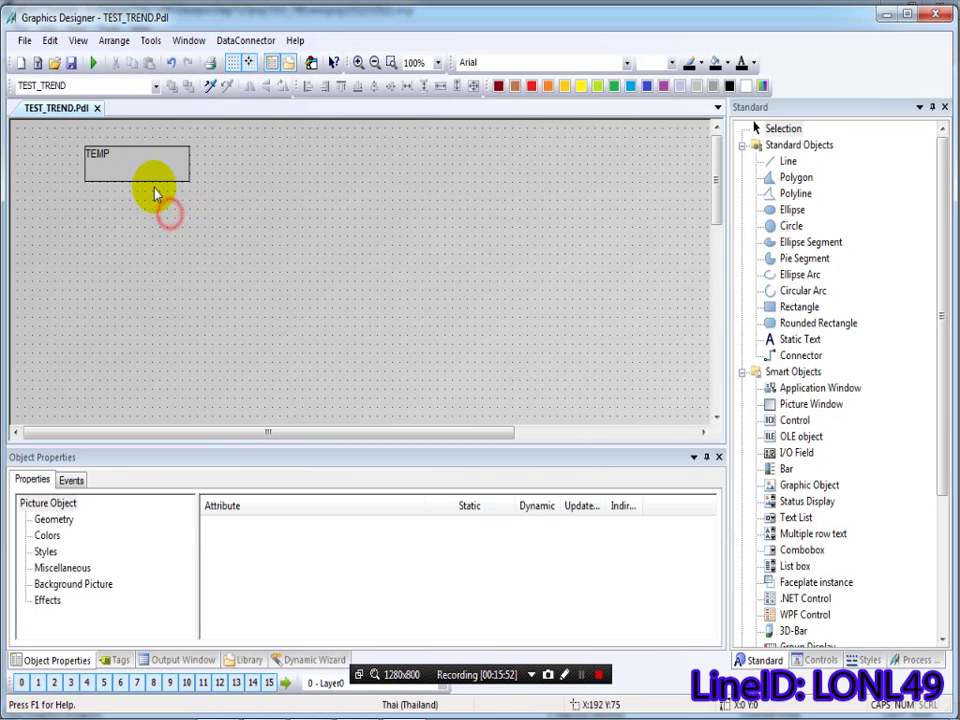
Step: Switch the picture language to English (United States) and enter TEMP as the static text's content
left_click(78, 41)
left_click(99, 170)
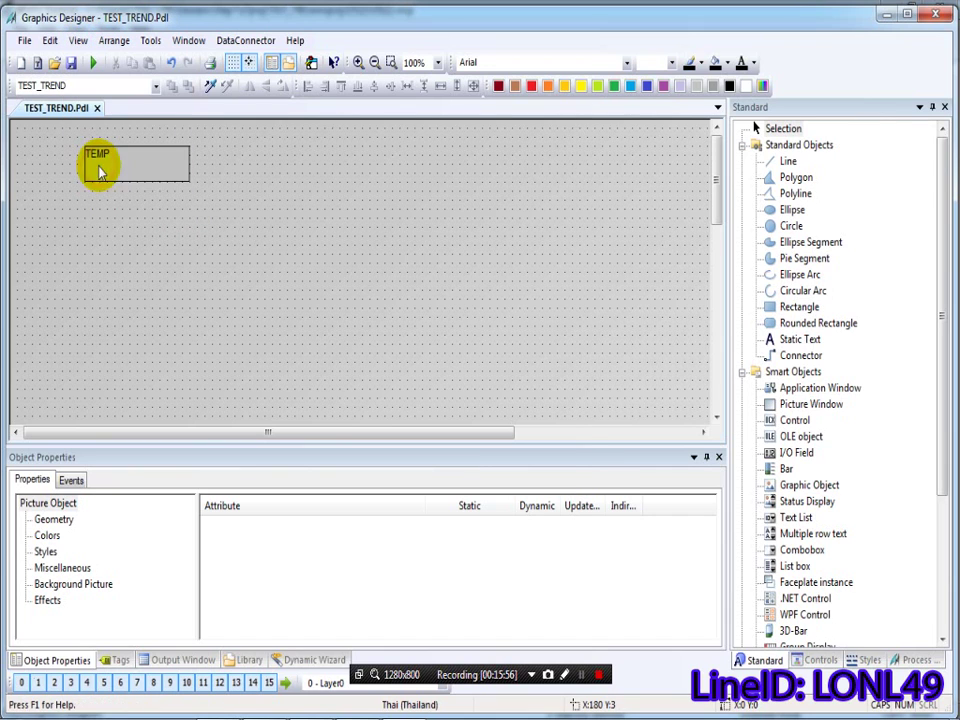
left_click(474, 478)
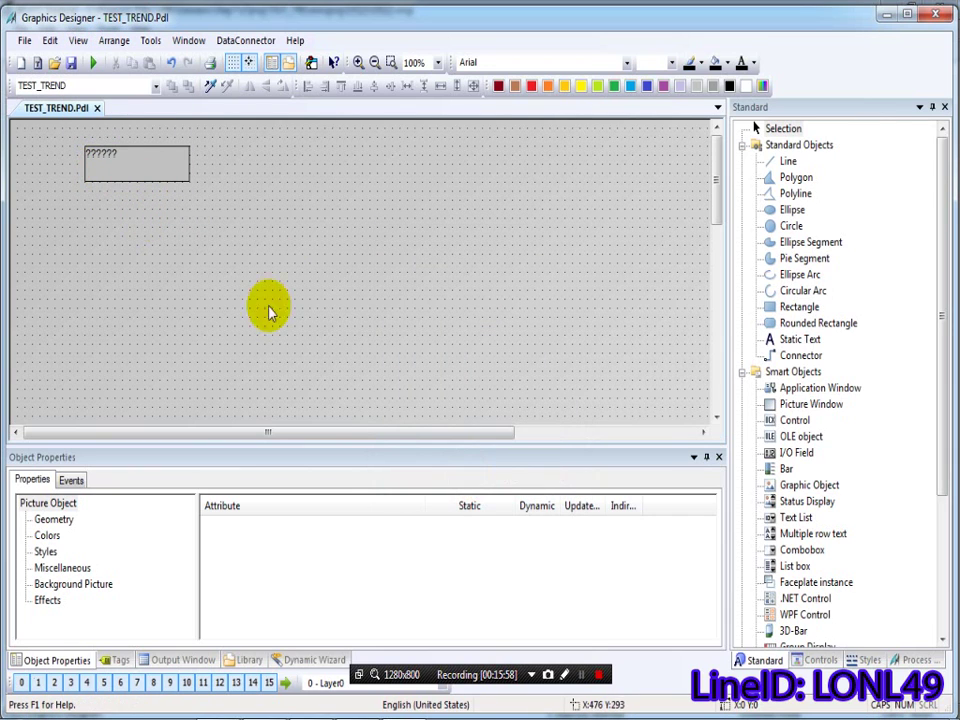
left_click(140, 153)
double_click(138, 152)
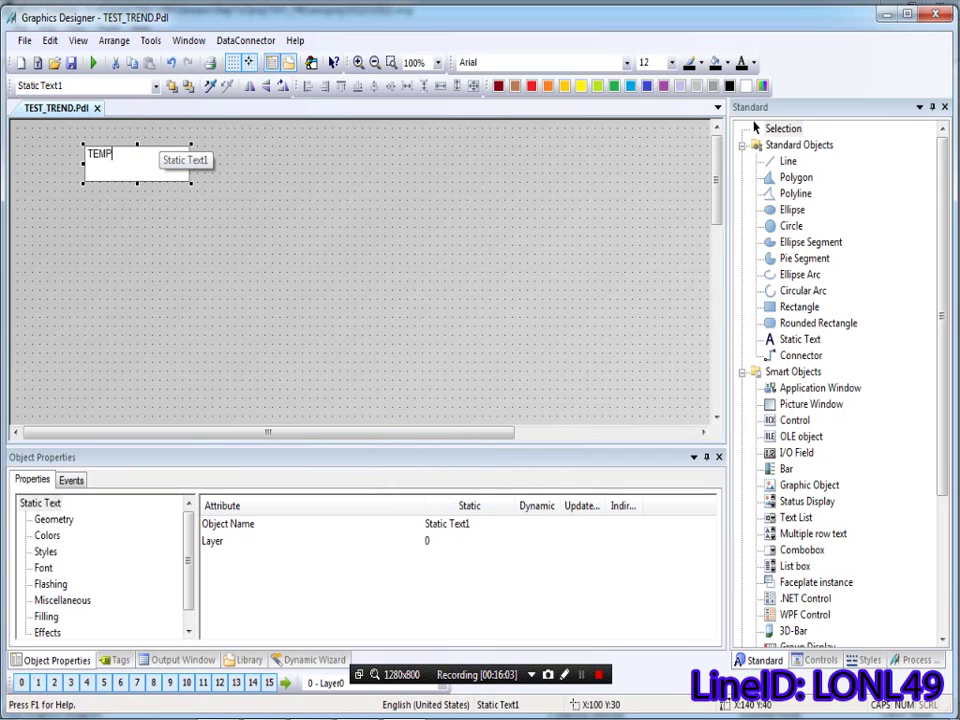
left_click(137, 257)
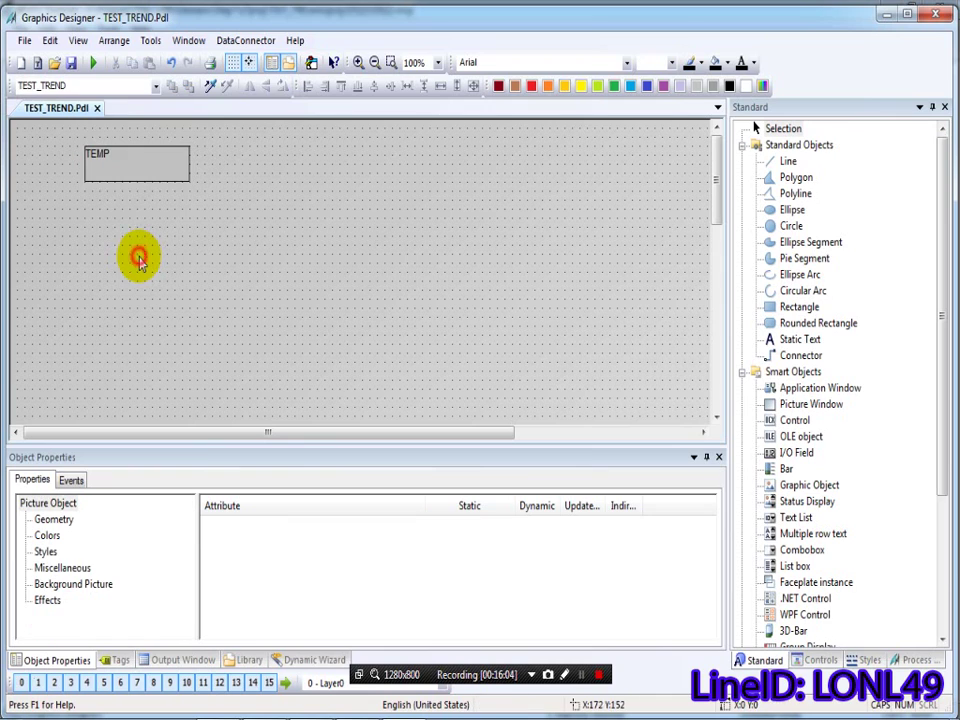
Step: Set both the X and Y alignment of the TEMP static text to Centered
left_click(96, 163)
left_click(70, 570)
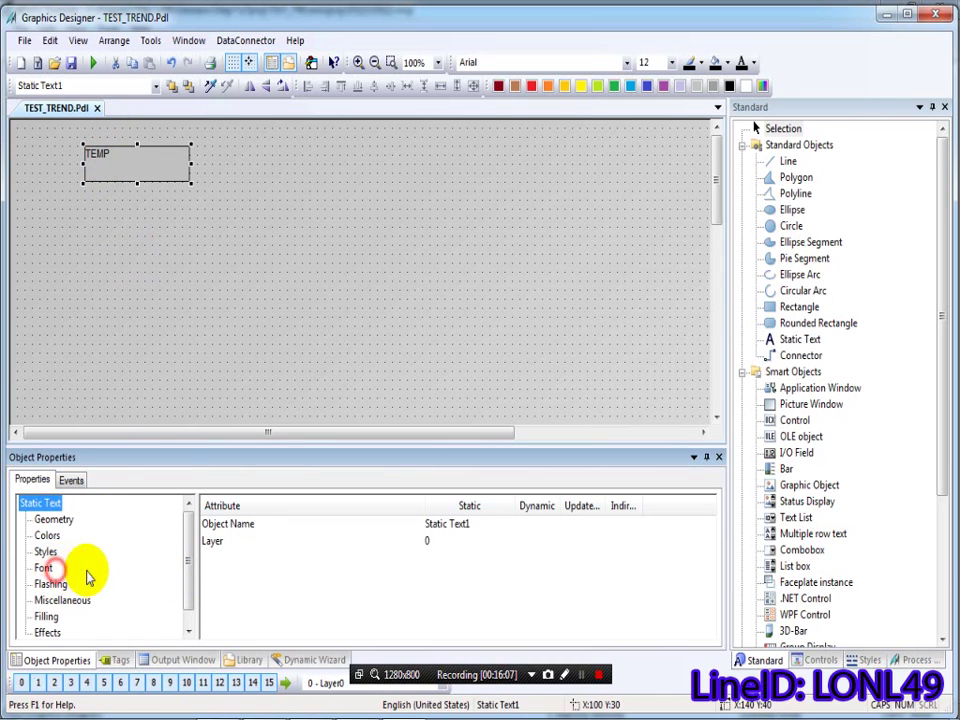
left_click(43, 567)
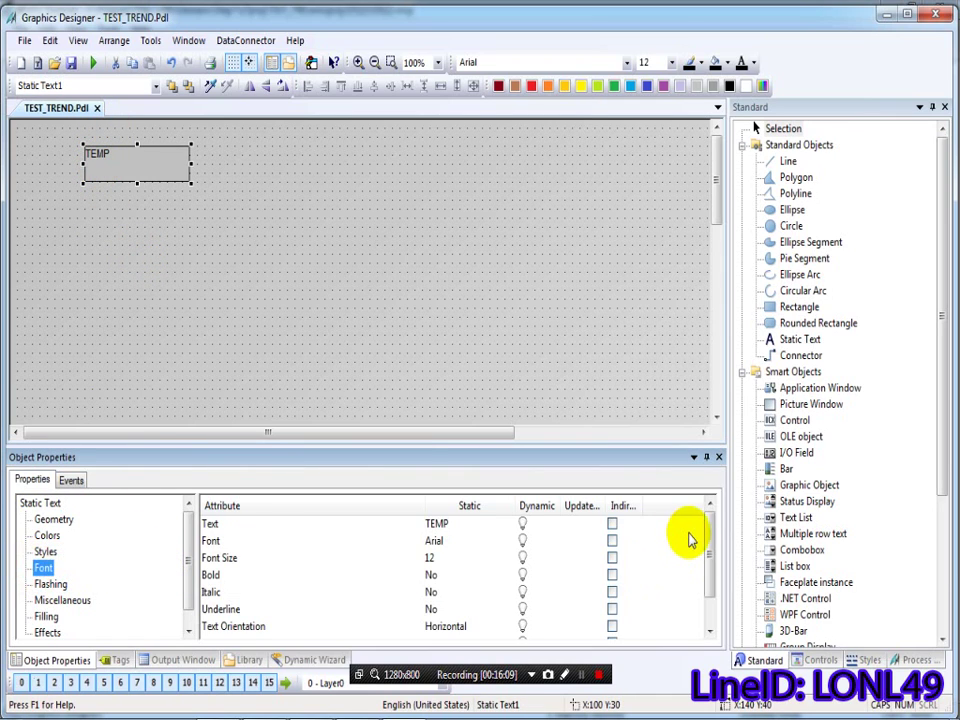
scroll(706, 545, "down", 1)
left_click(431, 612)
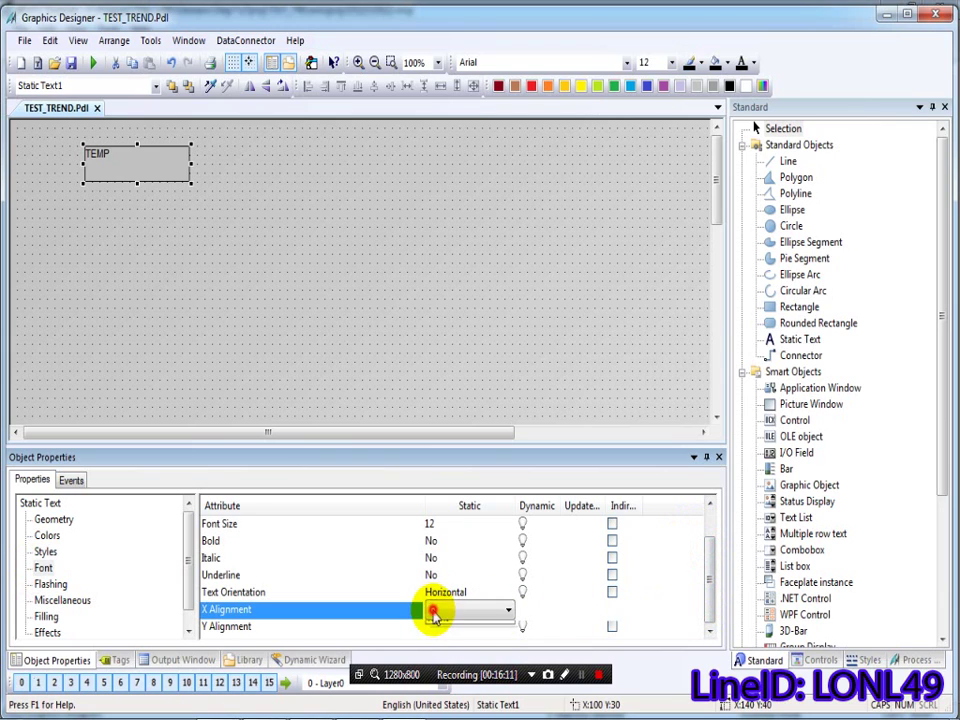
left_click(433, 610)
left_click(463, 641)
left_click(433, 627)
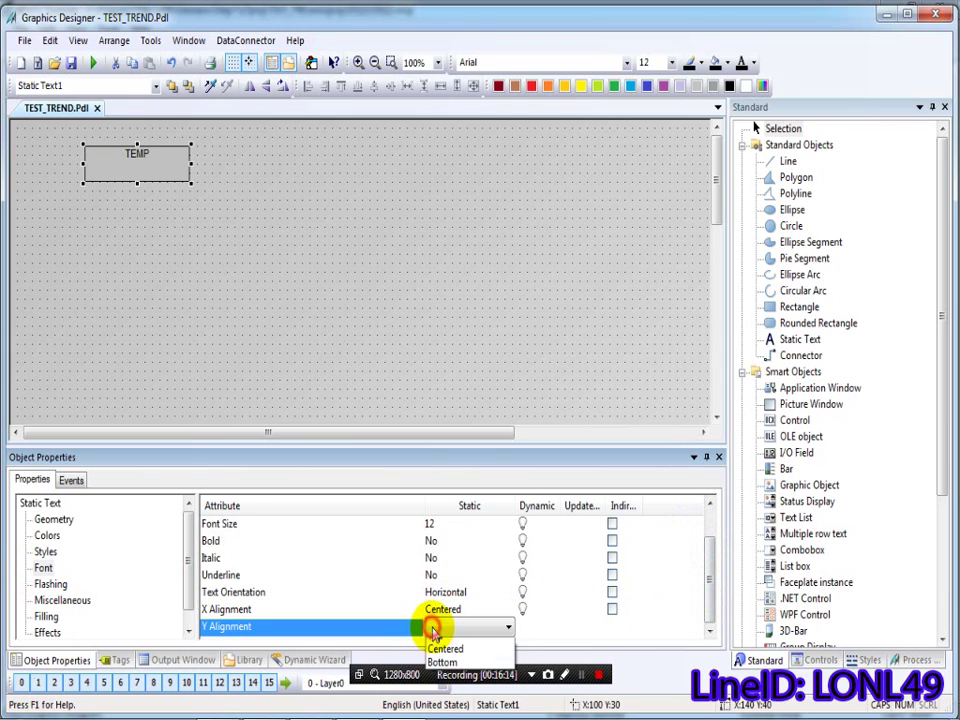
left_click(447, 659)
Step: Set the TEMP text's font size to 20, and save and close the TEST_TREND picture
left_click(429, 526)
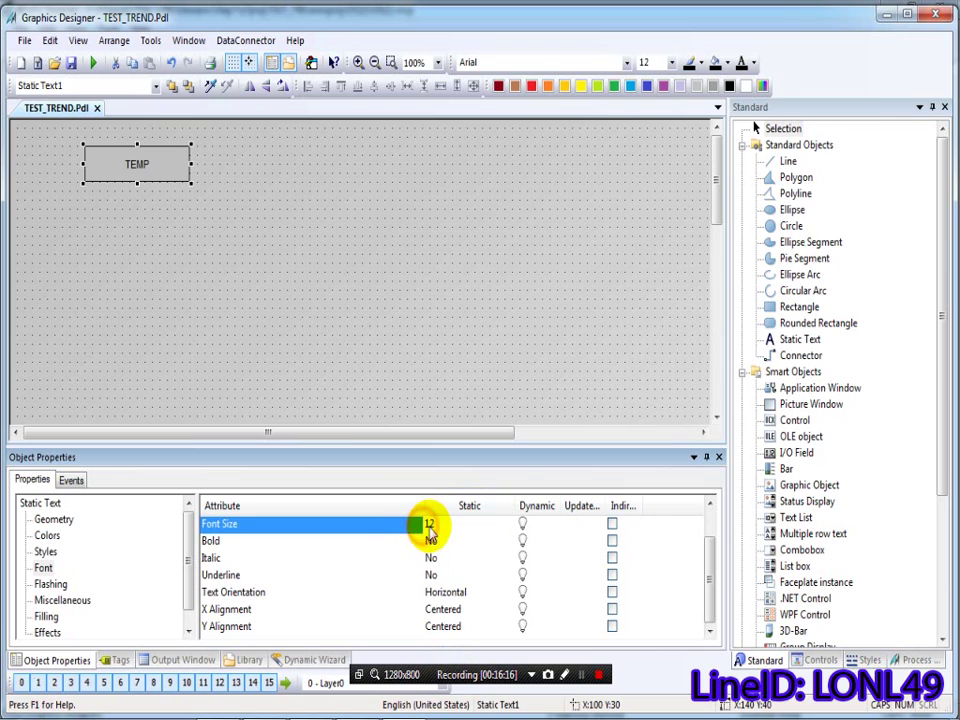
type("2")
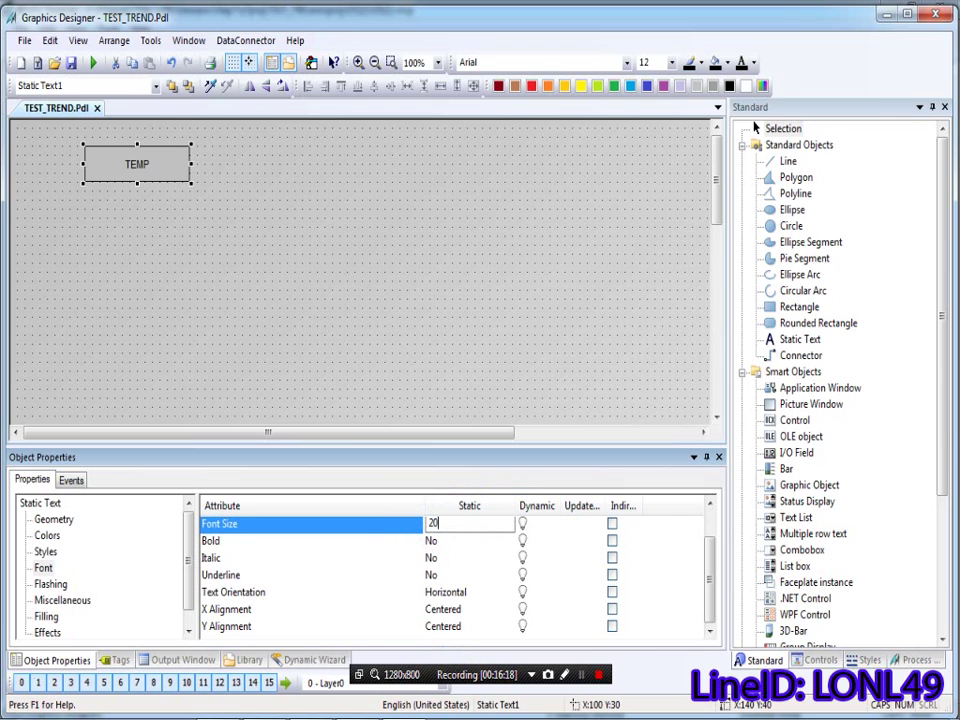
key("Return")
left_click(231, 216)
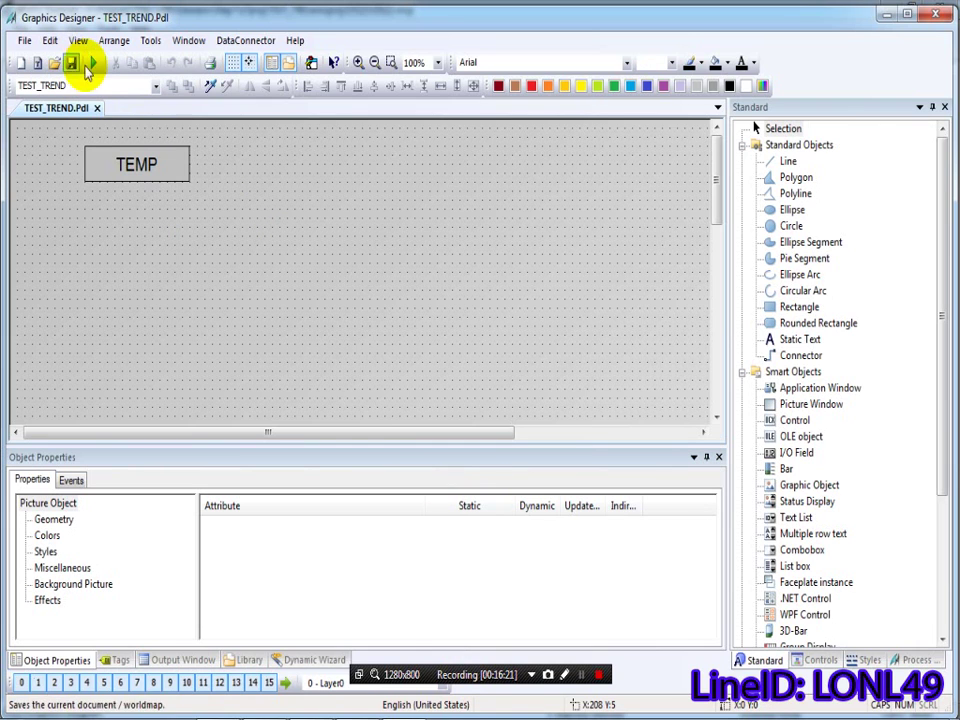
left_click(940, 14)
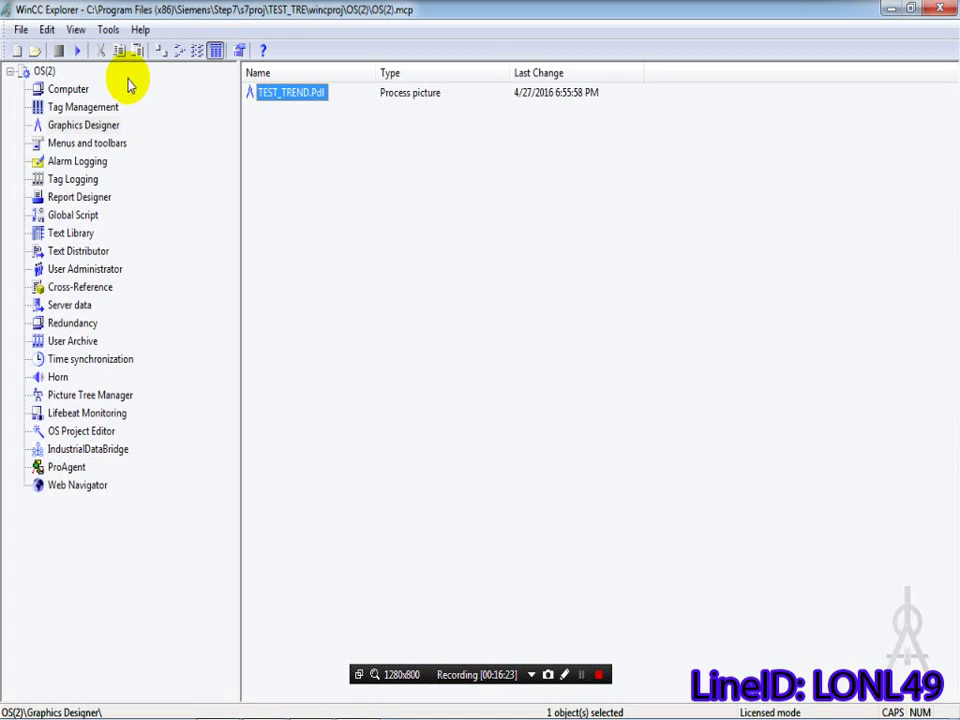
Step: Enable Allow activation on ES in the OS(2) project properties
left_click(78, 90)
right_click(95, 88)
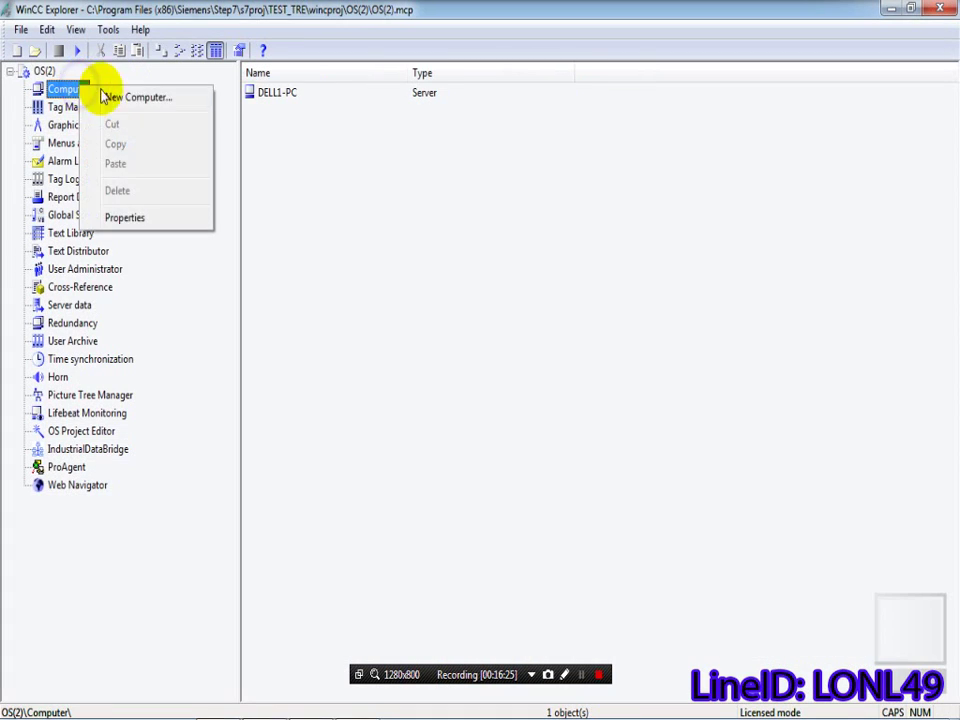
left_click(44, 71)
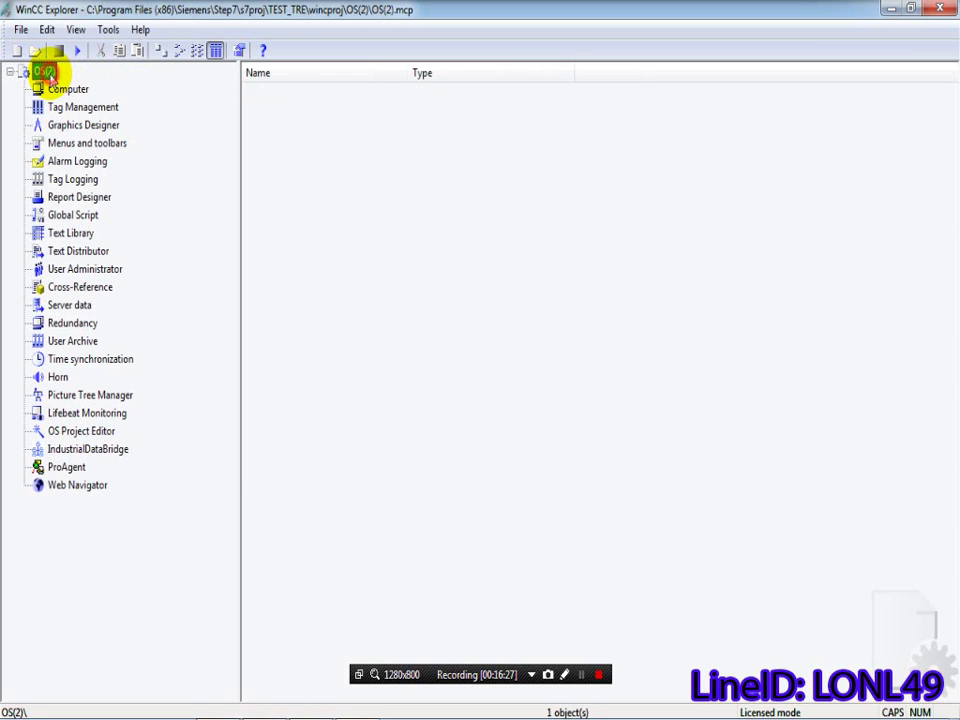
right_click(46, 71)
left_click(90, 84)
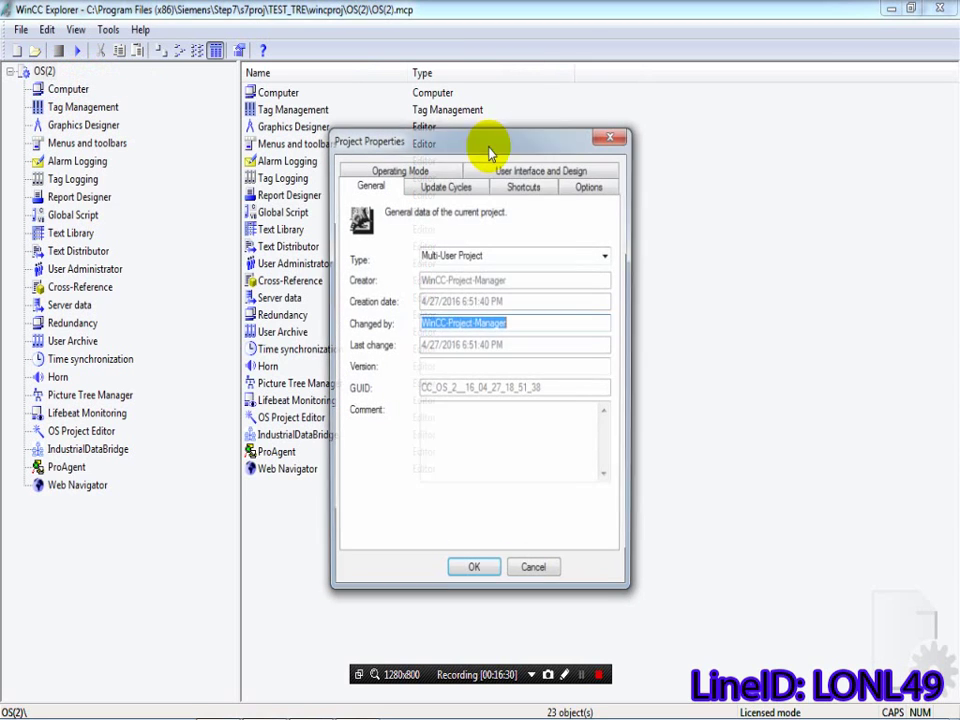
left_click(592, 186)
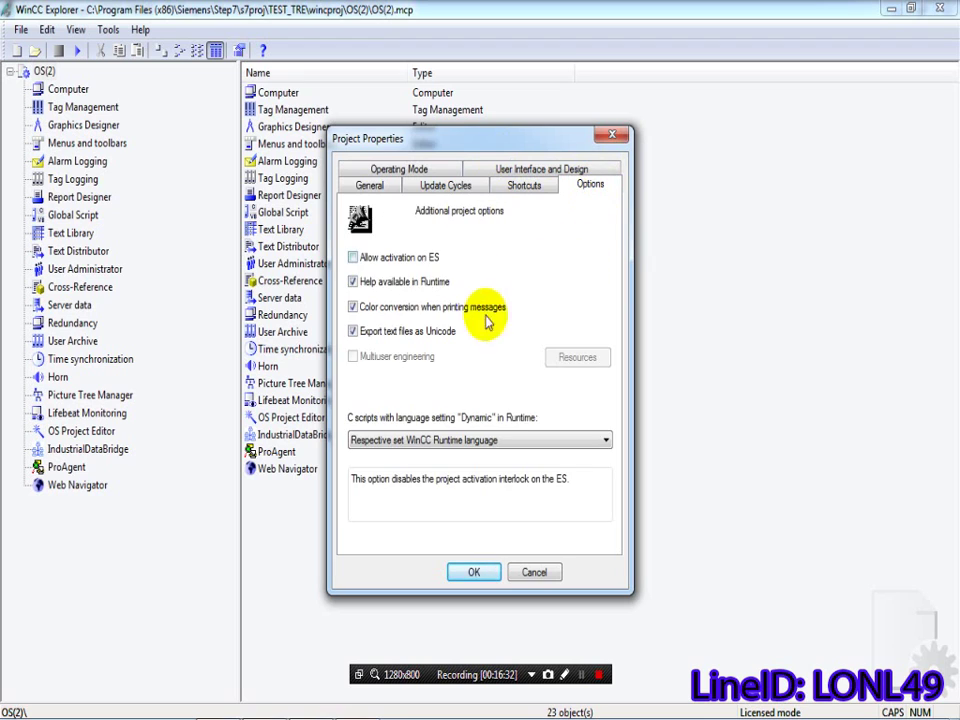
left_click(352, 258)
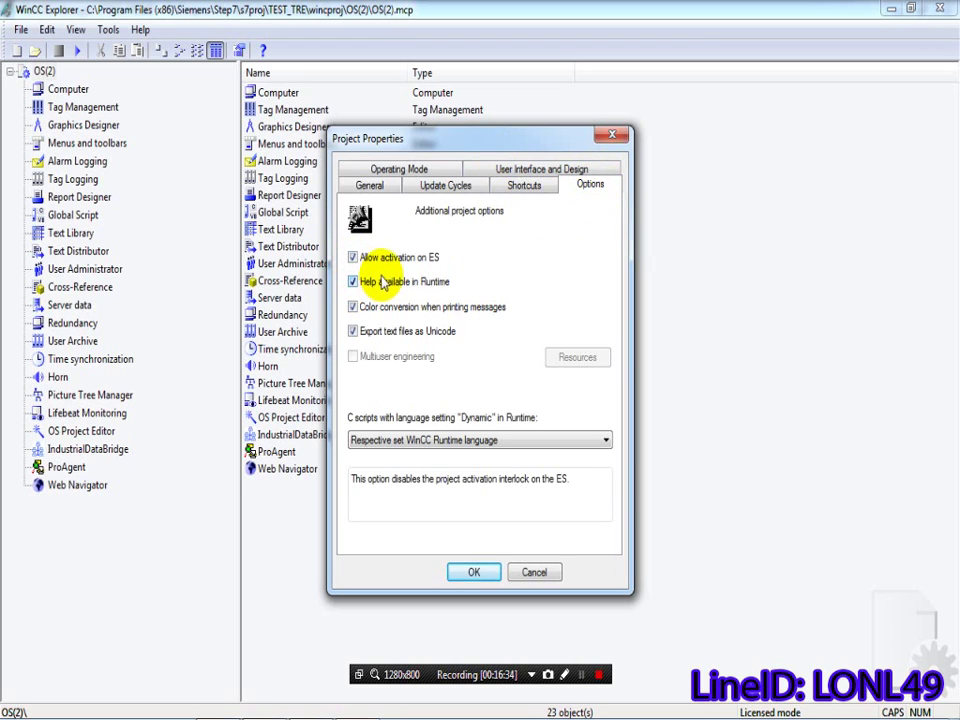
left_click(476, 573)
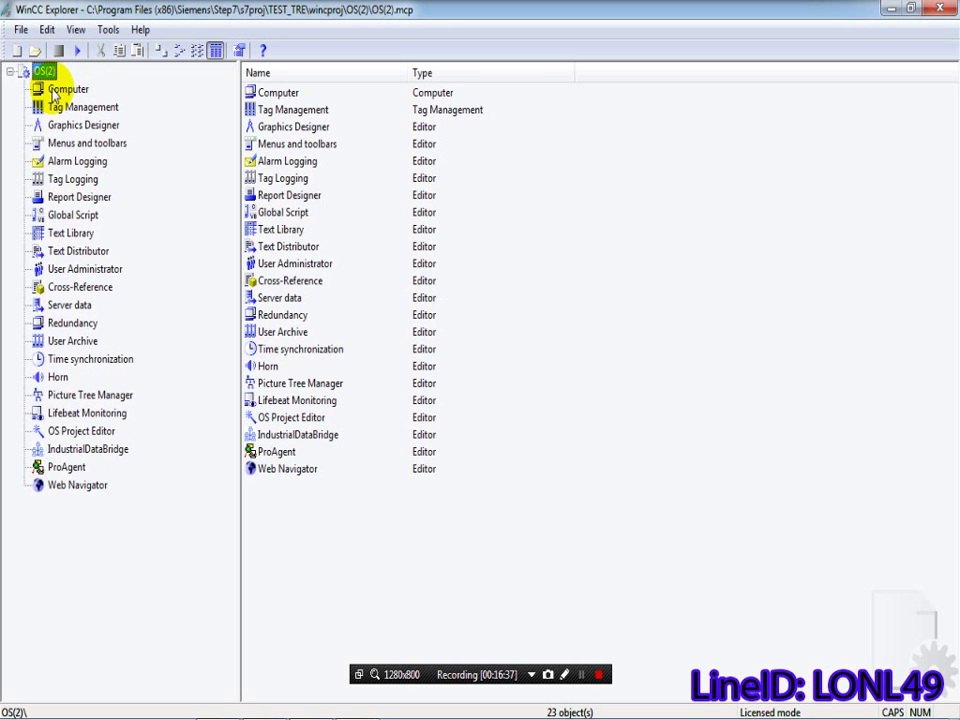
Step: Enable Tag Logging Runtime in the WinCC Runtime startup order of the DELL1-PC server's computer properties
left_click(60, 90)
left_click(274, 91)
right_click(283, 92)
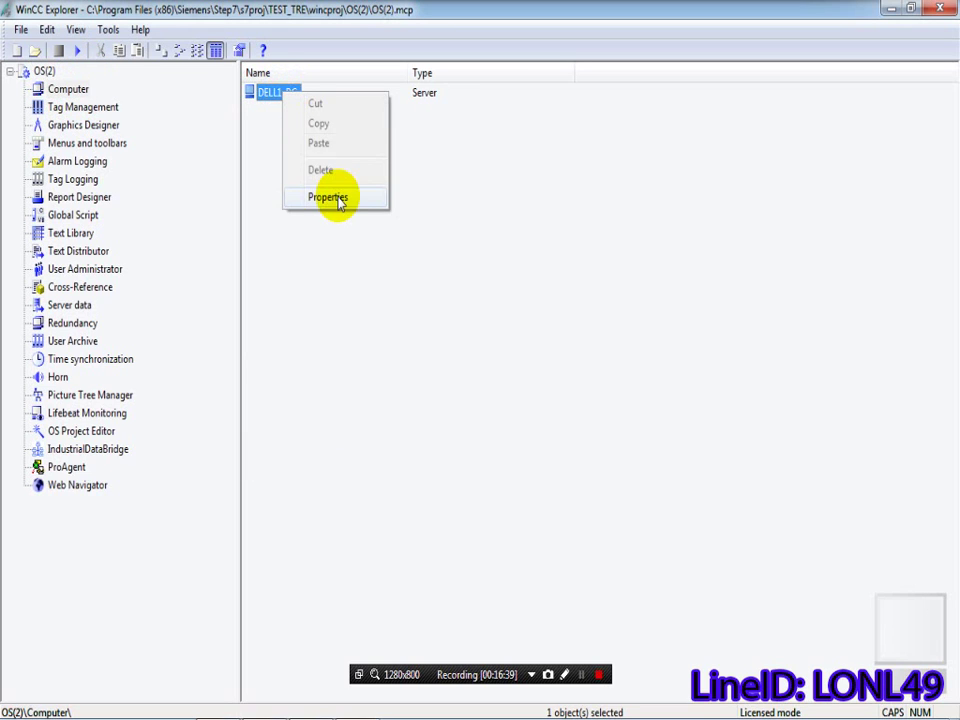
left_click(332, 197)
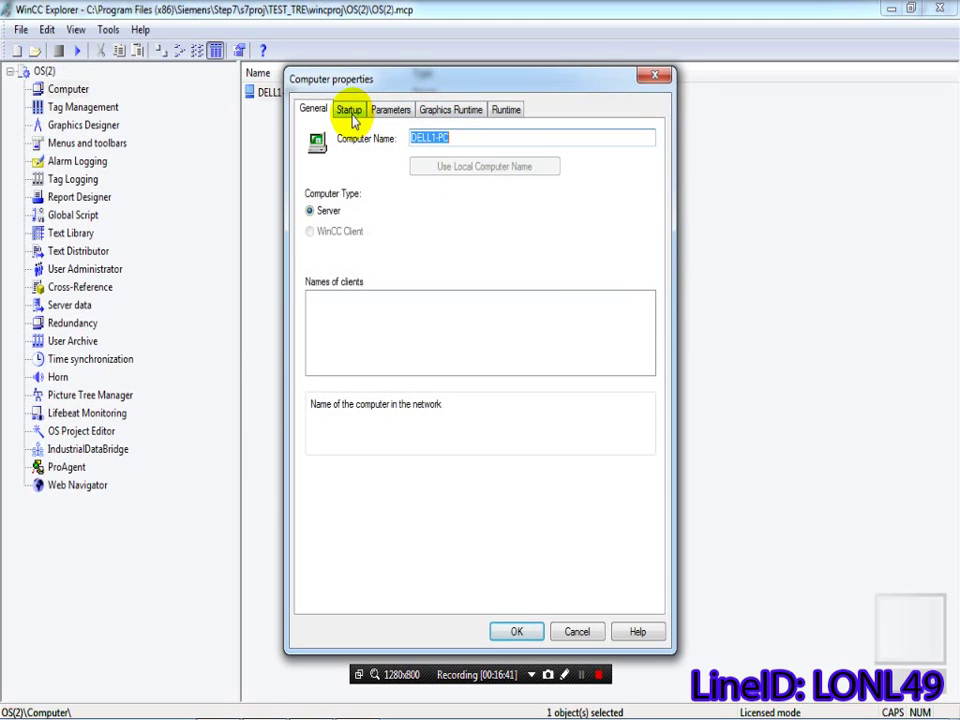
left_click(350, 112)
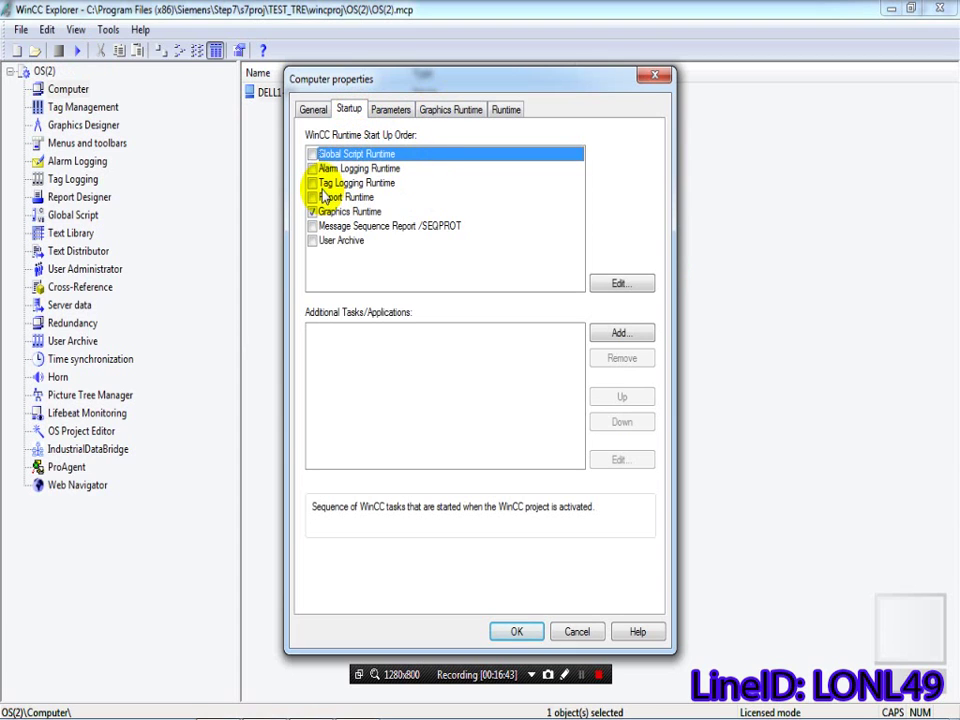
left_click(318, 183)
double_click(318, 184)
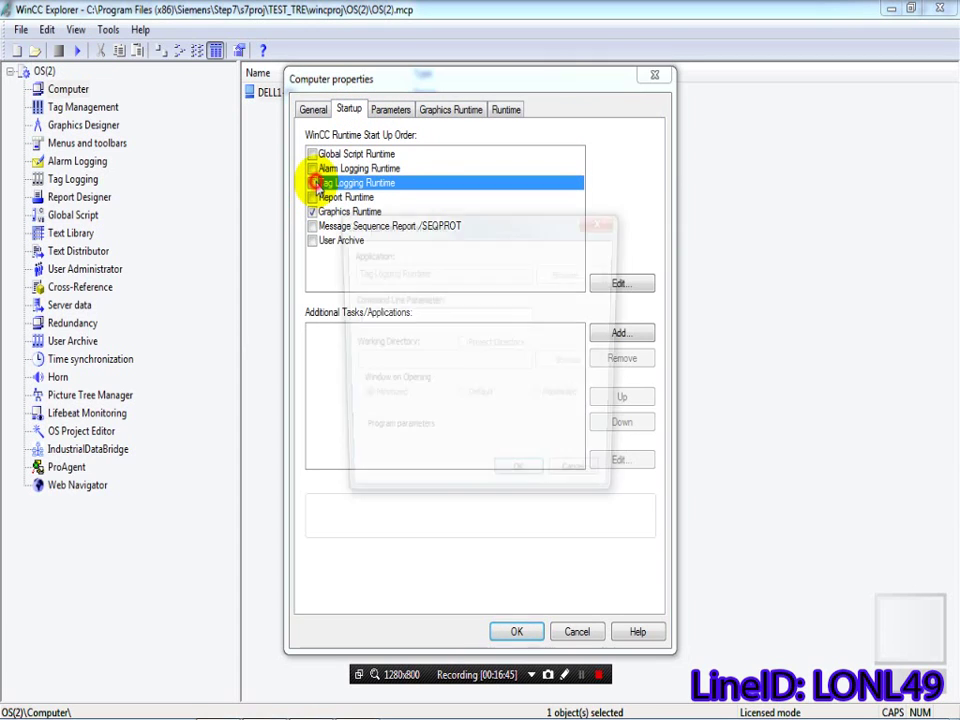
left_click(522, 482)
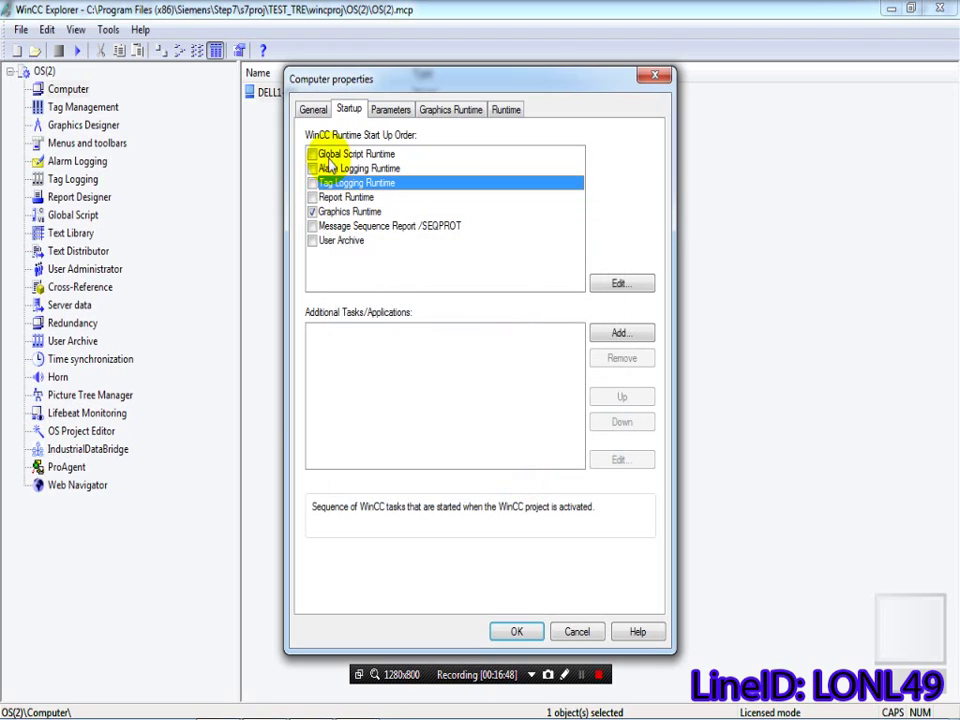
left_click(390, 110)
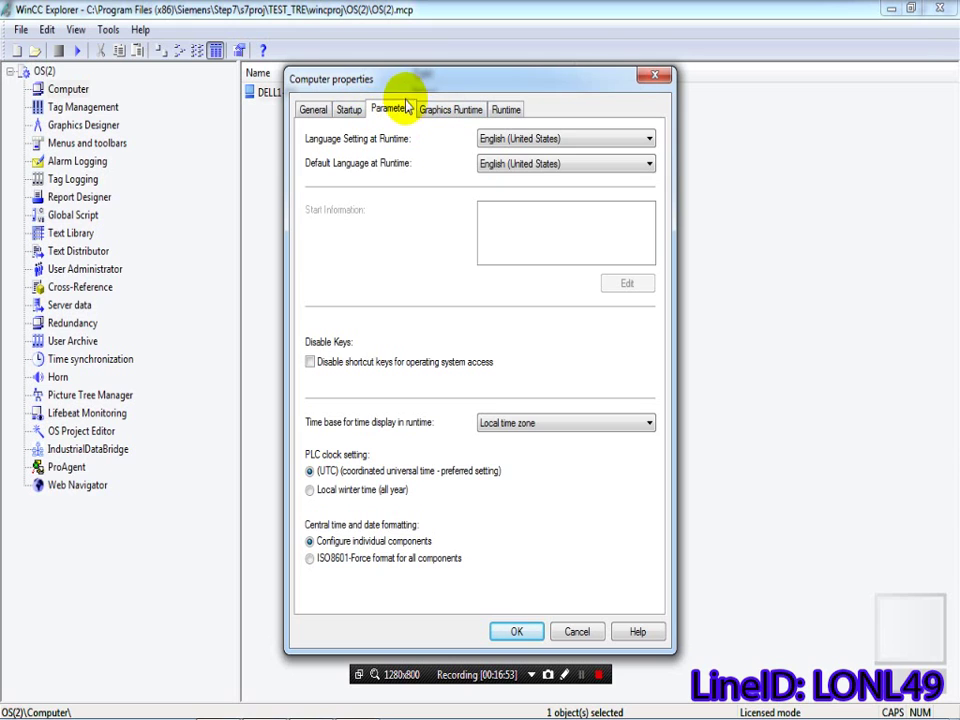
left_click(350, 110)
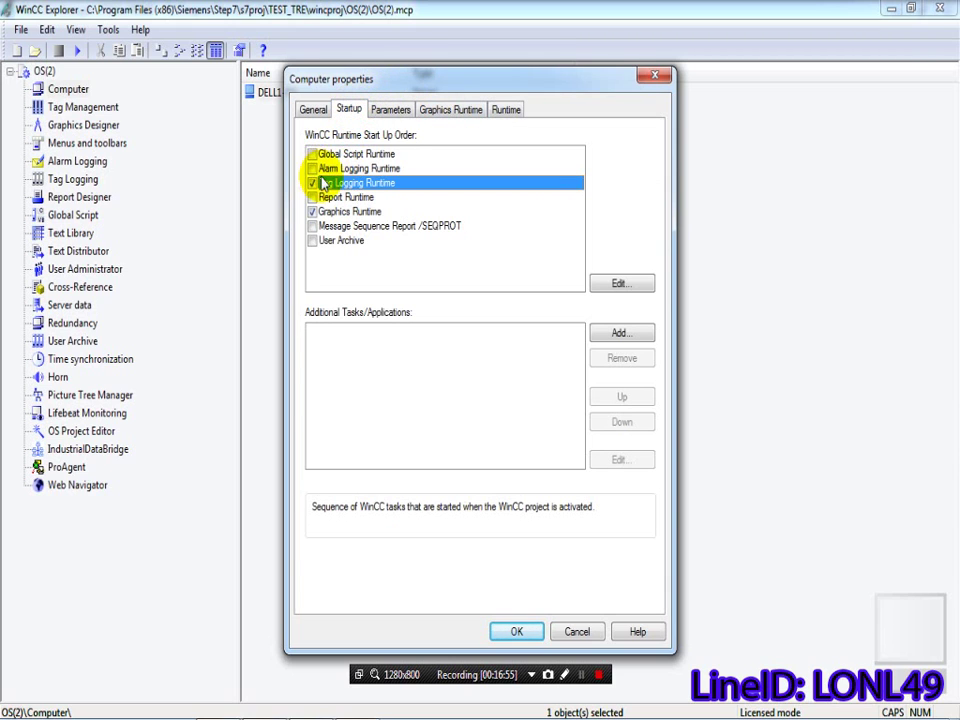
Step: Set TEST_TREND.Pdl as the start picture in the computer's Graphics Runtime properties
left_click(405, 112)
left_click(453, 110)
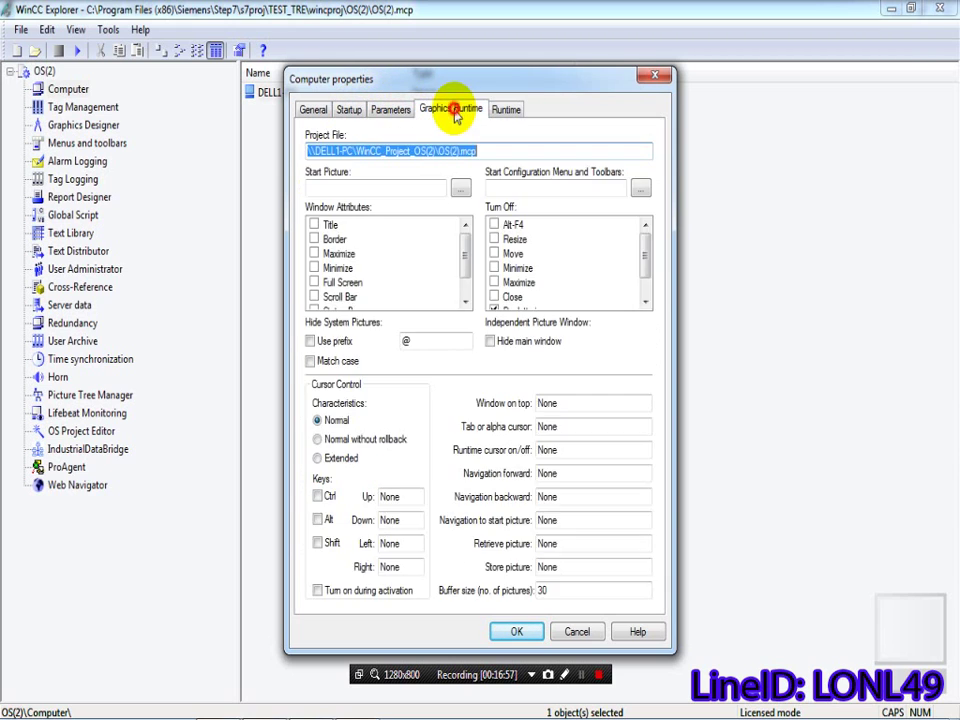
left_click(460, 188)
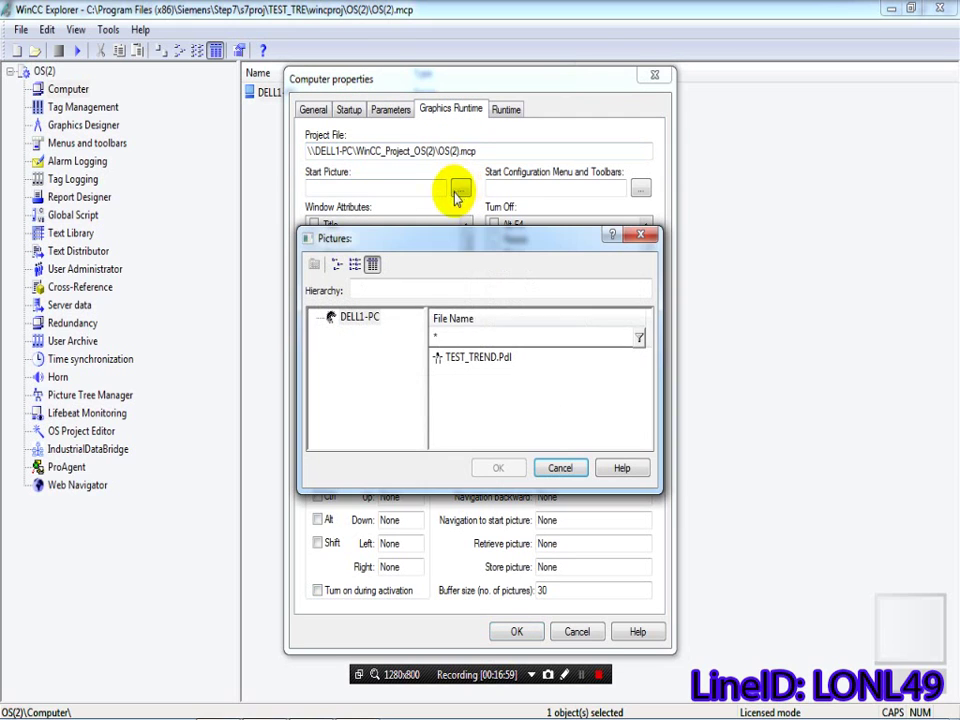
left_click(458, 357)
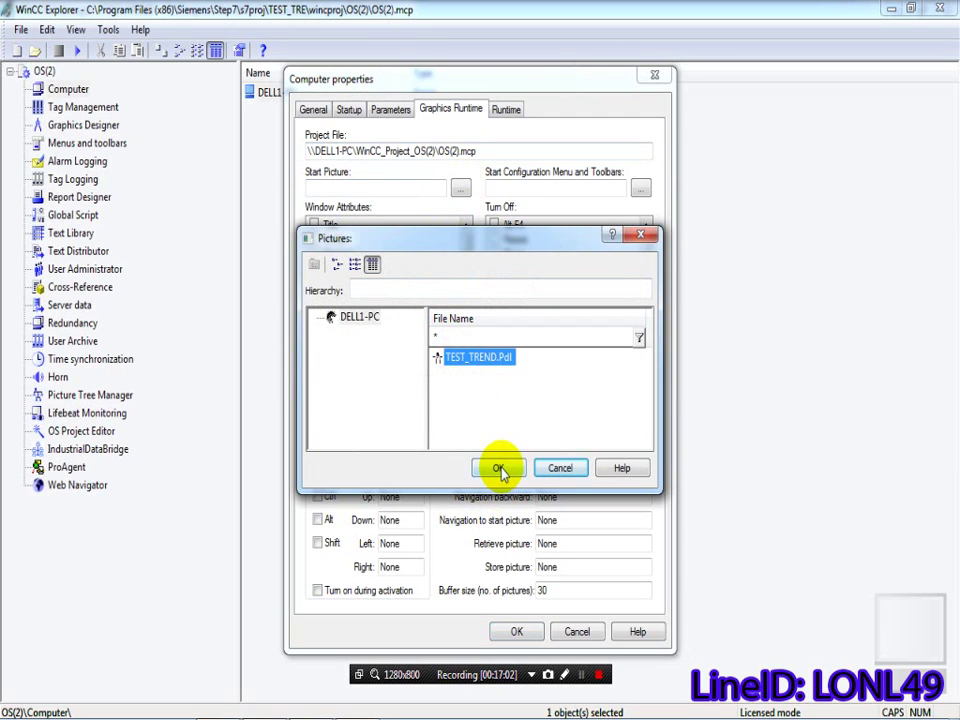
left_click(497, 467)
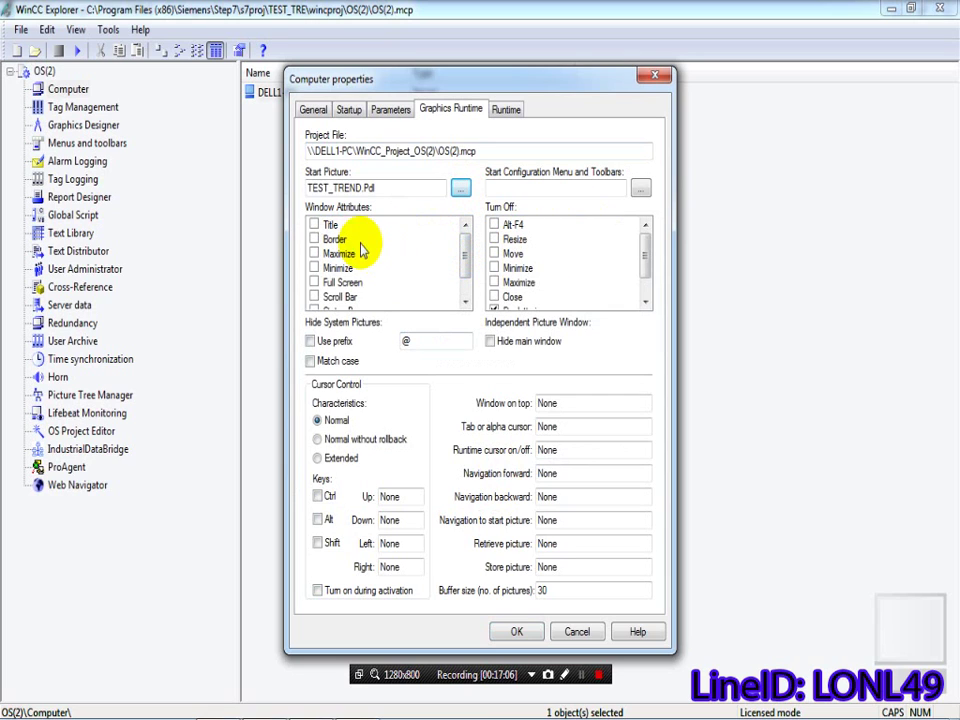
Step: Enable the Title, Border, Maximize, Minimize and Scroll Bar window attributes and accept the computer properties
left_click(314, 225)
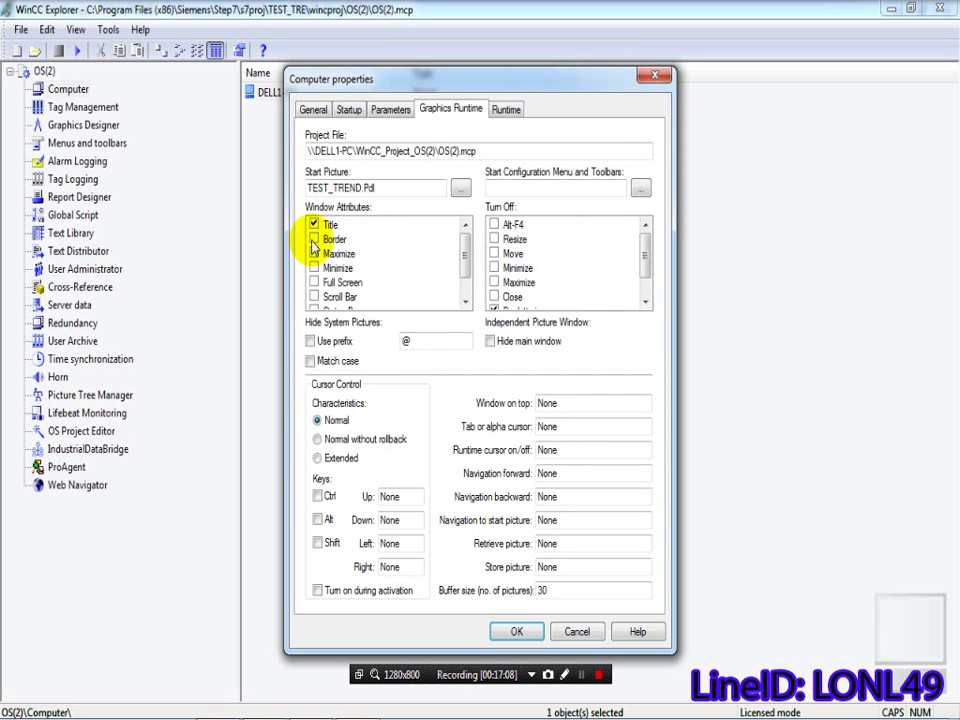
left_click(314, 254)
left_click(314, 268)
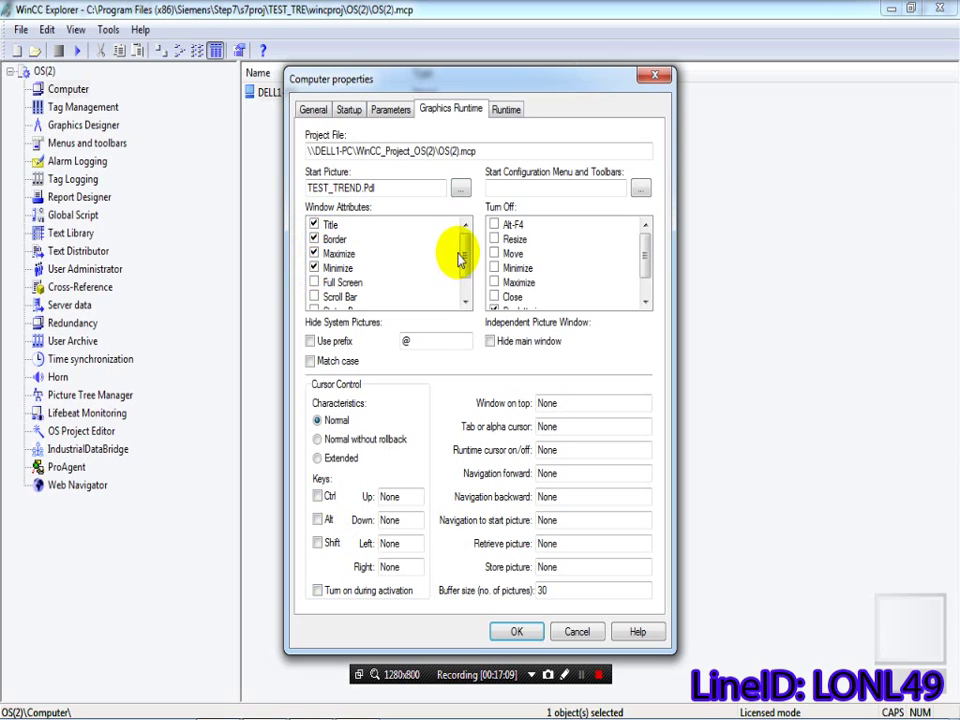
left_click_drag(463, 262, 456, 289)
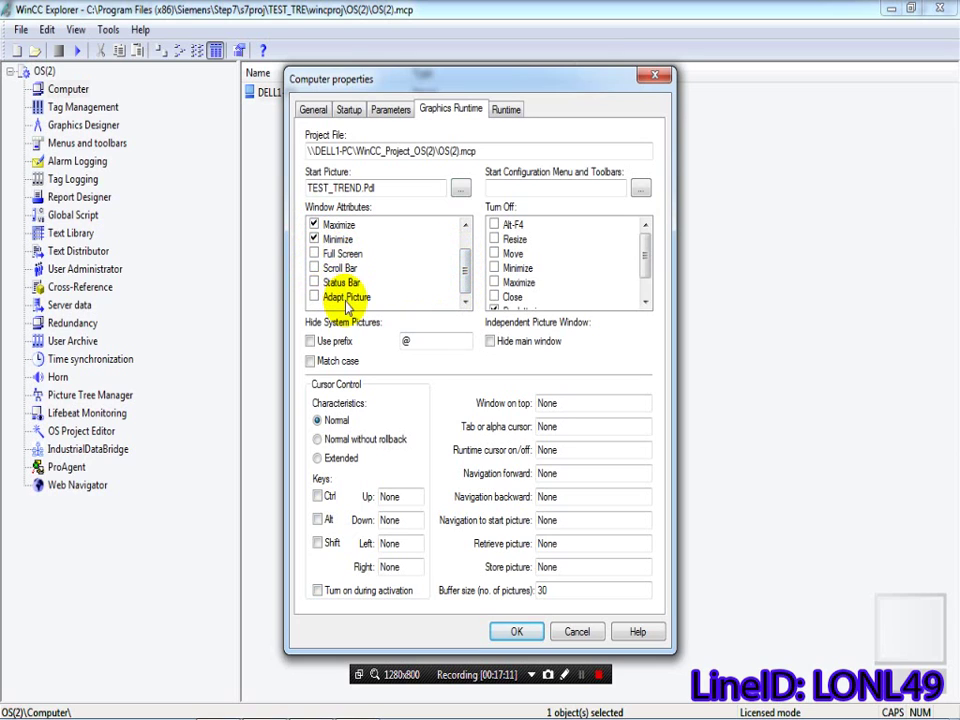
left_click(314, 268)
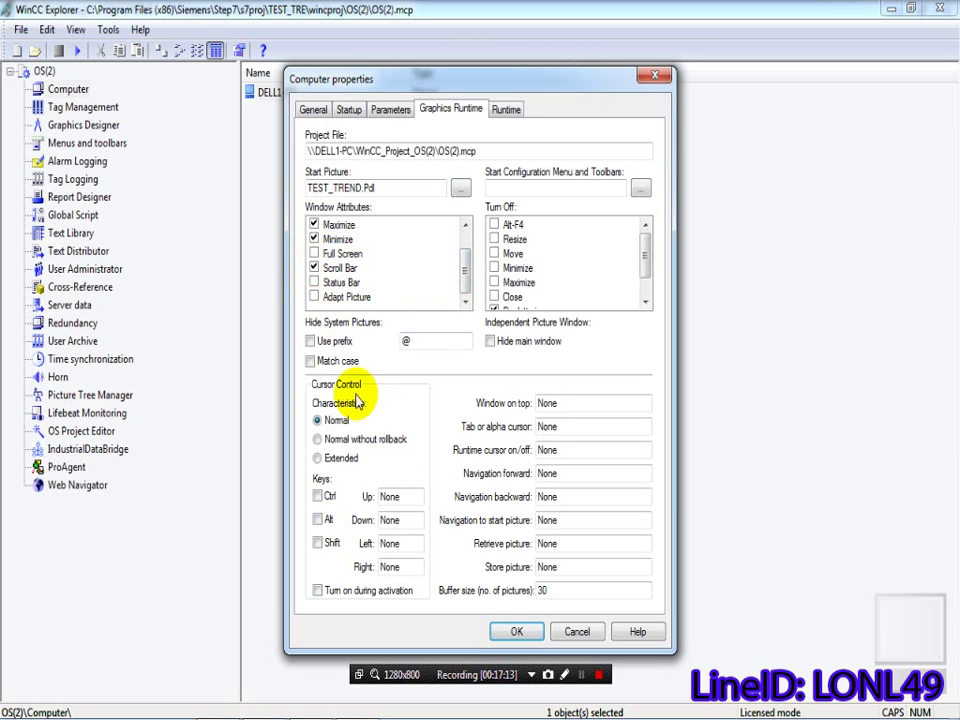
left_click(514, 632)
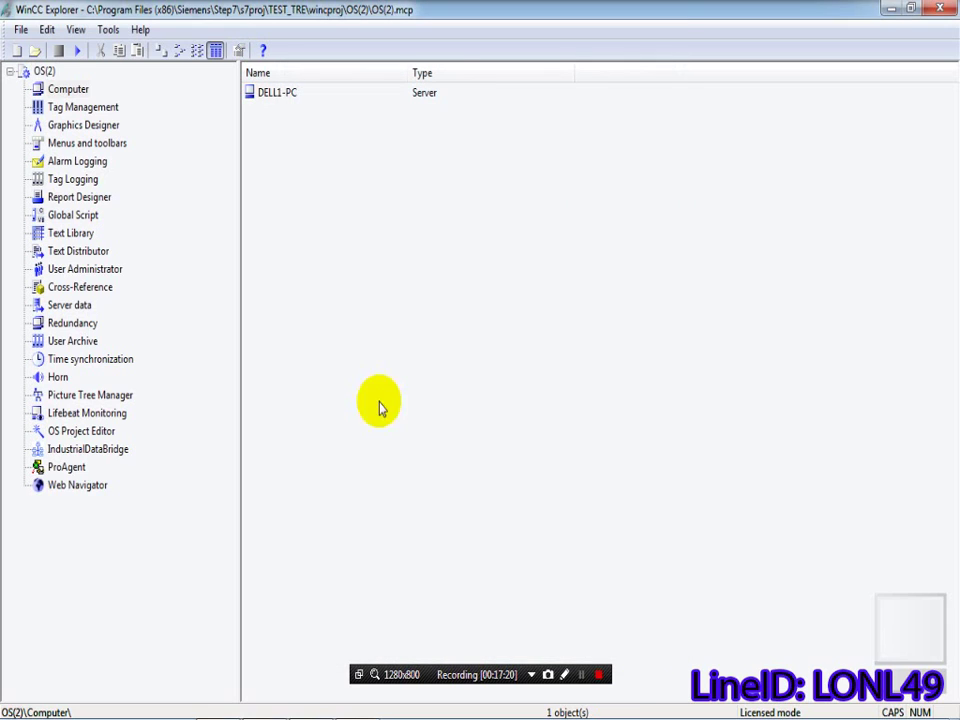
Step: Review the saved startup, parameter and graphics runtime settings of the DELL1-PC server
right_click(258, 97)
left_click(296, 195)
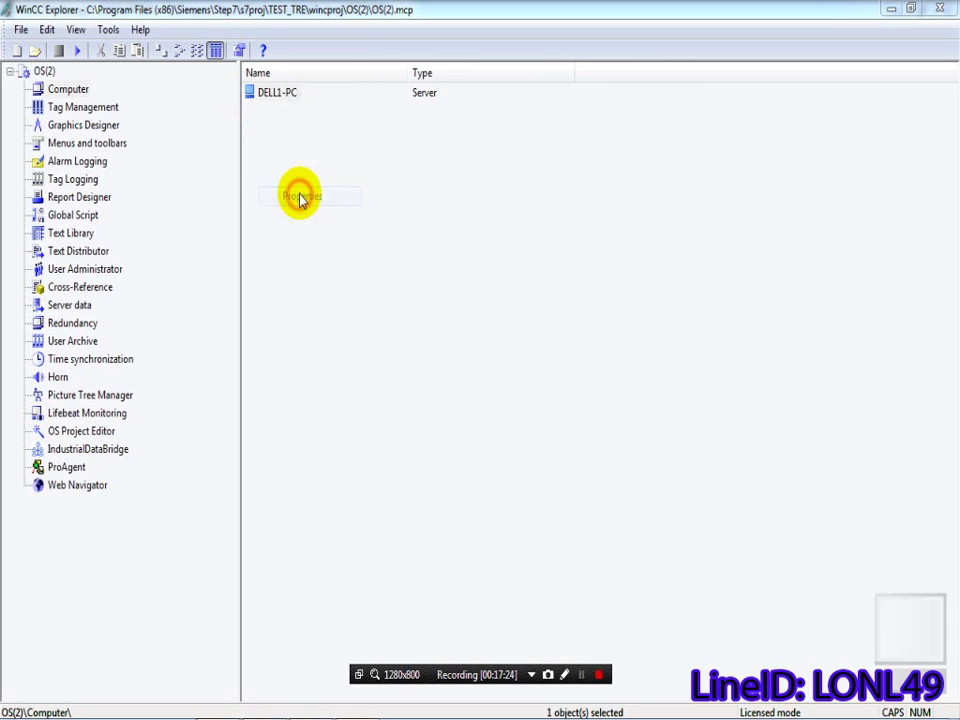
left_click(346, 109)
left_click(390, 110)
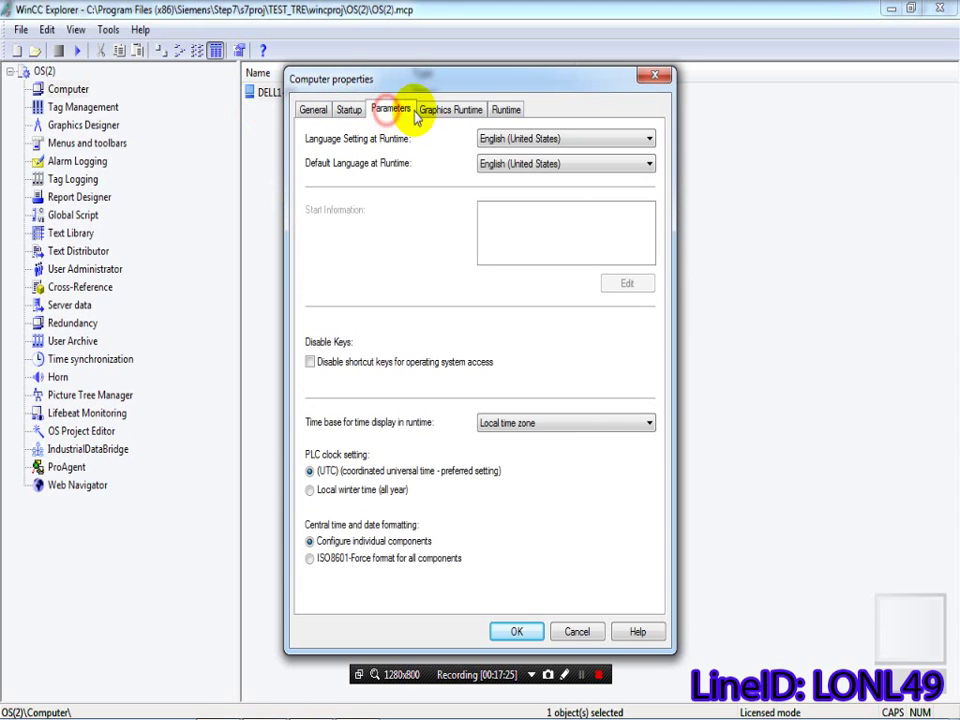
left_click(448, 112)
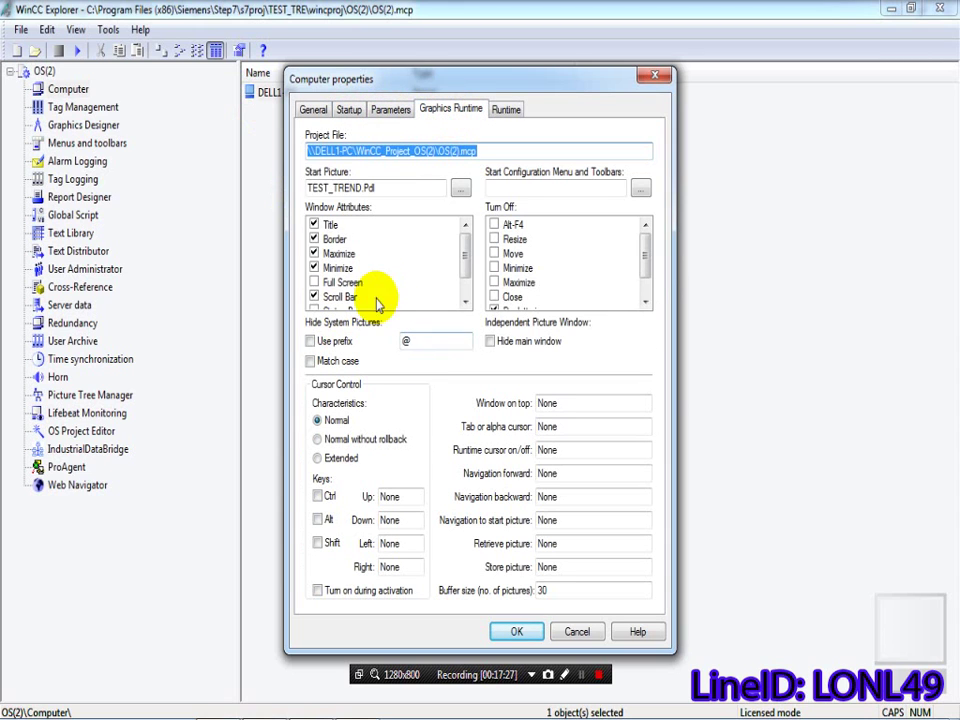
left_click(512, 632)
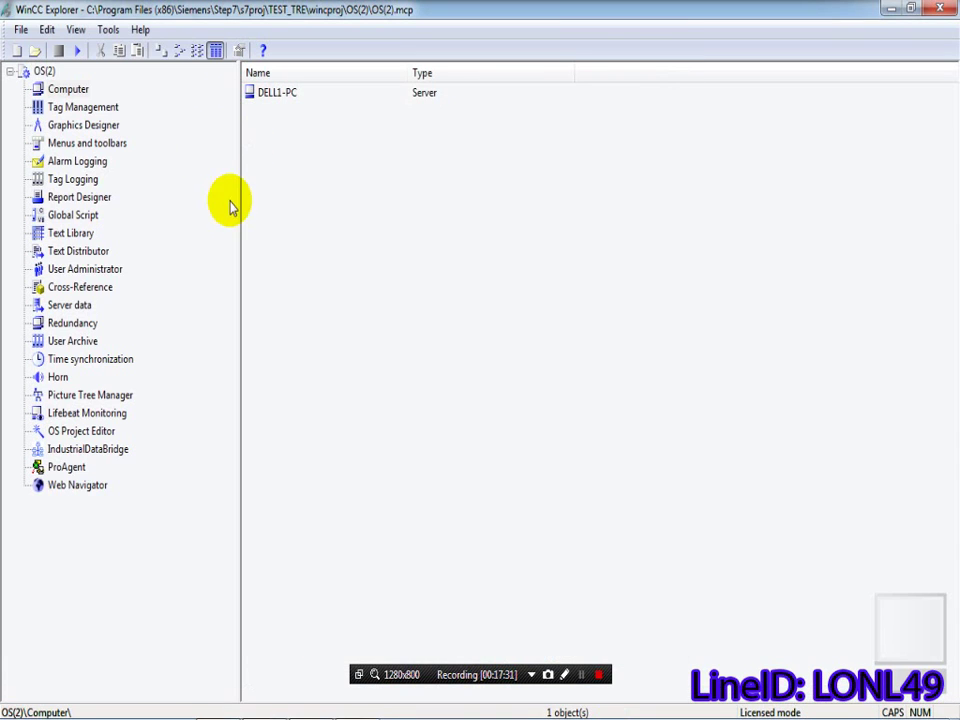
Step: Open TEST_TREND.Pdl in Graphics Designer, run it in WinCC Runtime, and close the runtime window
left_click(83, 127)
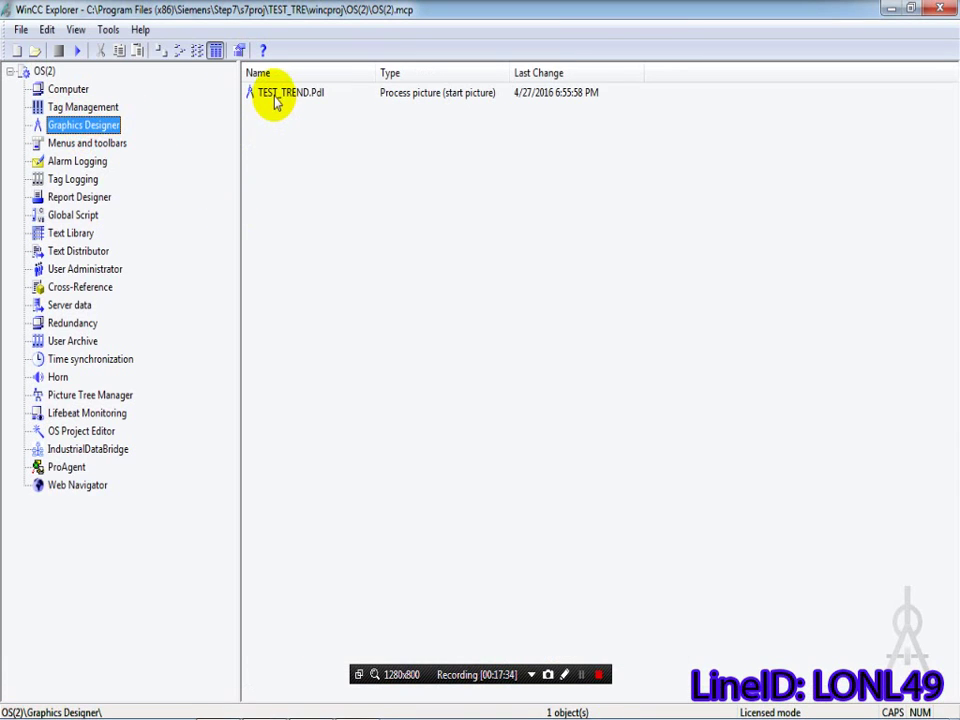
double_click(277, 97)
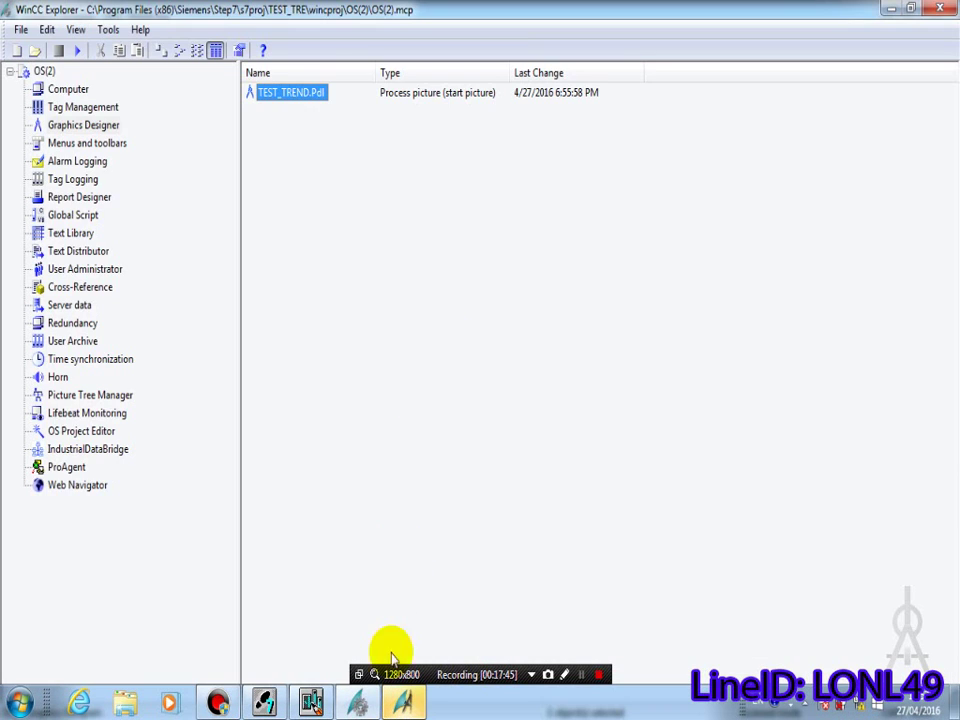
left_click(403, 705)
left_click(574, 435)
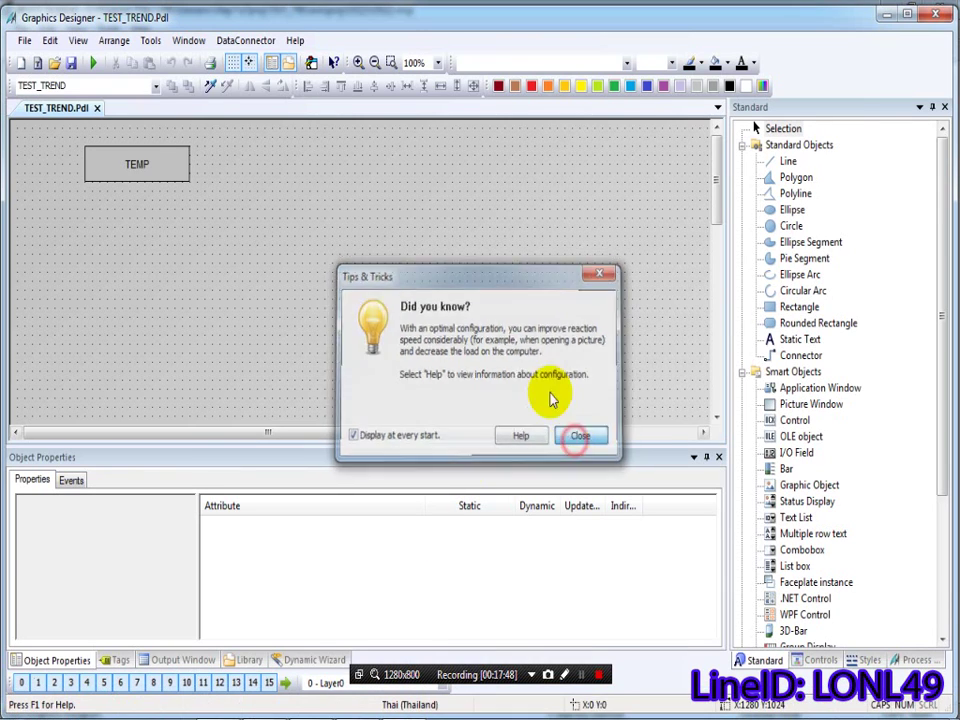
left_click(93, 62)
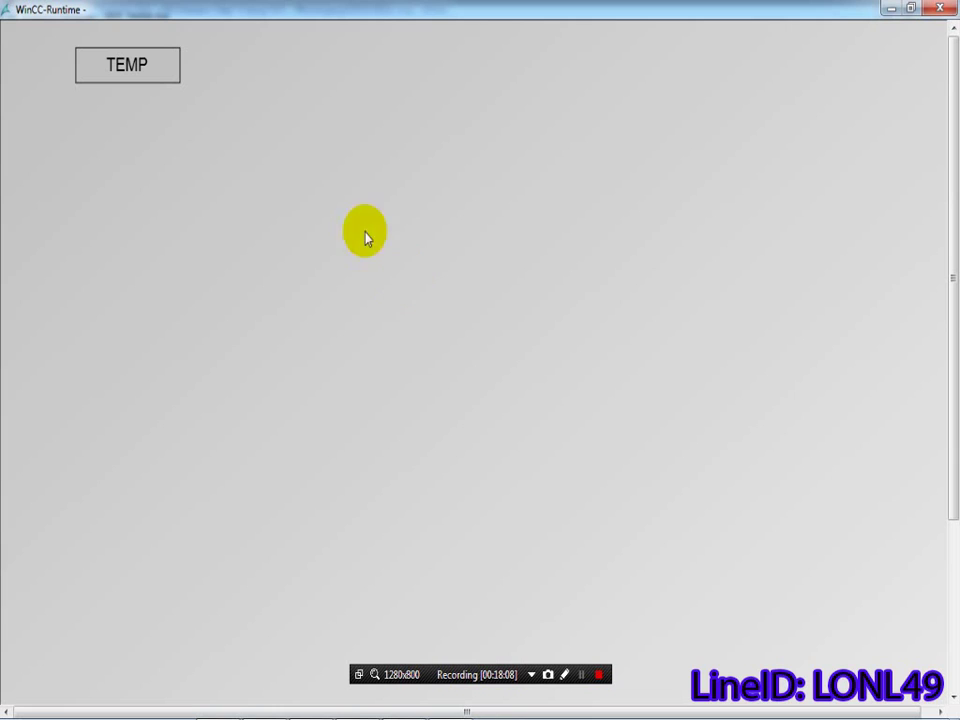
left_click(943, 12)
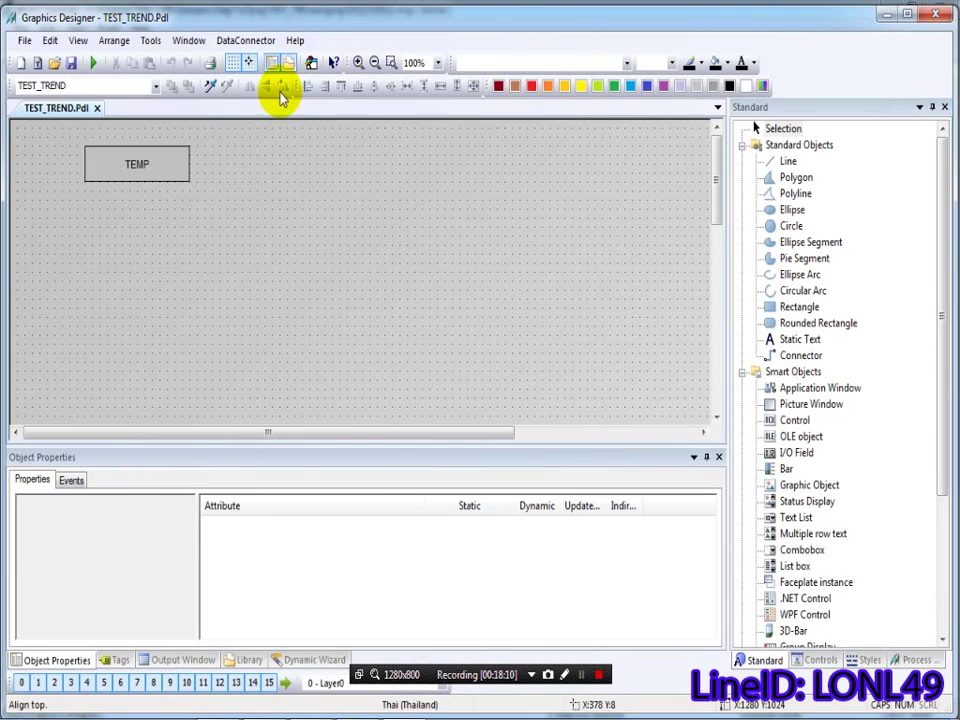
Step: Move the TEMP text to X 150, Y 10 and duplicate it twice along the same row, the last copy at X 660
left_click_drag(154, 170, 197, 148)
right_click(186, 146)
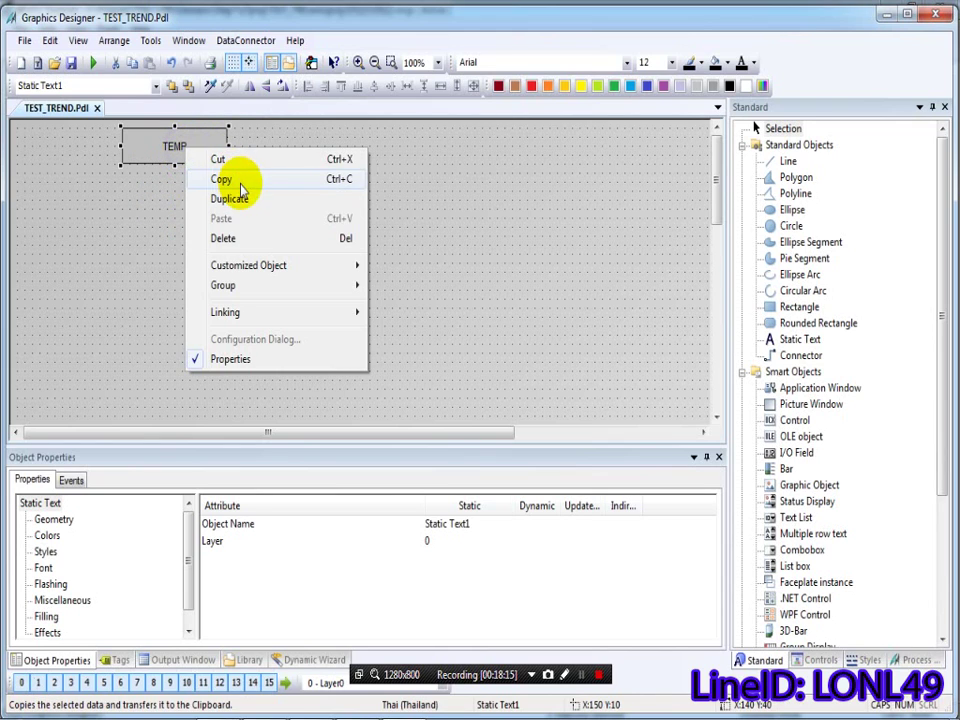
left_click(238, 199)
left_click_drag(221, 167, 580, 165)
right_click(383, 154)
left_click(447, 205)
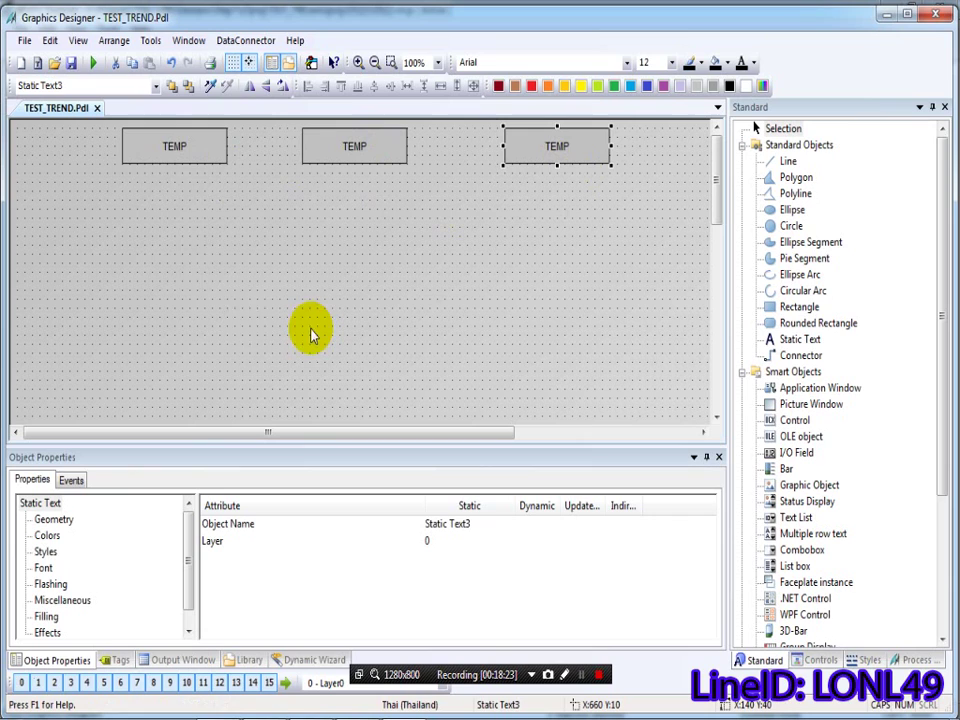
Step: Duplicate the first TEMP text to X 10, Y 60 and change the copy's text to CH1
left_click(150, 158)
right_click(150, 158)
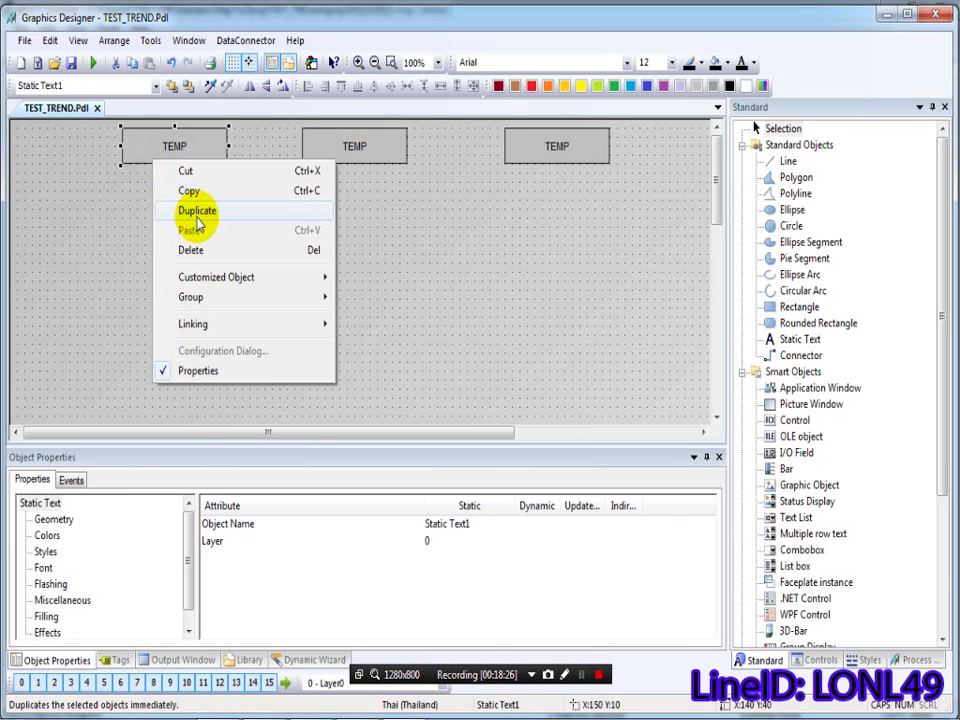
left_click(197, 210)
left_click_drag(167, 204, 52, 204)
double_click(54, 195)
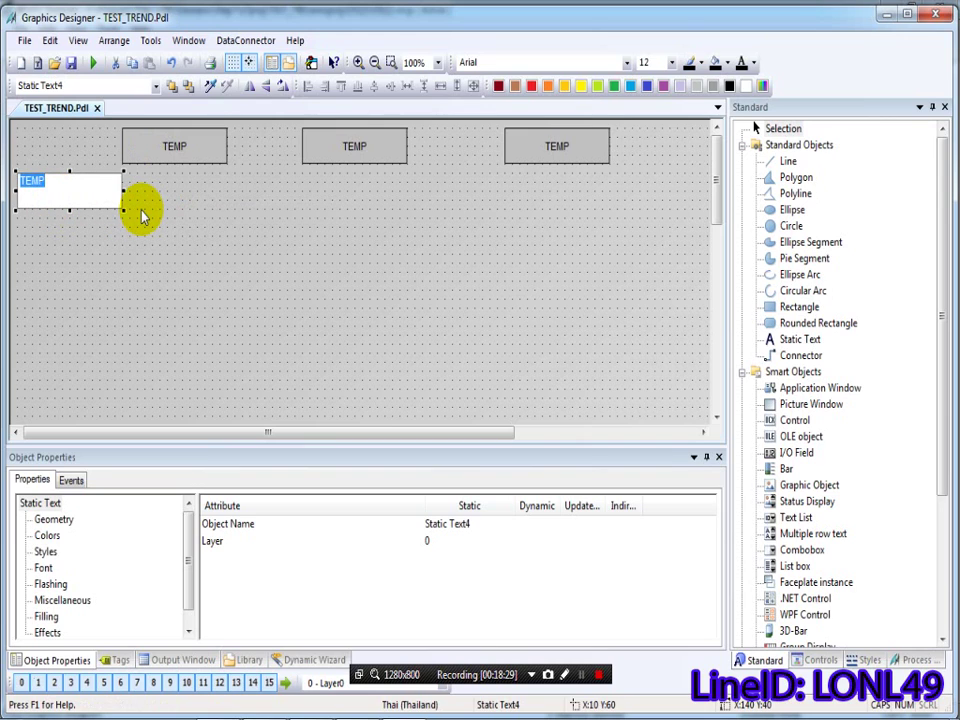
type("CH1")
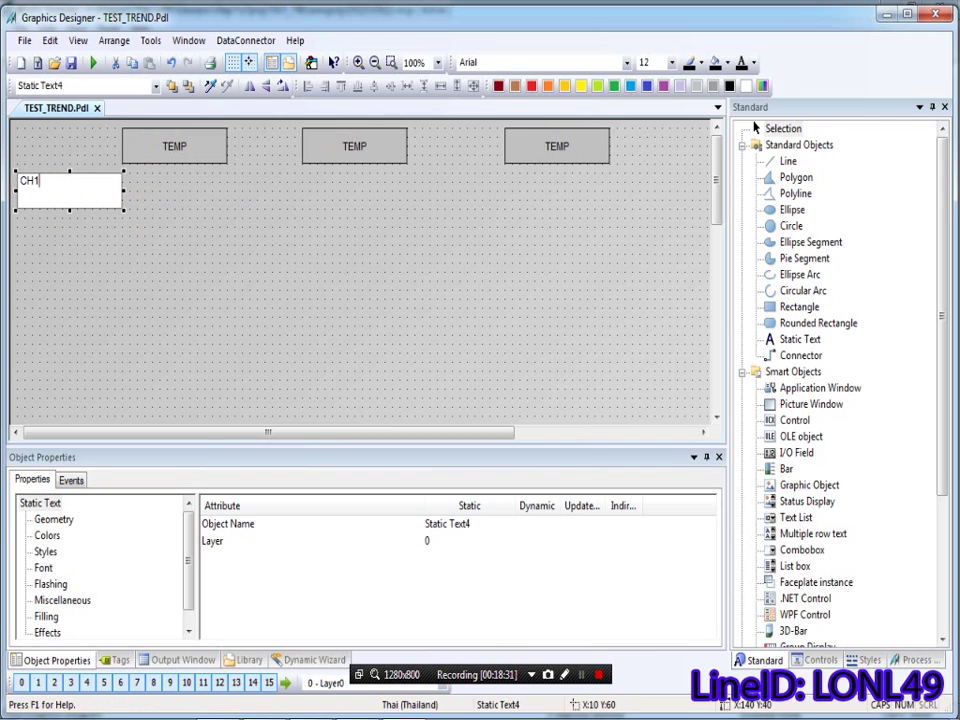
left_click(143, 217)
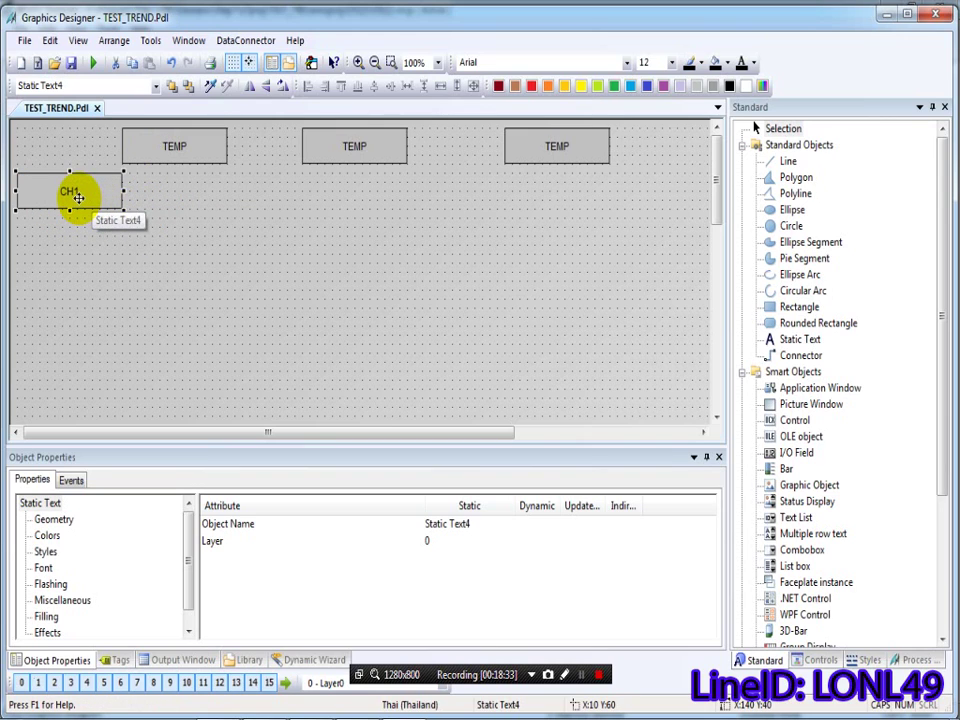
Step: Duplicate the CH1 text to X 10, Y 120 below it and change the copy's text to CH2
right_click(80, 197)
left_click(122, 246)
left_click_drag(96, 221, 83, 253)
double_click(77, 247)
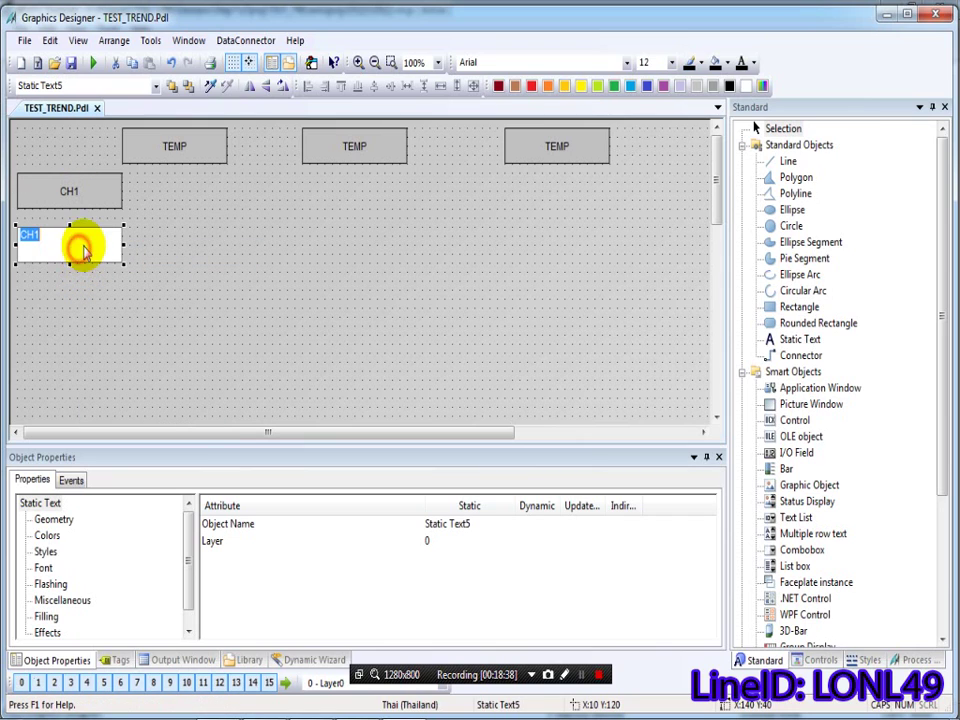
left_click(47, 240)
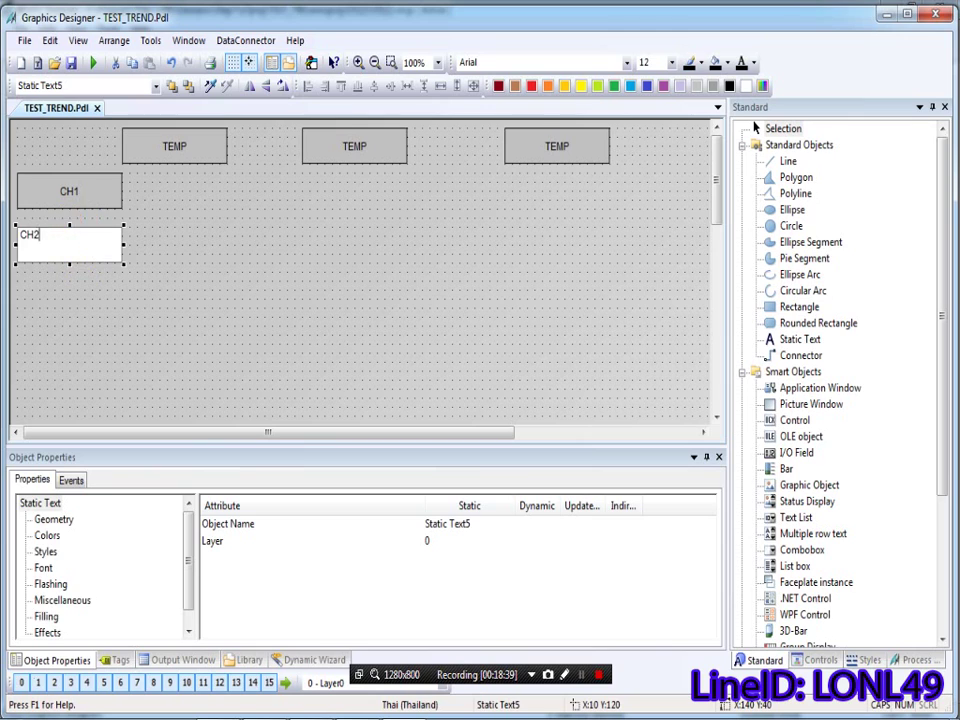
left_click(185, 223)
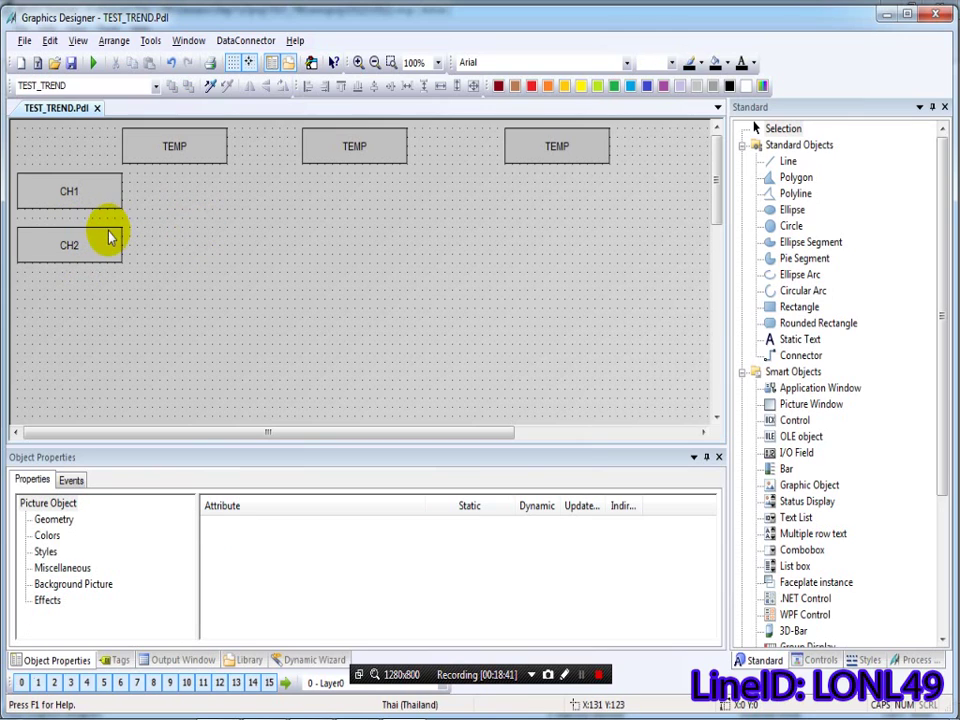
Step: Space the three TEMP texts evenly in the horizontal direction
left_click(144, 155)
left_click(553, 146, "shift")
left_click(374, 142, "shift")
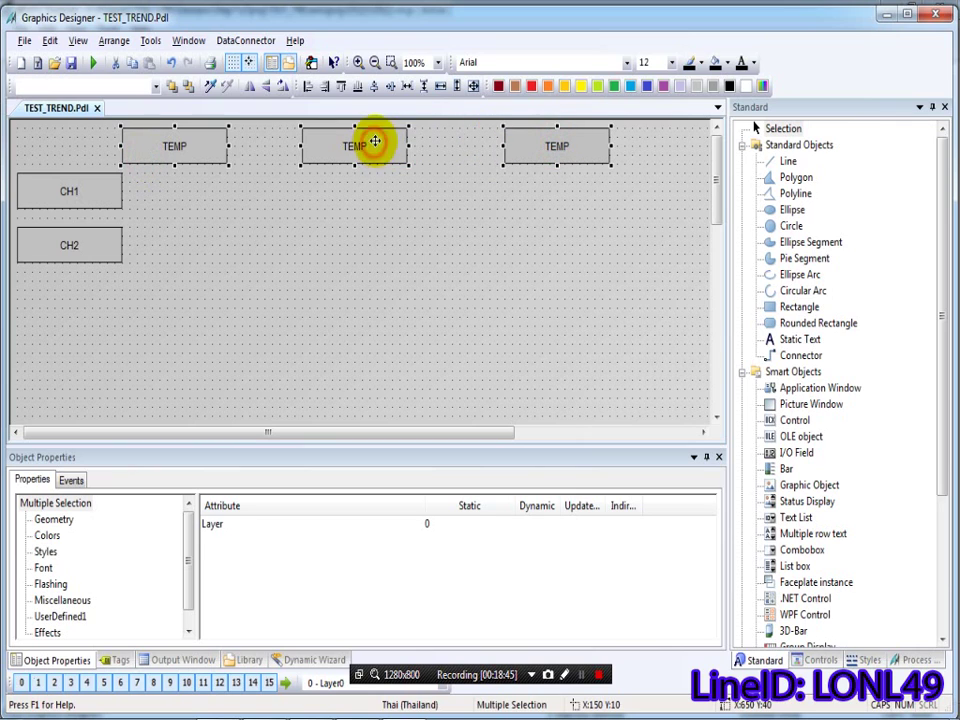
left_click(406, 86)
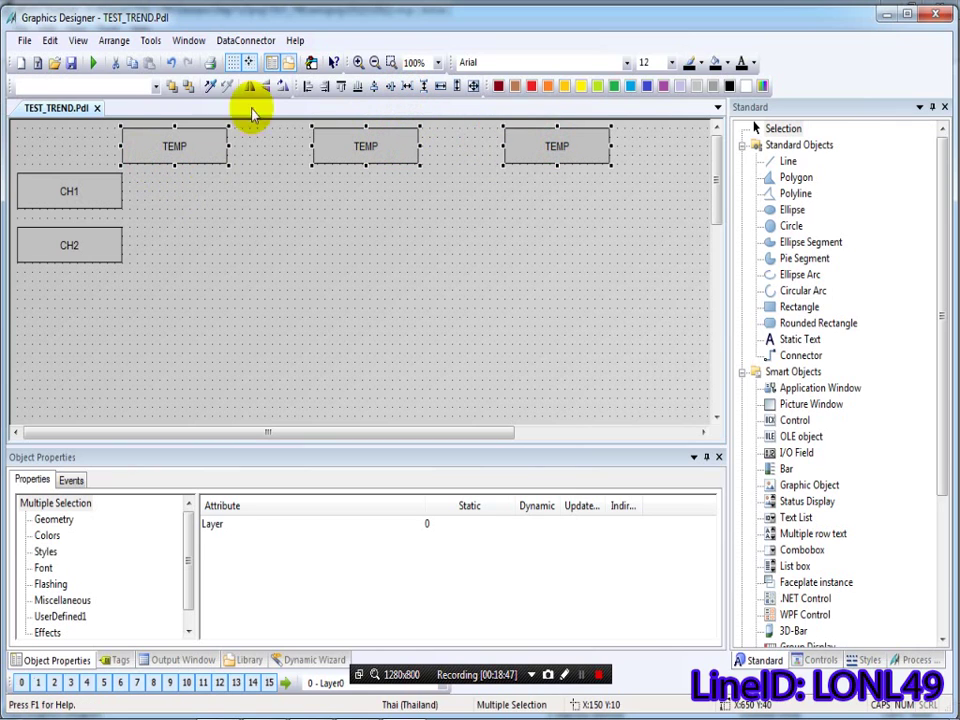
Step: Move the CH2 text up to Y 111, closer beneath CH1
left_click(103, 190)
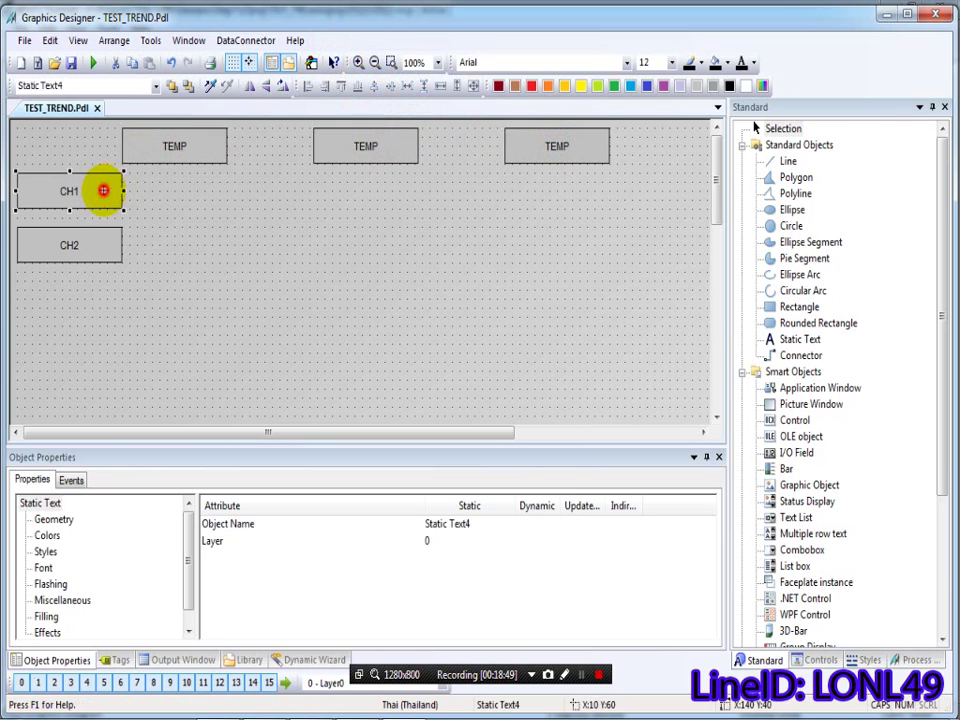
left_click(94, 250, "shift")
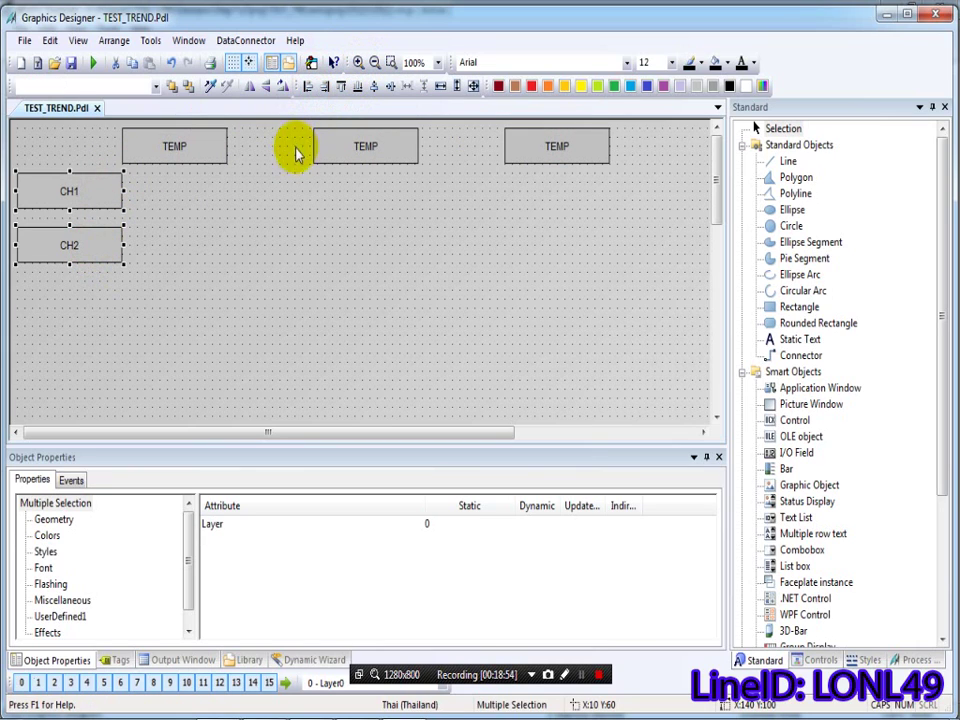
left_click(231, 268)
left_click(96, 231)
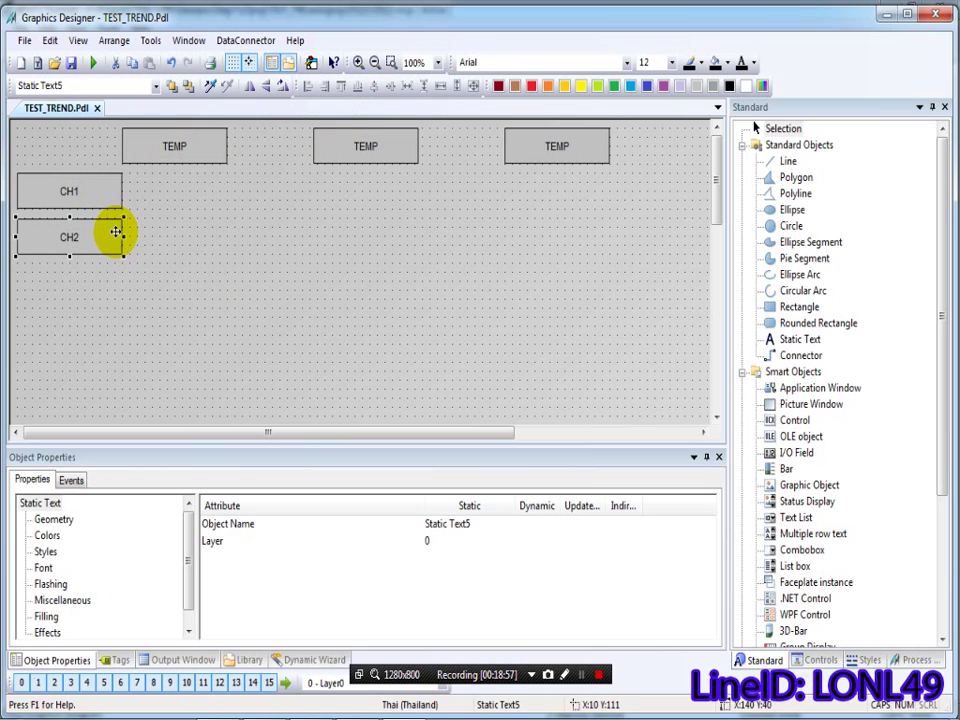
Step: Move the first TEMP text along its row to X 193, Y 10
left_click(156, 150)
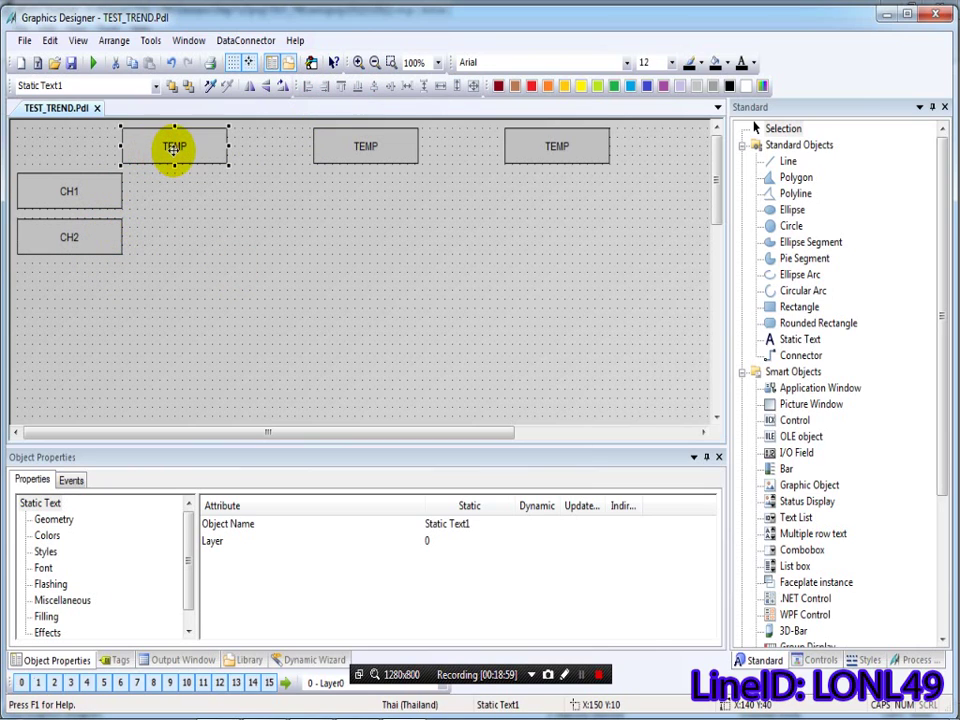
left_click_drag(173, 148, 210, 158)
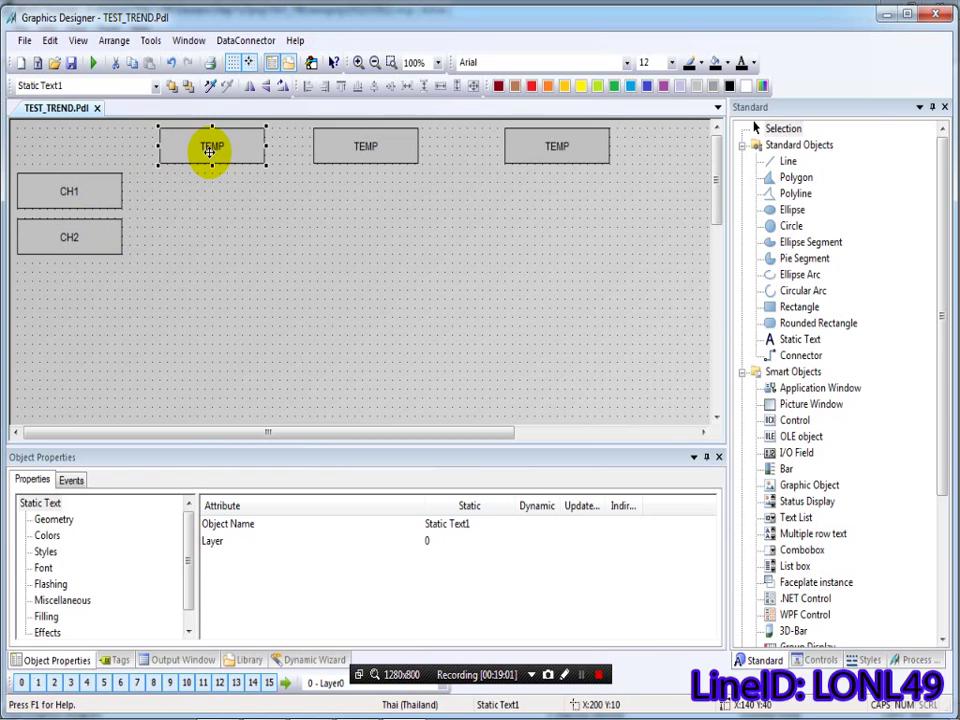
key("Left")
key("Left")
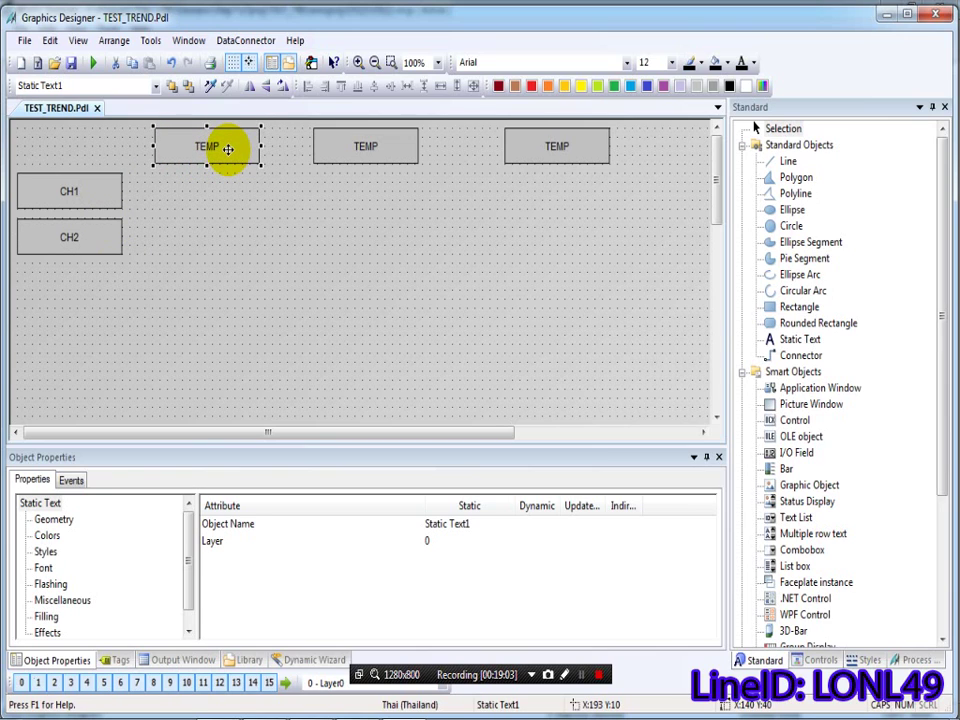
Step: Respace the three TEMP texts so the horizontal gaps between them are equal
left_click(343, 146, "shift")
left_click(574, 146, "shift")
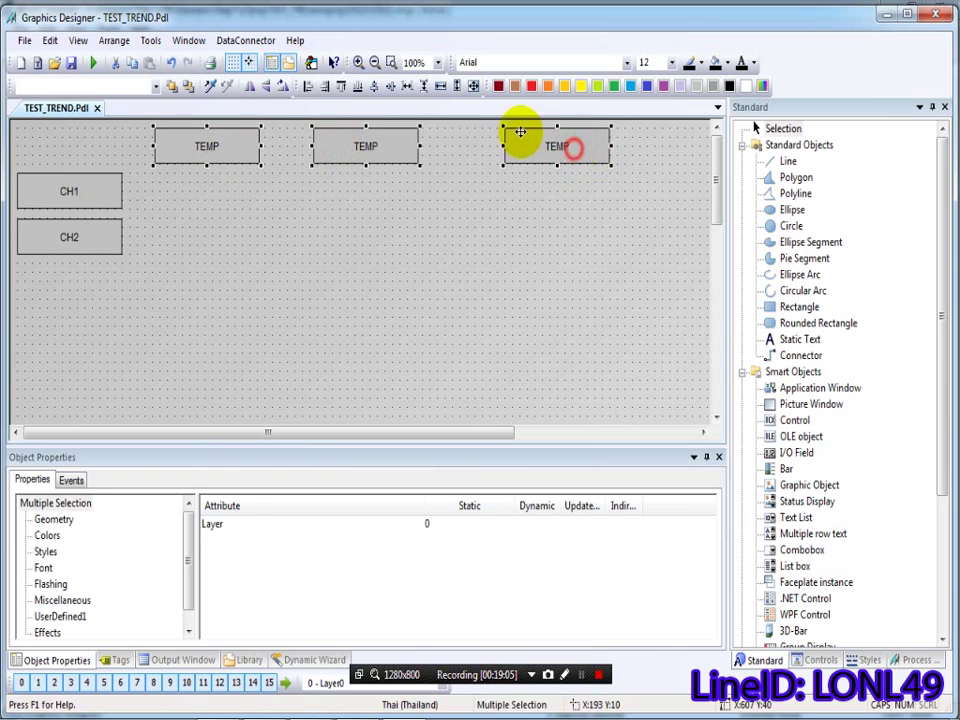
left_click(408, 86)
left_click(332, 221)
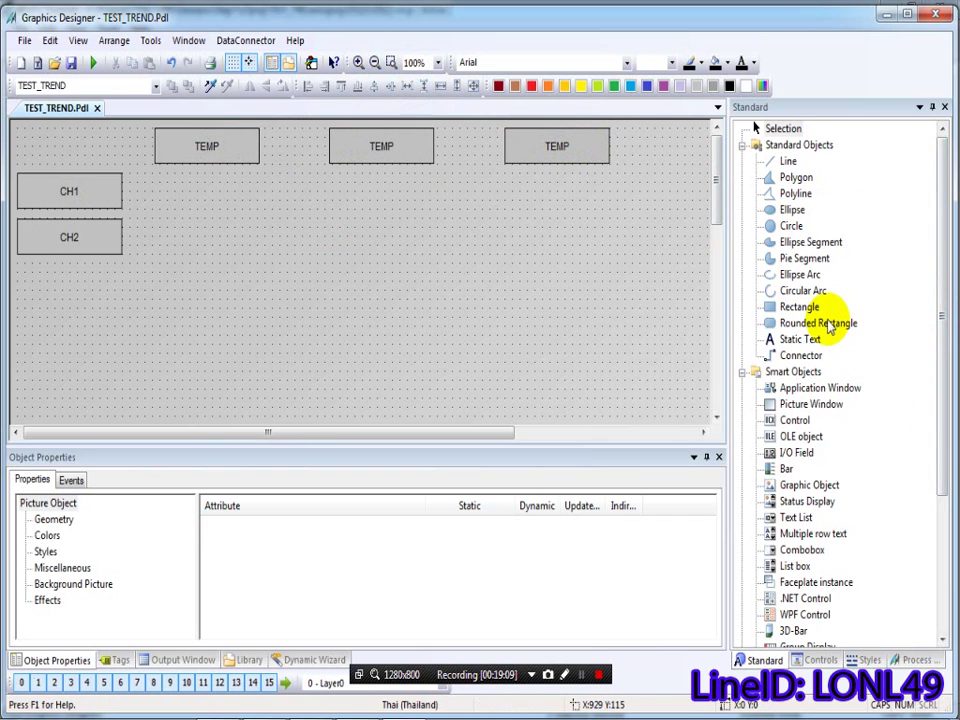
Step: Insert an I/O field of 150 by 40 at X 190, Y 60 in the CH1 row and assign it the RTD1 tag from DB1
left_click(796, 453)
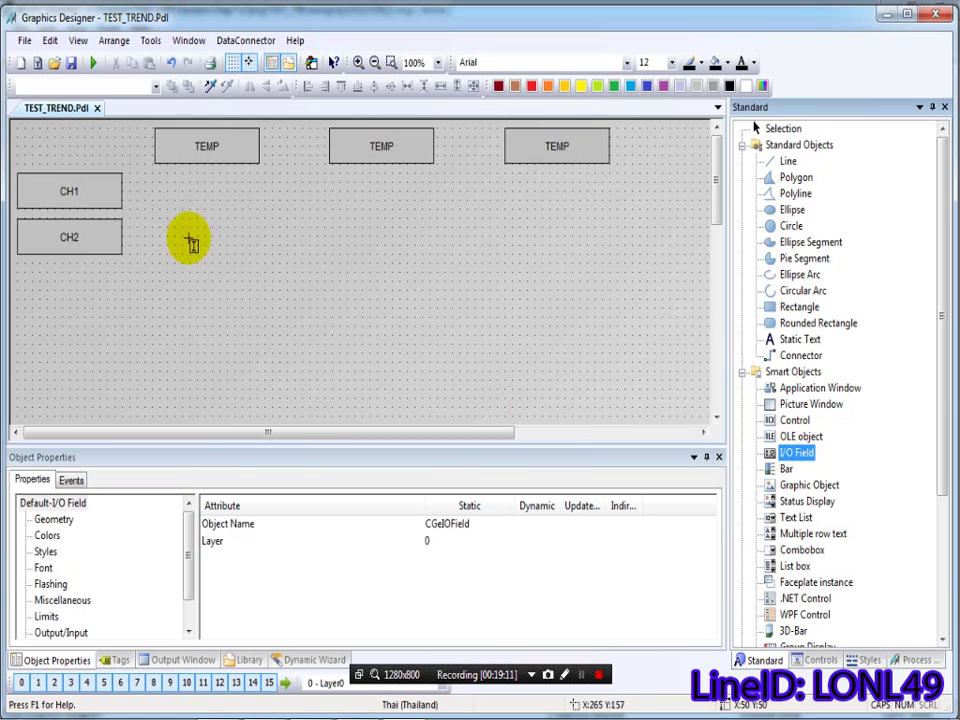
mouse_move(151, 172)
left_mouse_down()
mouse_move(223, 212)
mouse_move(258, 217)
left_mouse_up()
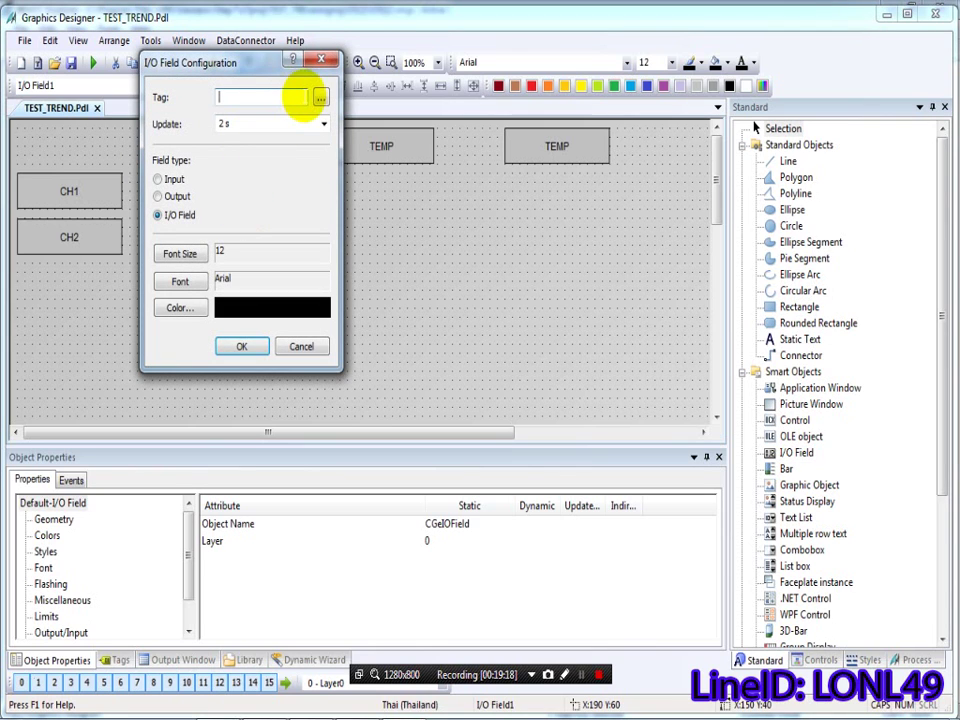
left_click(320, 98)
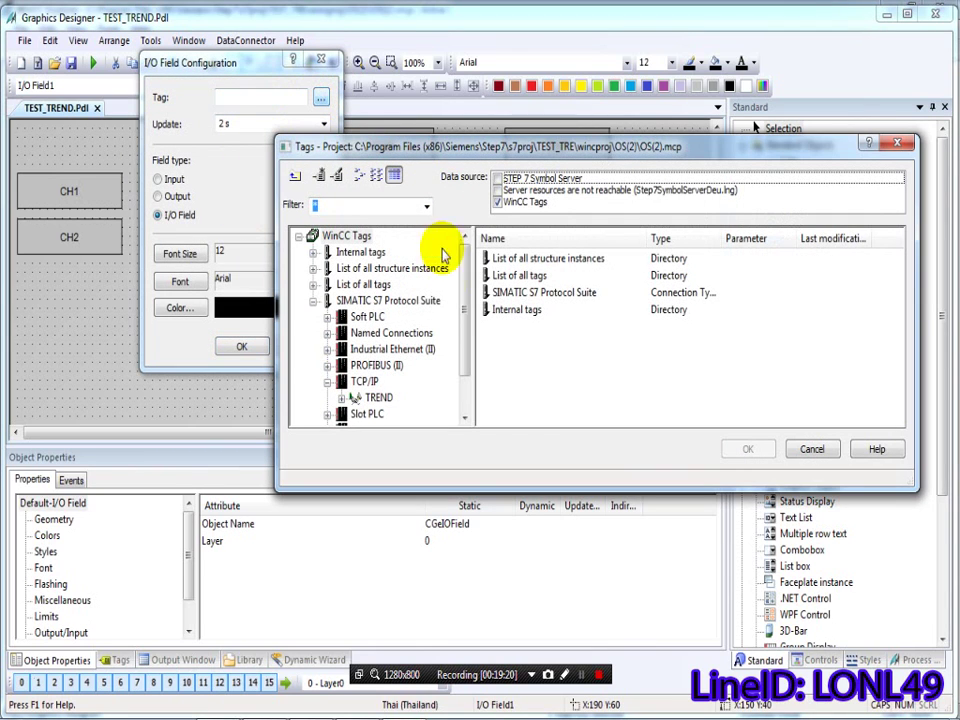
left_click(376, 398)
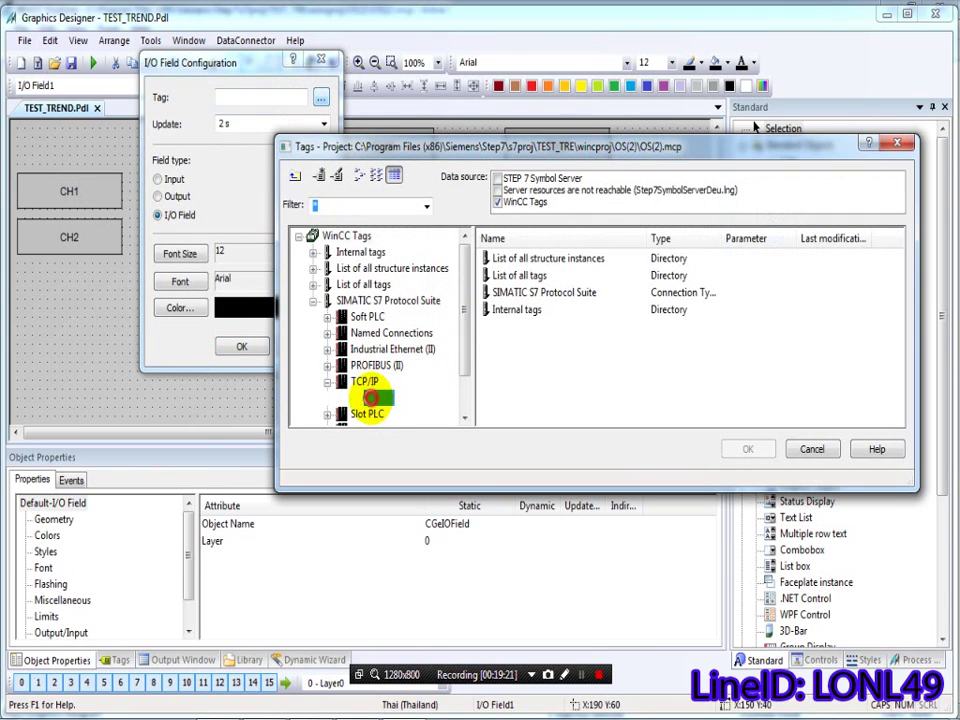
left_click(386, 413)
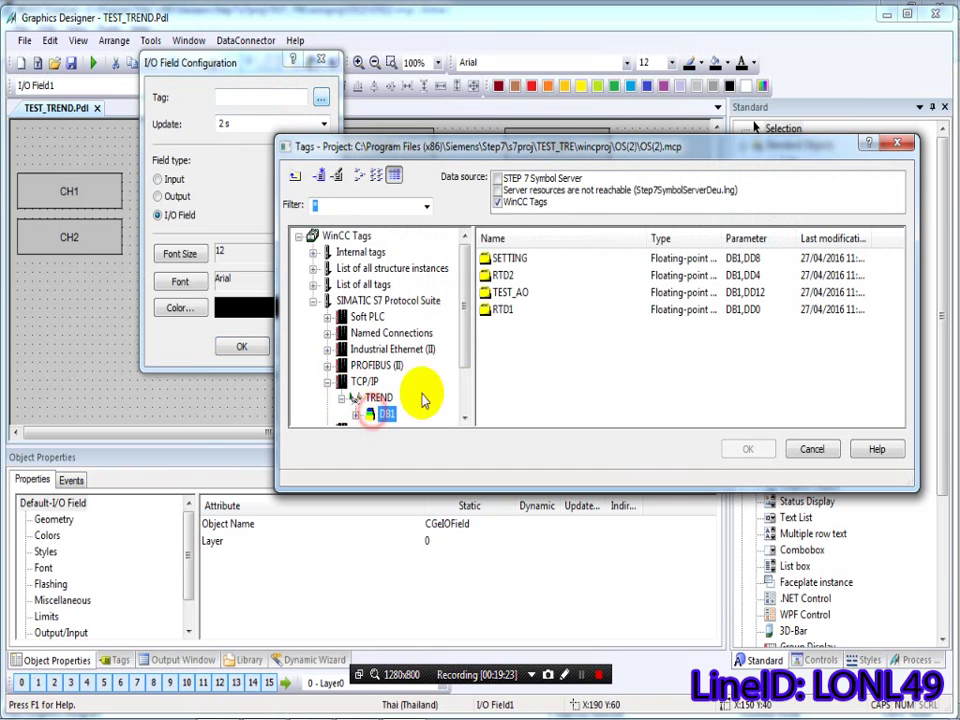
left_click(505, 315)
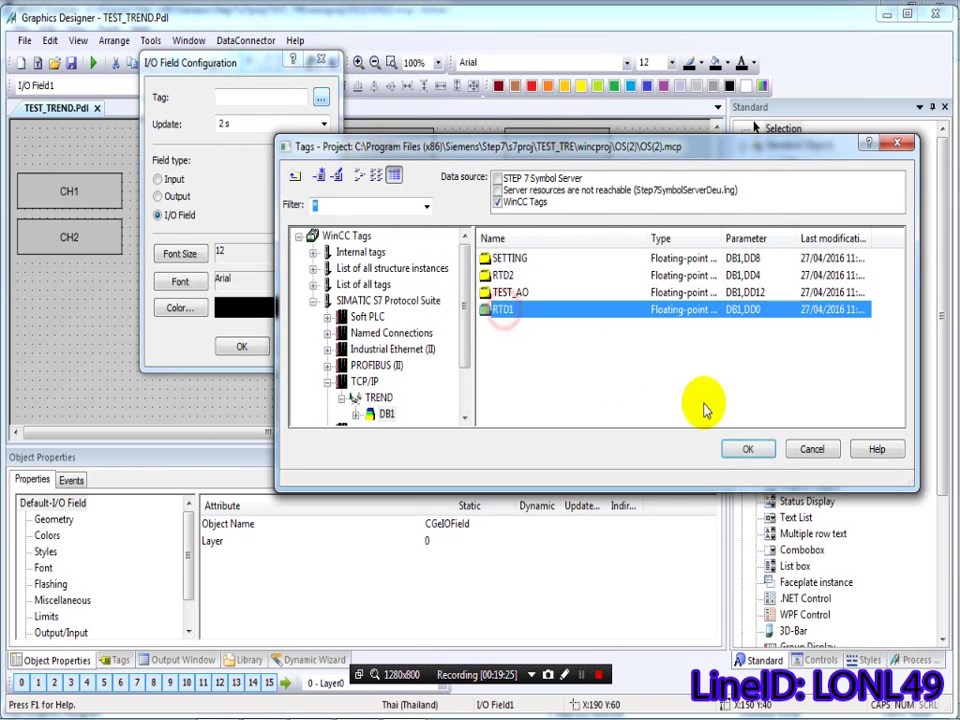
left_click(747, 449)
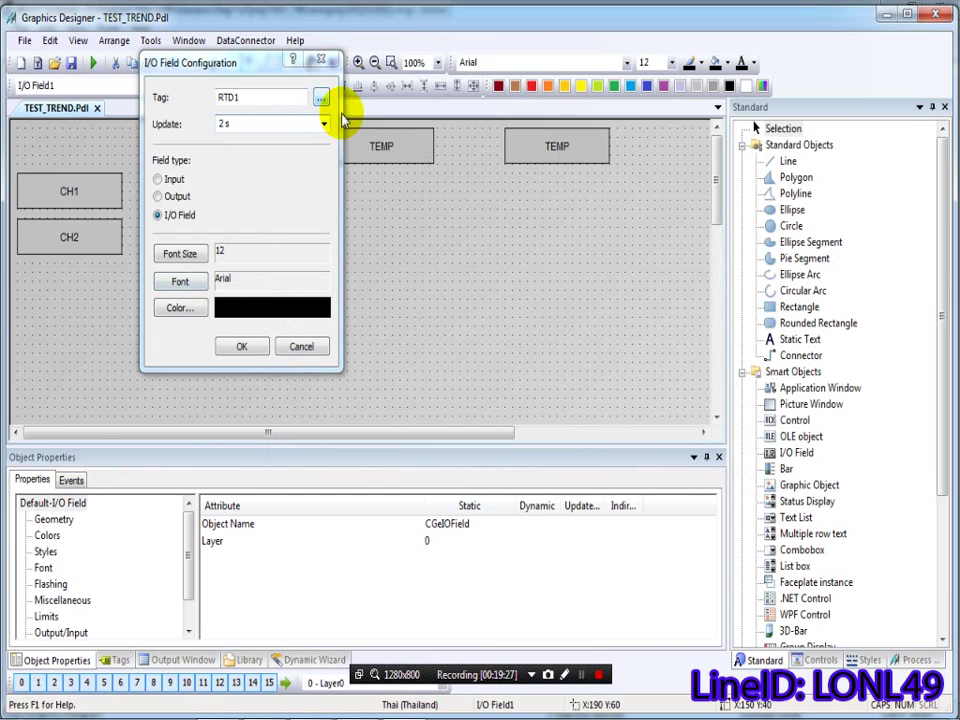
Step: Set the new I/O field's update to Upon change and accept its configuration
left_click(325, 125)
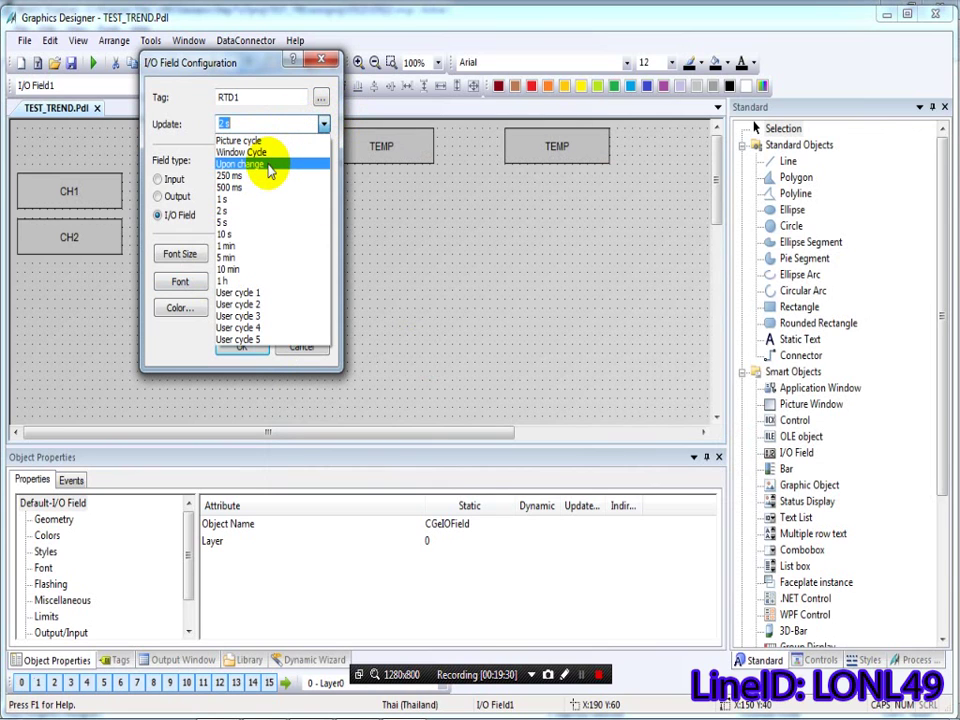
left_click(270, 164)
left_click(243, 347)
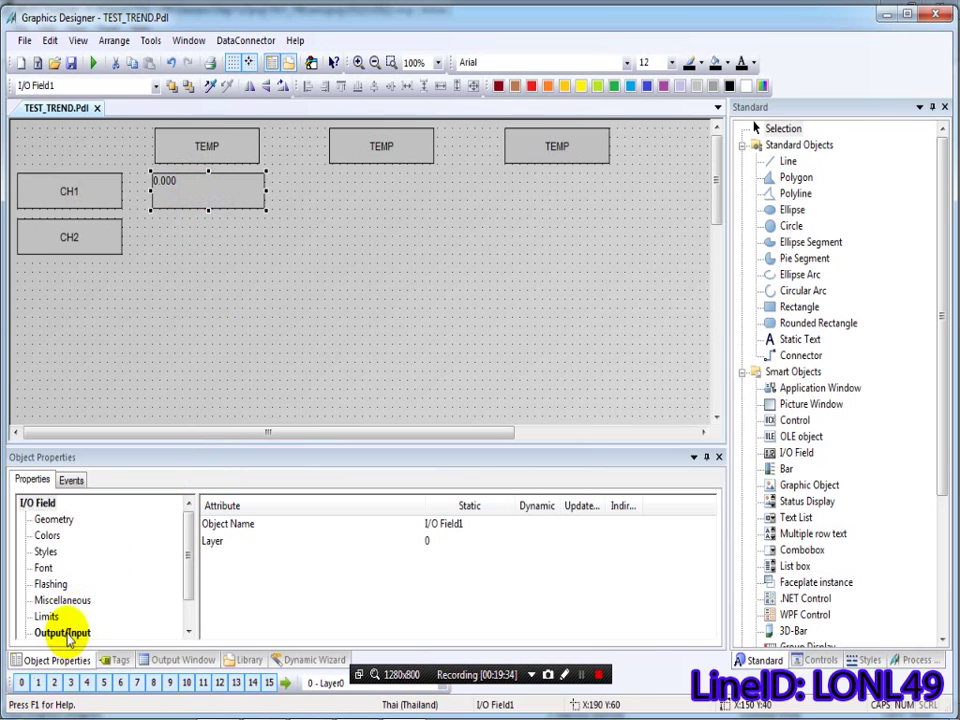
Step: Set the CH1 I/O field's font size to 30 and centre its value in the box
left_click(45, 568)
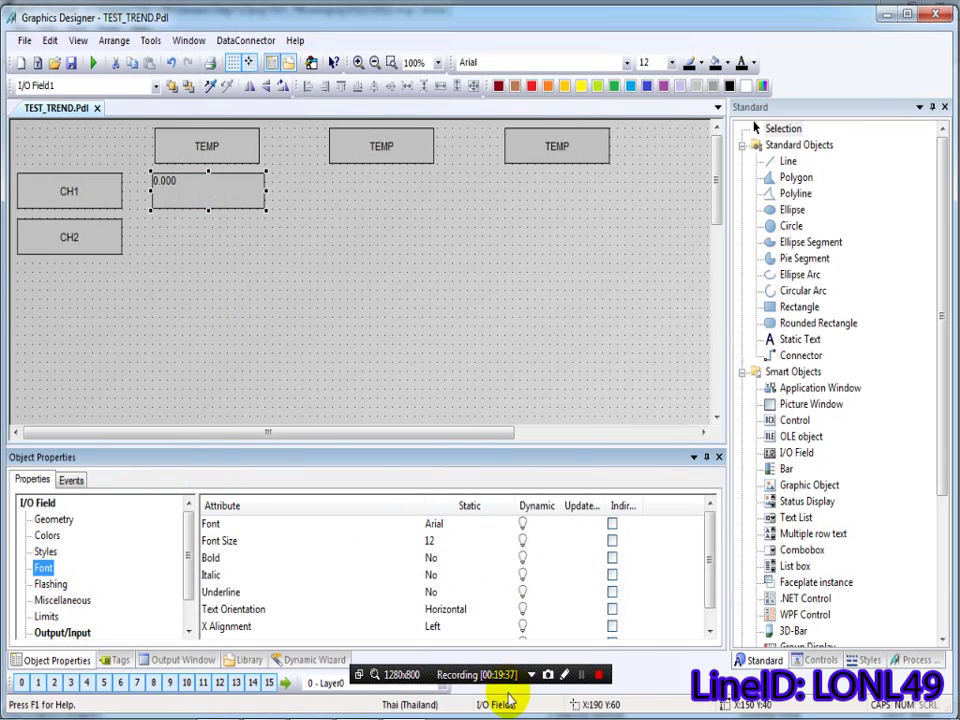
left_click(578, 680)
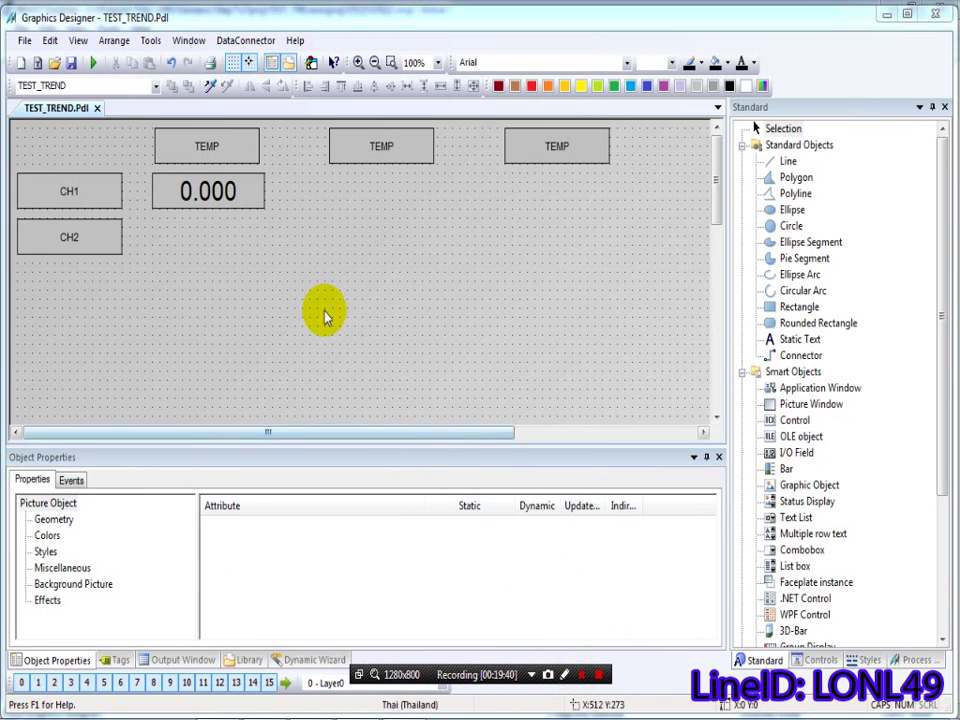
left_click(222, 191)
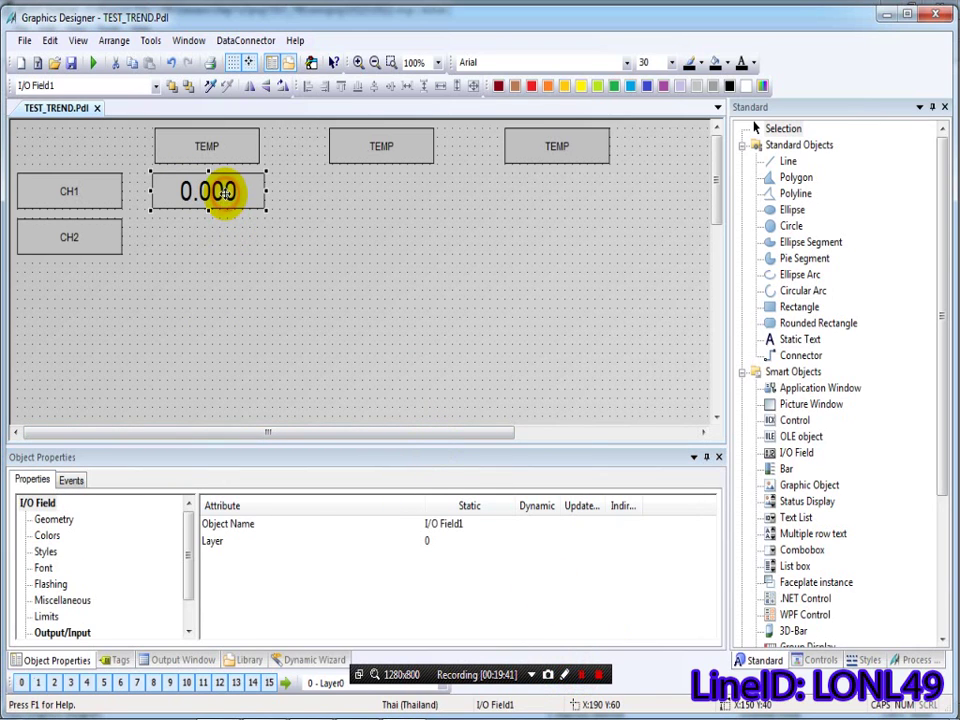
left_click(62, 632)
left_click(300, 304)
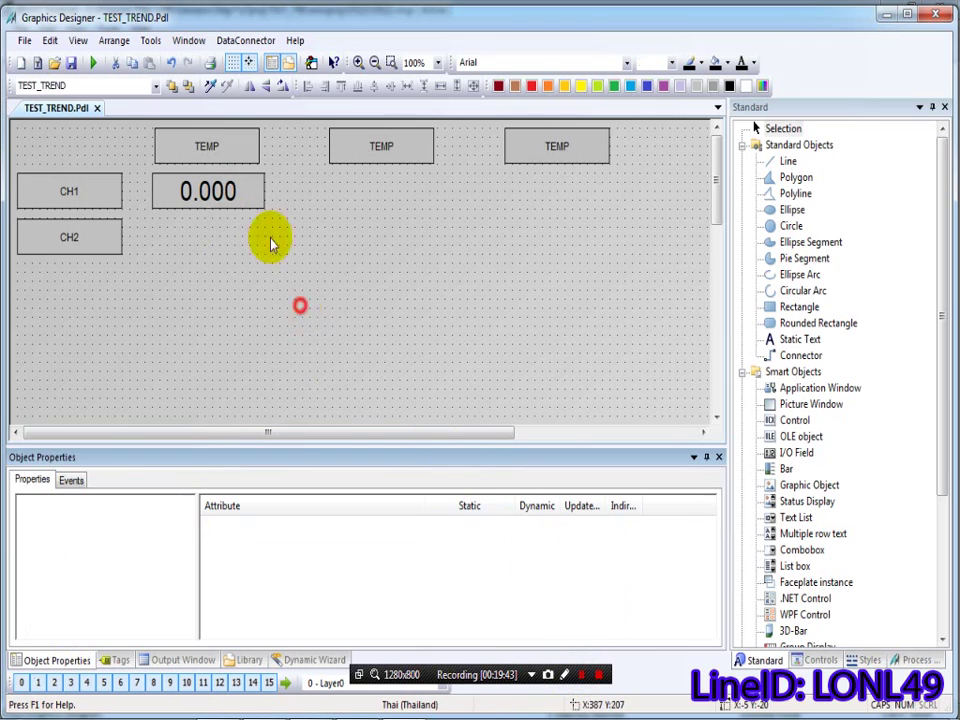
Step: Duplicate the CH1 I/O field into the CH2 row at X 190, Y 110 and bottom-align it with the CH2 text
left_click(229, 193)
right_click(258, 193)
left_click(289, 242)
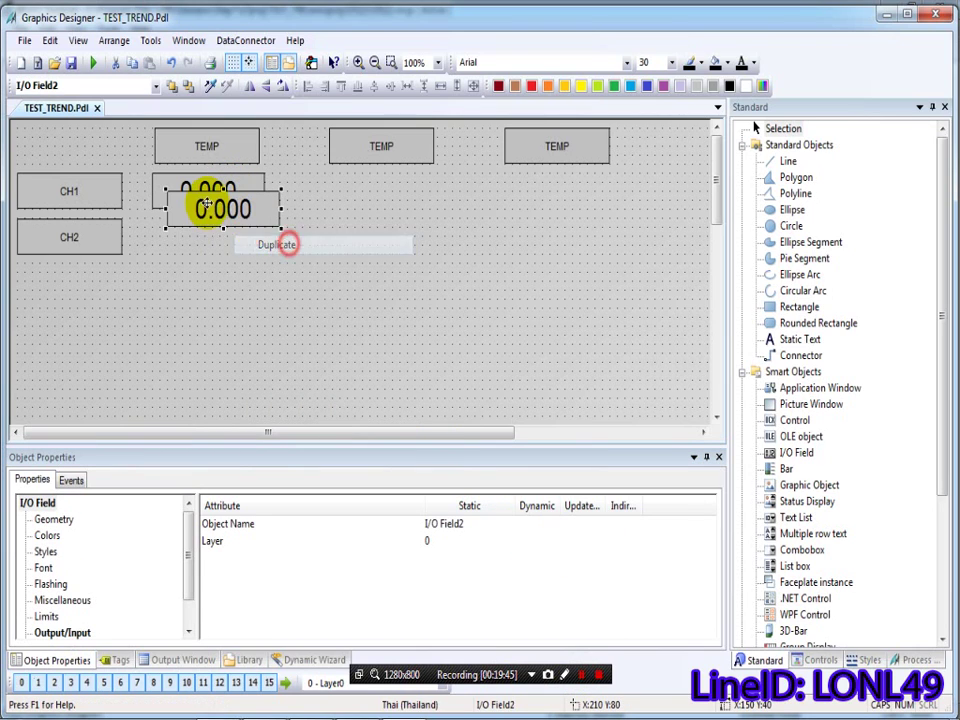
left_click_drag(199, 225, 190, 233)
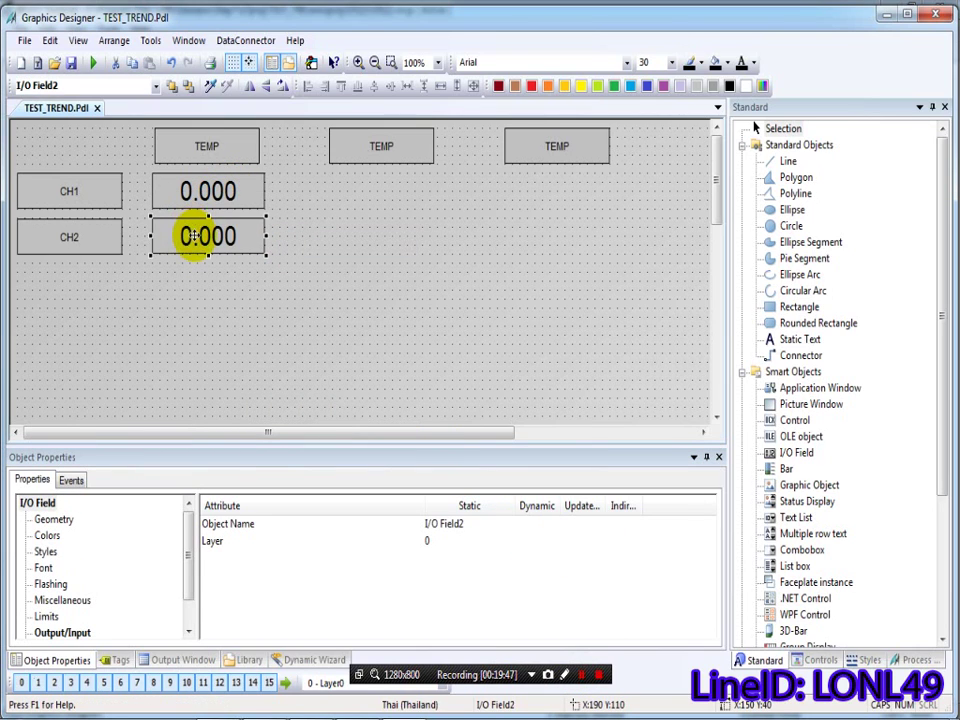
left_click(90, 236, "shift")
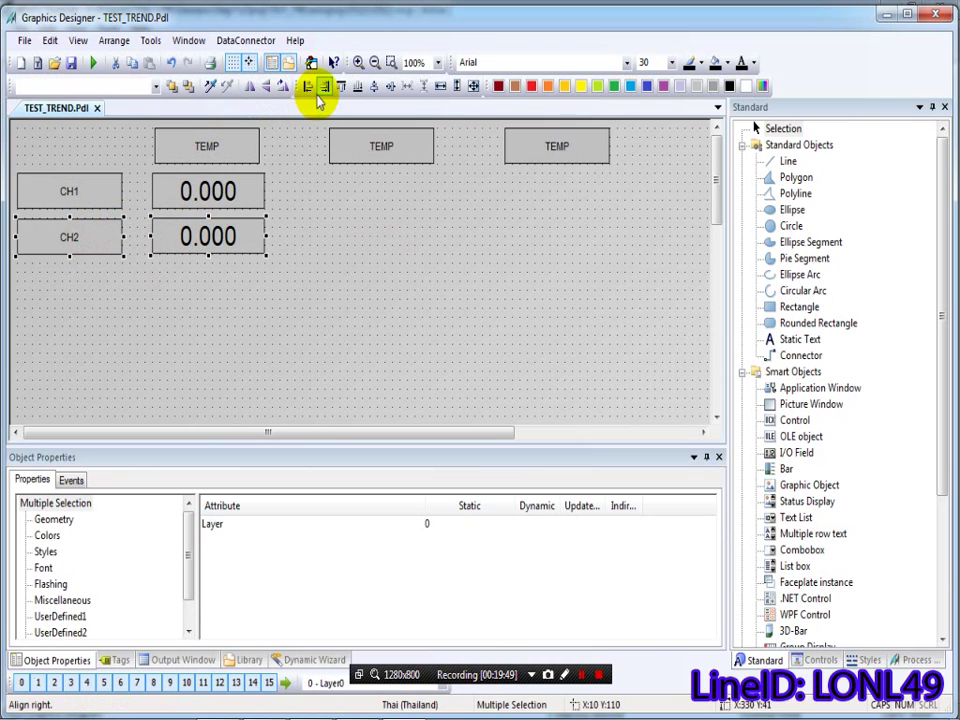
left_click(357, 86)
left_click(332, 261)
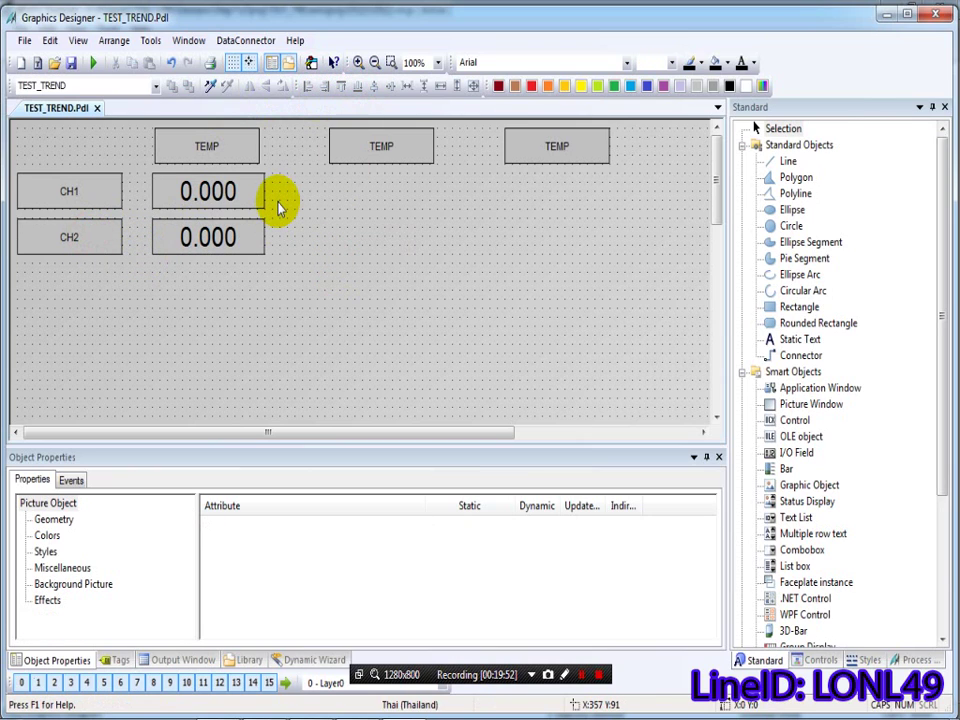
Step: Change the tag on the CH2 I/O field's output value to RTD2
left_click(236, 240)
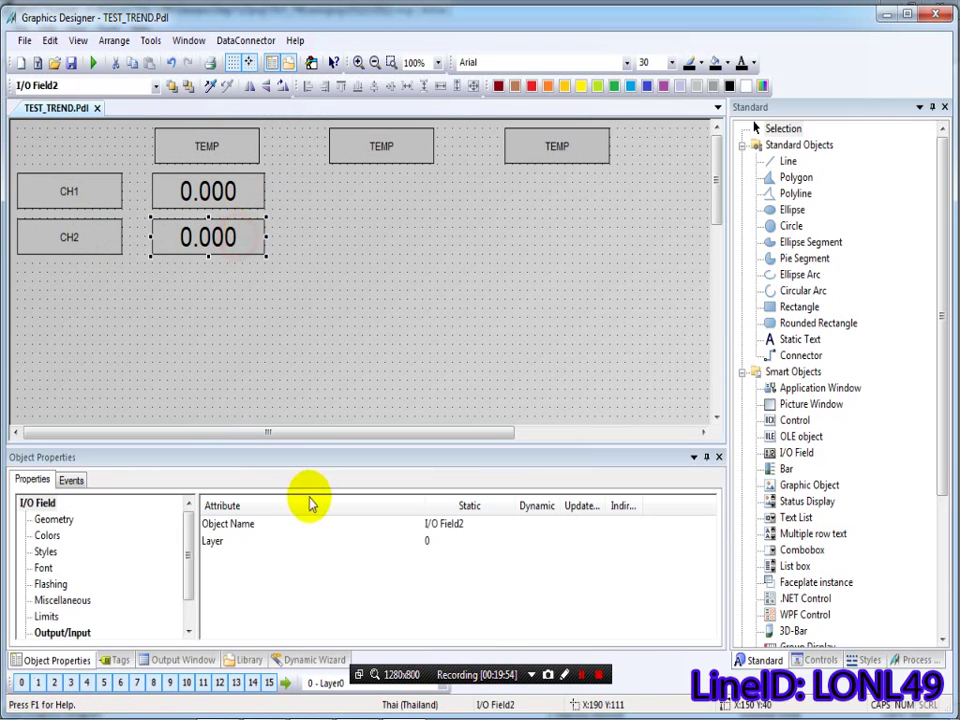
left_click(70, 632)
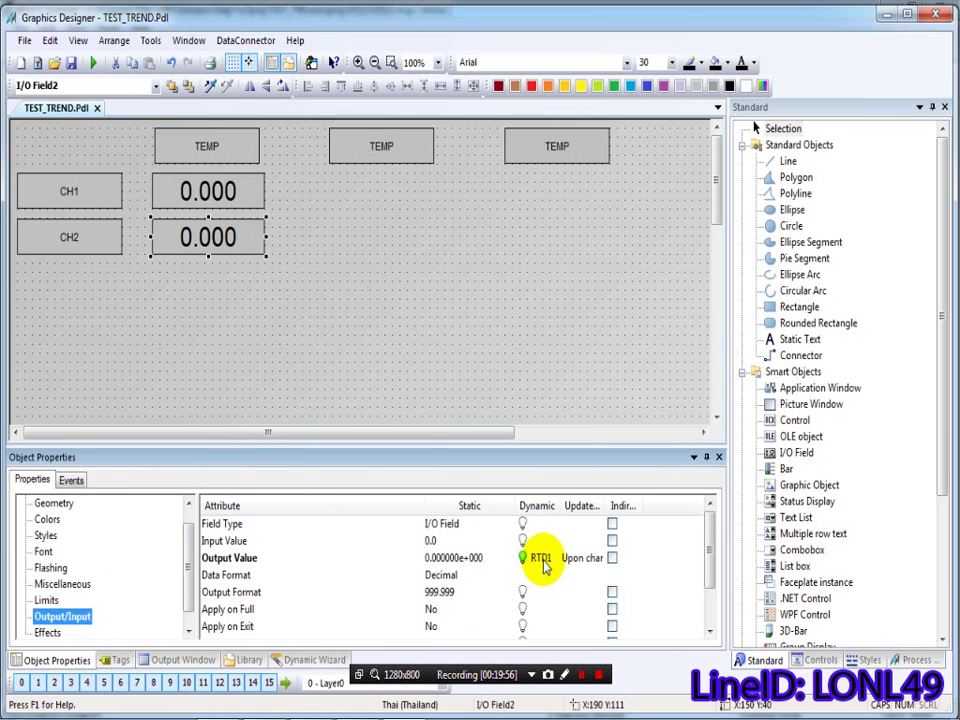
left_click(543, 557)
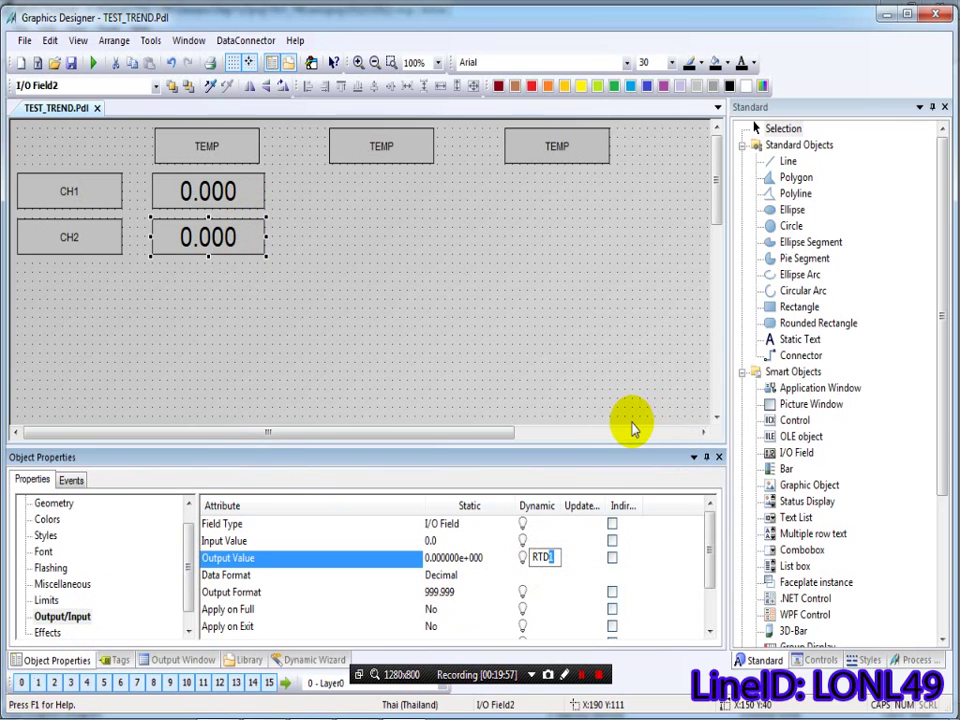
left_click(285, 222)
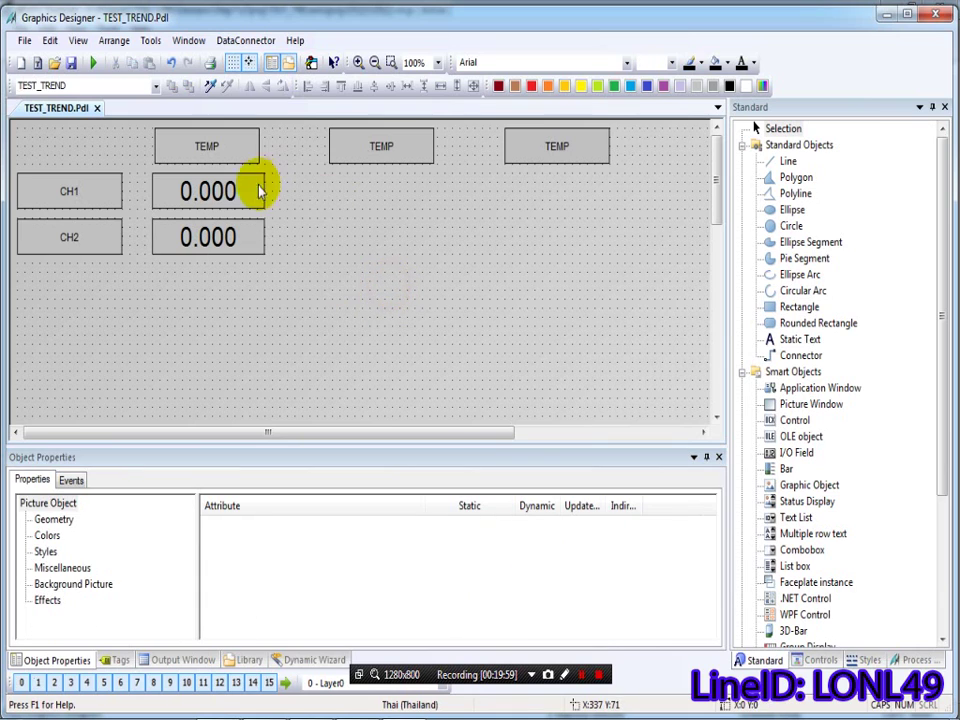
Step: Duplicate the CH1 I/O field to X 420, Y 60 beneath the second TEMP text
left_click(225, 189)
right_click(228, 196)
left_click(303, 246)
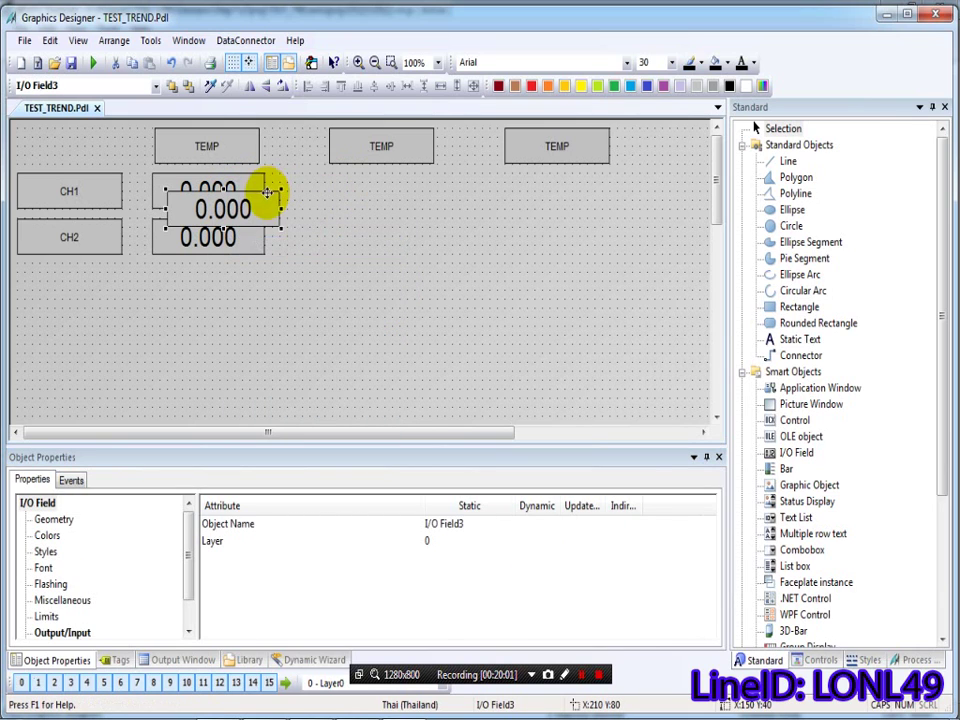
left_click_drag(272, 193, 422, 184)
Step: Change the second TEMP heading's text to SETTING
left_click(413, 141)
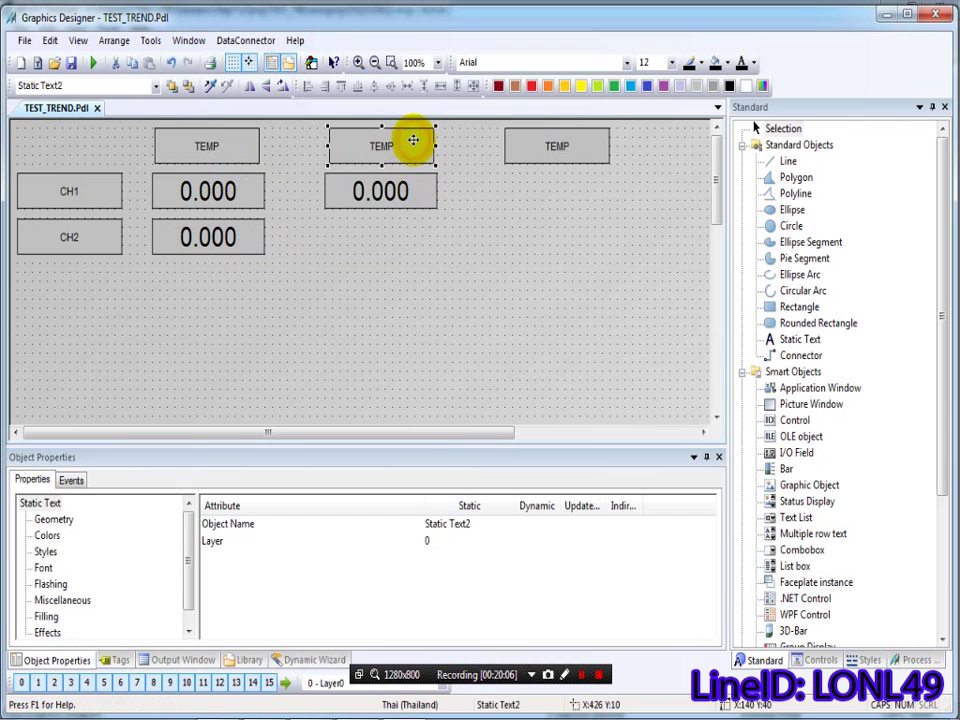
double_click(407, 149)
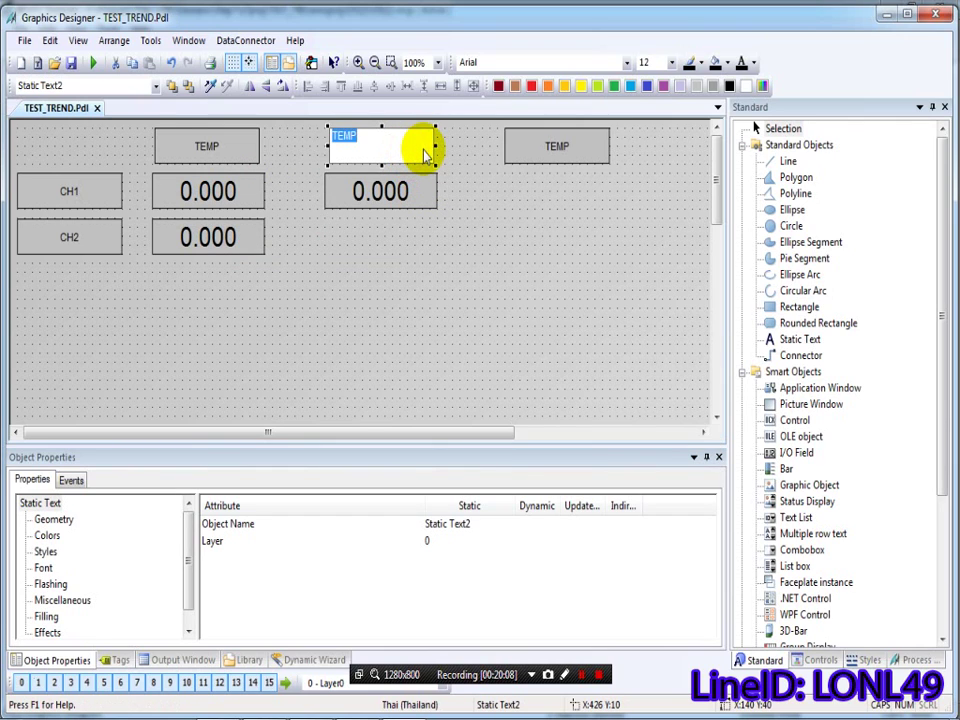
type("SETTING")
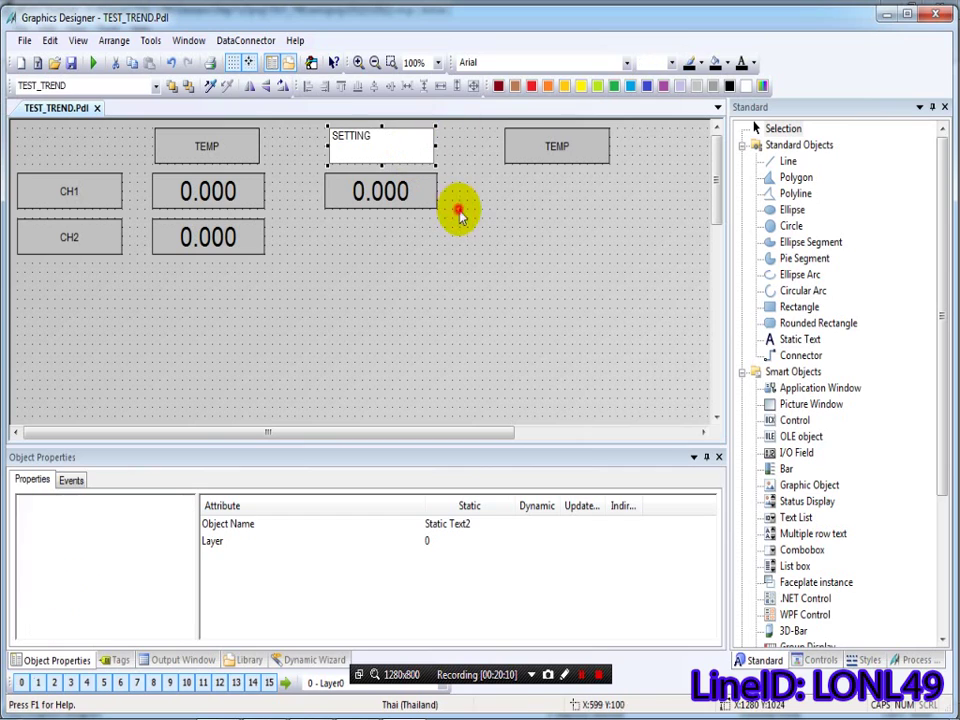
left_click(456, 206)
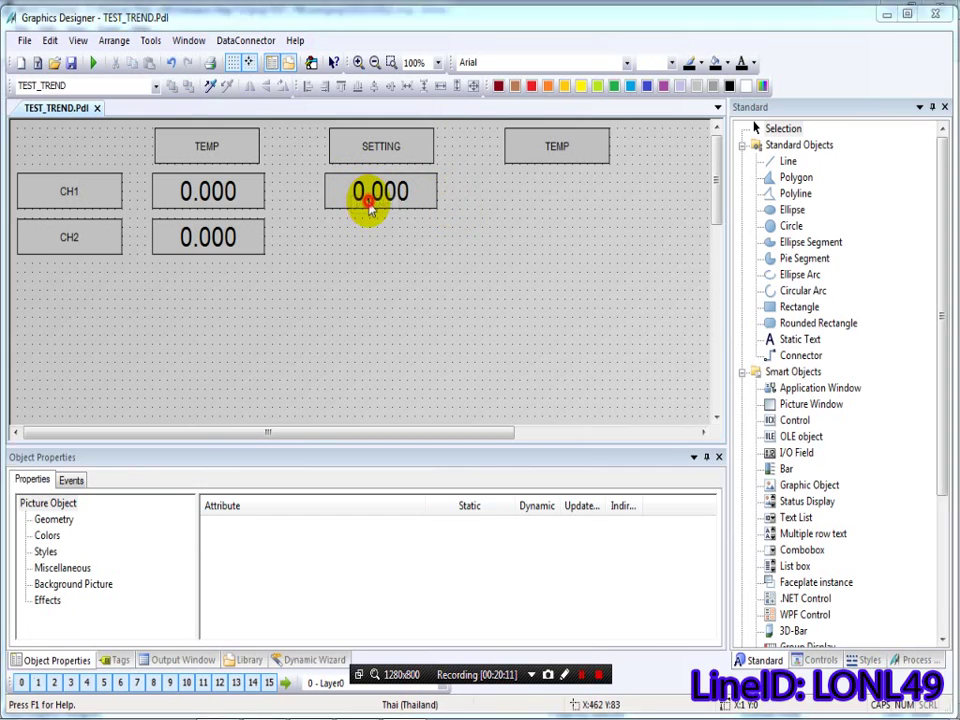
Step: Link the output value of the I/O field beneath the SETTING heading to the SETTING tag in DB1
left_click(375, 203)
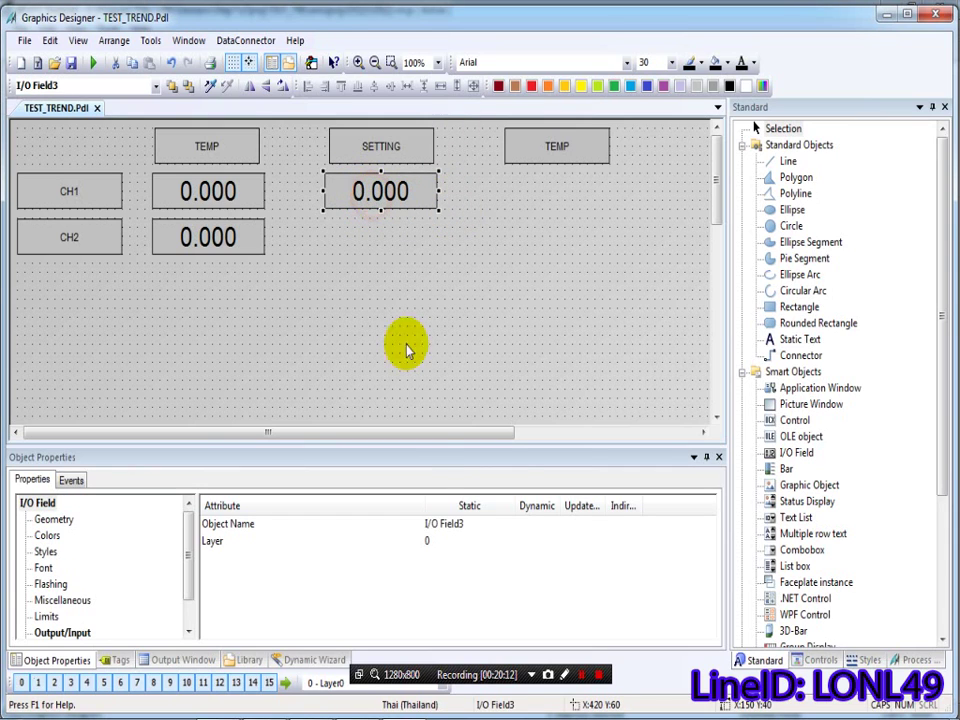
left_click(47, 632)
left_click(538, 563)
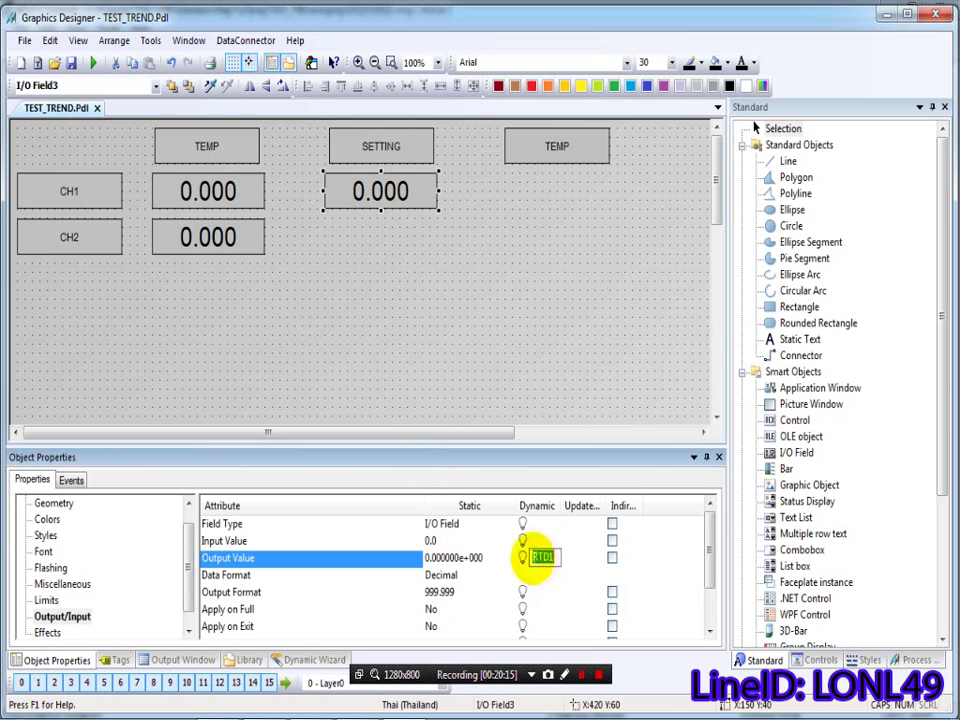
left_click(540, 574)
left_click(540, 561)
right_click(542, 558)
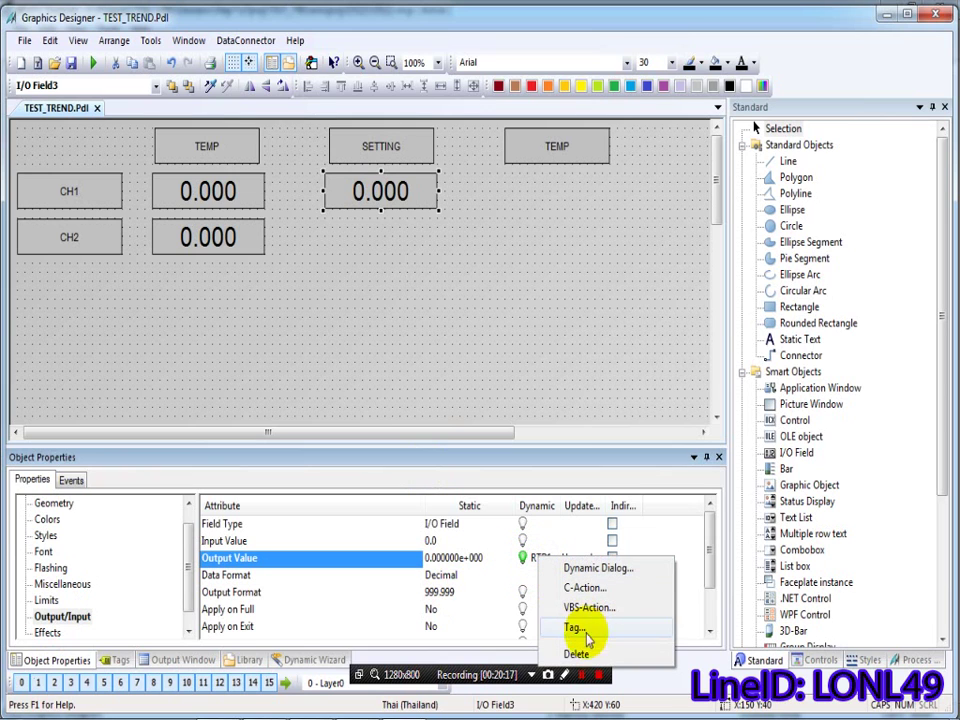
left_click(580, 628)
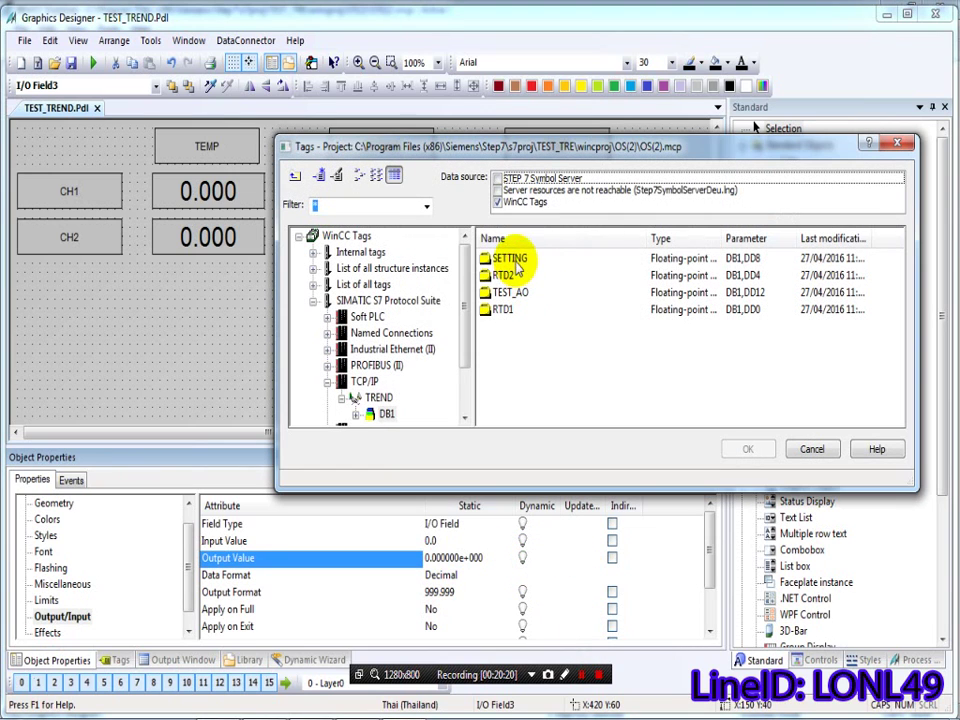
left_click(510, 258)
left_click(747, 449)
left_click(329, 311)
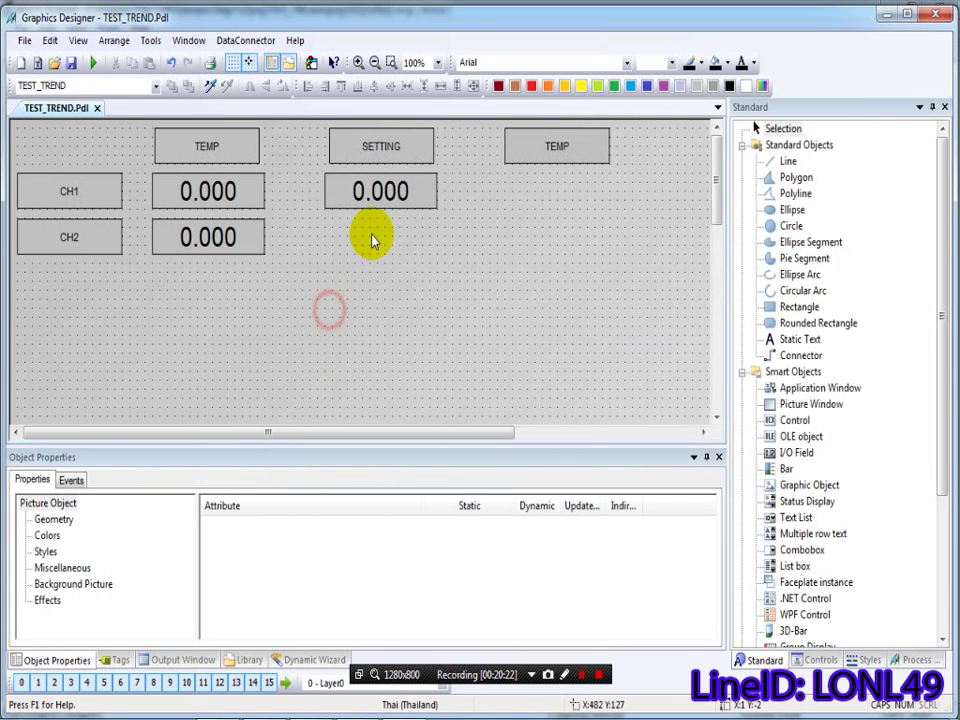
Step: Make the first TEMP heading, the SETTING heading and the three I/O fields beneath them the same width and height
left_click(382, 149)
left_click(390, 194)
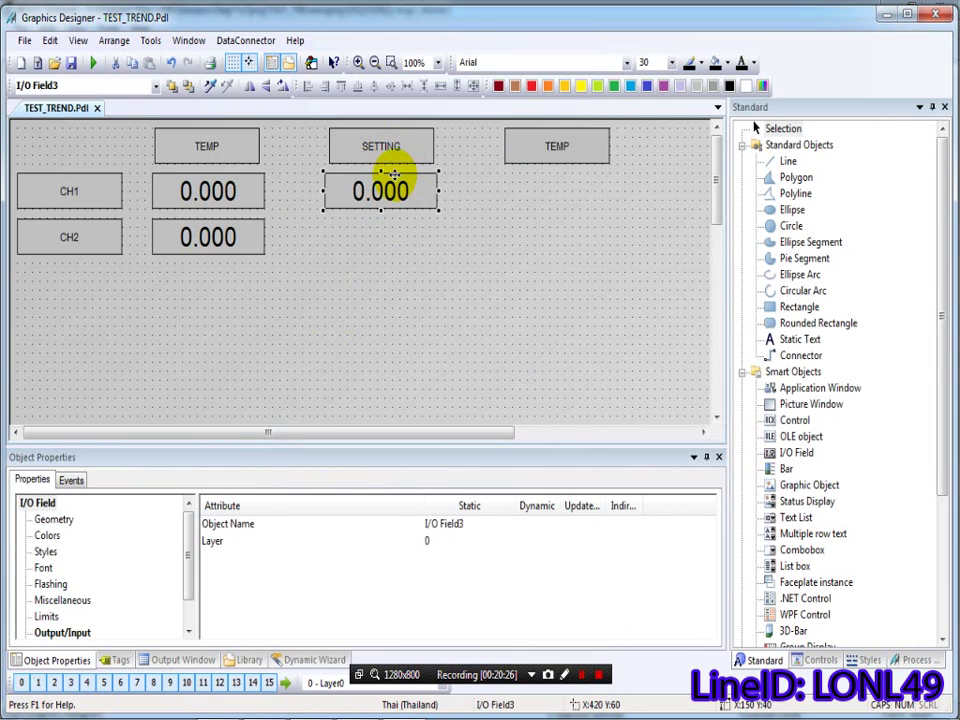
left_click(214, 242, "shift")
left_click(225, 189, "shift")
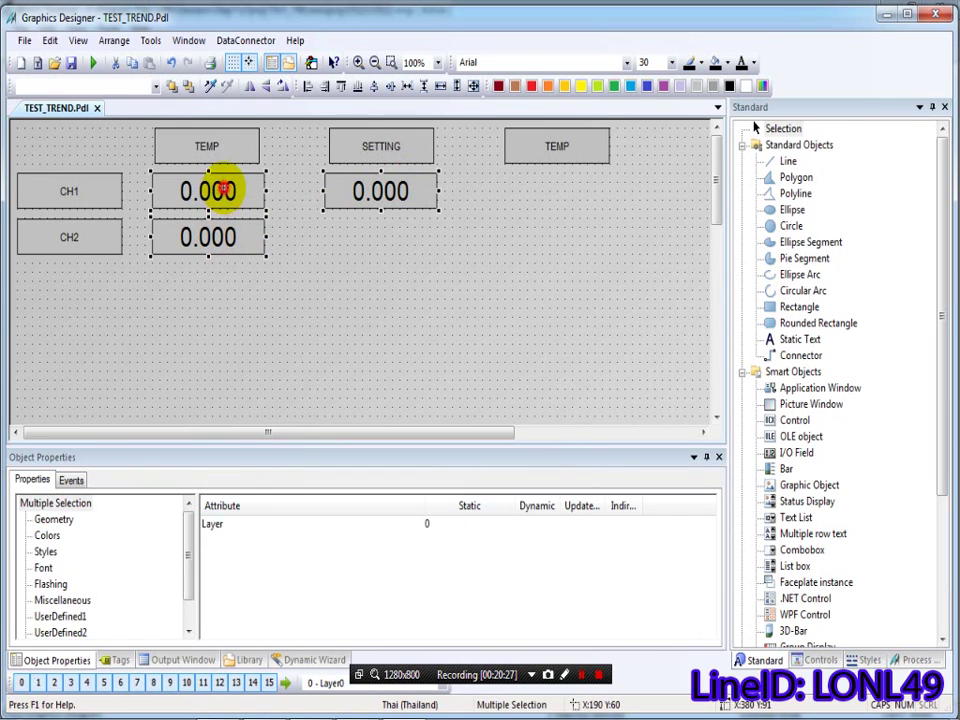
left_click(364, 189, "shift")
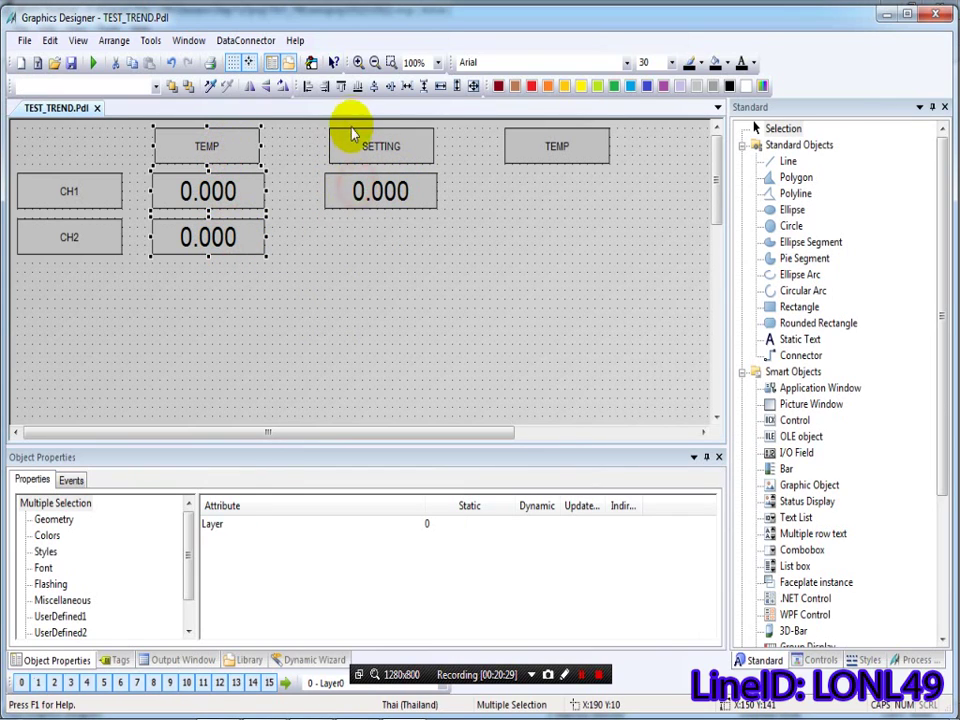
left_click(354, 158, "shift")
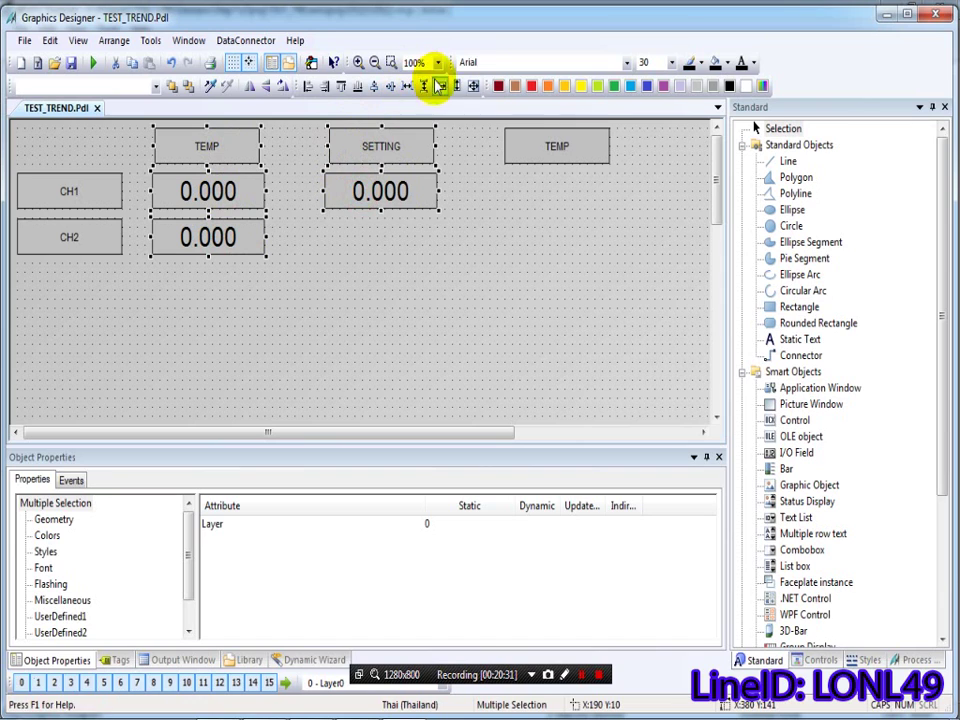
left_click(473, 86)
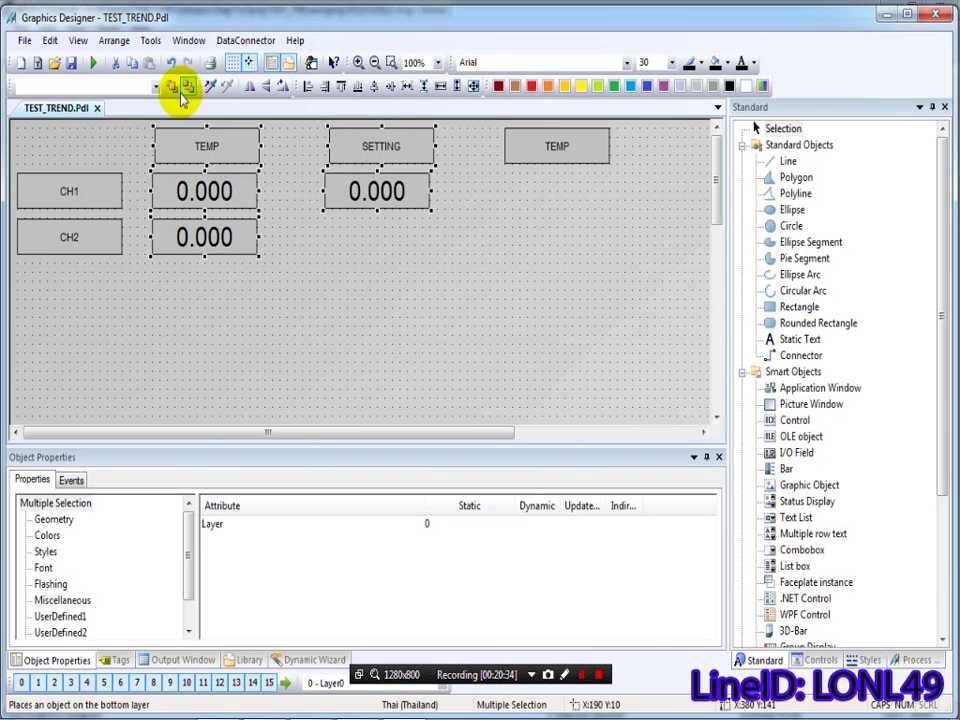
Step: Left-align the first TEMP heading with the CH1 and CH2 I/O fields below it
left_click(220, 283)
left_click(211, 236)
left_click(206, 182, "shift")
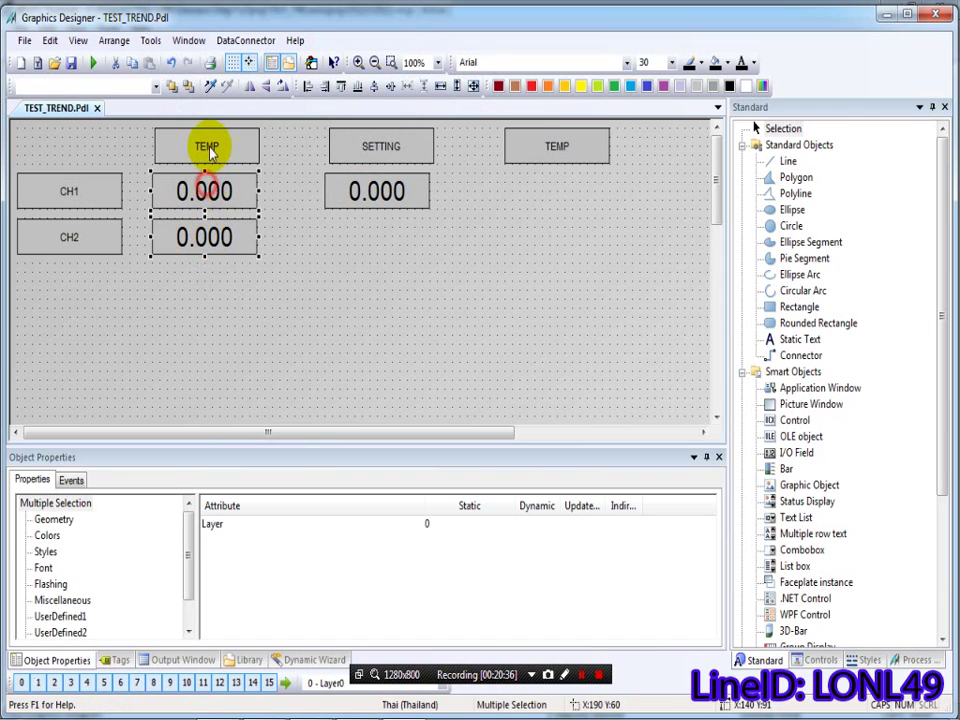
left_click(305, 86)
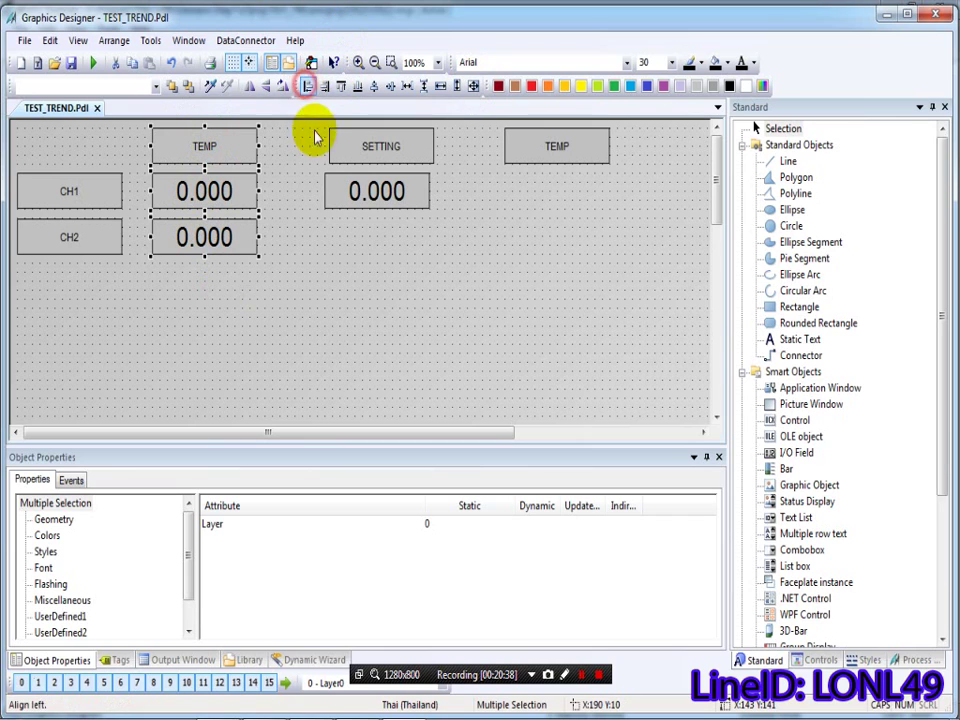
Step: Try to left-align the SETTING heading and its I/O field together with the TEMP column, and undo the alignment
left_click(368, 186, "shift")
left_click(369, 152, "shift")
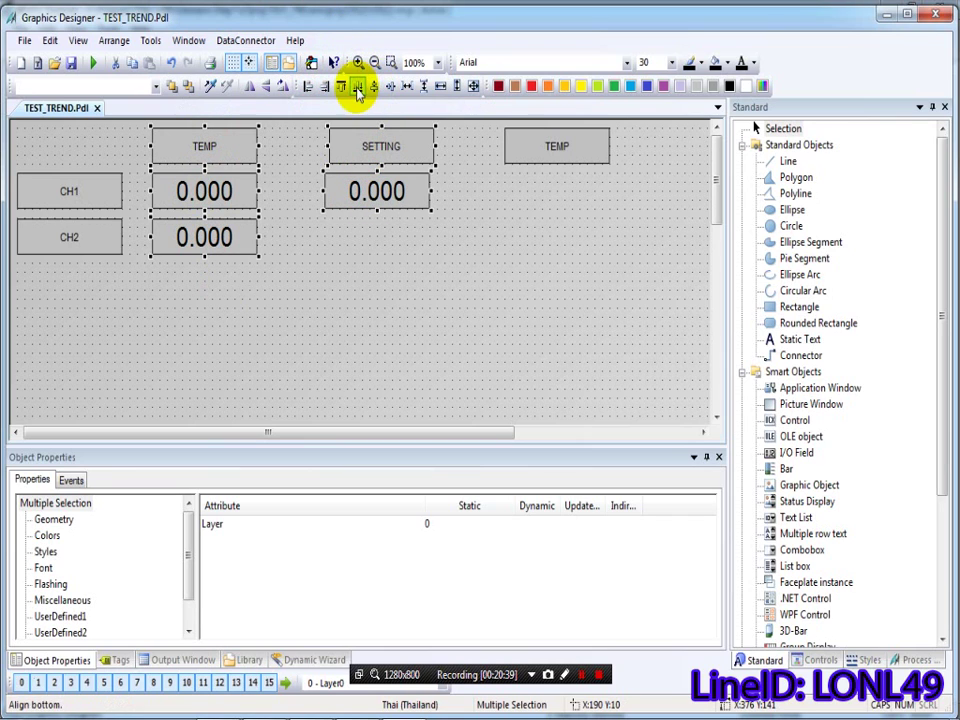
left_click(311, 89)
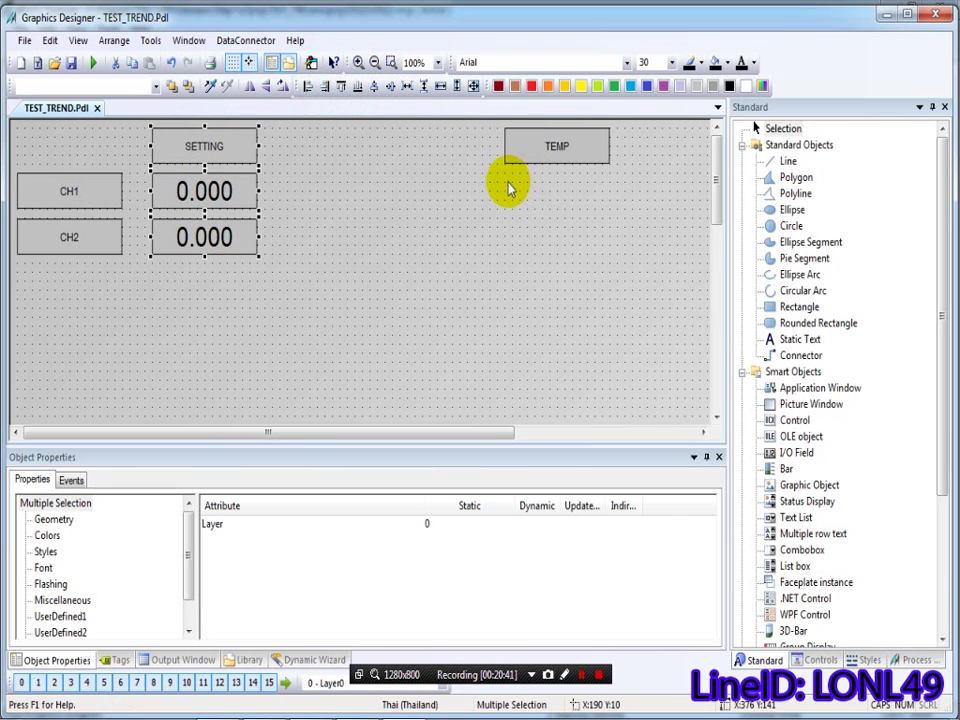
left_click(50, 41)
left_click(64, 60)
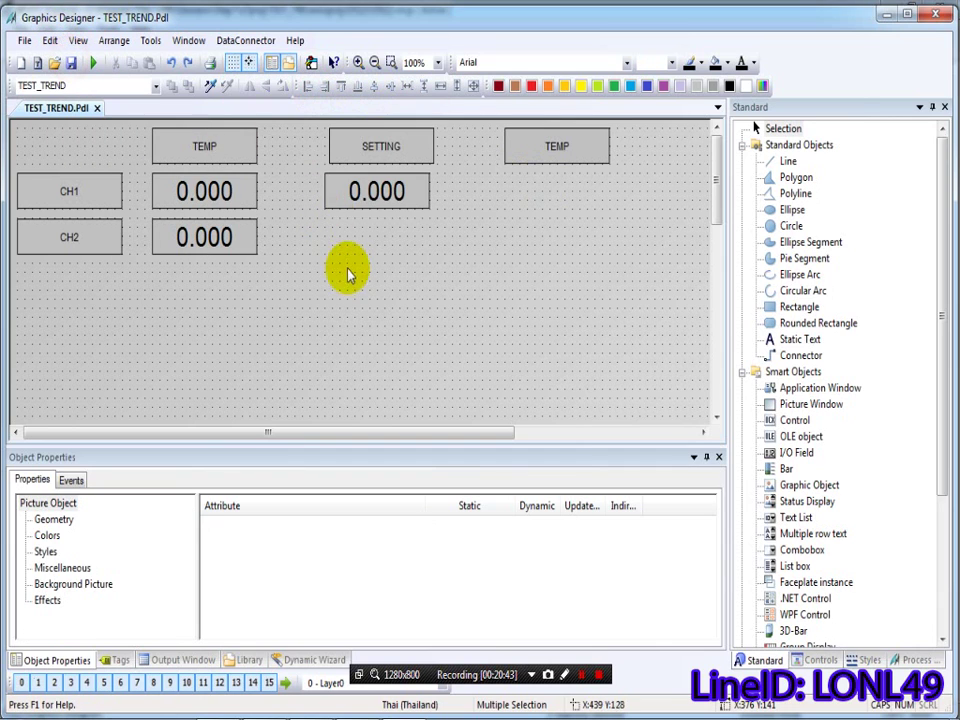
Step: Align the SETTING heading and the I/O field beneath it on their common vertical centre line
left_click(347, 268)
left_click(343, 193)
left_click(358, 155, "shift")
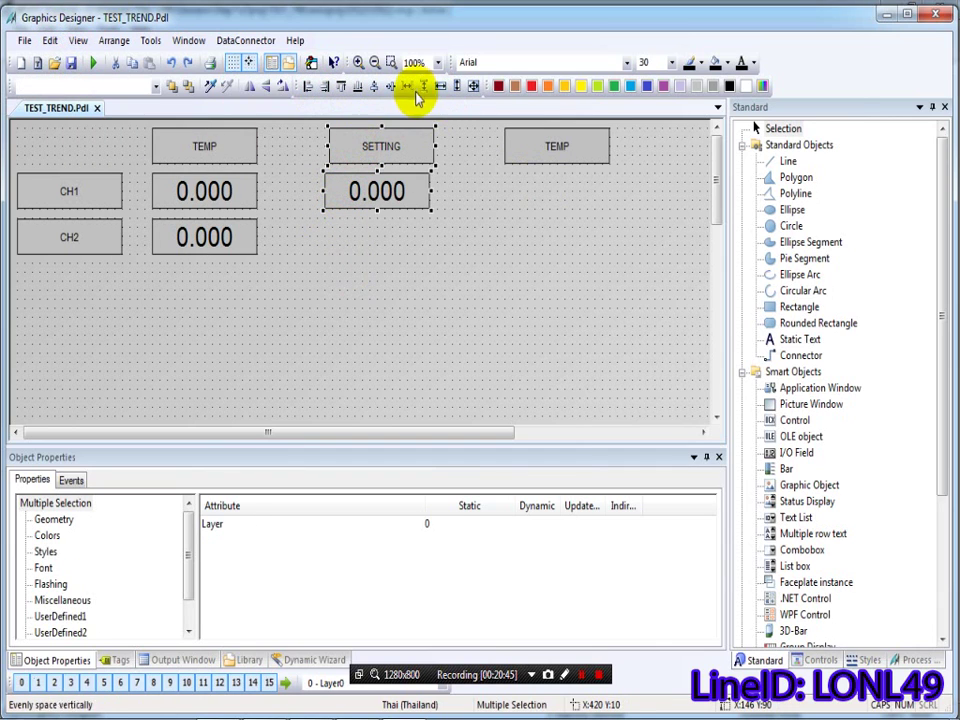
left_click(325, 90)
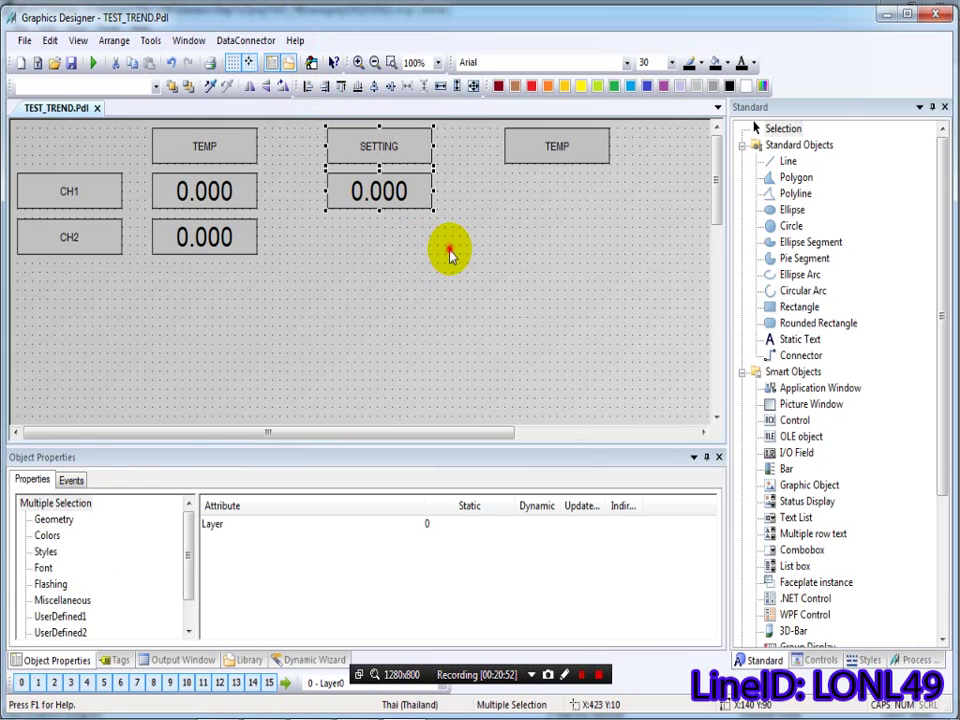
Step: Duplicate the SETTING I/O field beneath the second TEMP heading and narrow it to 110 wide at X 690, Y 80
left_click(407, 193)
right_click(409, 195)
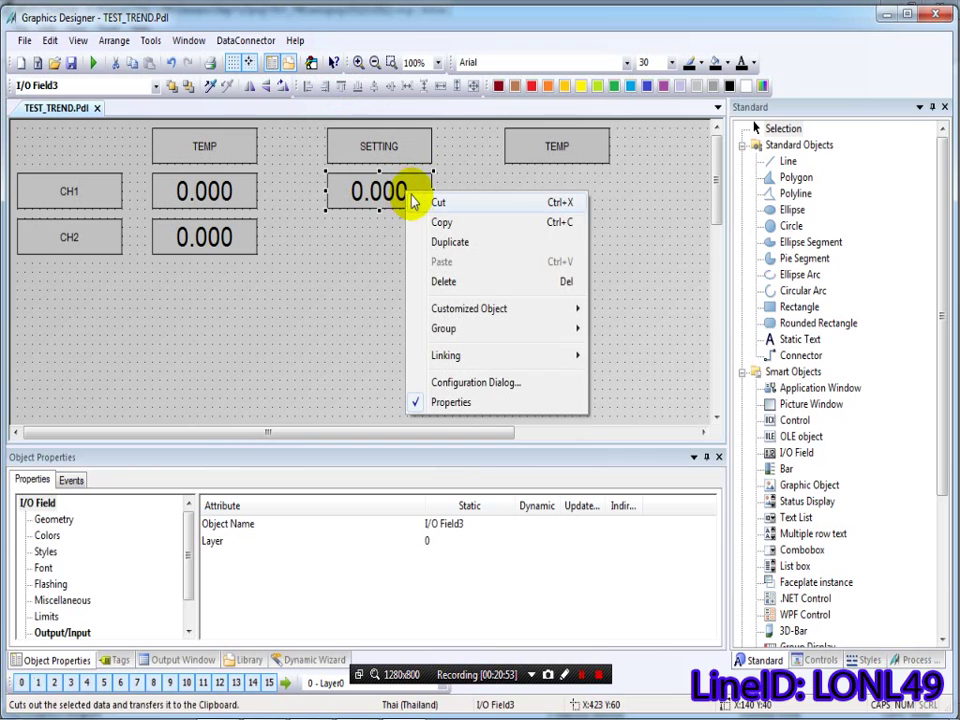
left_click(455, 242)
left_click_drag(414, 208, 570, 208)
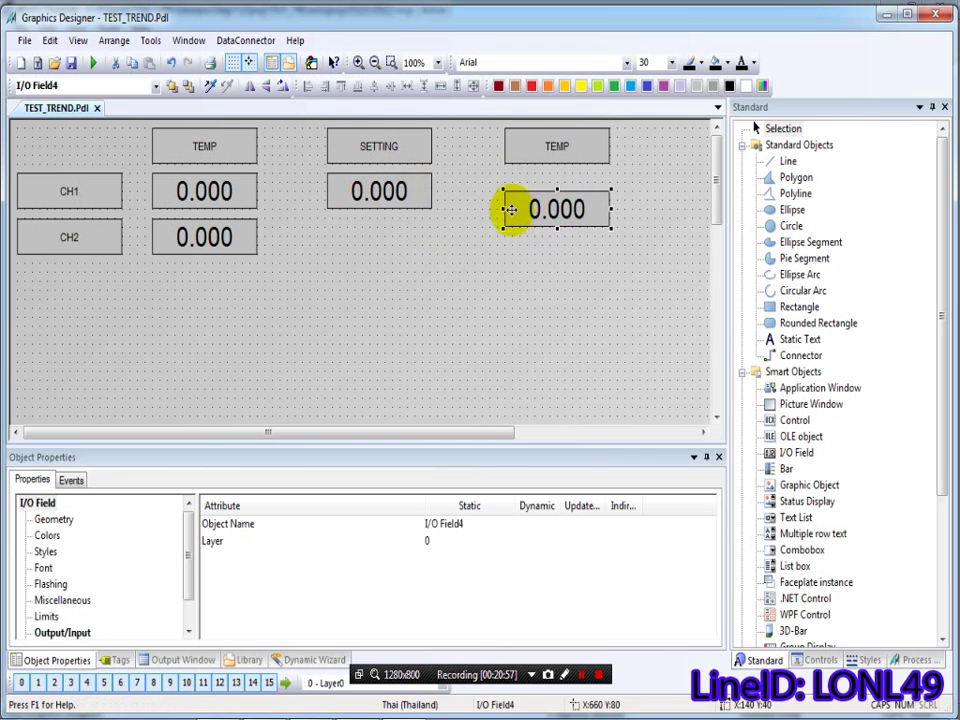
left_click_drag(503, 209, 526, 208)
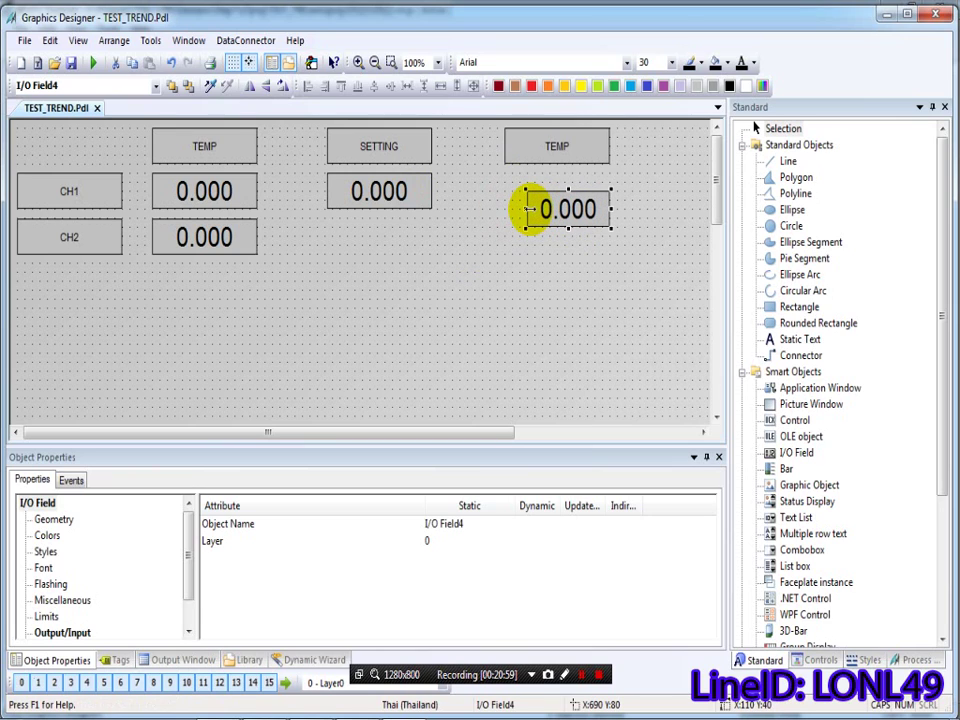
Step: Set the output format of the CH1 temperature I/O field to 999.9
left_click(202, 192)
left_click(68, 632)
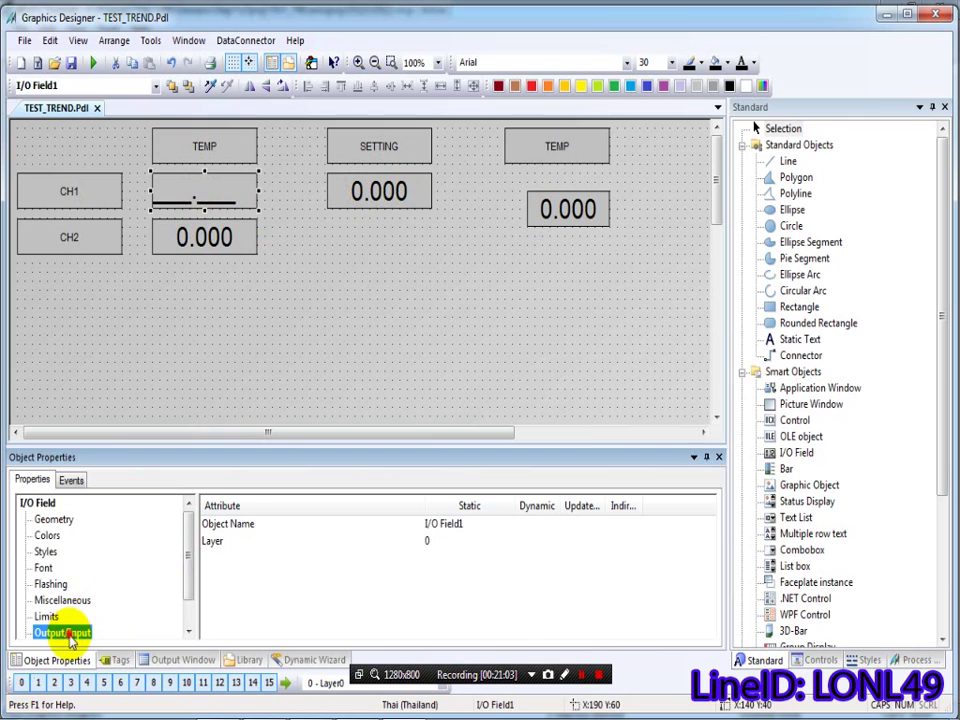
double_click(443, 592)
left_click(443, 592)
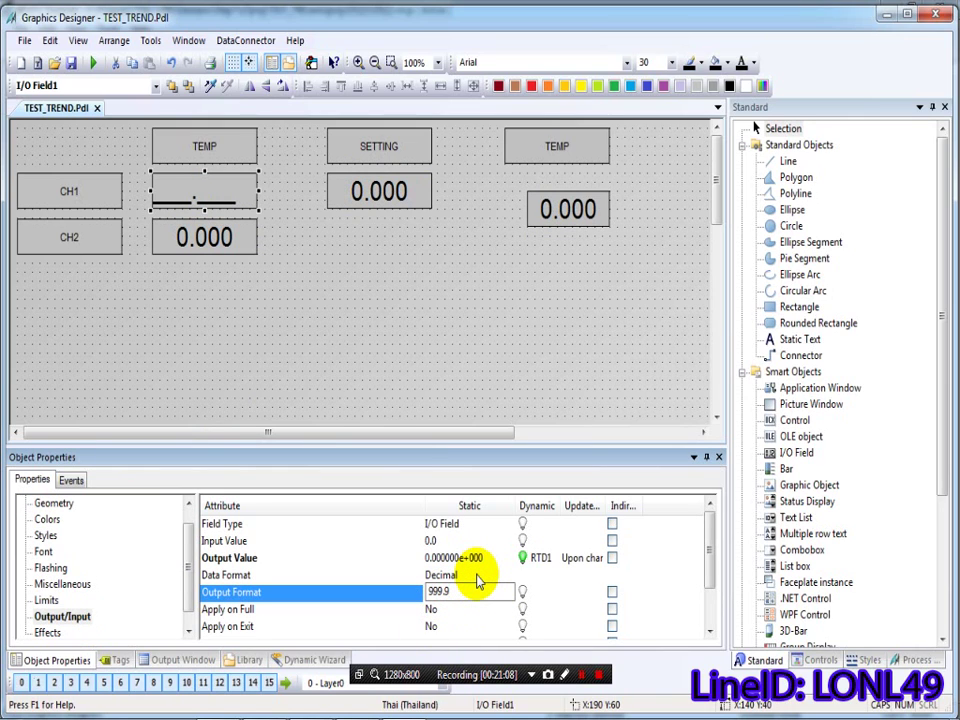
left_click(343, 332)
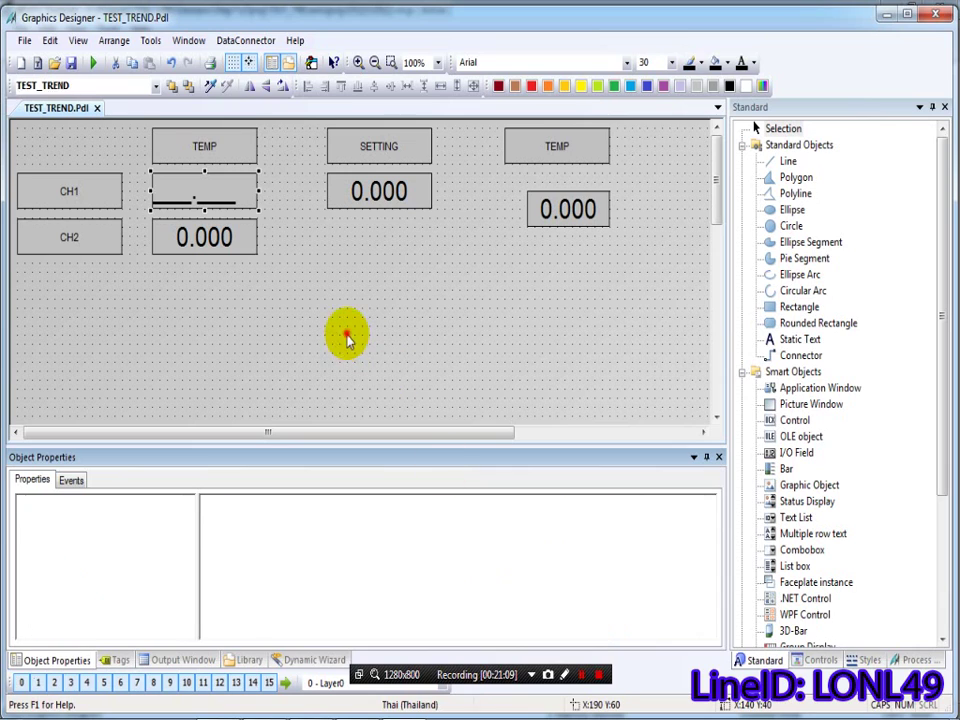
Step: Set the output format of the CH2 temperature I/O field to 999.9
left_click(236, 240)
left_click(70, 632)
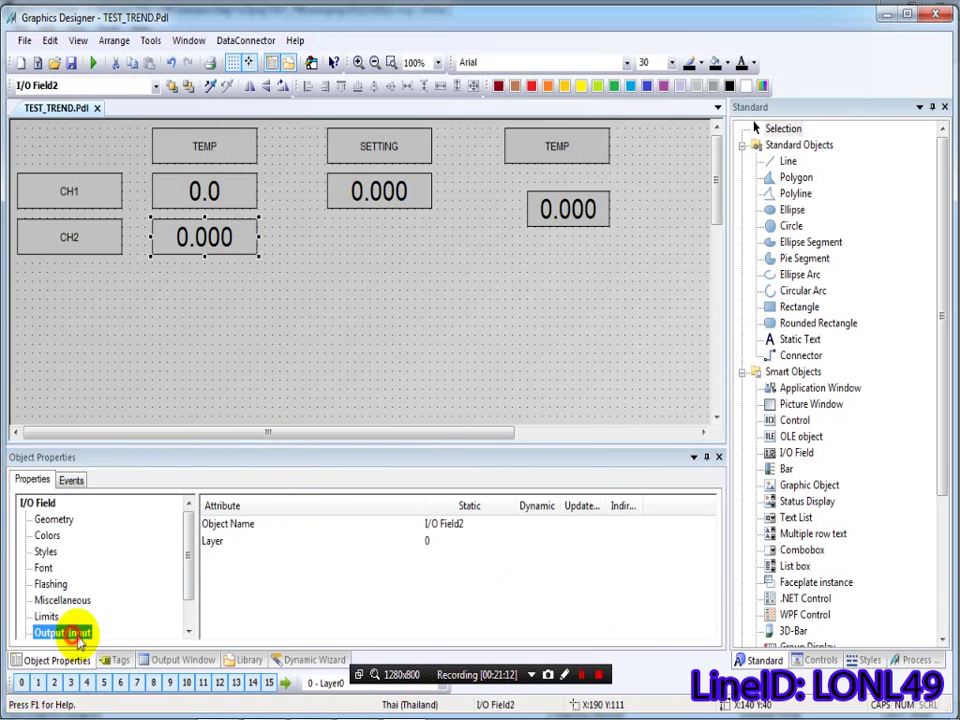
left_click(441, 592)
left_click(459, 594)
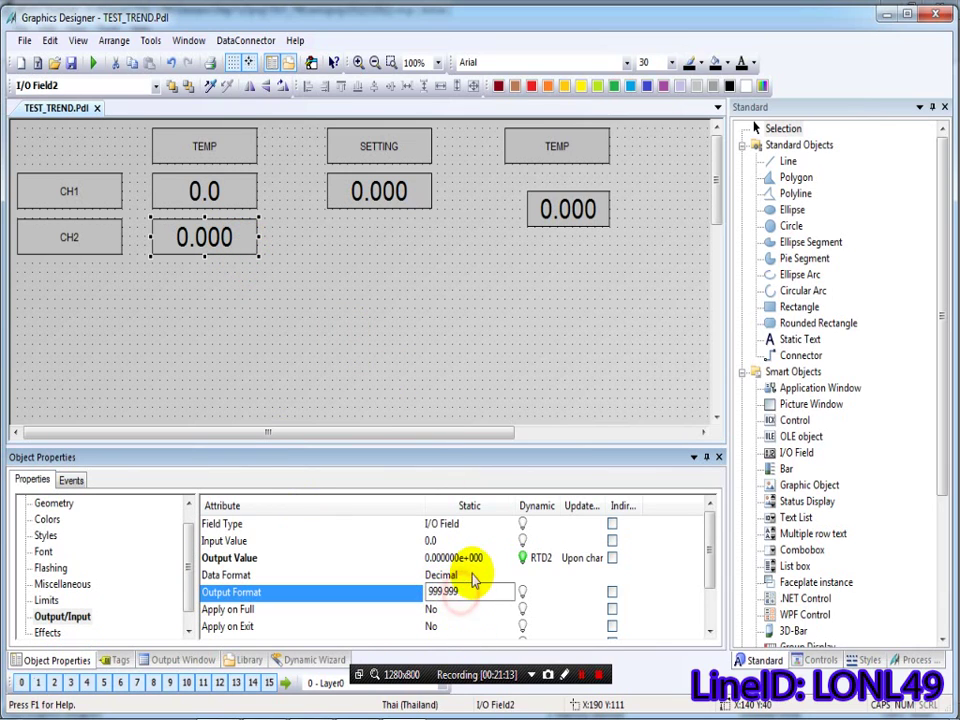
key("Return")
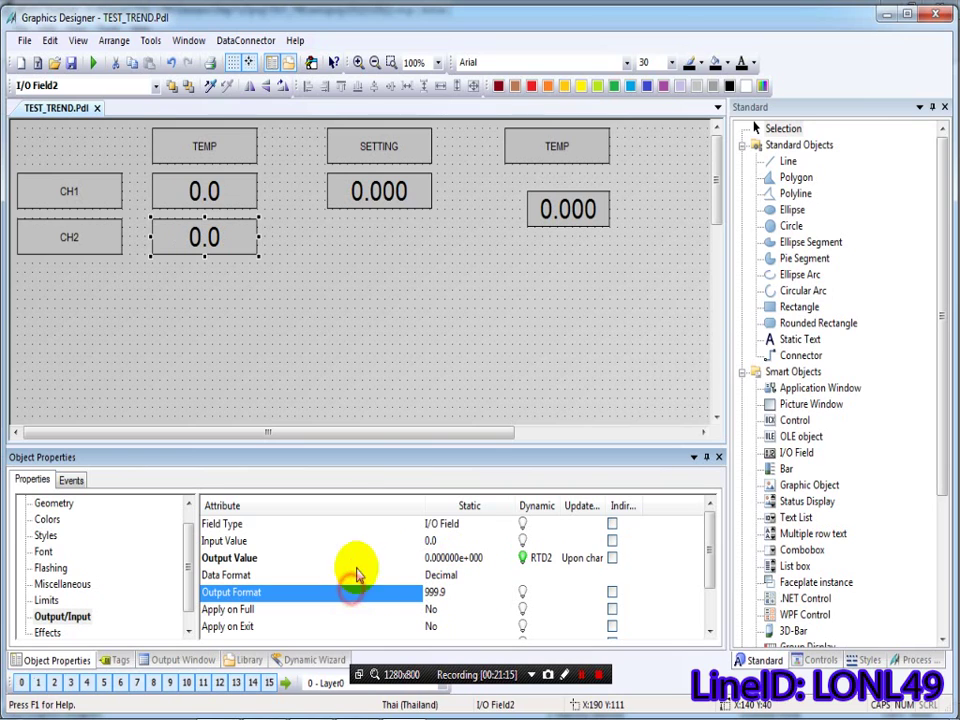
left_click(305, 558)
Step: Change the SETTING I/O field's output format to one decimal place
left_click(386, 189)
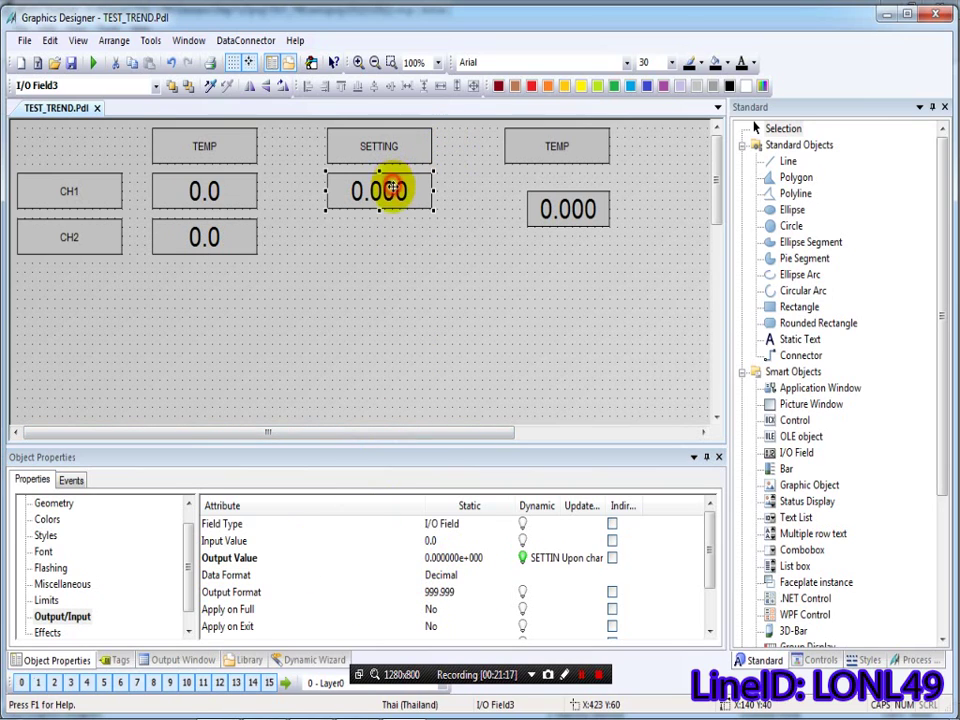
left_click(441, 592)
left_click(455, 592)
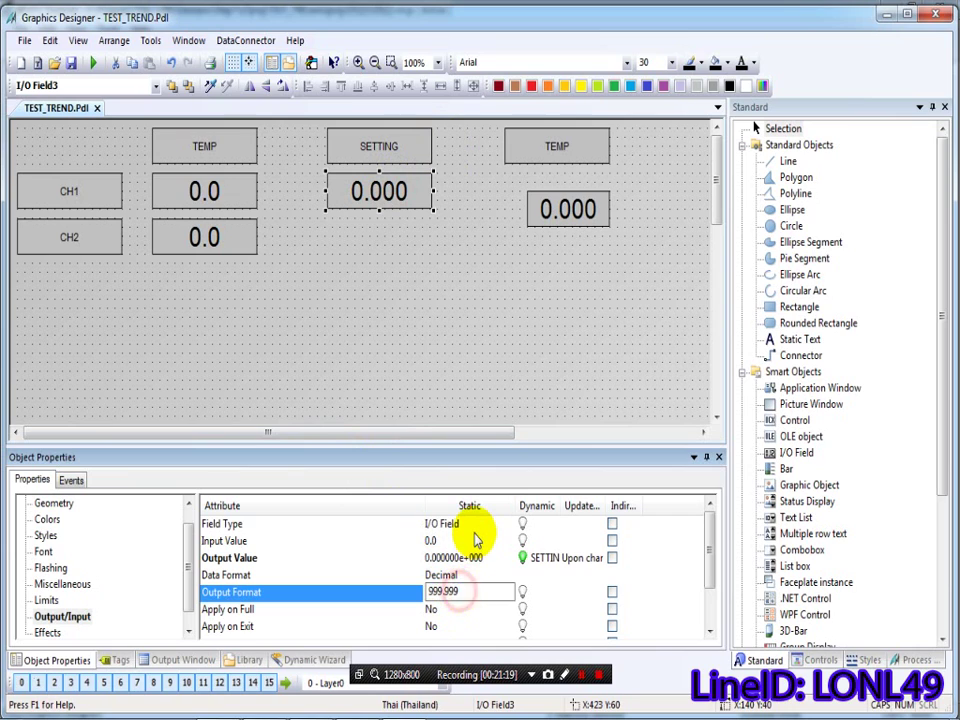
left_click(466, 288)
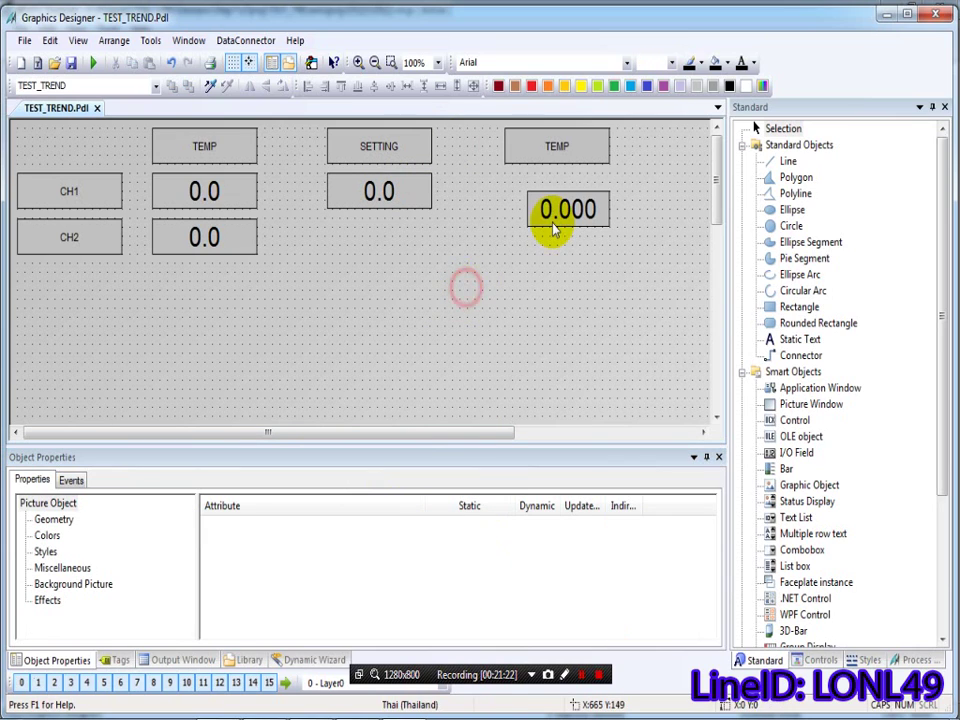
Step: Set the output format of the I/O field beneath the second TEMP heading to 999.9
left_click(553, 212)
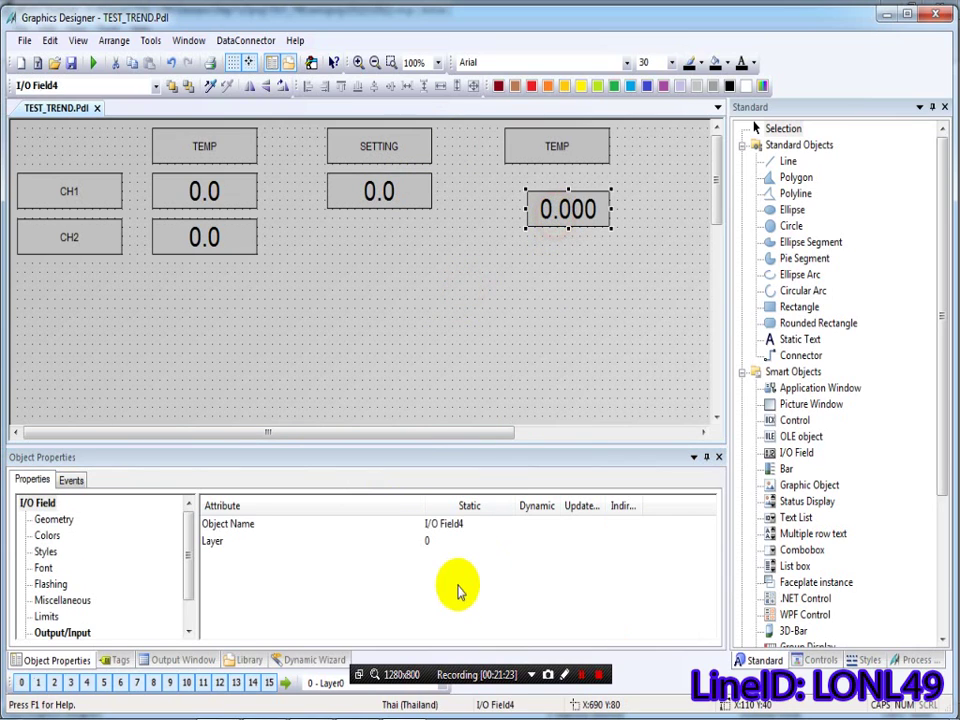
left_click(80, 632)
left_click(445, 592)
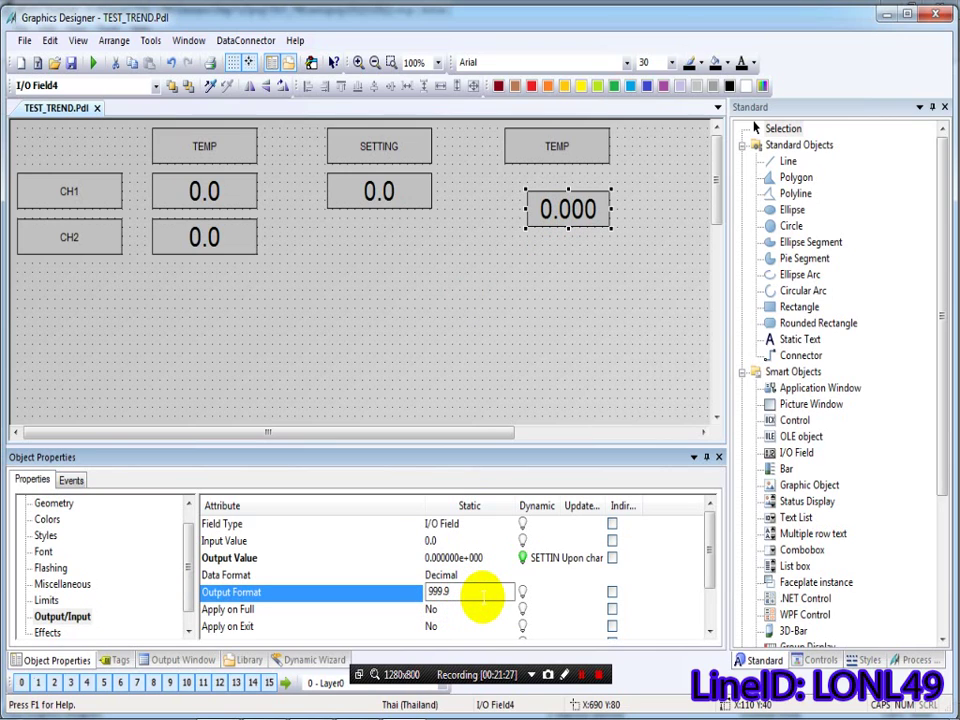
left_click(448, 287)
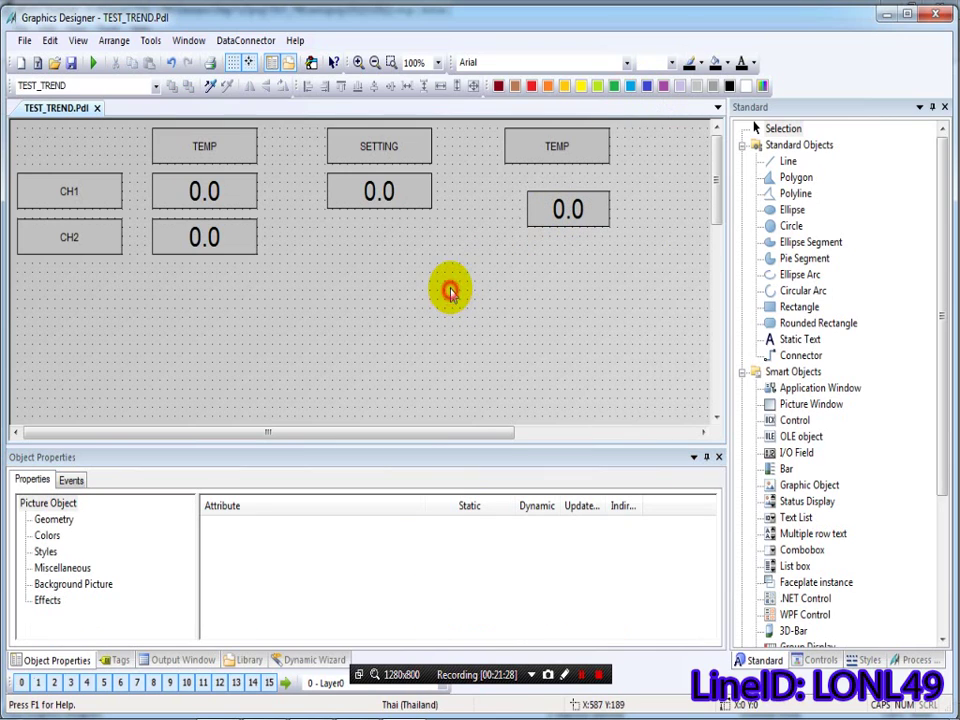
Step: Top-align the I/O field beneath the second TEMP heading with the SETTING I/O field
left_click(558, 208)
left_click(381, 189)
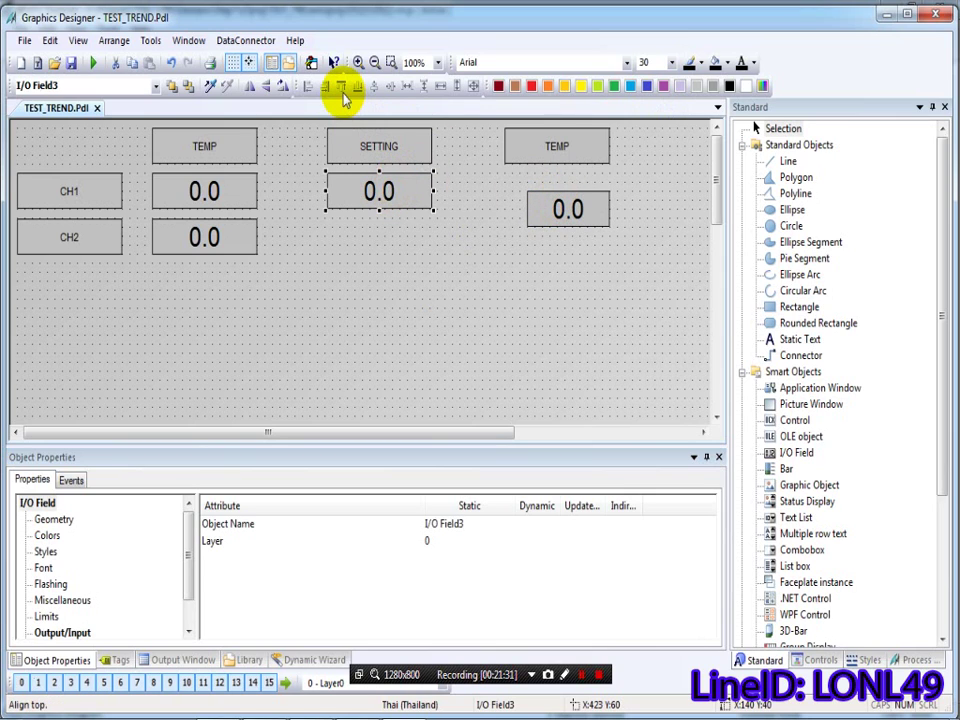
left_click(541, 206)
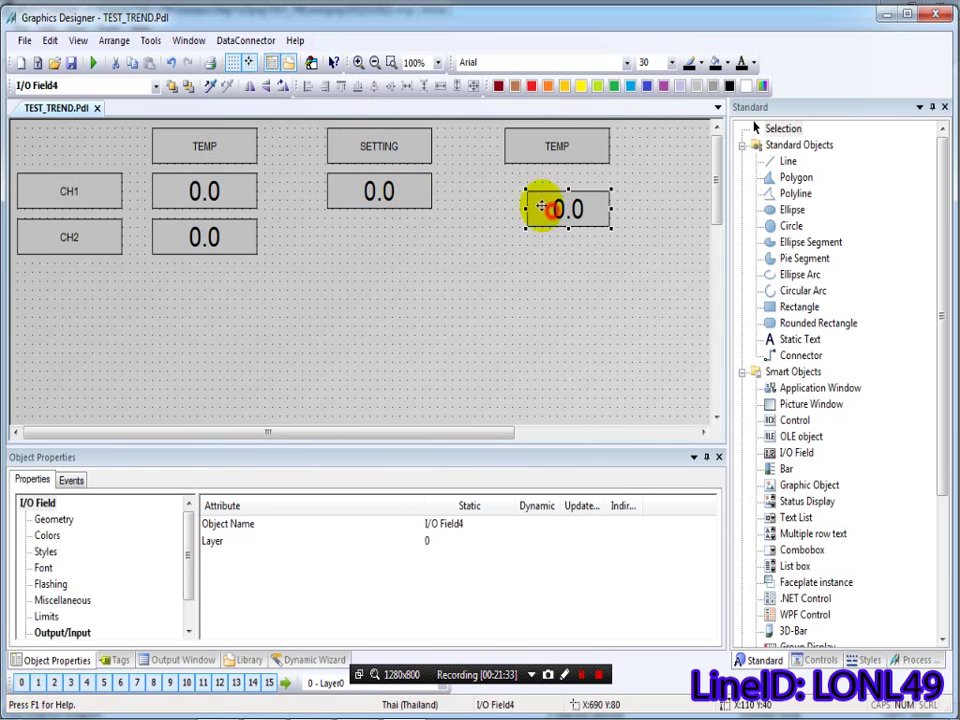
left_click(381, 189)
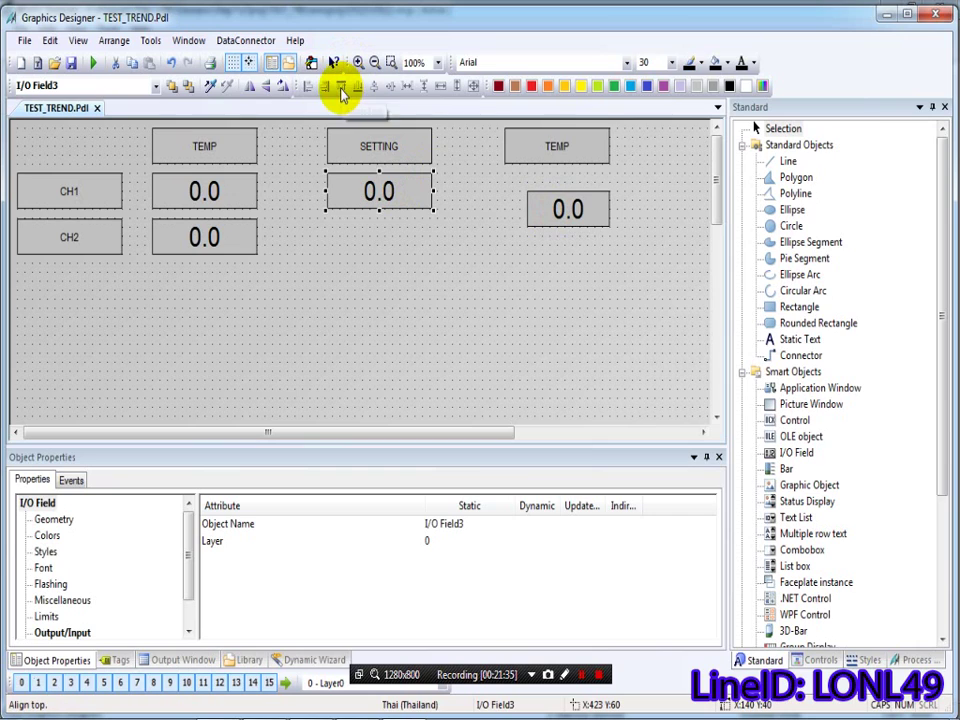
left_click(562, 213, "shift")
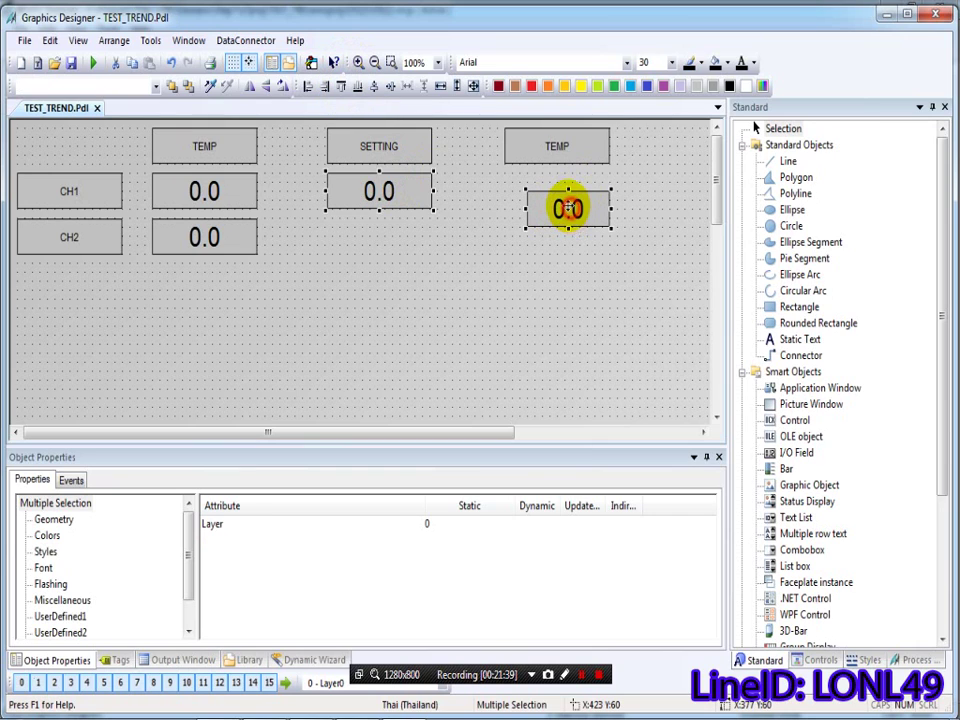
left_click(339, 86)
left_click(428, 290)
Step: Left-align the second TEMP heading with the I/O field beneath it and shift both left to X 651
left_click(568, 189)
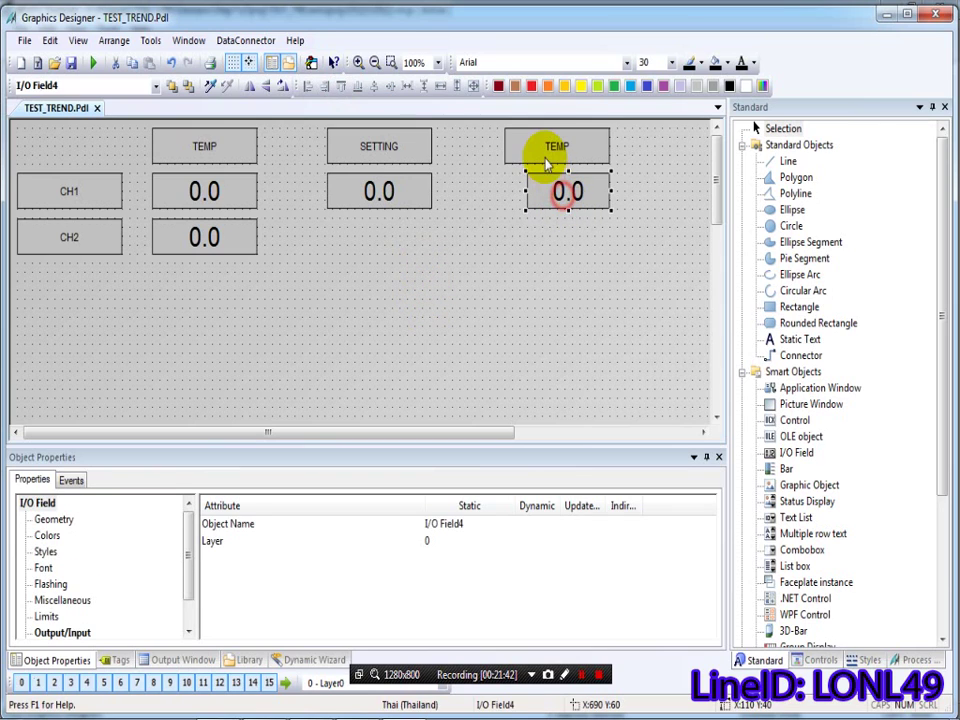
left_click(536, 146, "shift")
left_click(310, 86)
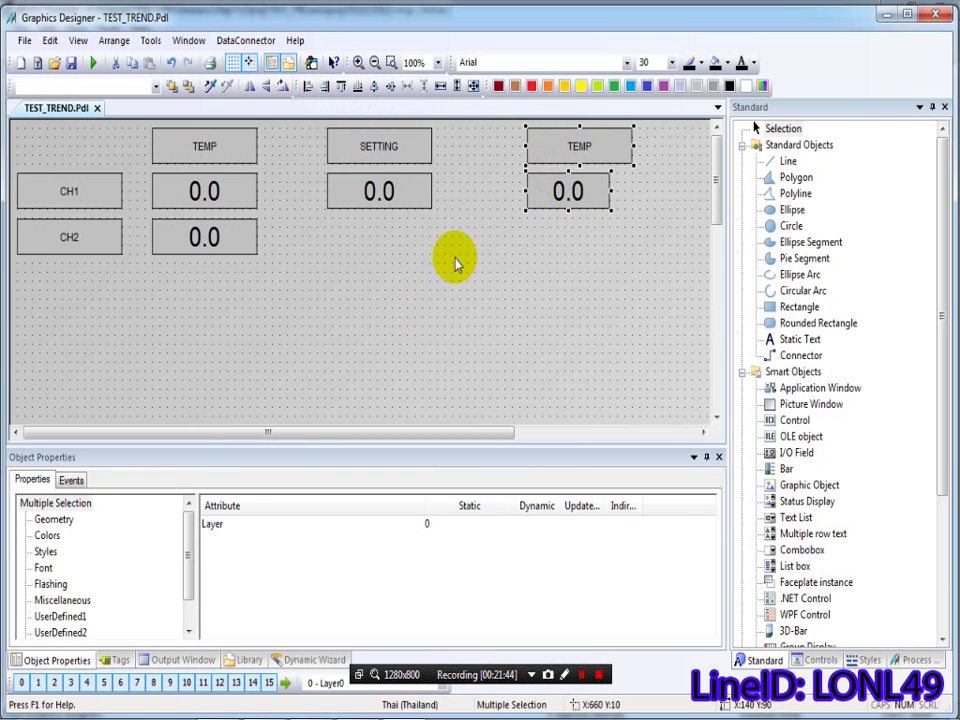
key("Left")
key("Left")
key("Left")
key("Left")
key("Left")
key("Left")
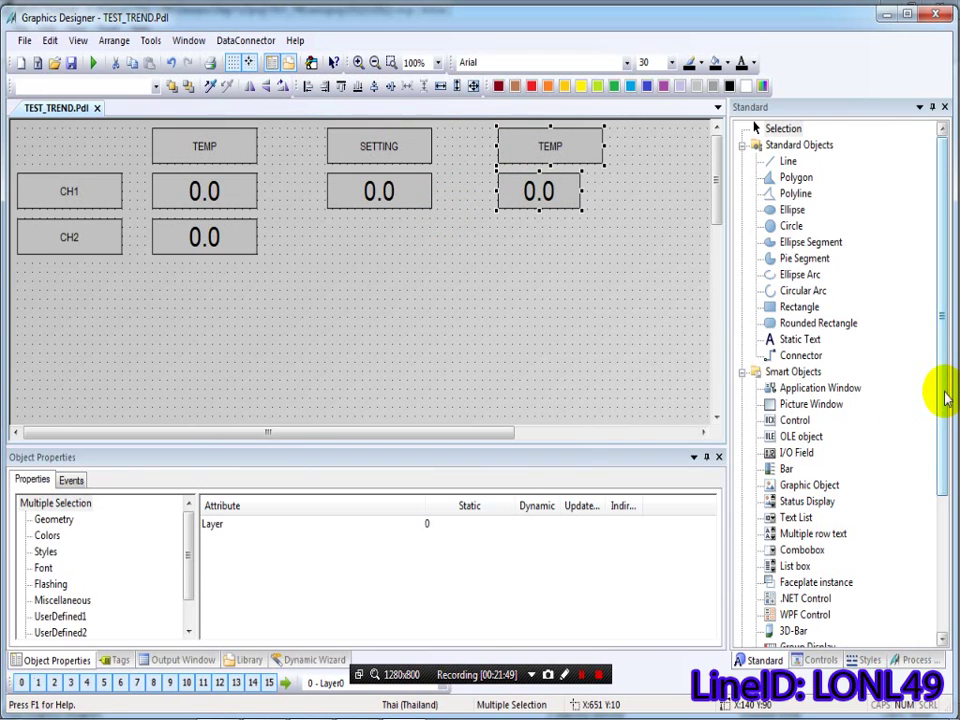
Step: Place a vertical slider object about 20 × 160 between the SETTING and second TEMP columns at X 580, Y 10
left_click_drag(943, 392, 900, 446)
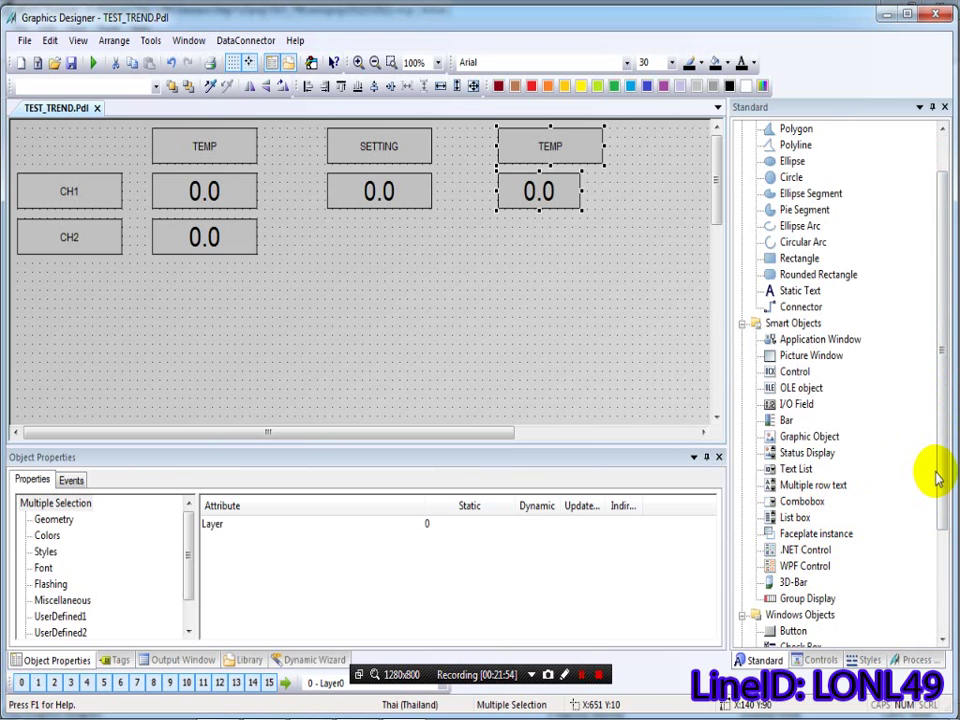
left_click_drag(938, 467, 936, 529)
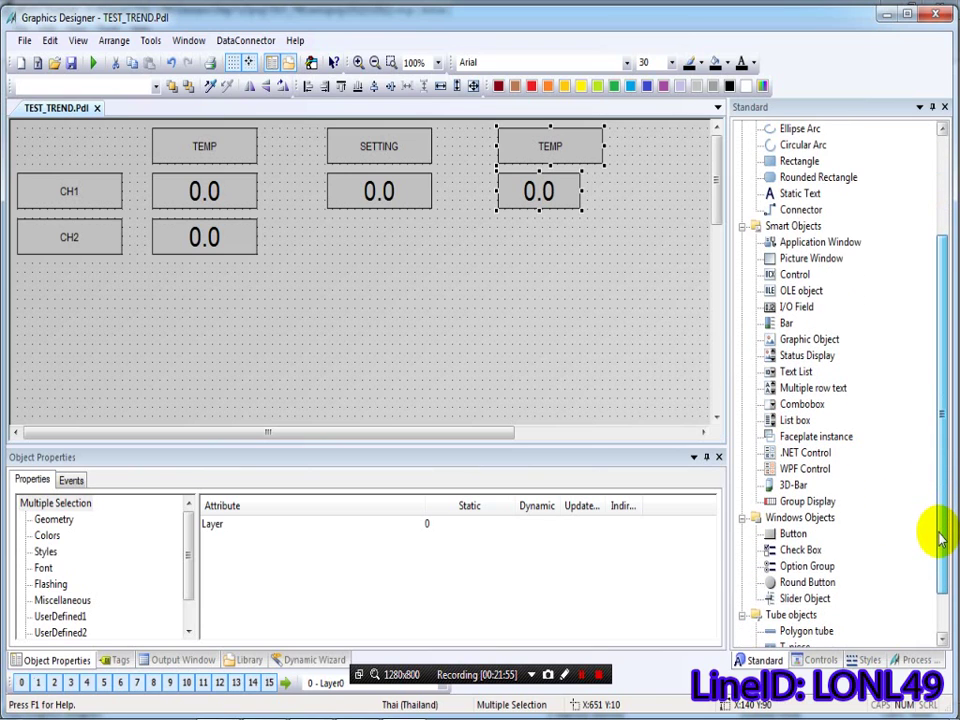
left_click(790, 597)
mouse_move(442, 131)
left_mouse_down()
mouse_move(444, 214)
mouse_move(462, 288)
mouse_move(460, 268)
left_mouse_up()
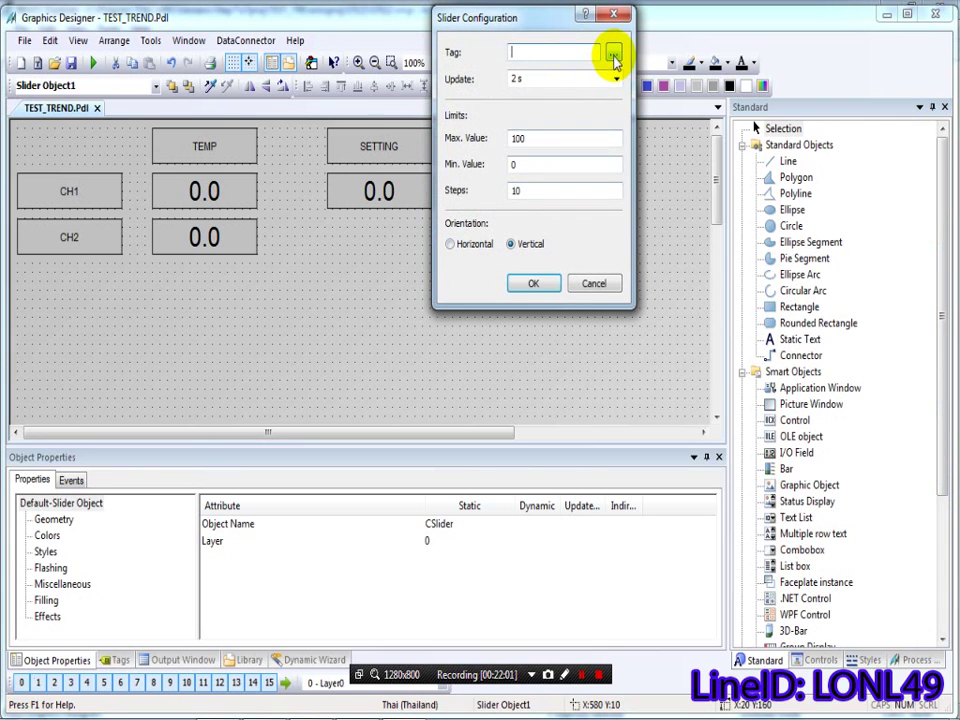
Step: Link the new slider to the SETTING tag and set its update cycle to Upon change
left_click(613, 53)
left_click(508, 259)
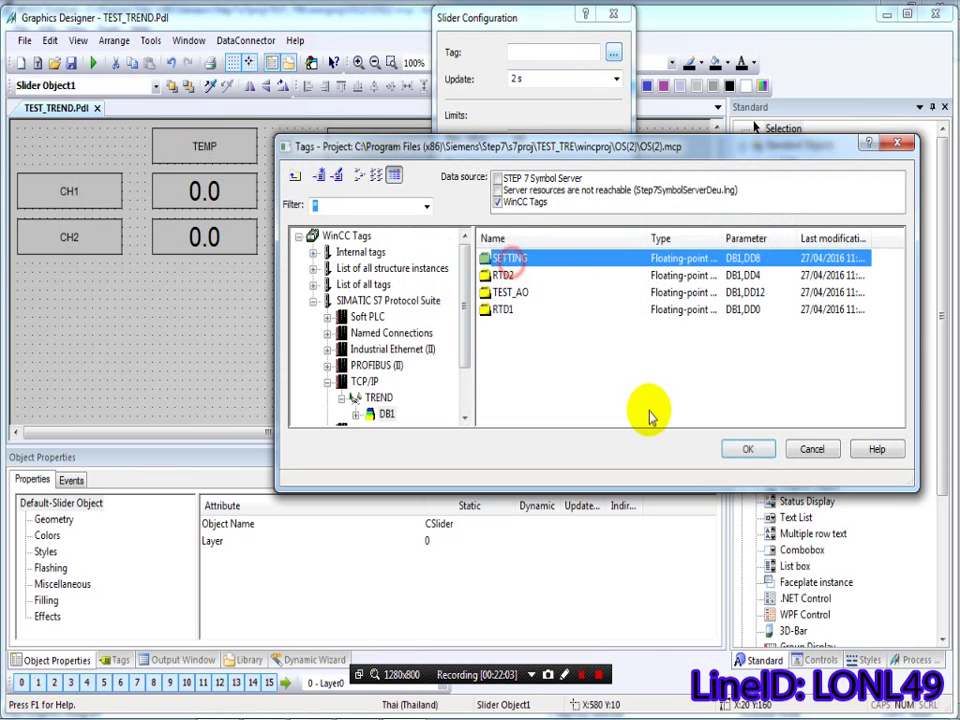
left_click(757, 450)
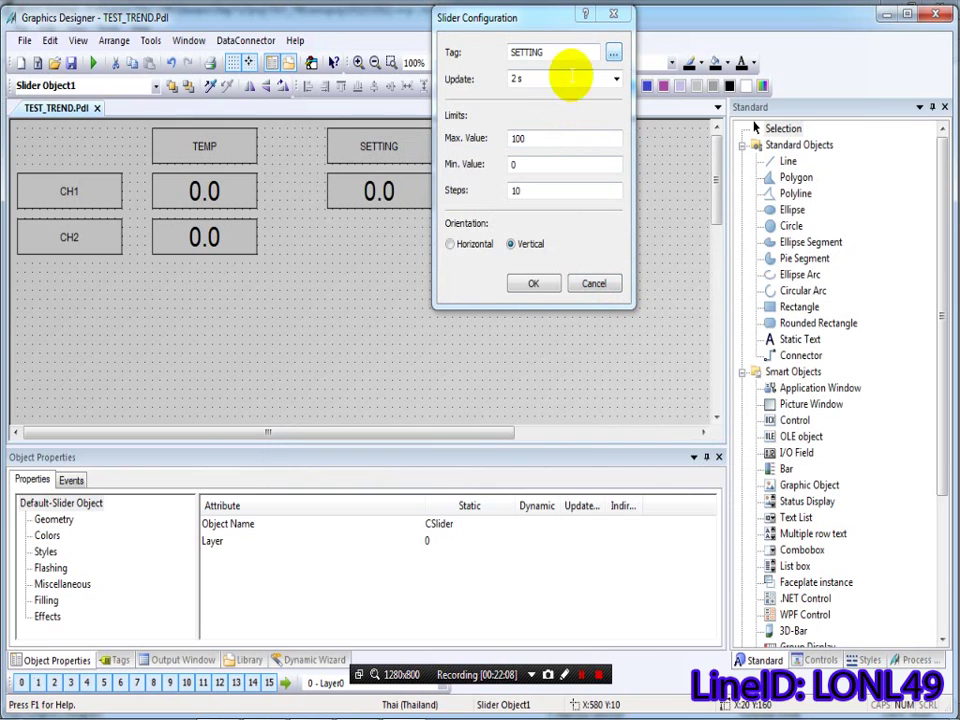
left_click(616, 79)
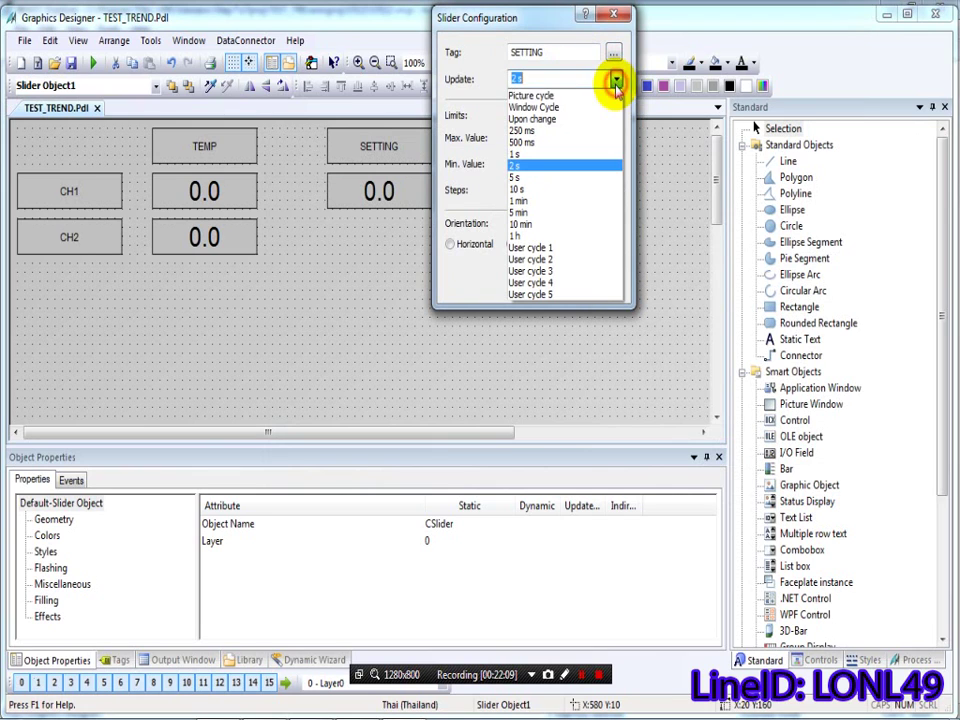
left_click(563, 119)
left_click(533, 284)
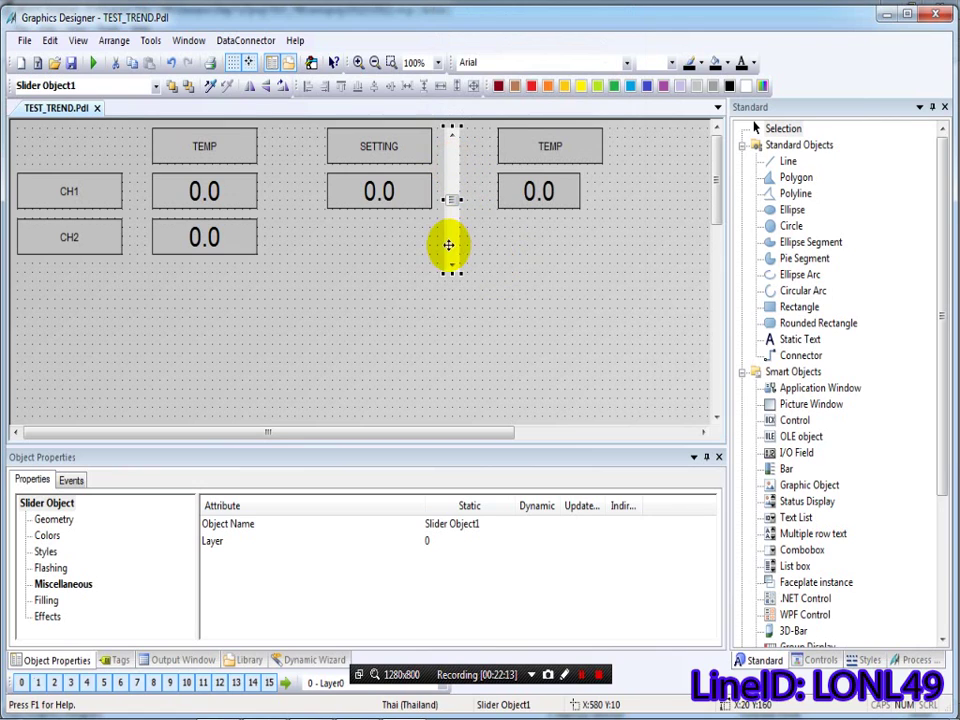
Step: Set the slider's Operation Steps attribute to 5
left_click(63, 583)
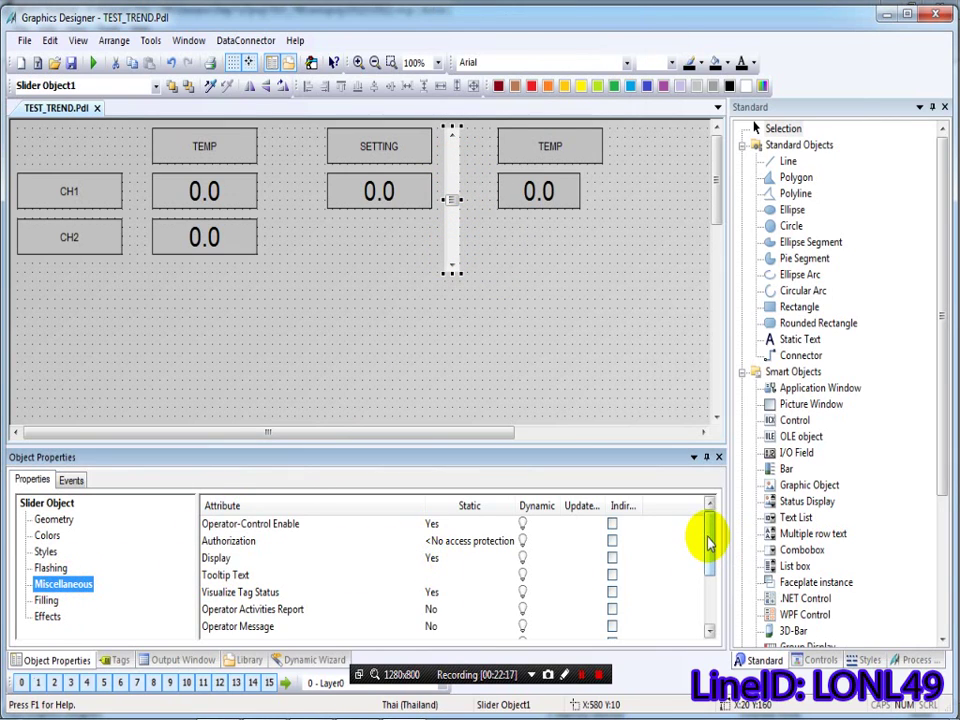
left_click_drag(708, 541, 708, 591)
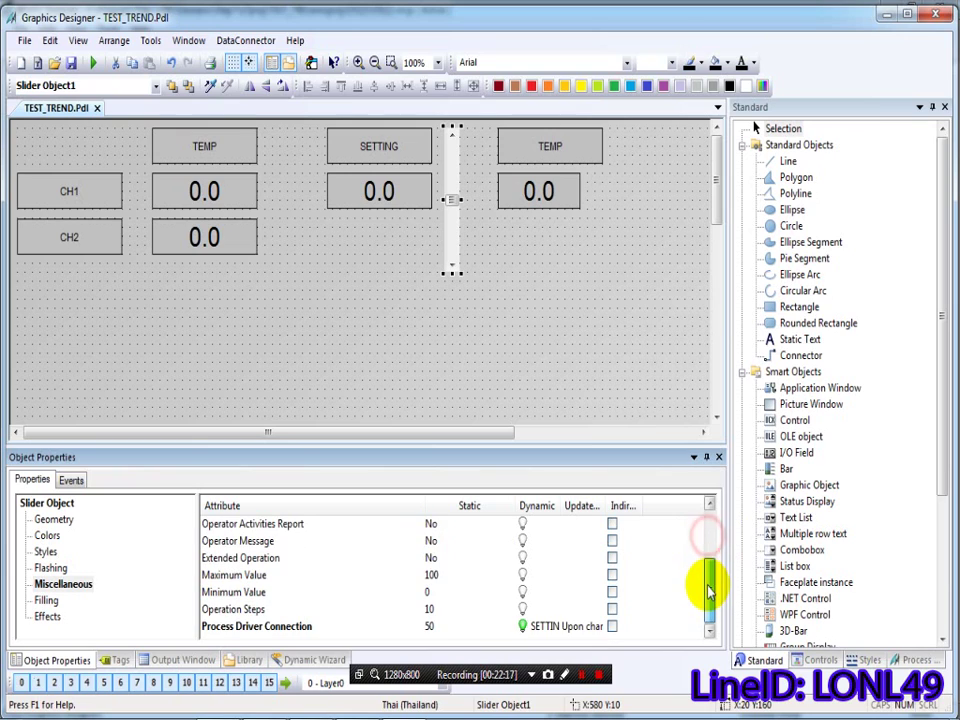
left_click(429, 610)
left_click(430, 608)
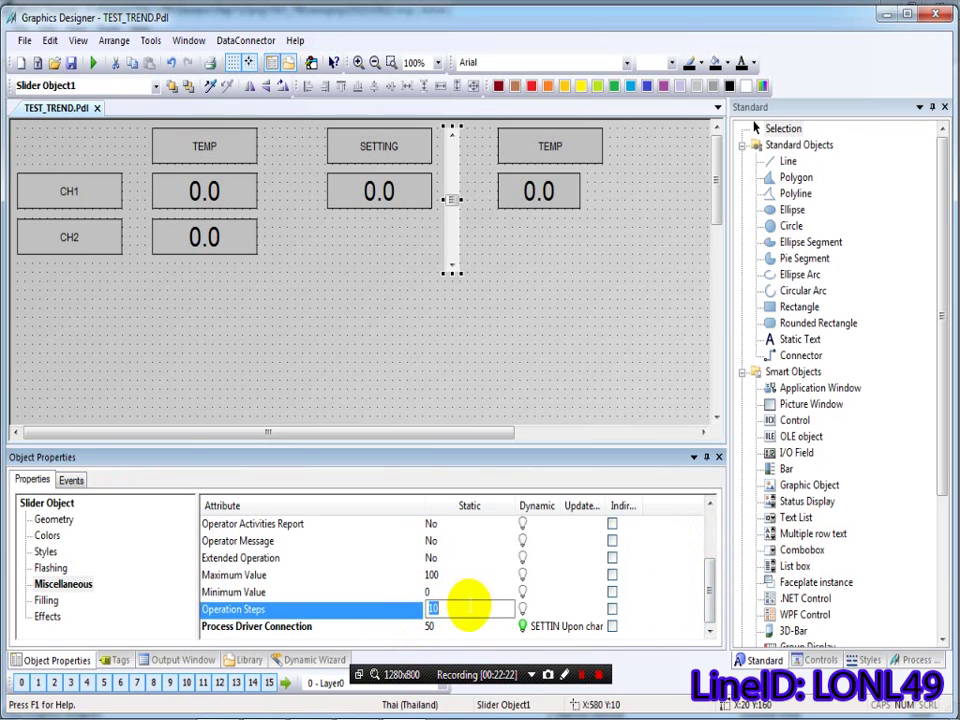
type("5")
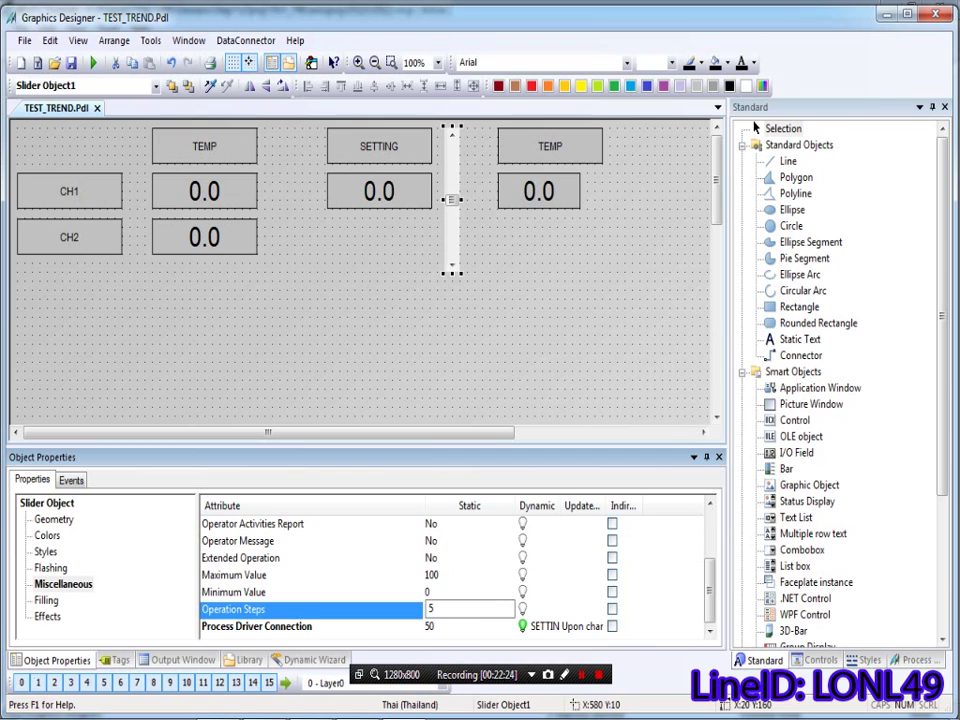
left_click(370, 300)
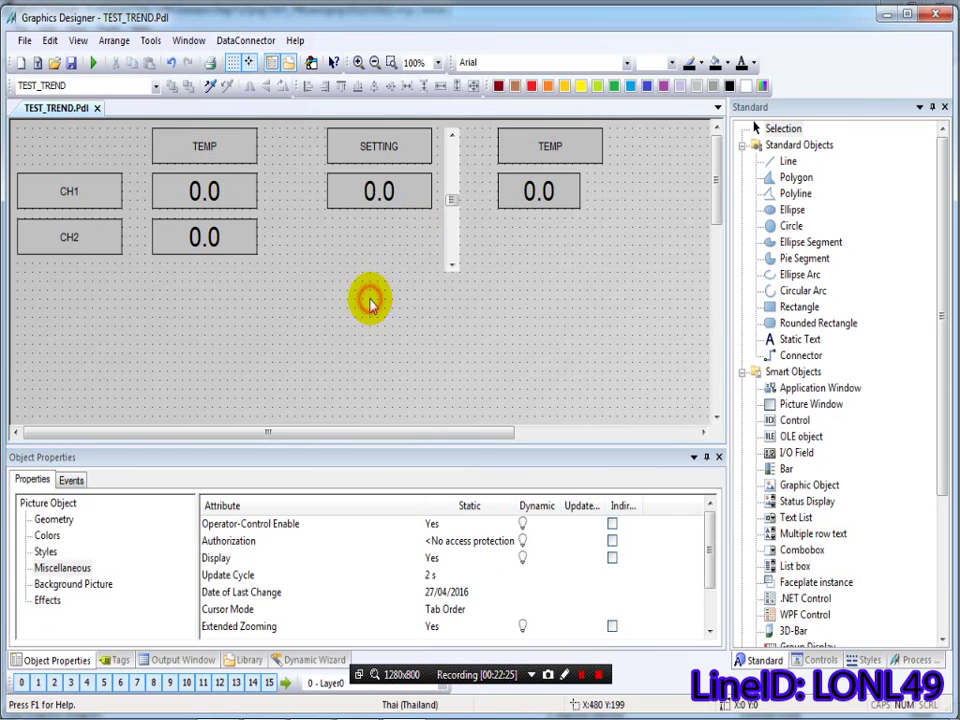
Step: Shorten the slider from its lower end so that it ends within the CH2 row
left_click(456, 264)
left_click_drag(452, 273, 452, 254)
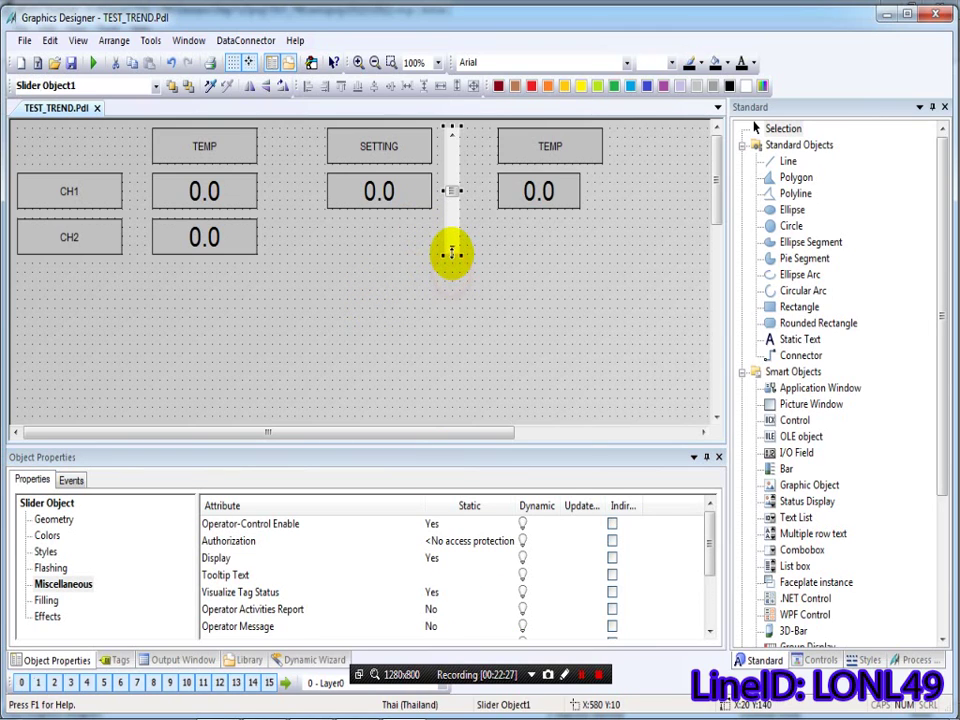
left_click(552, 230)
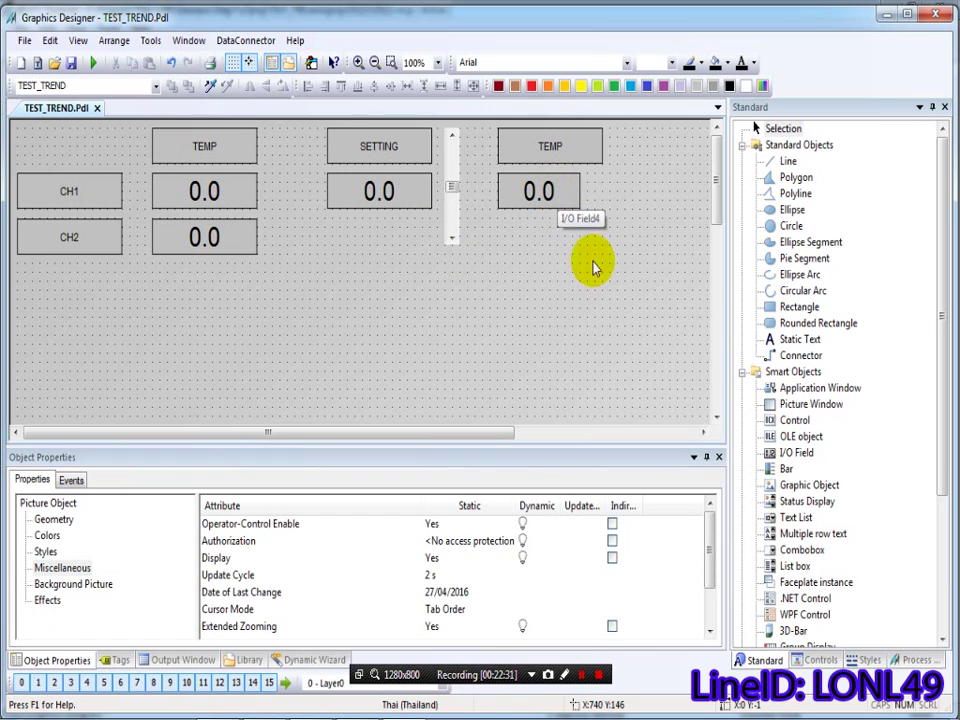
Step: Open the Tanks folder under PlantElements in the global library
left_click(287, 64)
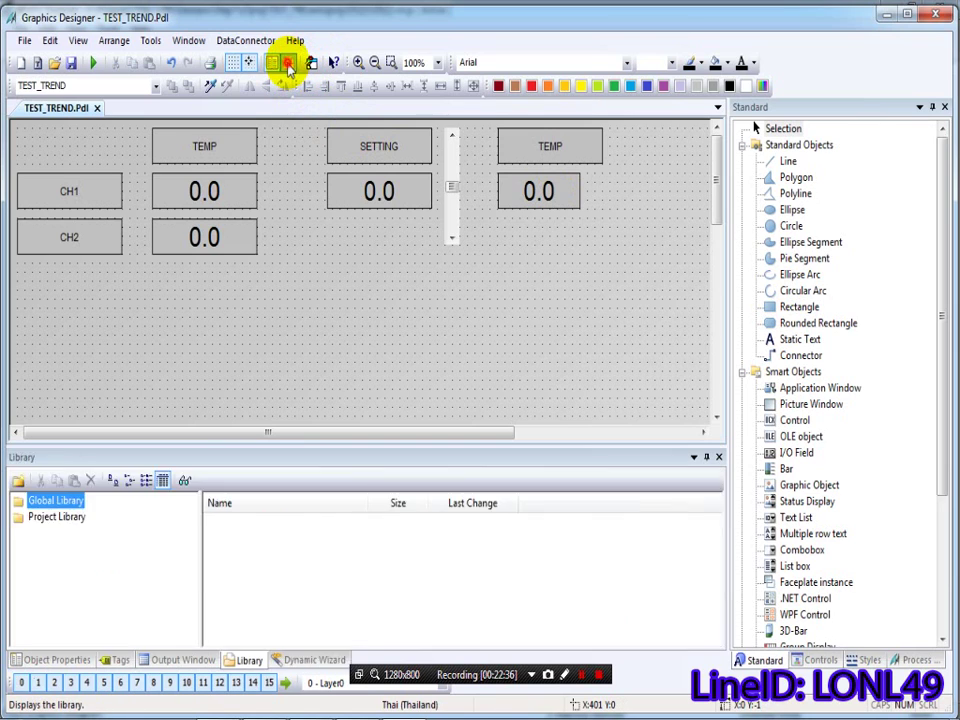
left_click(287, 64)
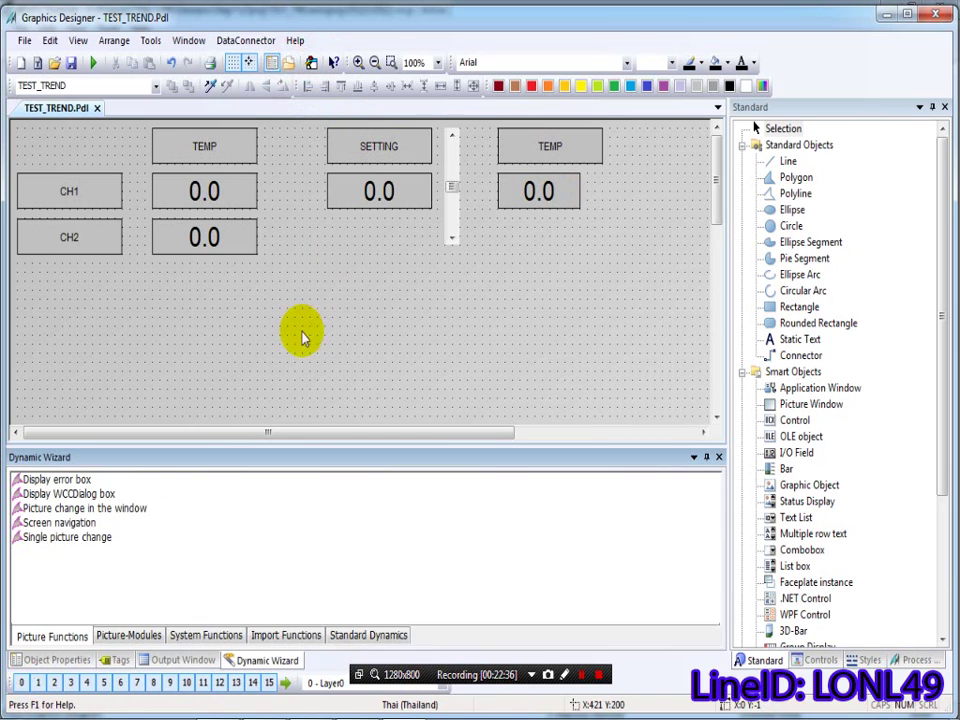
left_click(288, 63)
left_click(250, 558)
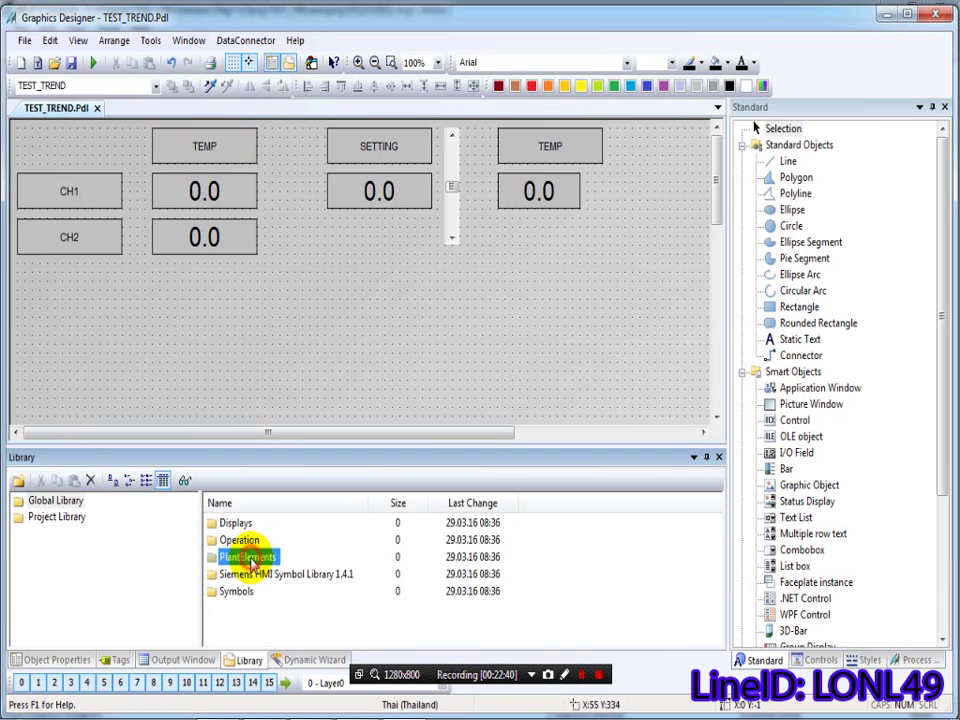
double_click(250, 558)
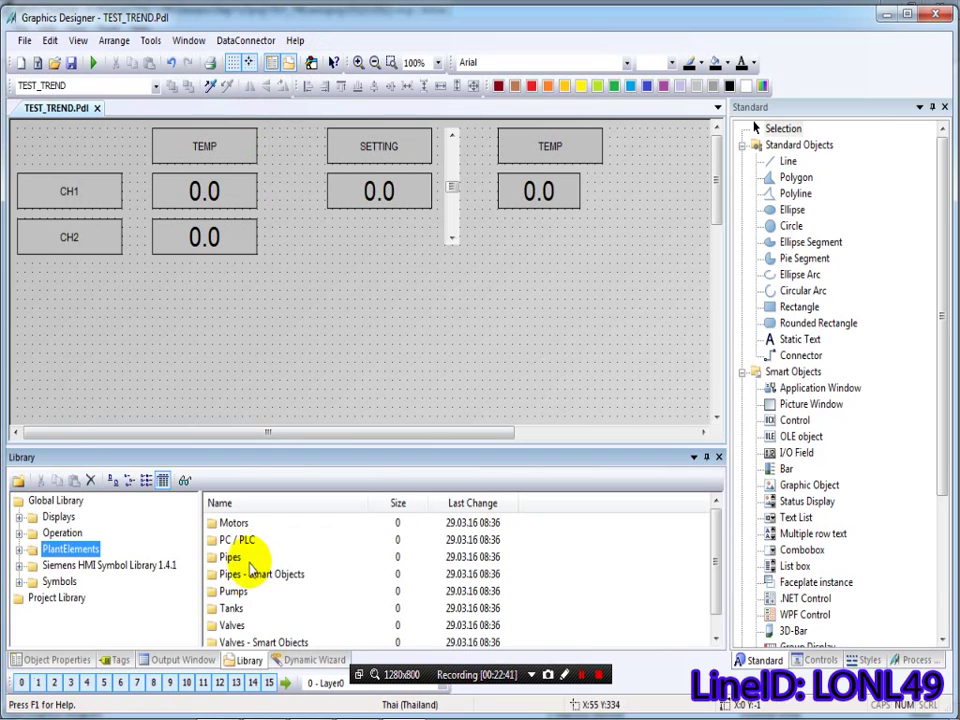
double_click(232, 608)
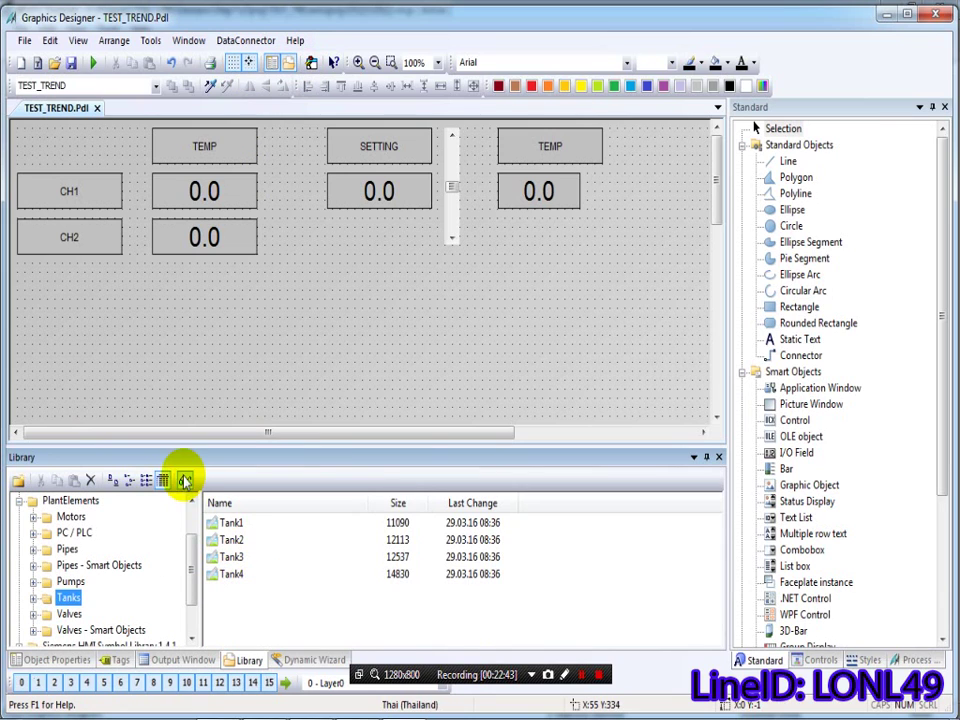
Step: Show symbol previews in the library and place Tank3 beneath the second TEMP I/O field at X 690, Y 110
left_click(184, 478)
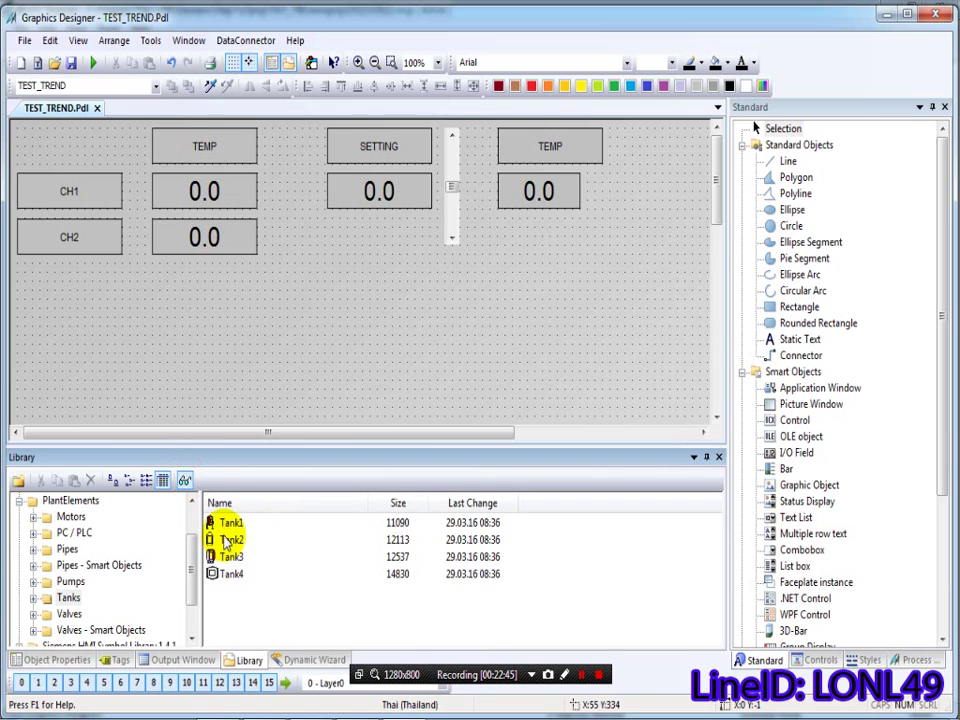
left_click(229, 557)
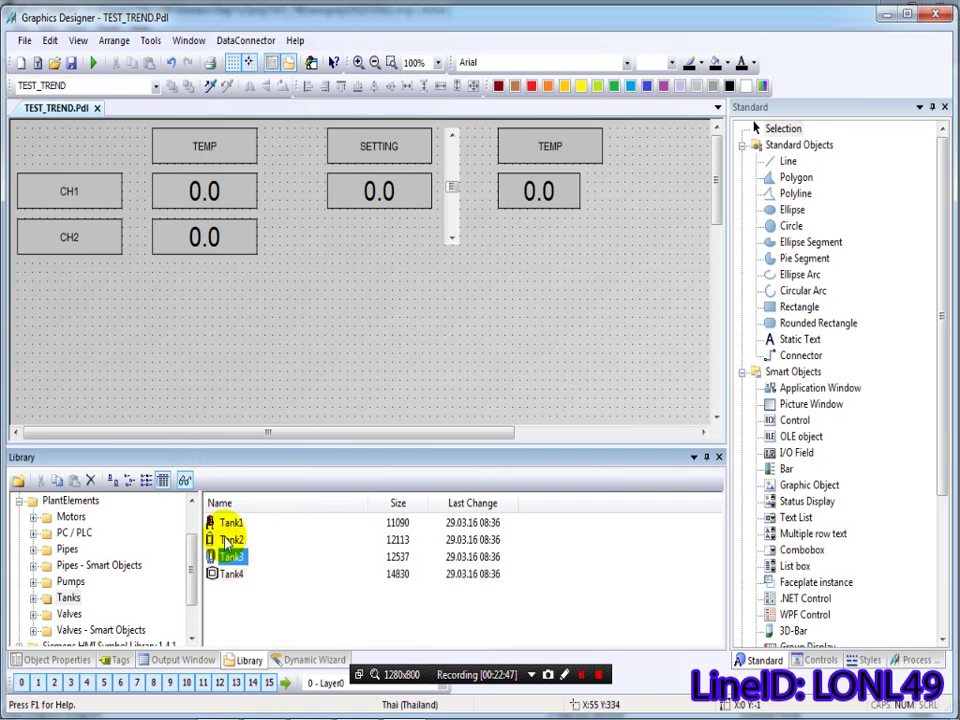
left_click_drag(225, 555, 520, 230)
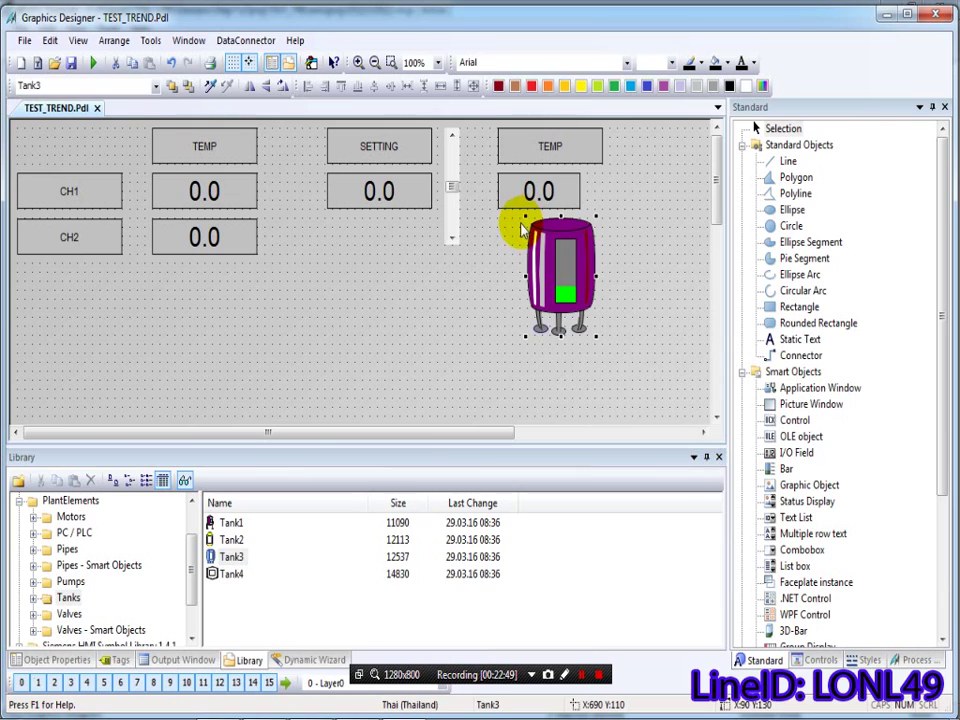
Step: Set the static Process value in Tank3's tag assignment to 5
double_click(561, 278)
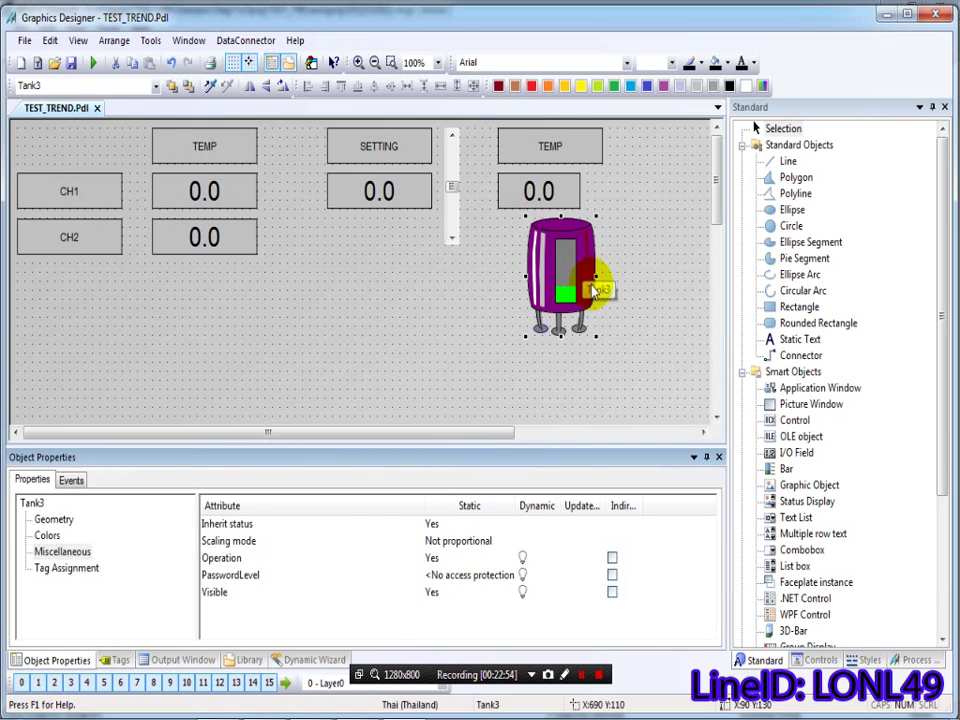
left_click(84, 568)
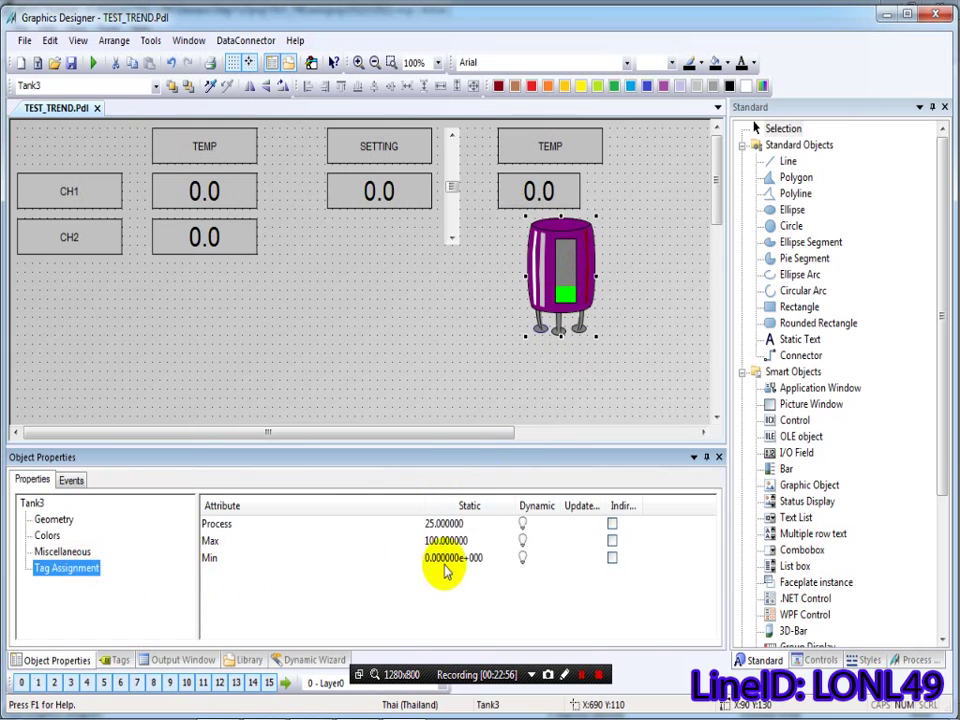
double_click(444, 523)
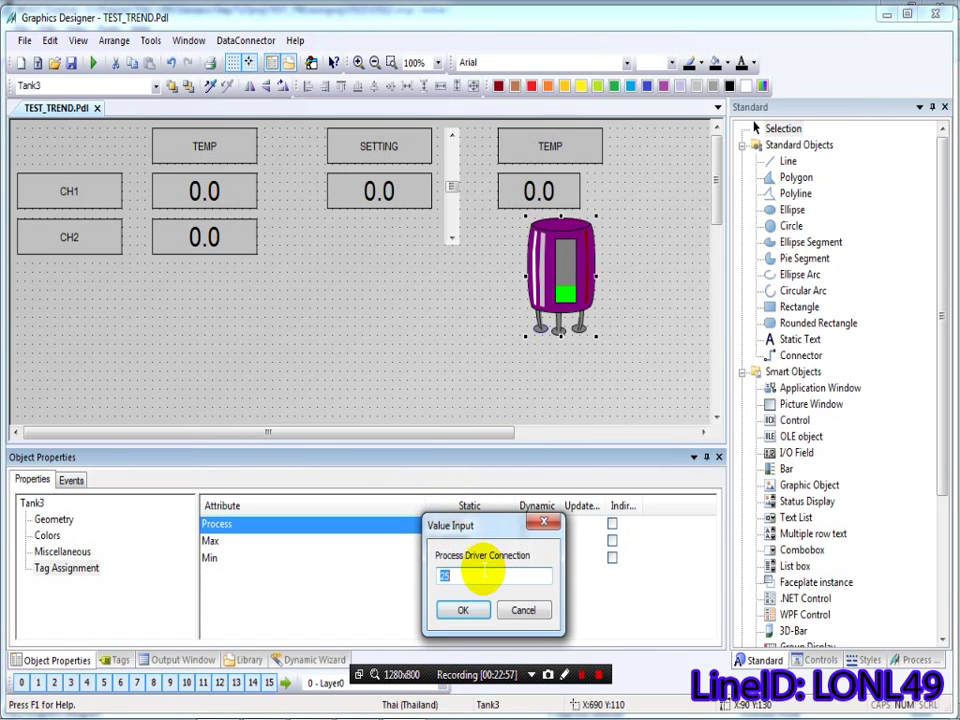
type("5")
left_click(462, 610)
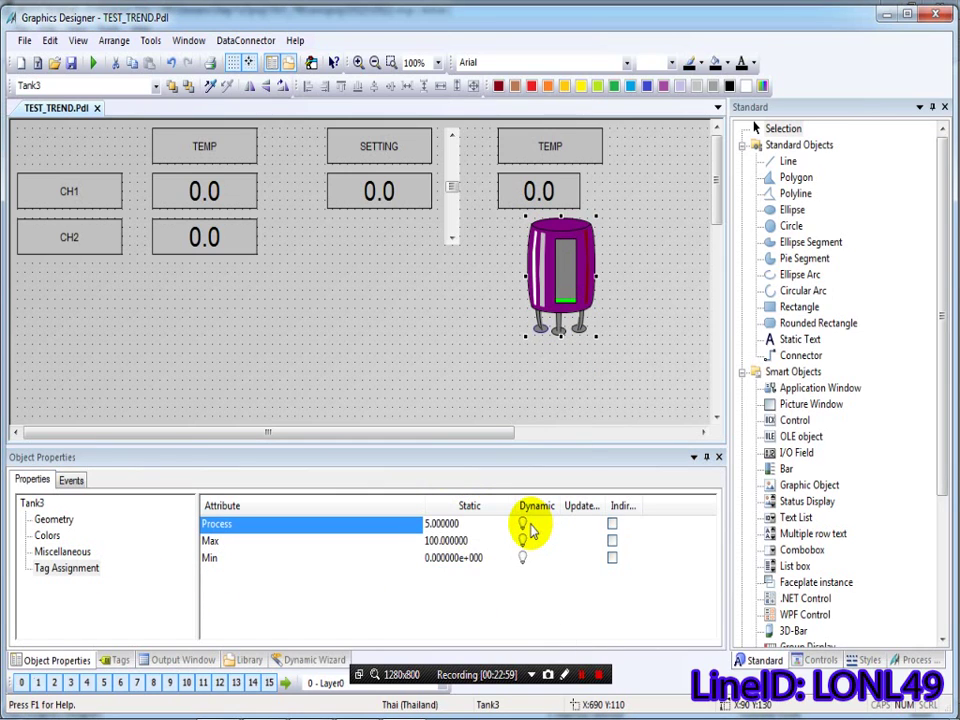
Step: Make Tank3's Process attribute dynamic by linking it to the TEST_AO tag
left_click(531, 557)
left_click(533, 523)
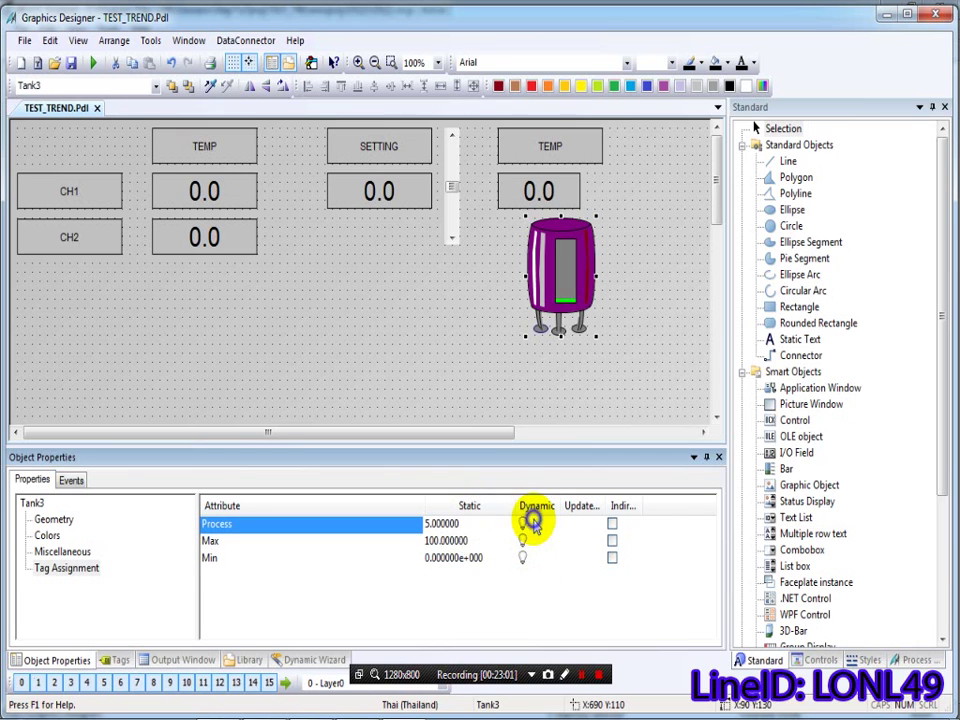
right_click(533, 523)
left_click(580, 589)
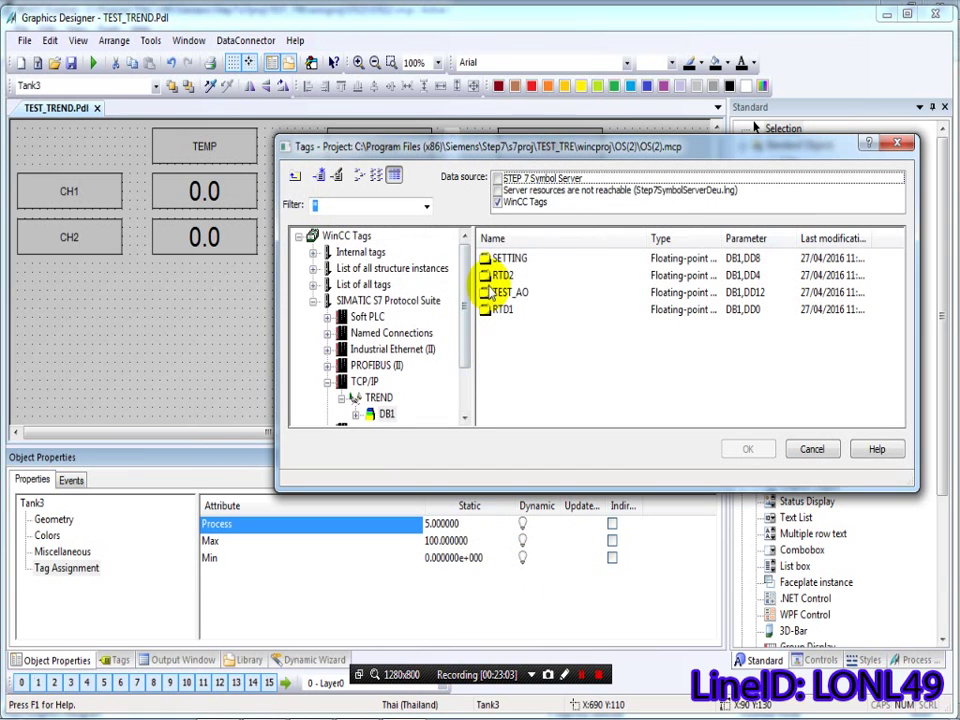
left_click(510, 292)
left_click(750, 449)
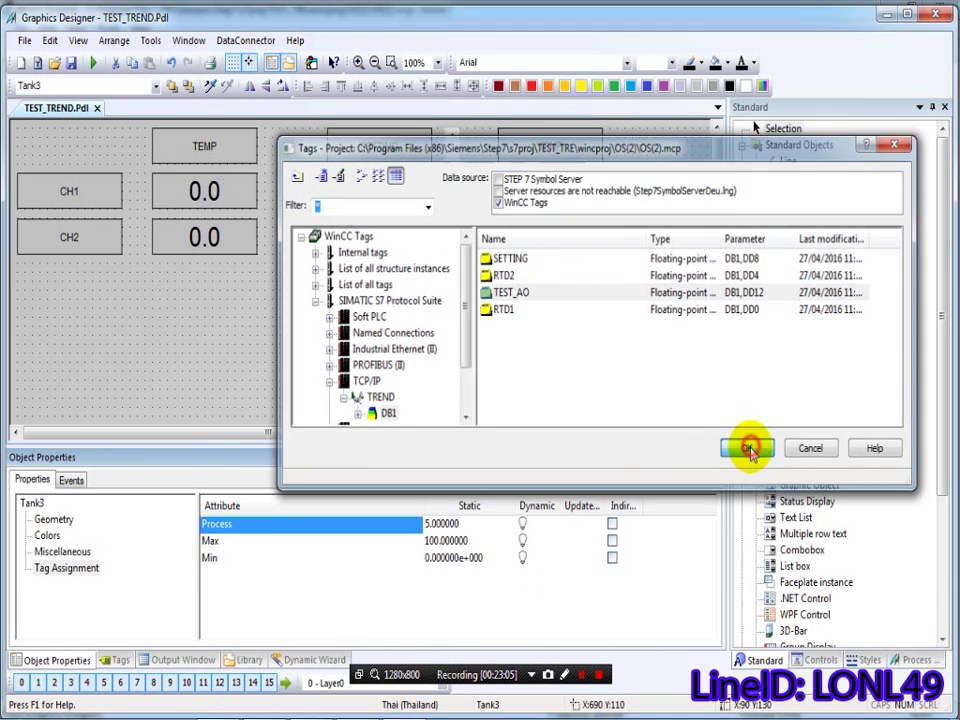
Step: Enlarge Tank3 to about 230 × 180
left_click_drag(593, 338, 697, 378)
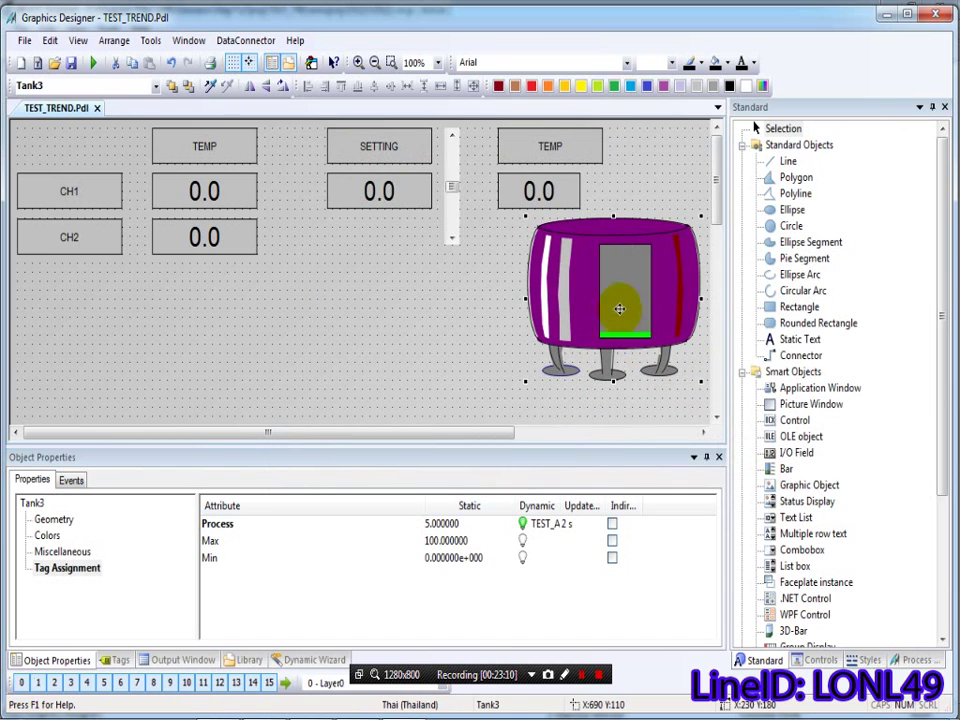
left_click(537, 190)
left_click(597, 282)
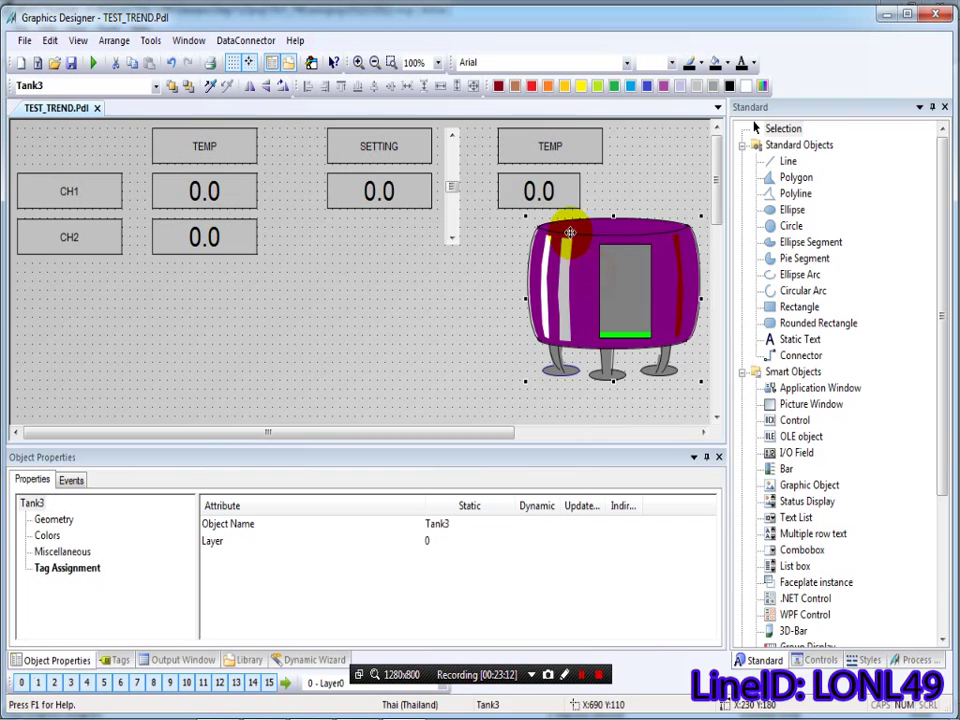
Step: Move Tank3 to X 640, Y 10 and send it behind the second TEMP heading and its I/O field
left_click(476, 326)
left_click(560, 265)
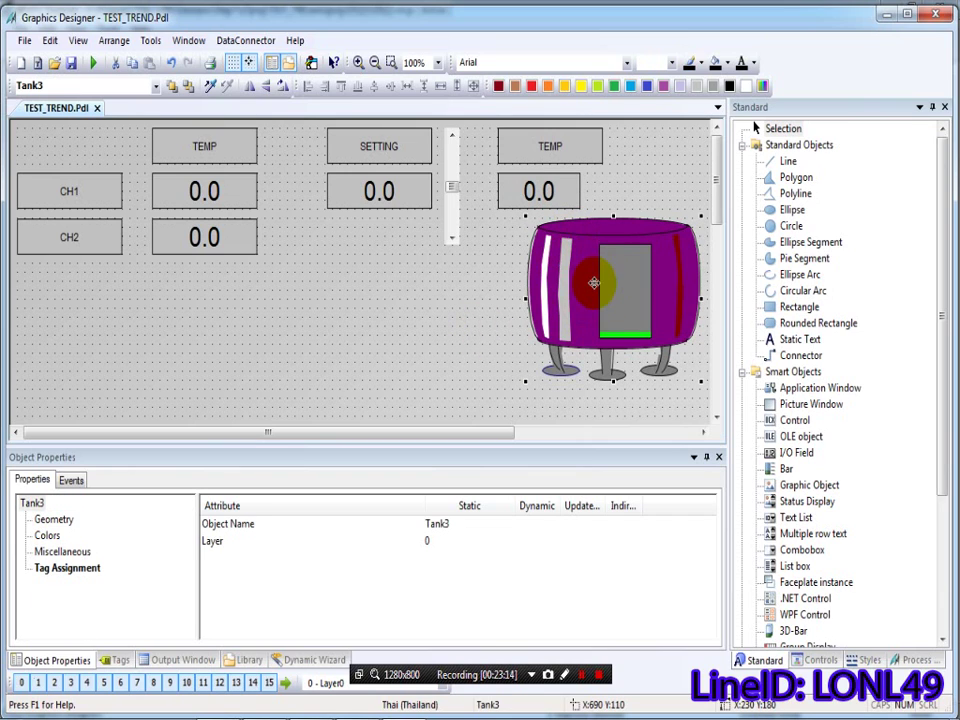
left_click_drag(596, 290, 561, 197)
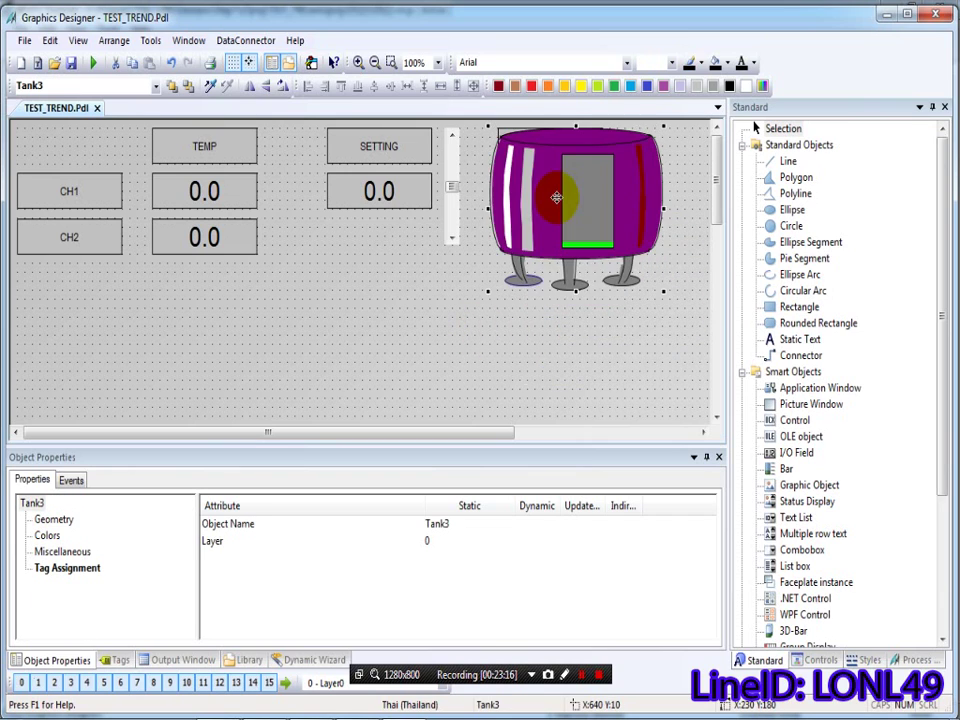
left_click(190, 89)
Step: Change the text of the heading over the tank to ANALOG OUTPUT
left_click(552, 148)
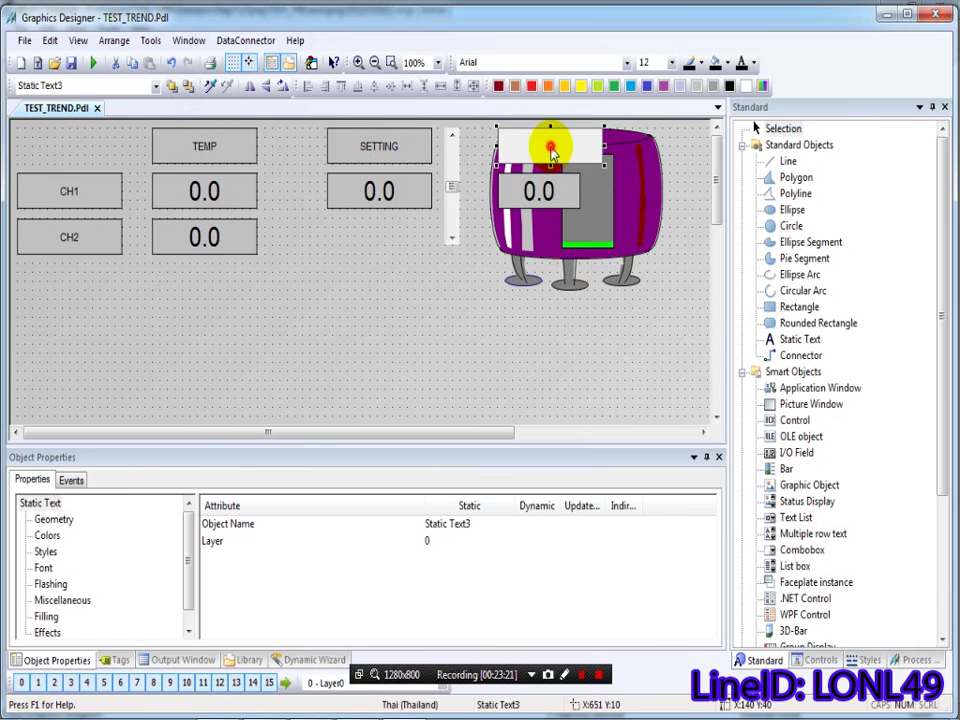
double_click(552, 148)
type("a")
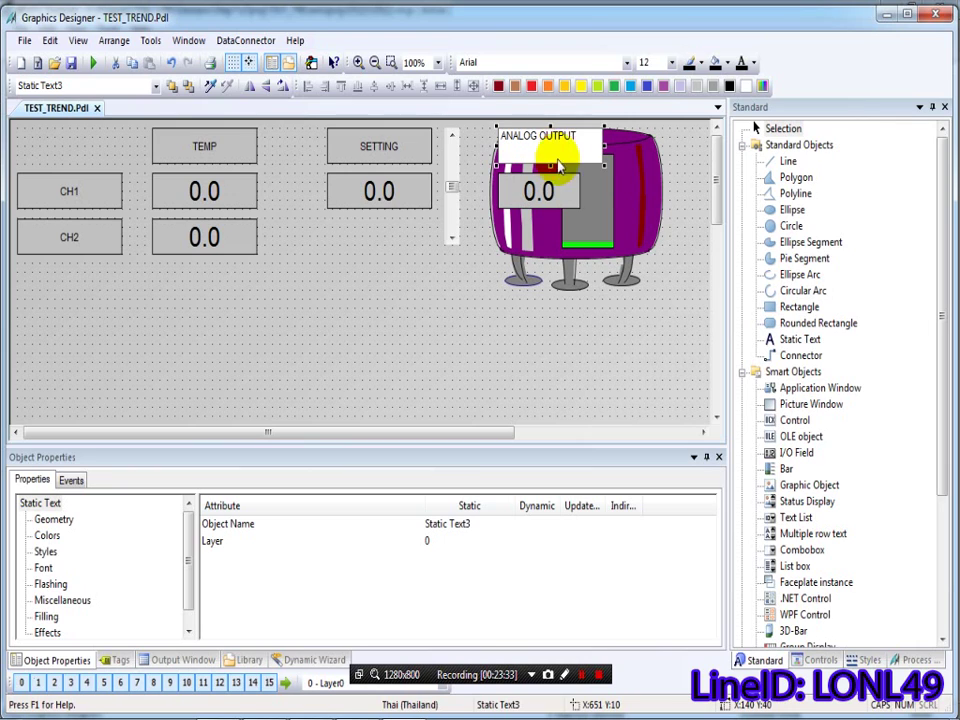
Step: Move the ANALOG OUTPUT heading below the tank to about X 695, Y 196 and reduce its size to about 140 × 20
left_click(686, 150)
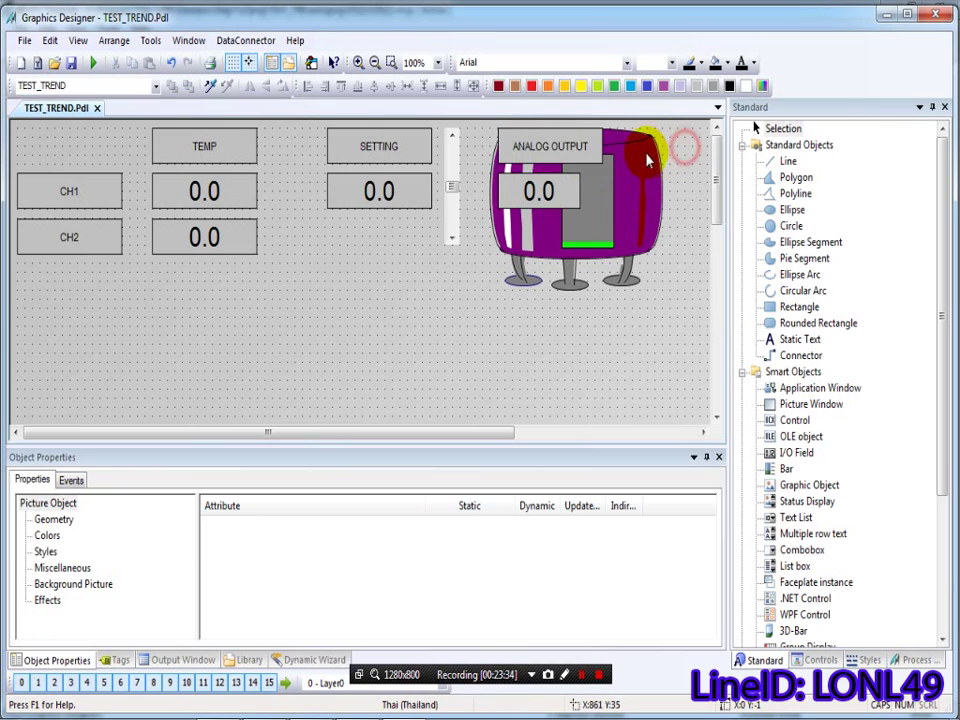
left_click(558, 148)
left_click_drag(554, 147, 590, 320)
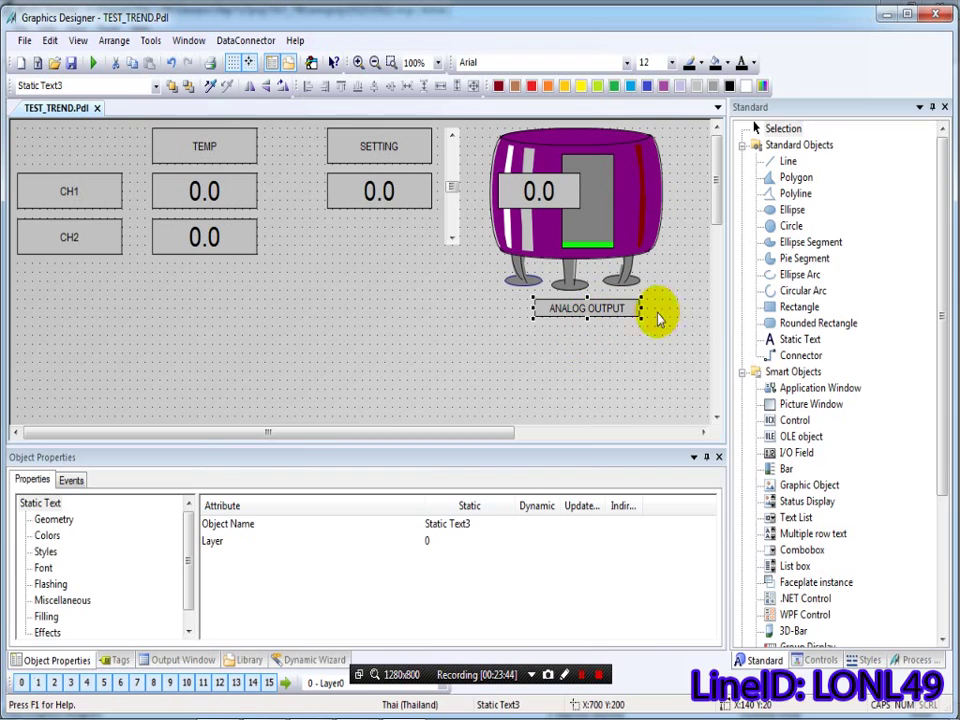
key("Left")
key("Left")
key("Left")
key("Up")
key("Up")
key("Up")
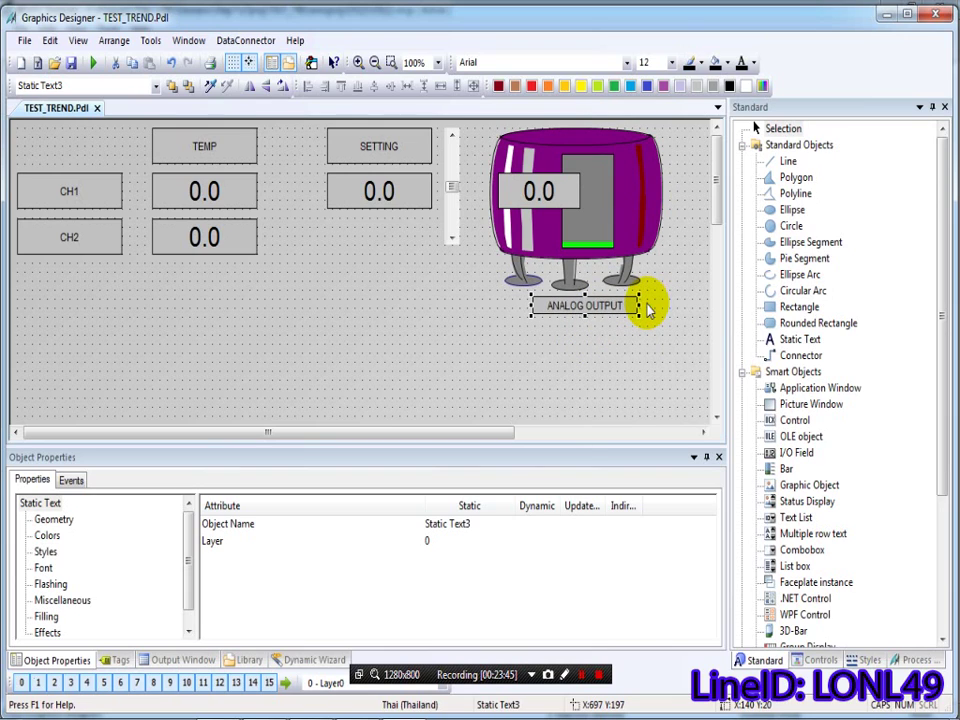
left_click_drag(550, 293, 555, 298)
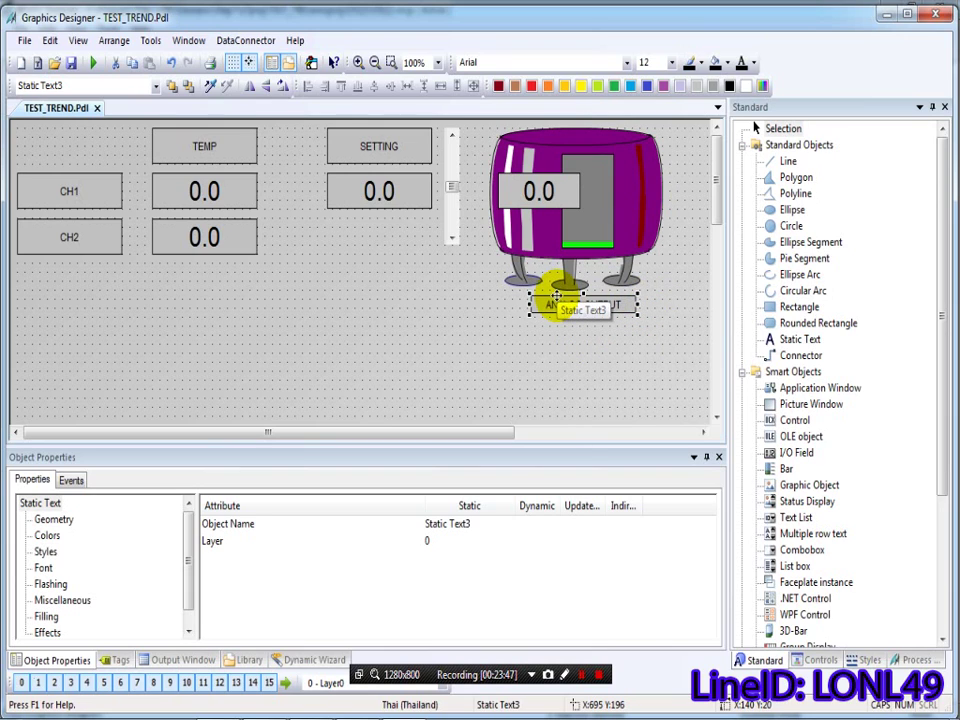
Step: Narrow the I/O field over the tank to about 79 × 40 and move it to X 650, Y 70
left_click(581, 191)
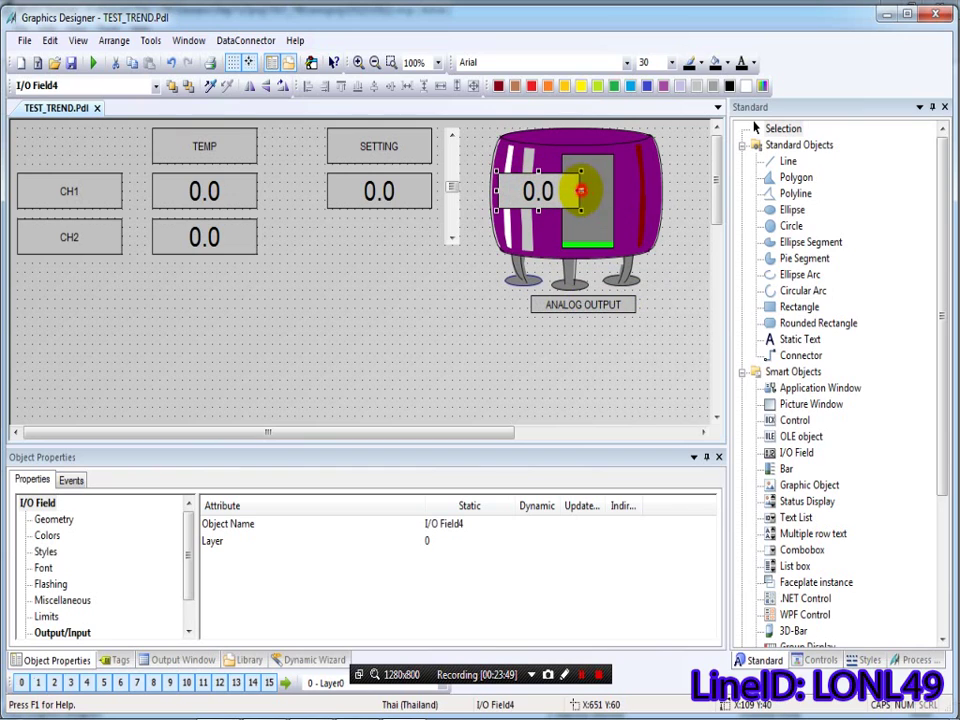
left_click_drag(581, 191, 532, 201)
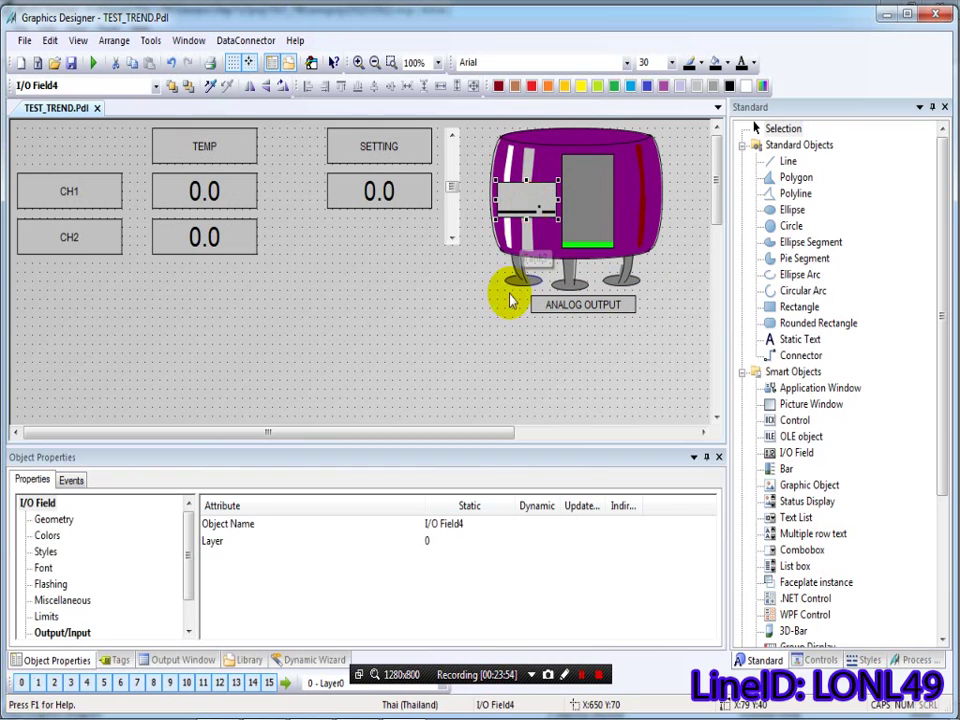
left_click(429, 317)
Step: Relink the Output Value of the tank's I/O field to the TEST_AO tag
left_click(514, 199)
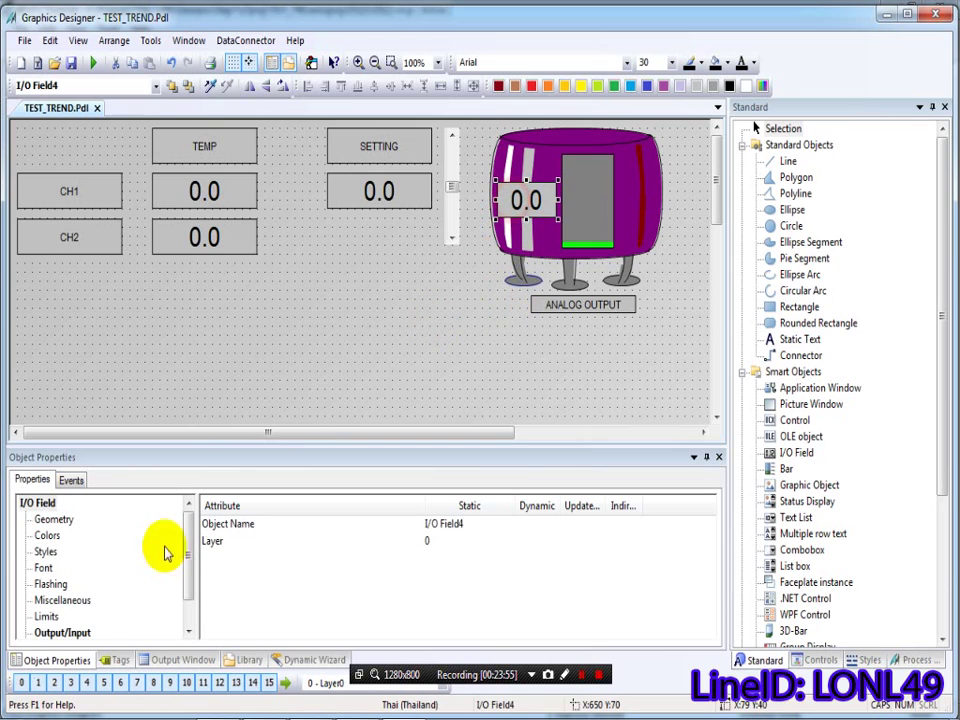
left_click(86, 631)
left_click(538, 562)
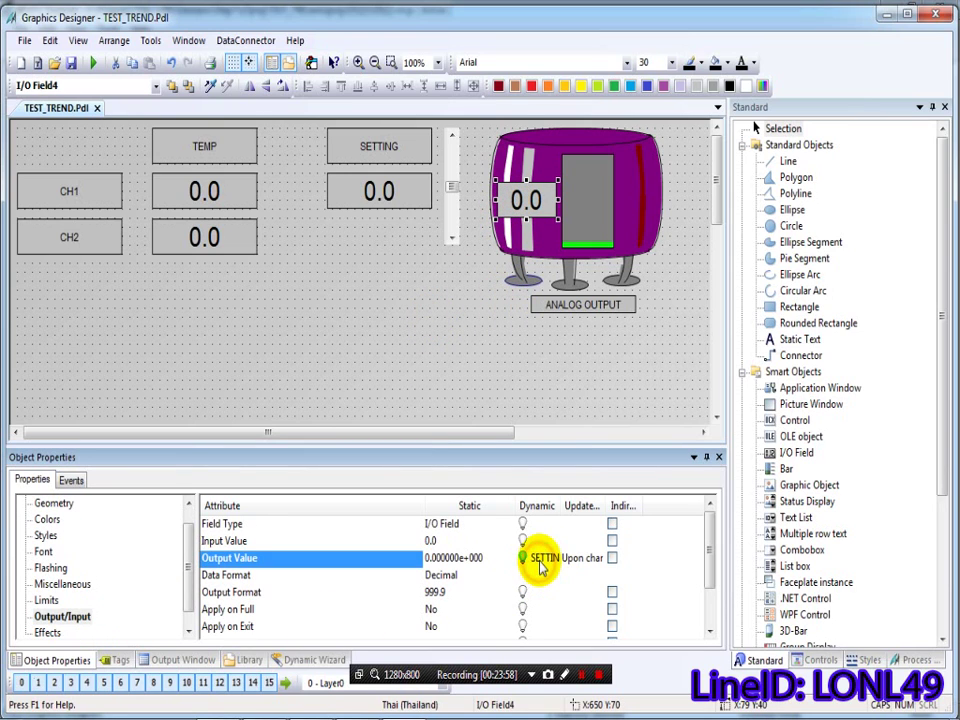
right_click(541, 563)
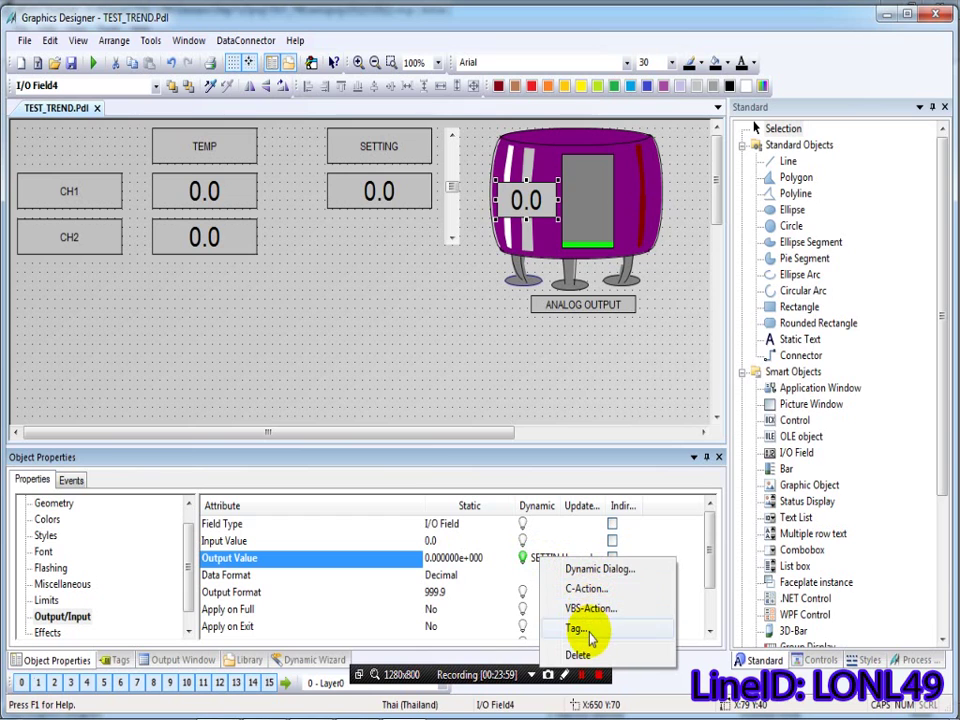
left_click(577, 628)
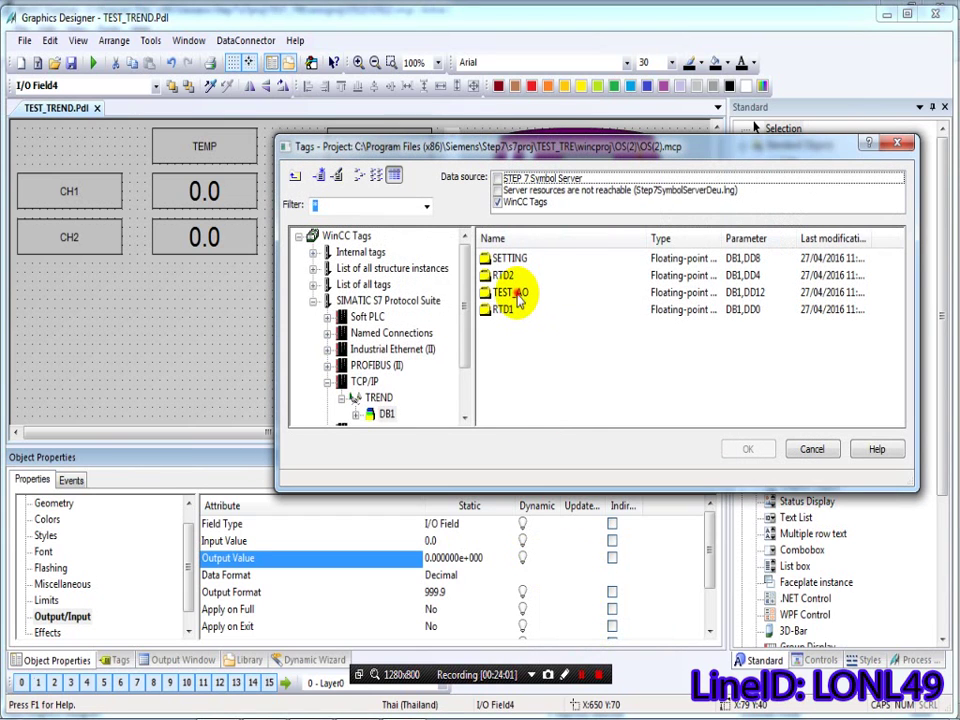
left_click(512, 292)
left_click(758, 449)
left_click(443, 321)
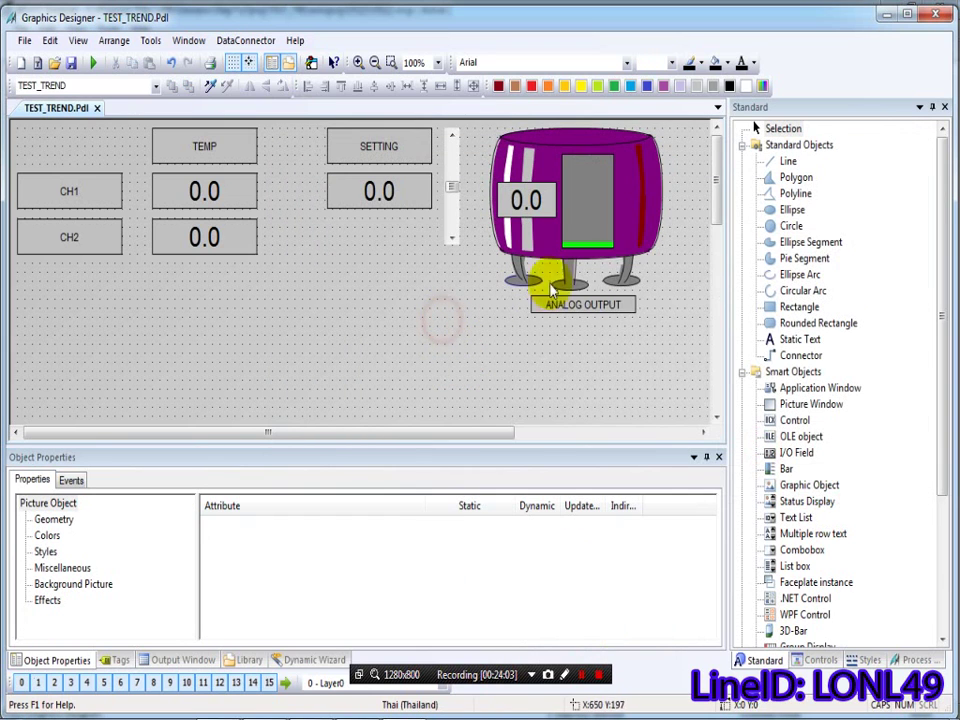
Step: Widen Tank3 to about 330 × 180 and widen the I/O field on it
left_click(576, 140)
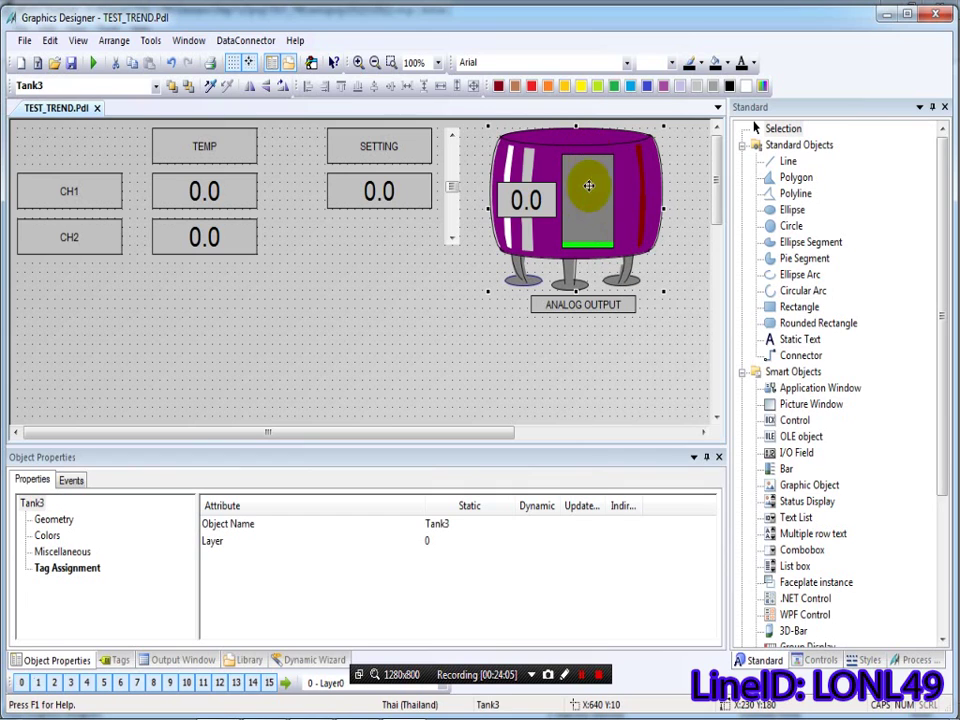
scroll(519, 418, "right", 2)
left_click(519, 418)
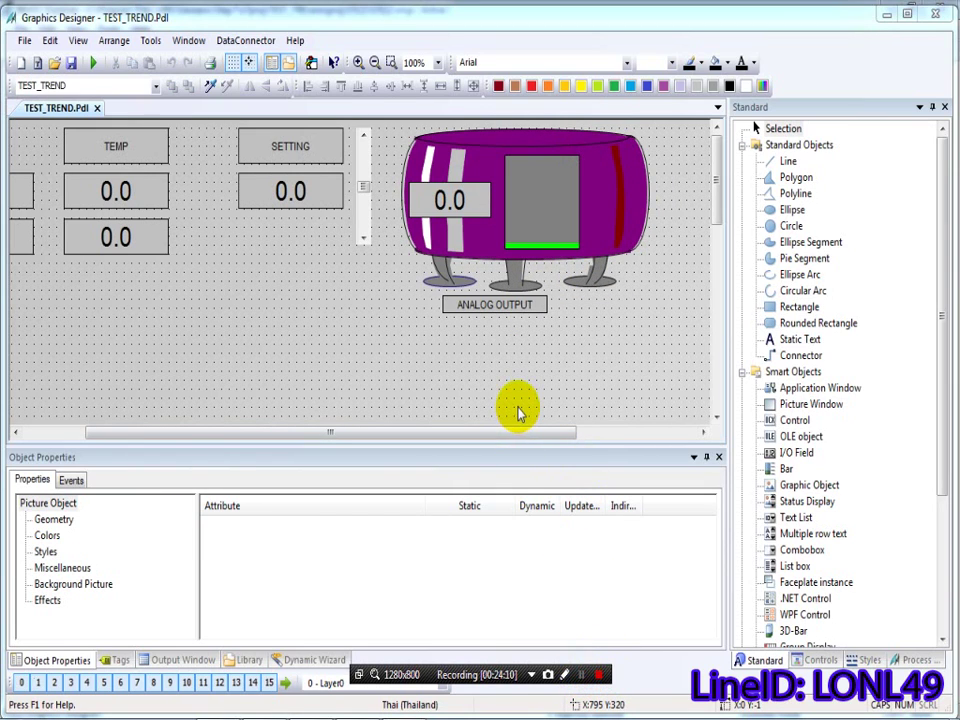
Step: Test the picture in runtime by entering 100 in the setting field, and close the runtime
left_click(95, 63)
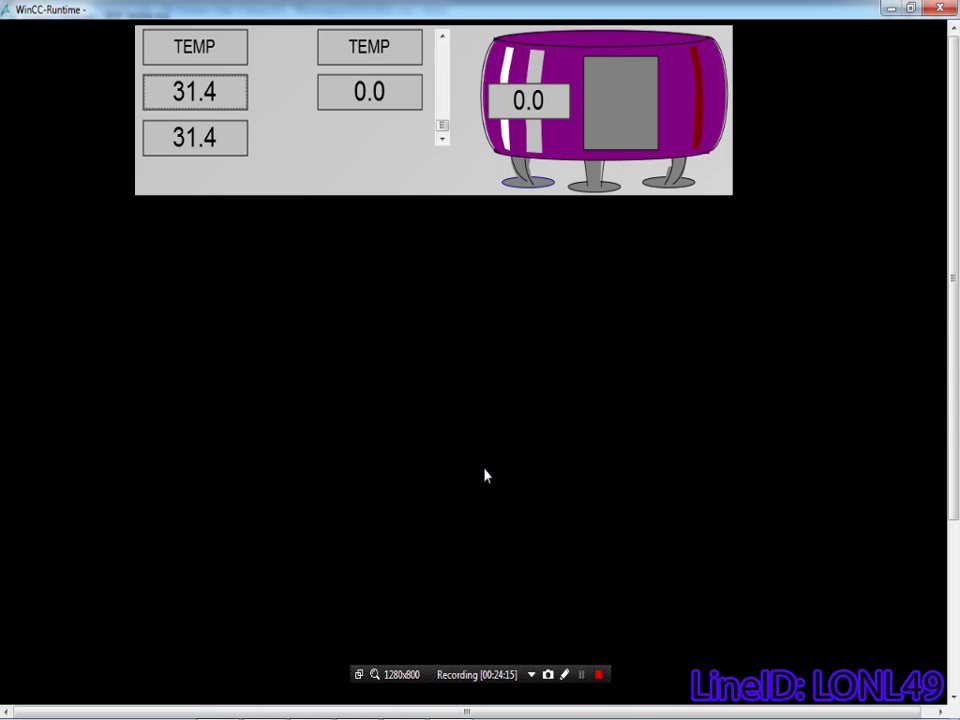
left_click(364, 95)
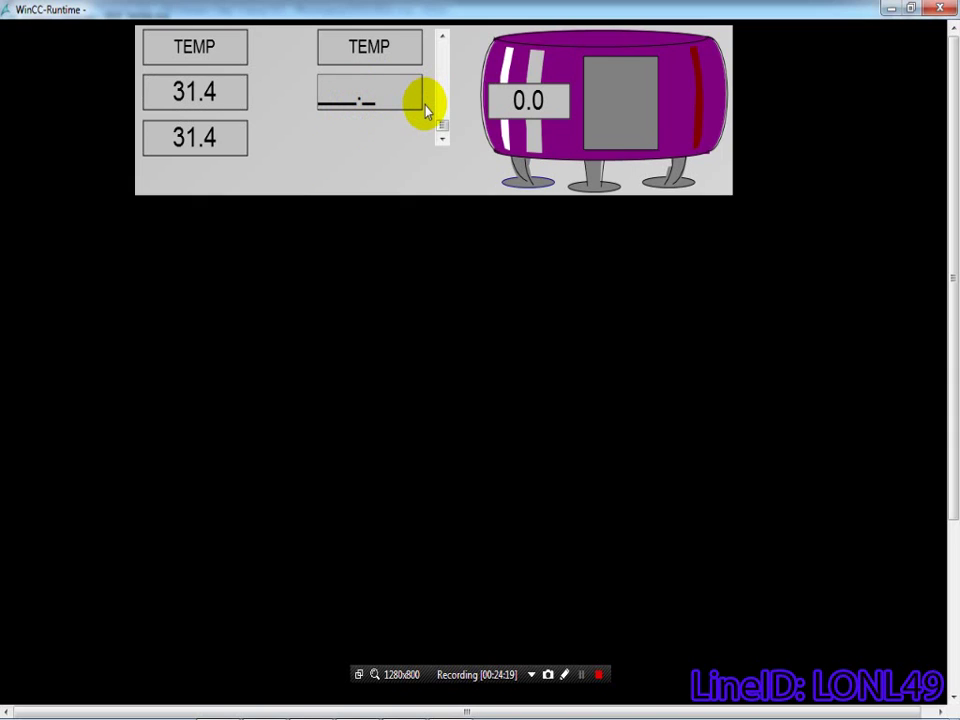
type("1")
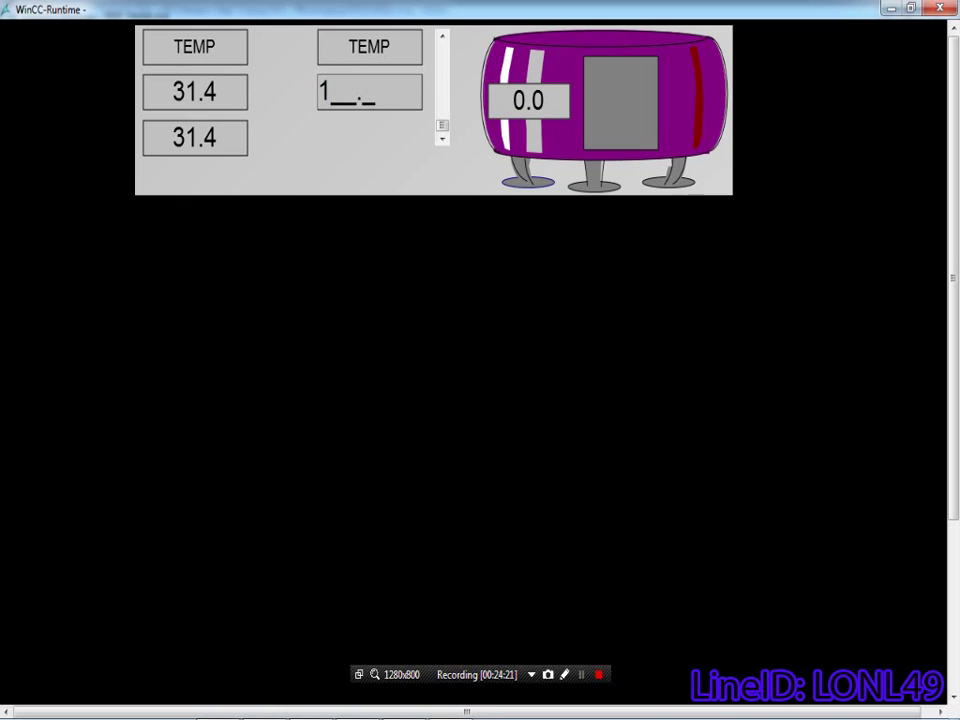
type("00")
key("Return")
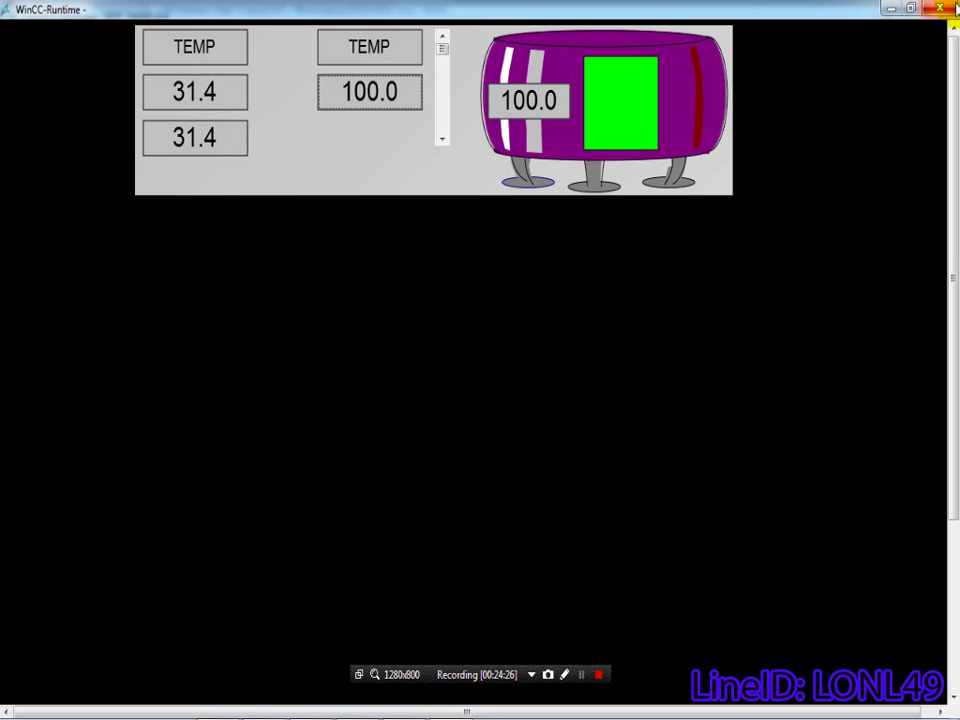
left_click(945, 10)
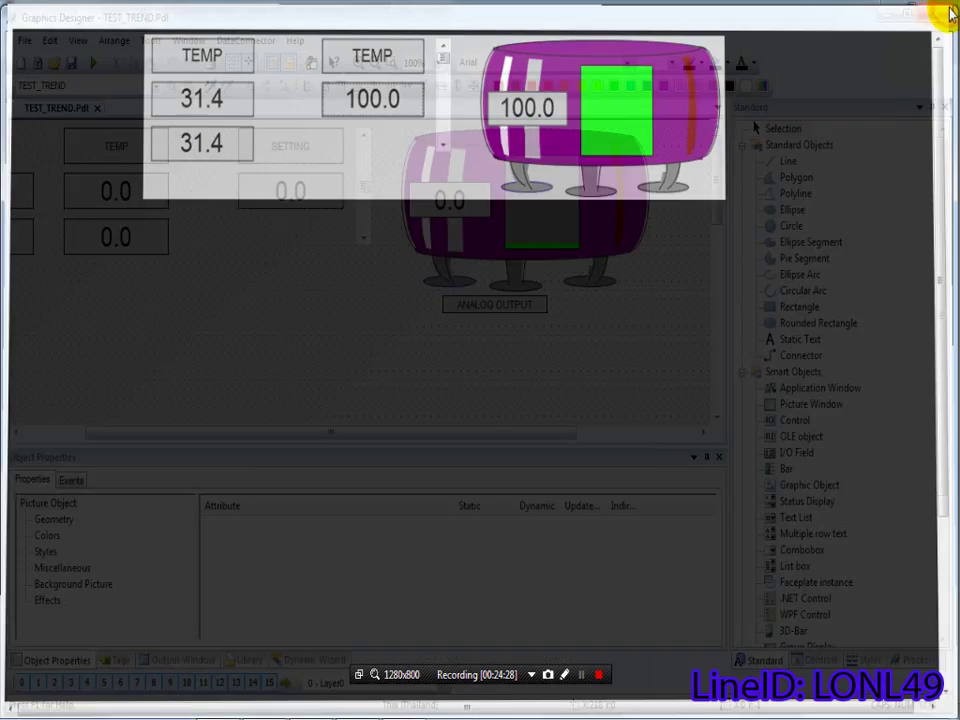
Step: Select Tank3 in the picture
left_click(580, 205)
left_click(622, 189)
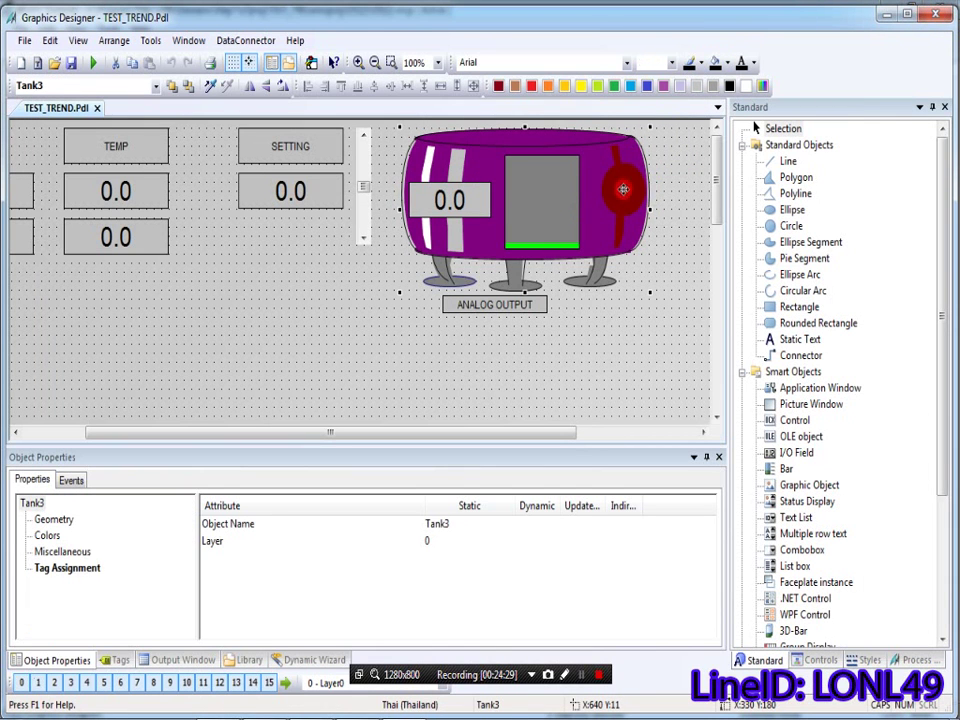
right_click(610, 193)
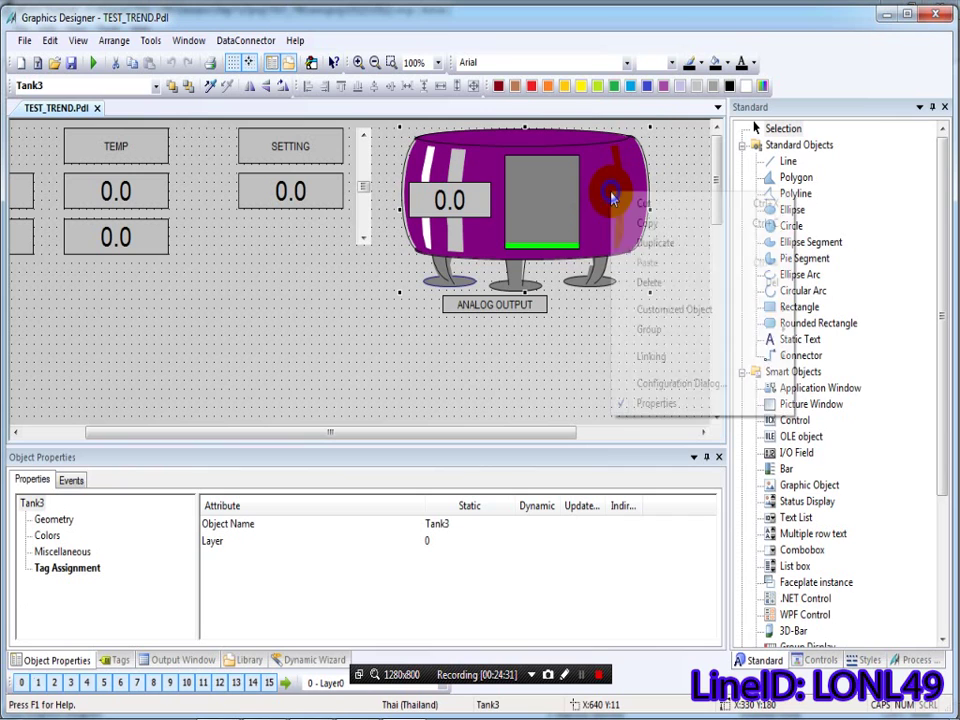
left_click(663, 386)
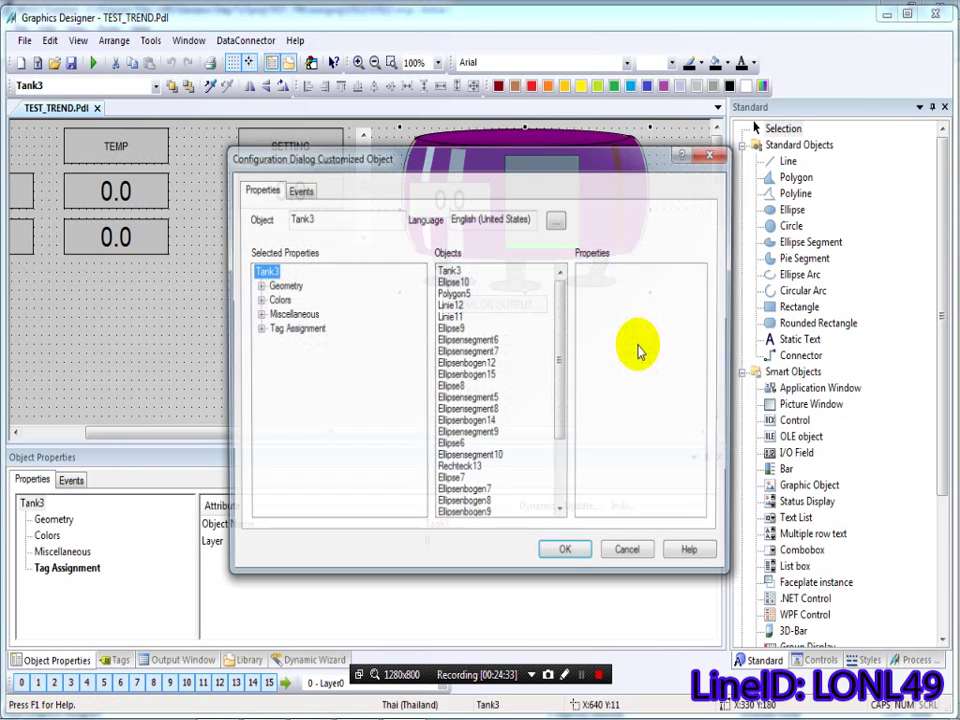
left_click(714, 153)
Step: Set the update cycle of Tank3's Process tag connection to Upon change
left_click(100, 568)
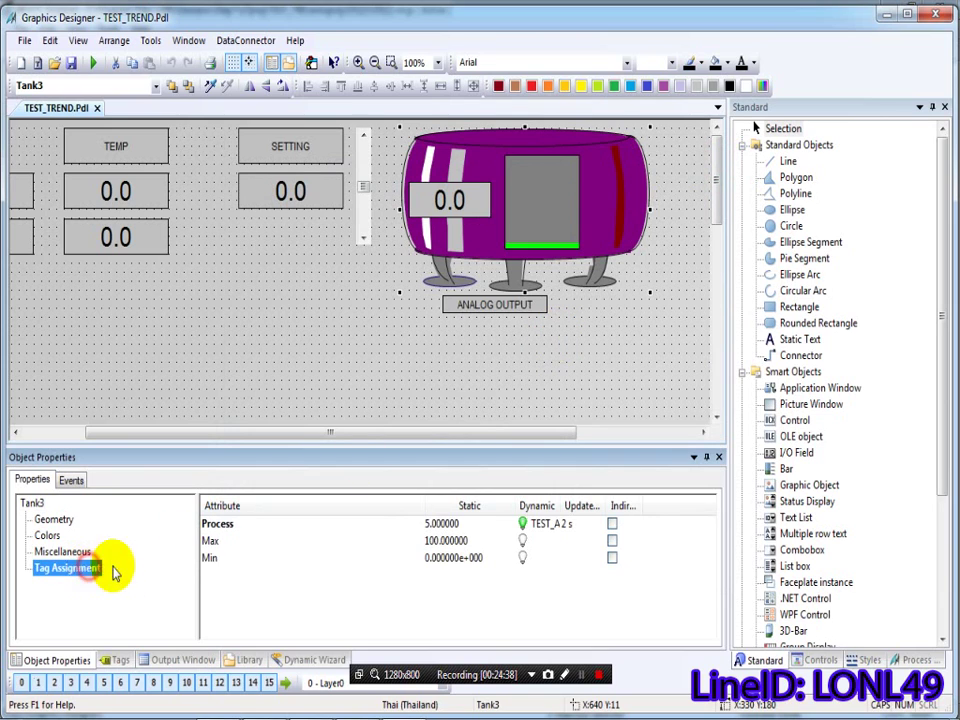
double_click(565, 527)
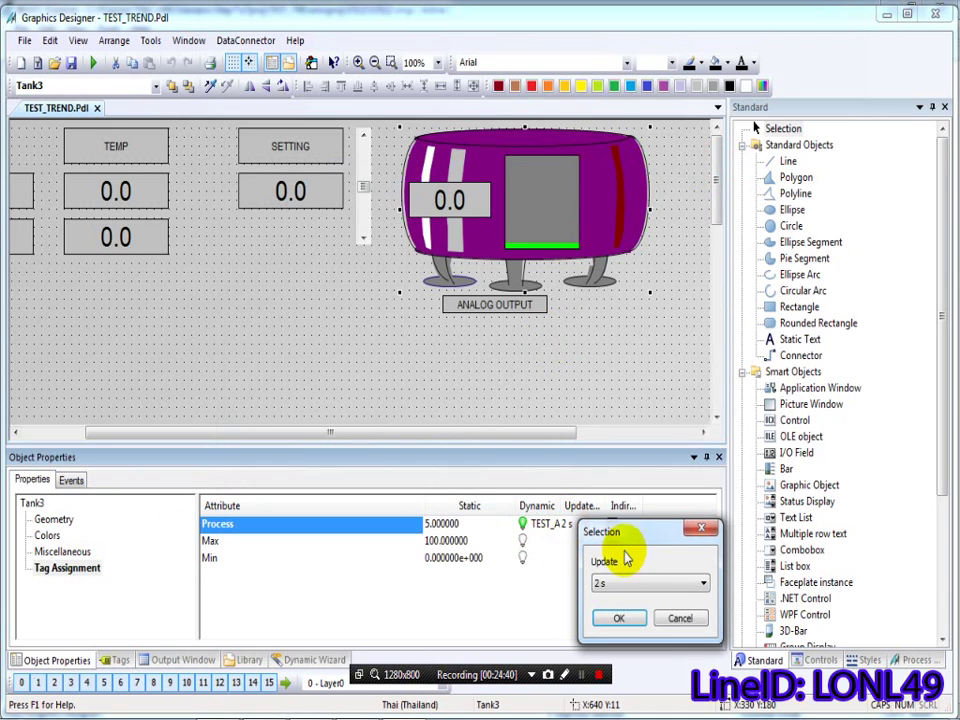
left_click(678, 583)
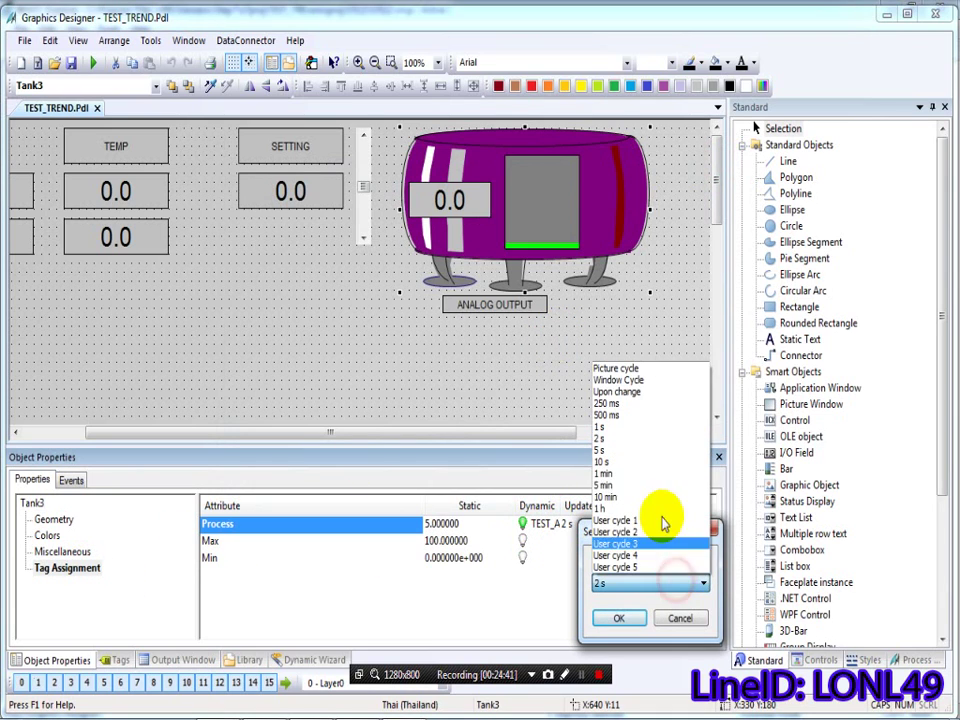
left_click(653, 393)
left_click(396, 328)
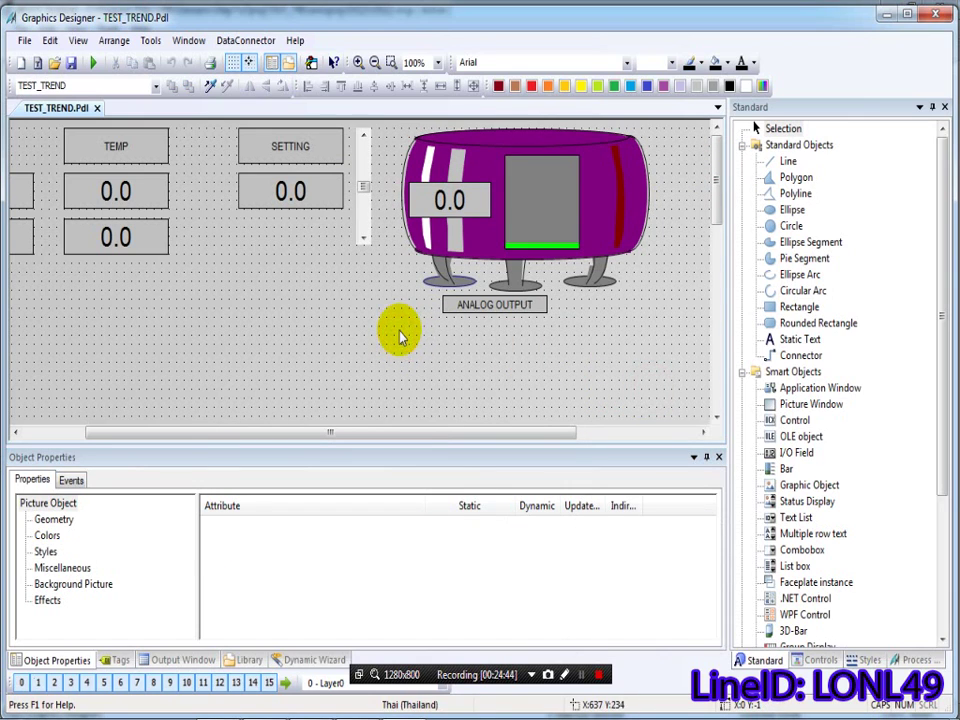
Step: Test the picture in runtime again by moving the setting slider up to about 76, and close the runtime
left_click(91, 65)
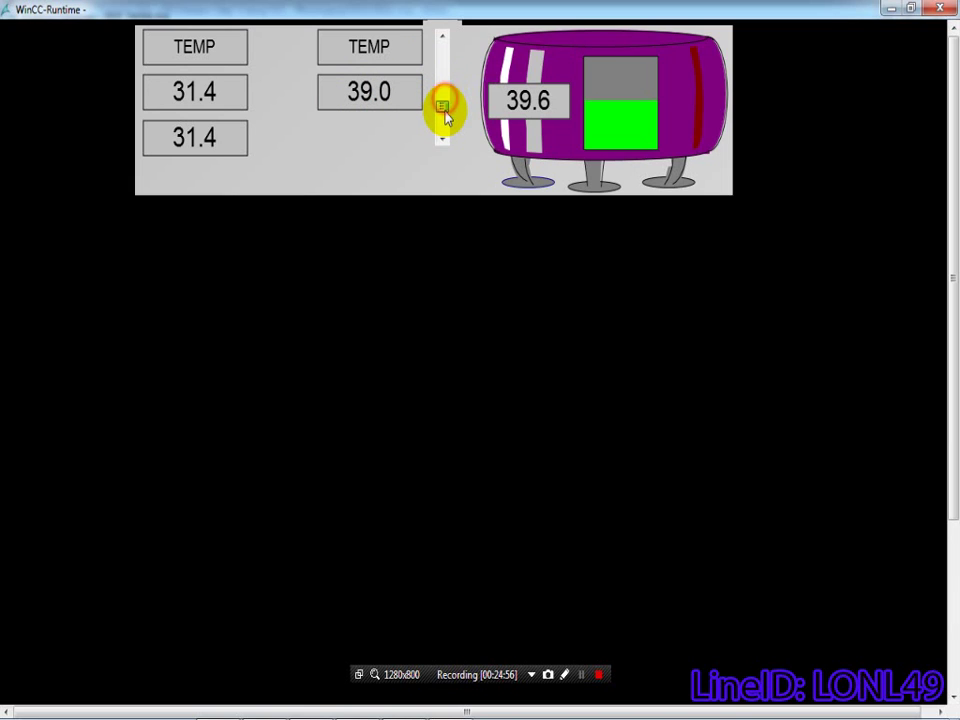
left_click_drag(444, 105, 444, 68)
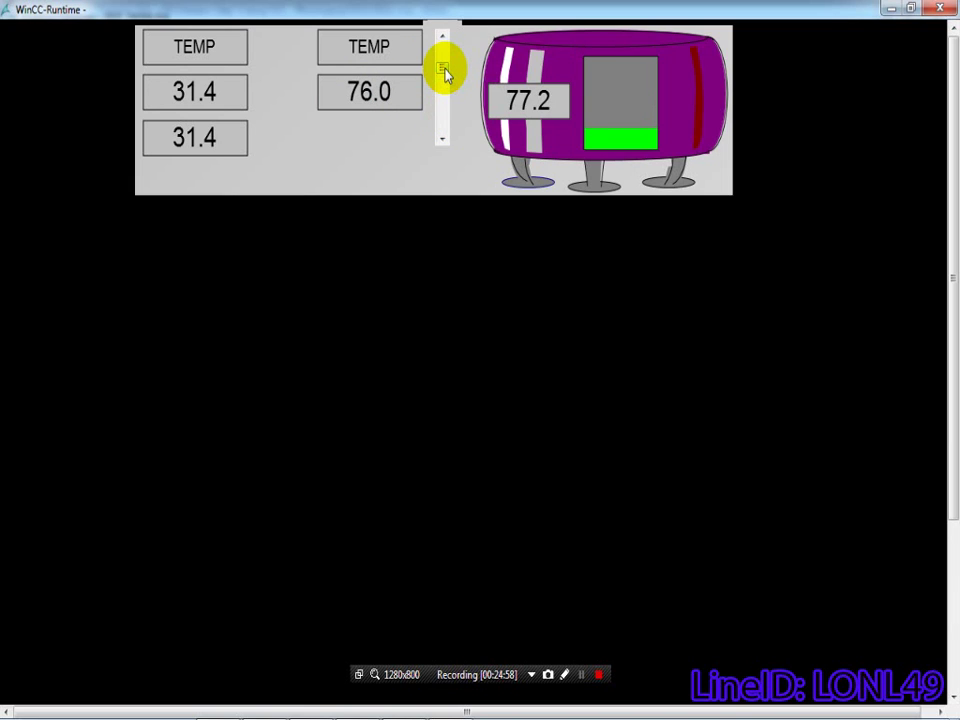
left_click(947, 10)
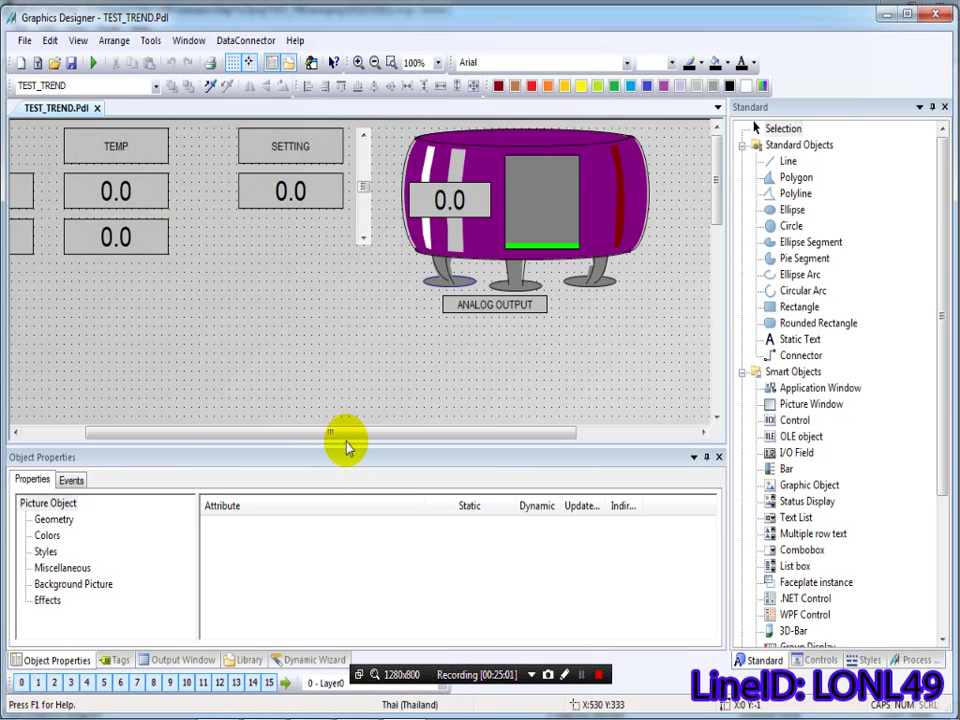
Step: Check which tags the Output Value of the CH2 and CH1 temperature I/O fields is linked to
left_click_drag(346, 440, 71, 441)
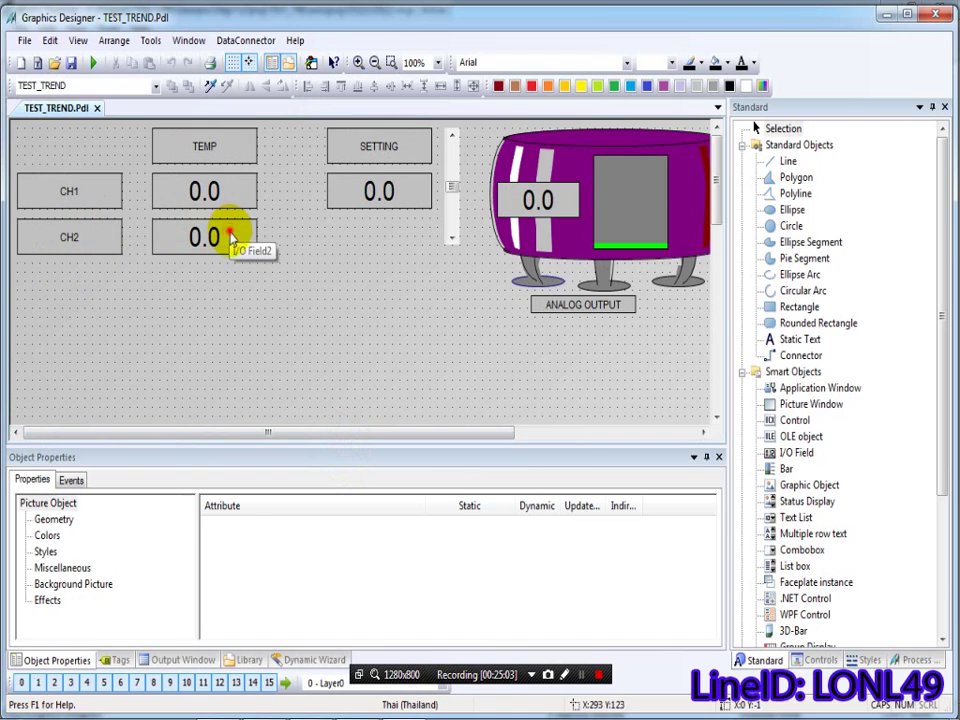
left_click(230, 235)
left_click(96, 630)
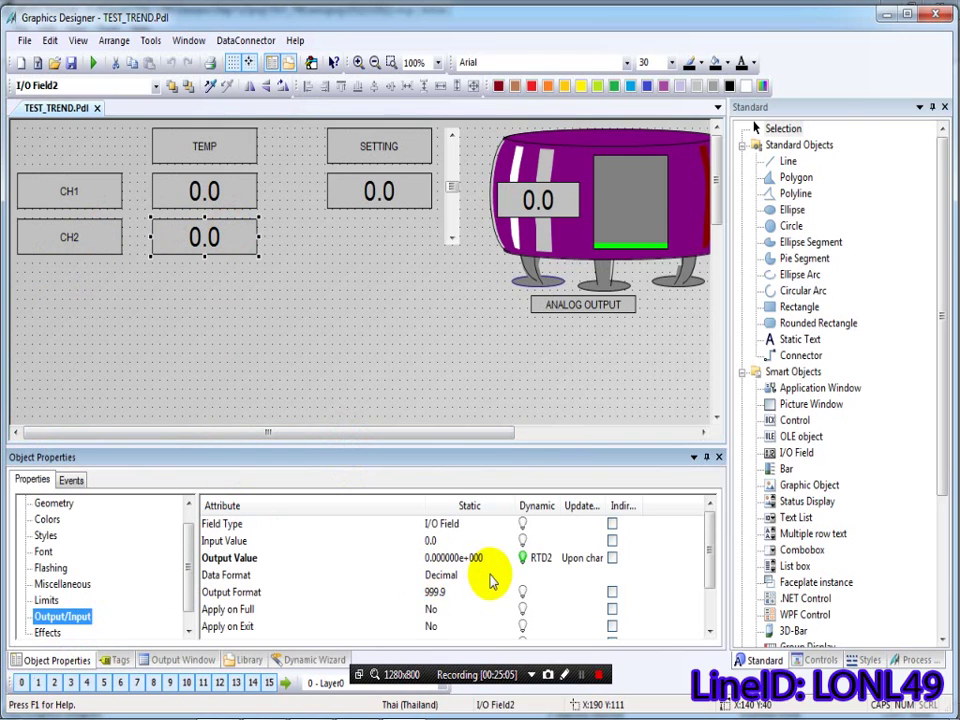
left_click(542, 560)
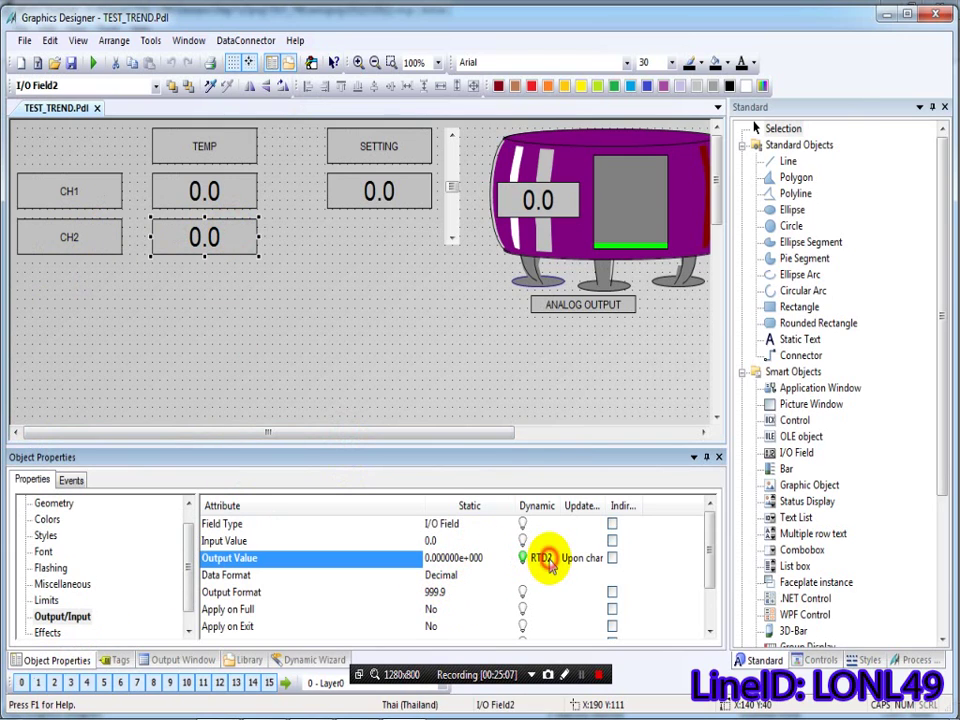
left_click(207, 195)
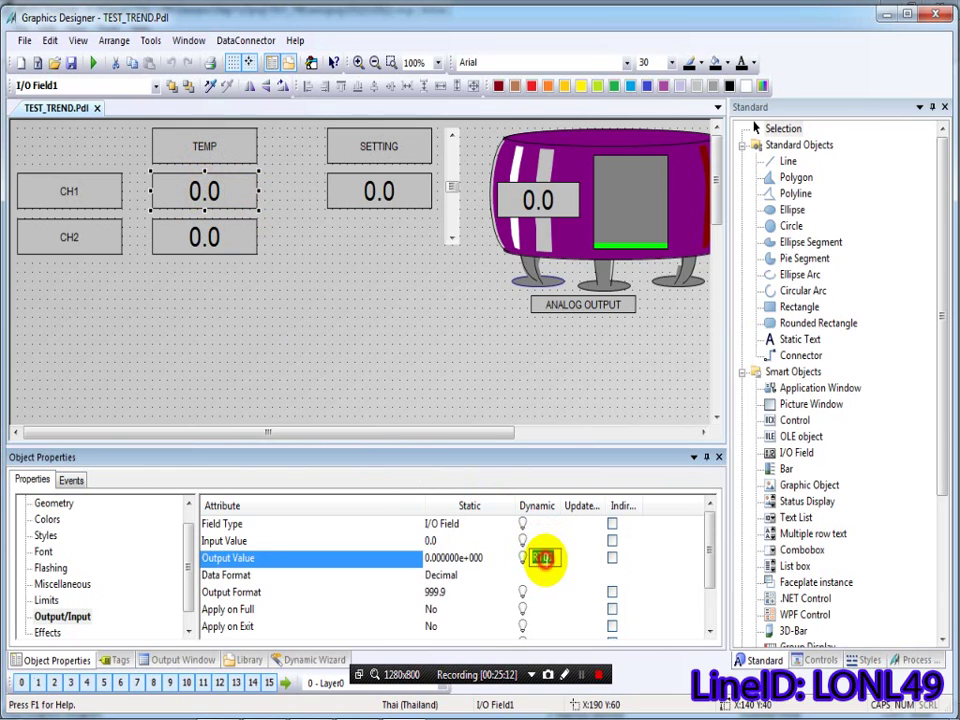
left_click(381, 370)
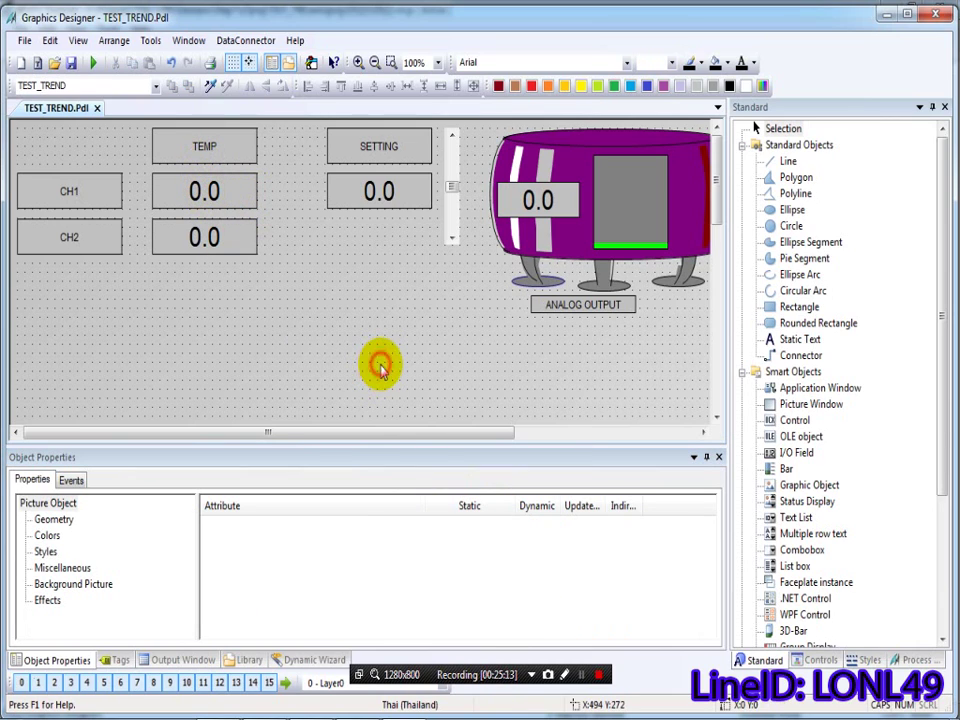
left_click(326, 319)
Step: Switch to SIMATIC Manager with the TEST_TREND project
mouse_move(311, 703)
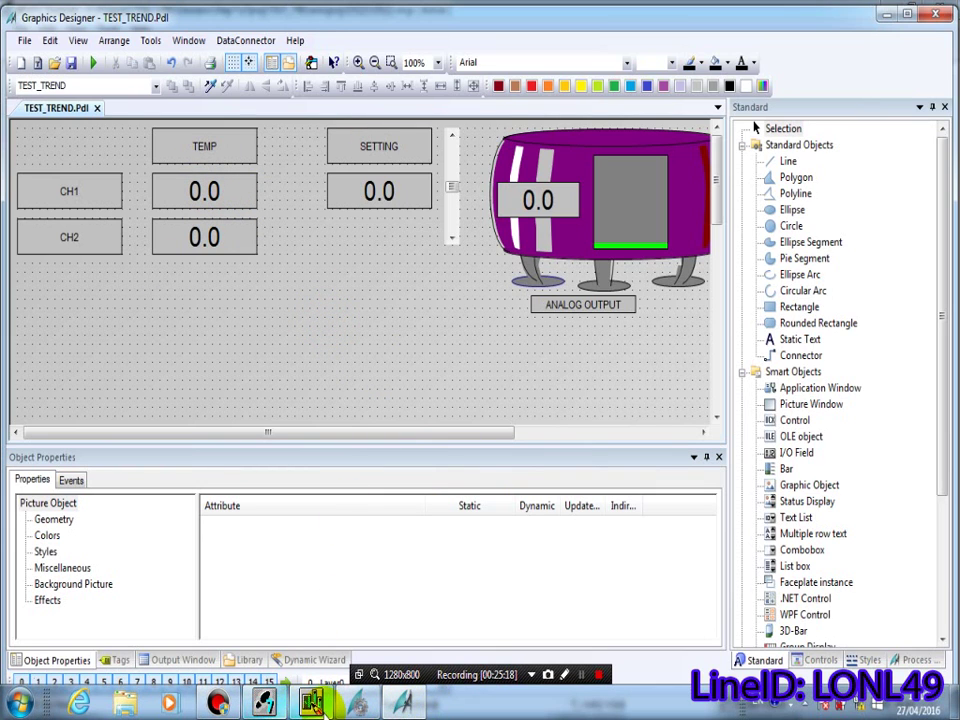
left_click(262, 703)
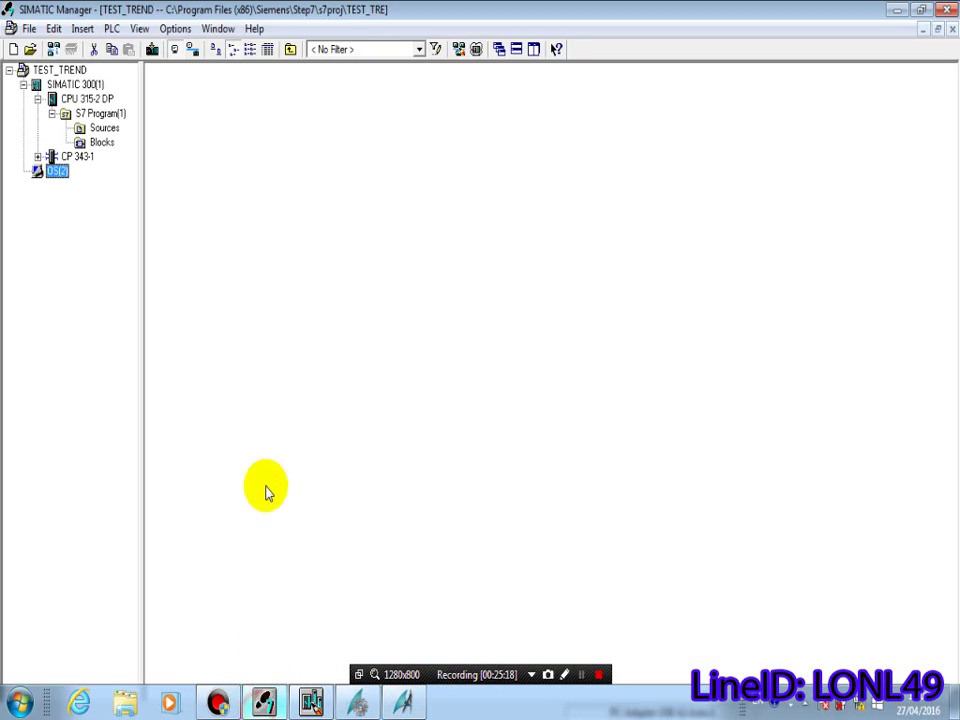
Step: Open block FC1 and monitor it online through its analog input and RTD networks, then close the block editor
left_click(97, 100)
left_click(101, 142)
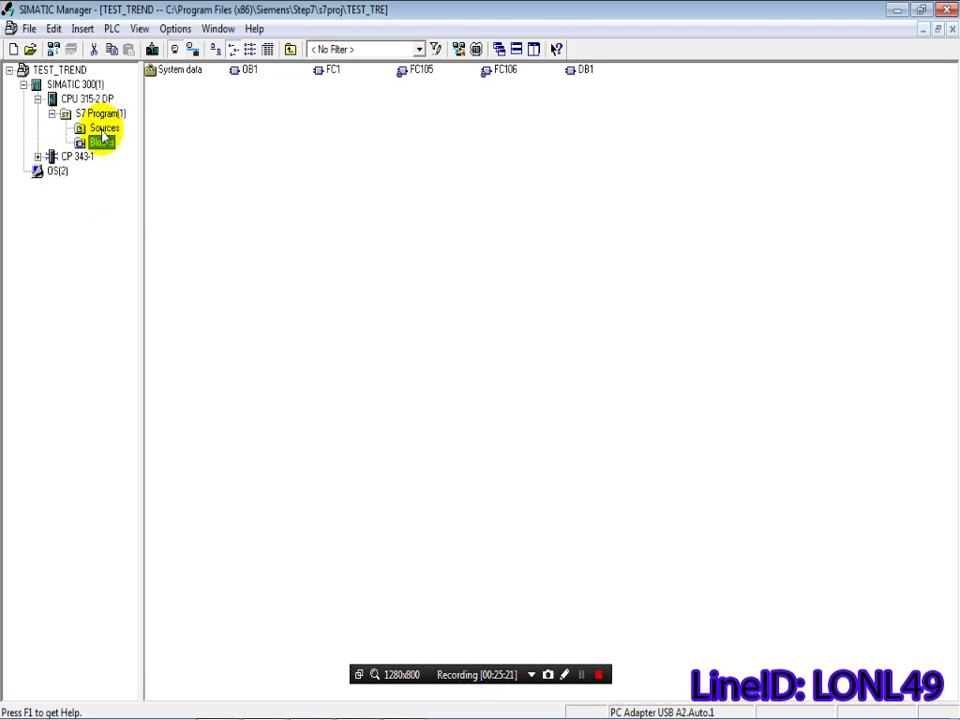
left_click(104, 128)
left_click(101, 142)
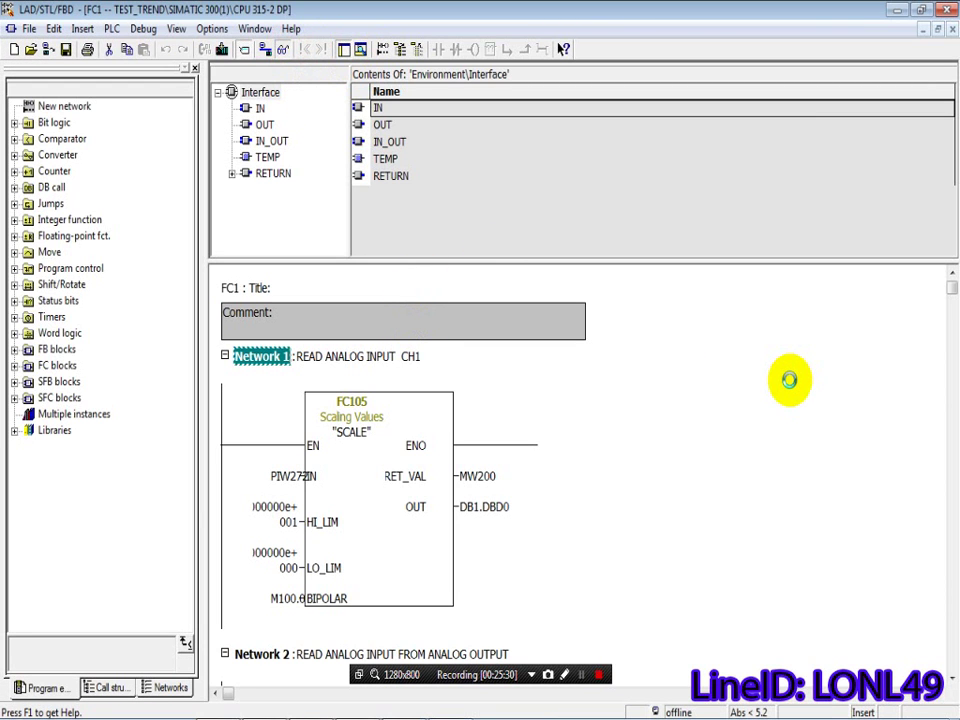
key("ctrl+F7")
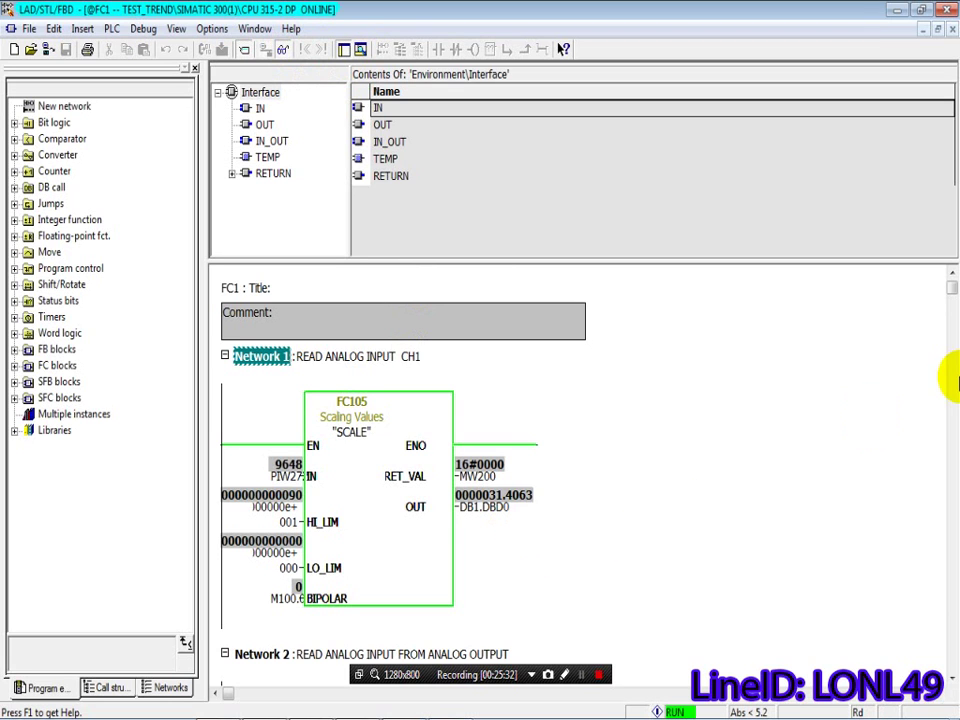
left_click_drag(952, 290, 952, 592)
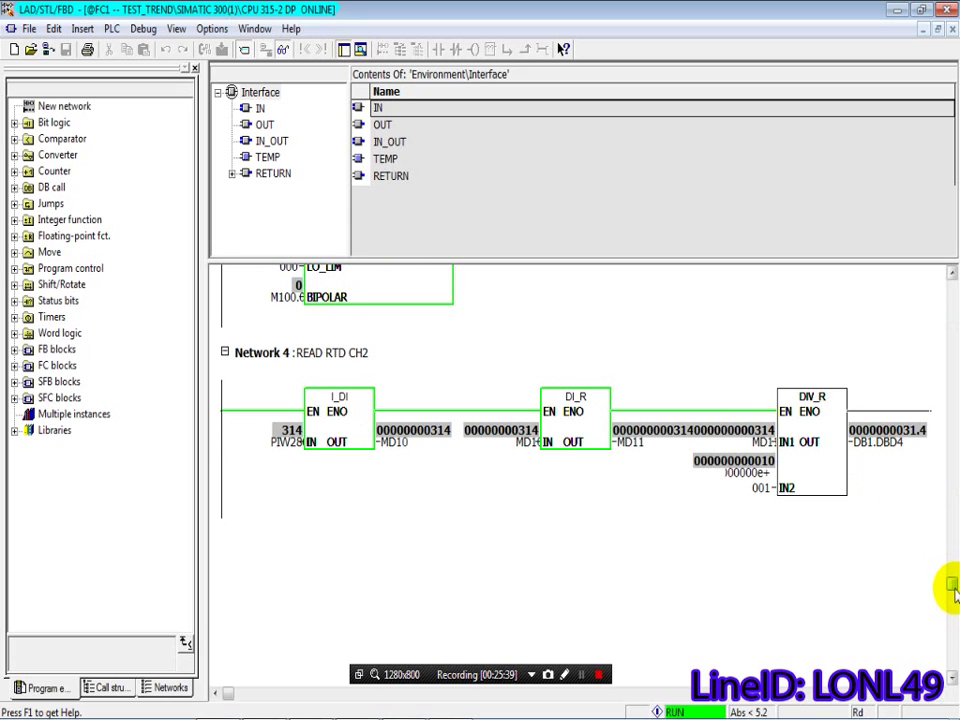
left_click_drag(949, 585, 952, 300)
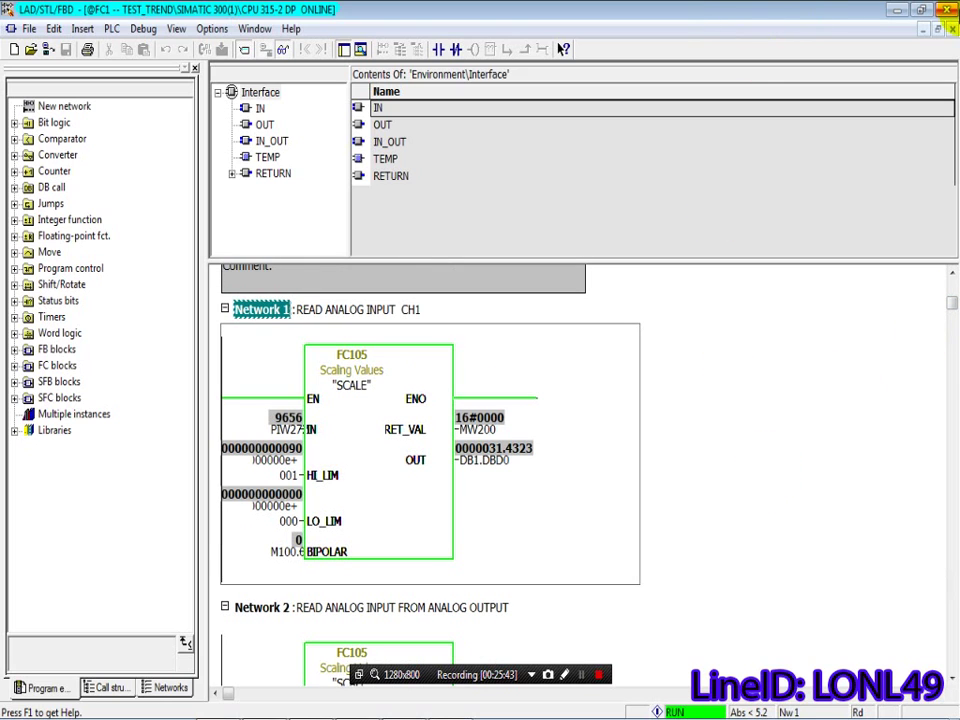
left_click(948, 12)
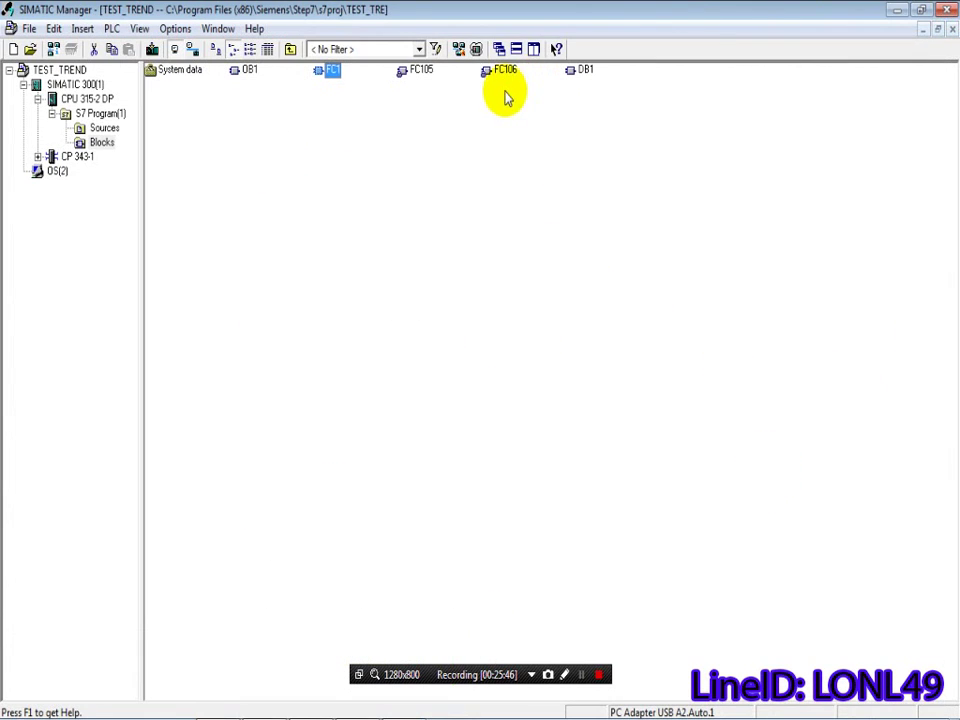
Step: Switch to Graphics Designer and place a WinCC FunctionTrendControl of about 900 × 300 in the empty lower area of the TEST_TREND picture, keeping its default properties
left_click(399, 703)
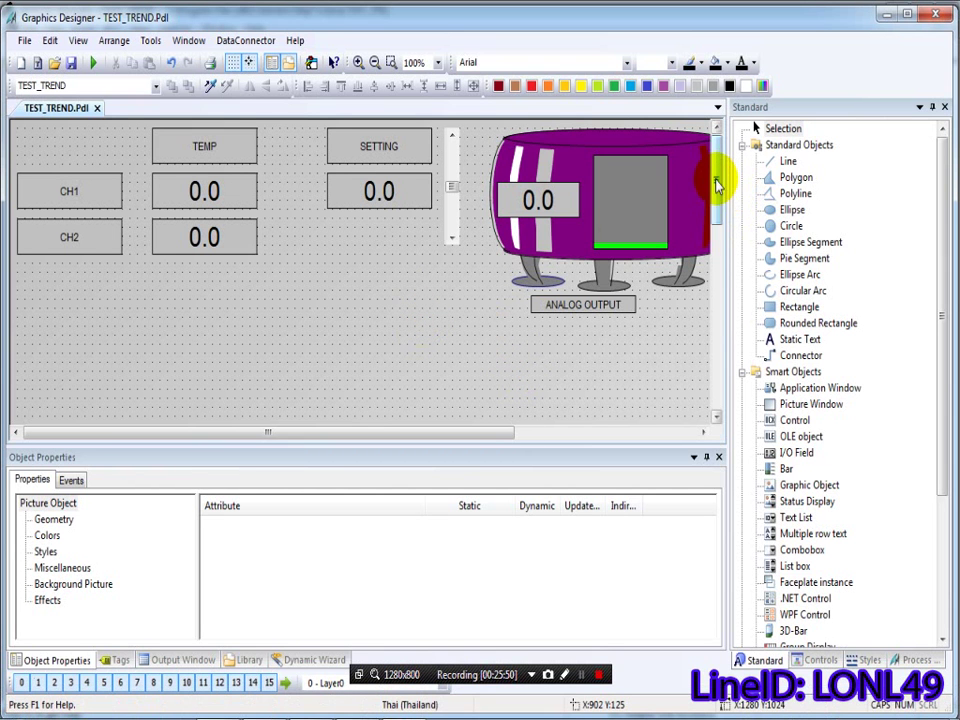
left_click_drag(716, 186, 714, 366)
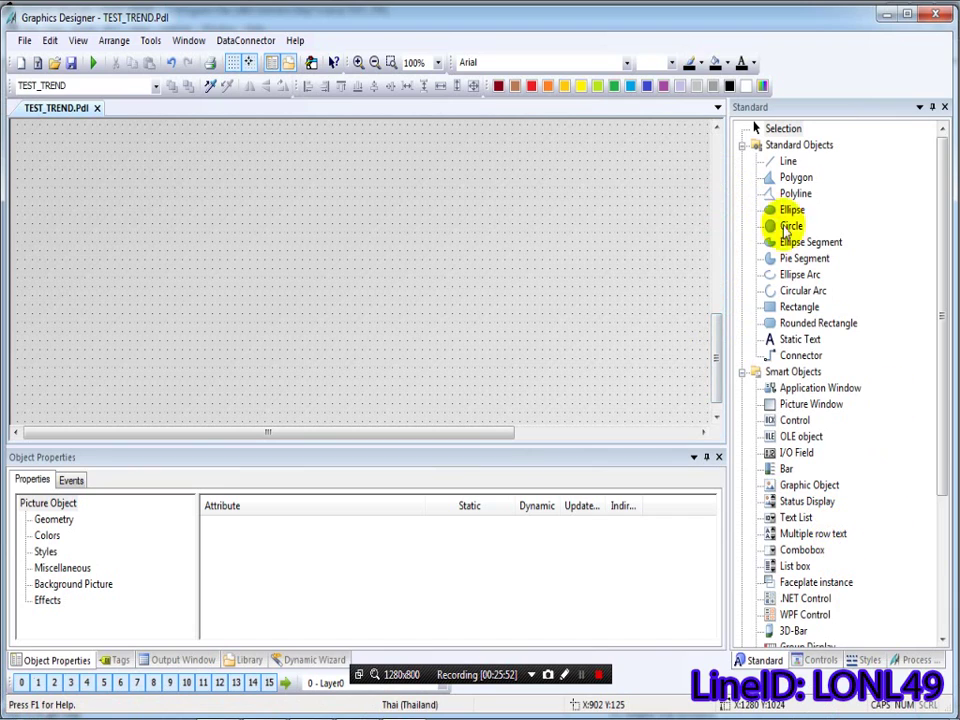
left_click(818, 659)
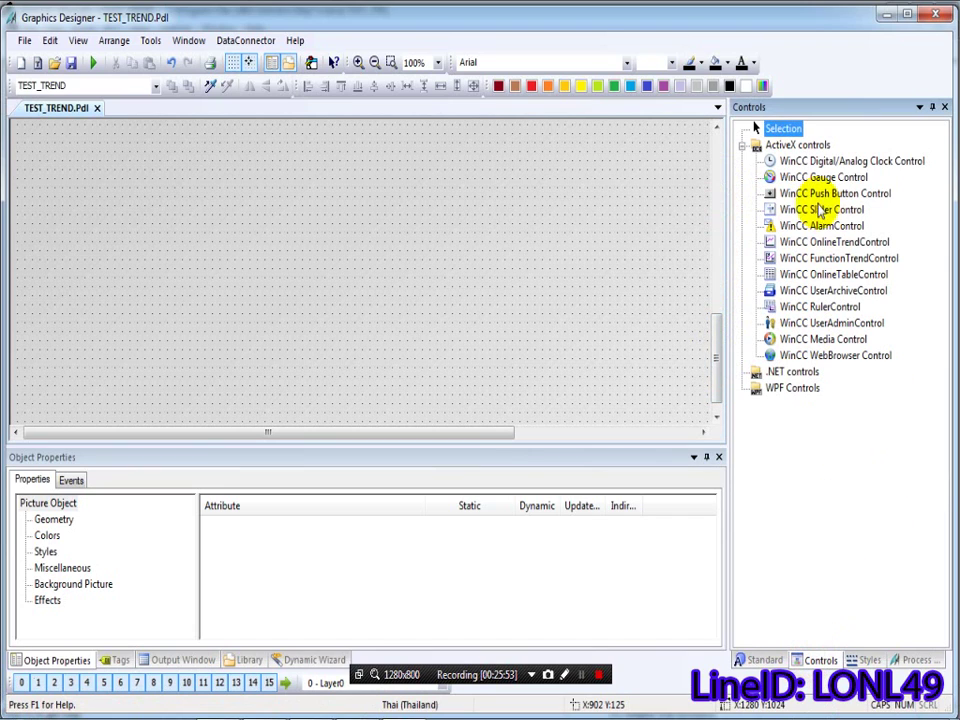
left_click(820, 260)
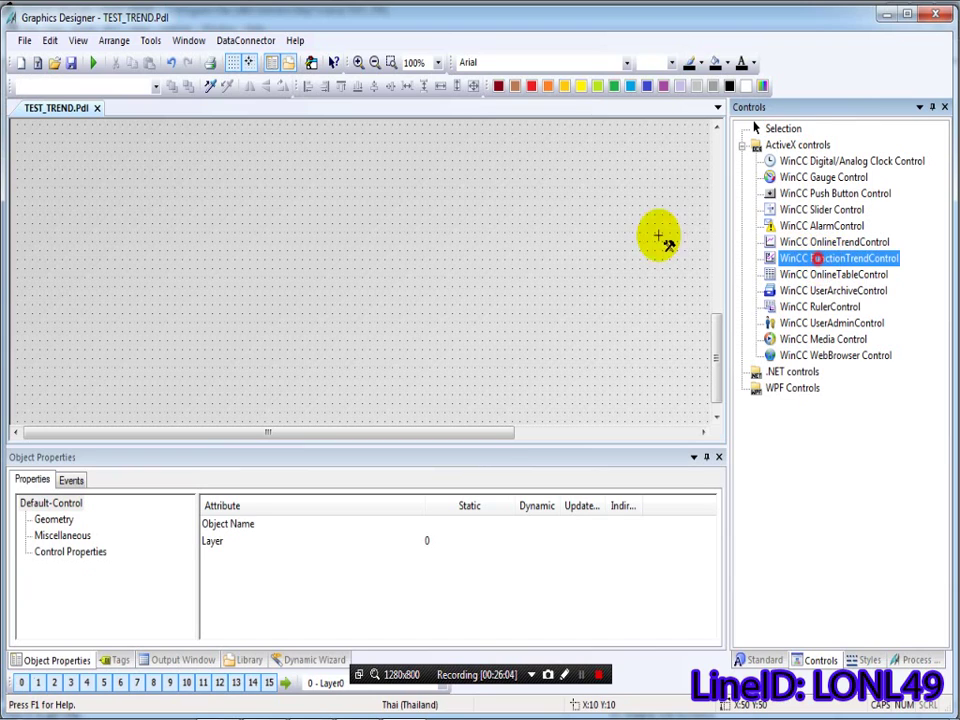
mouse_move(23, 139)
left_mouse_down()
mouse_move(156, 257)
mouse_move(489, 373)
mouse_move(688, 394)
mouse_move(693, 404)
left_mouse_up()
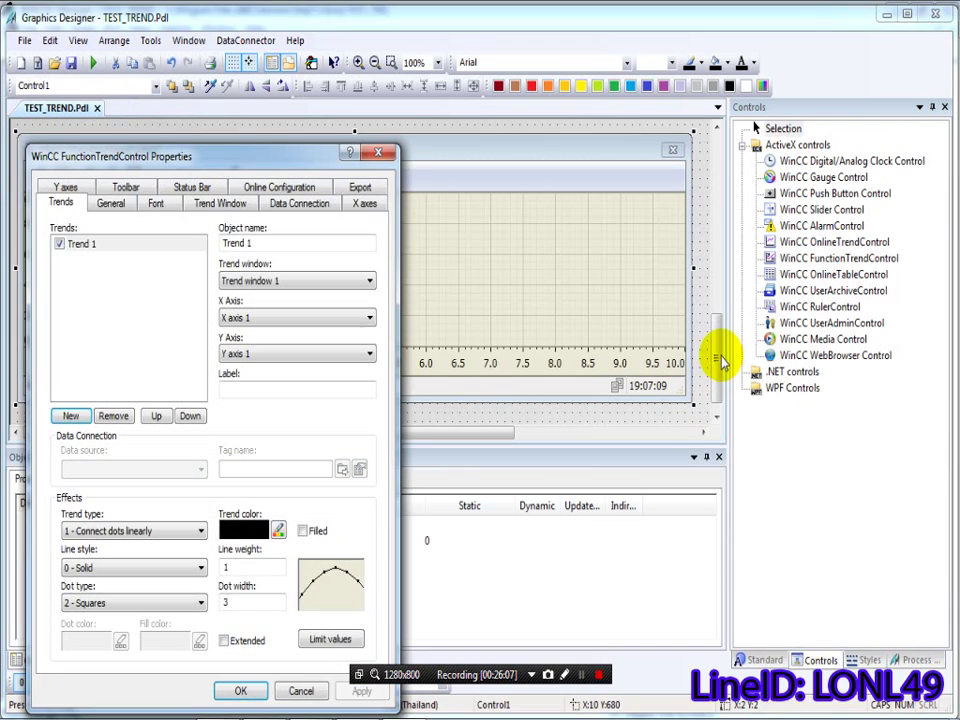
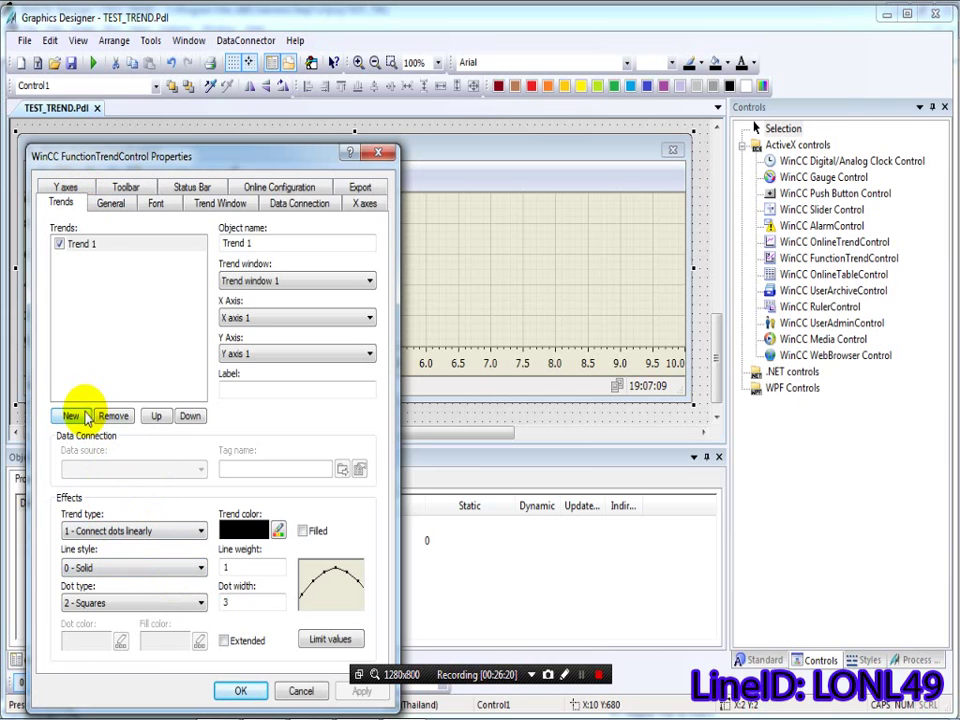
left_click(240, 691)
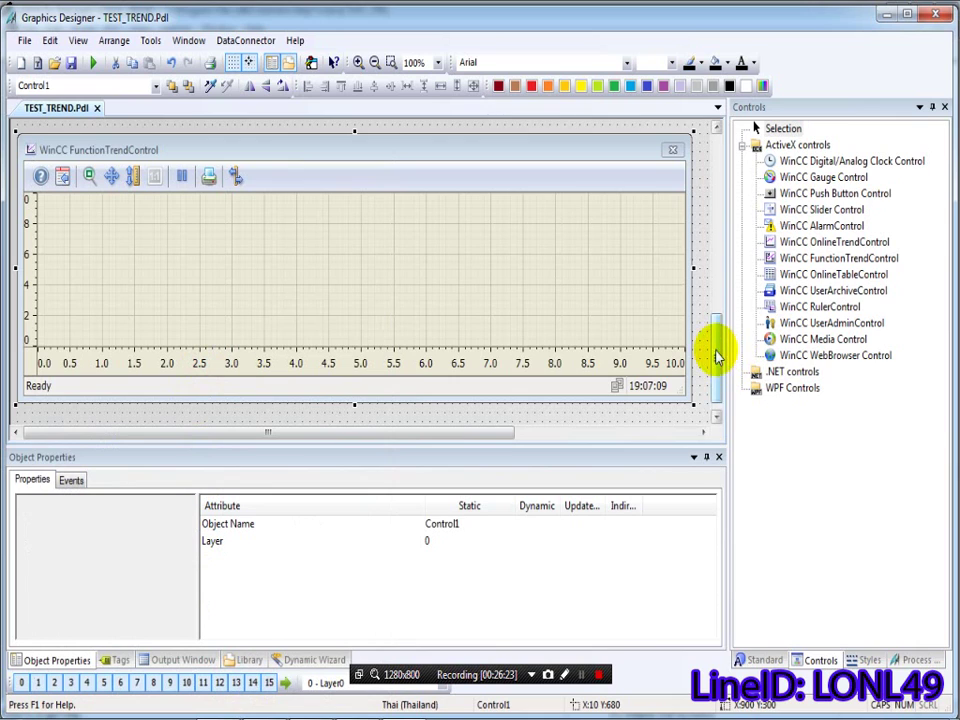
Step: Widen the FunctionTrendControl to about 1240 by extending its right edge toward the picture's border
scroll(716, 355, "down", 1)
left_click(353, 403)
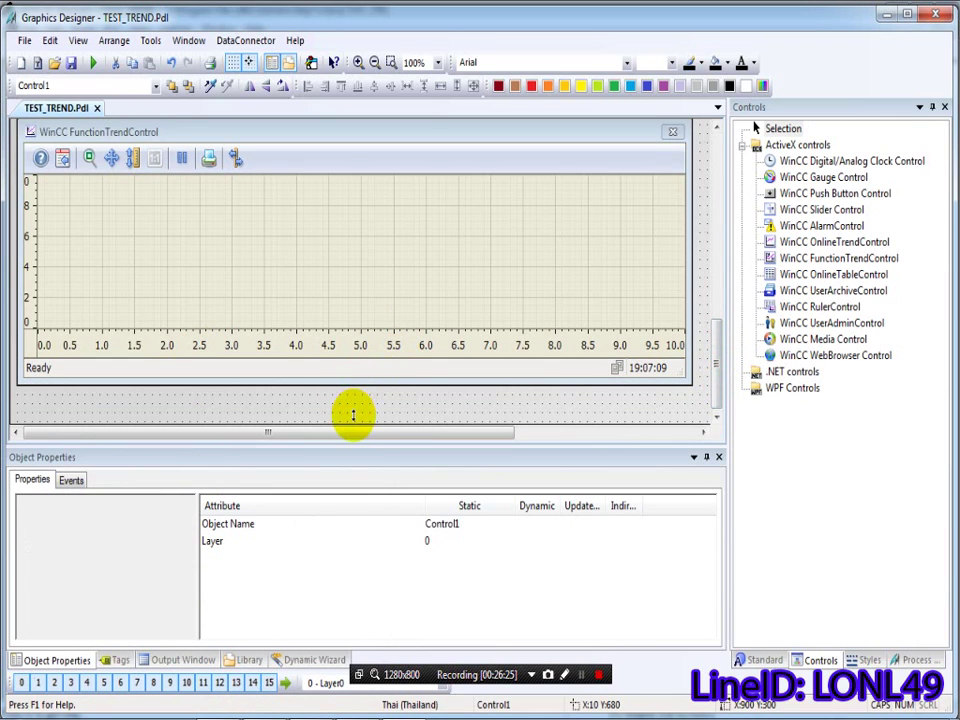
left_click(531, 439)
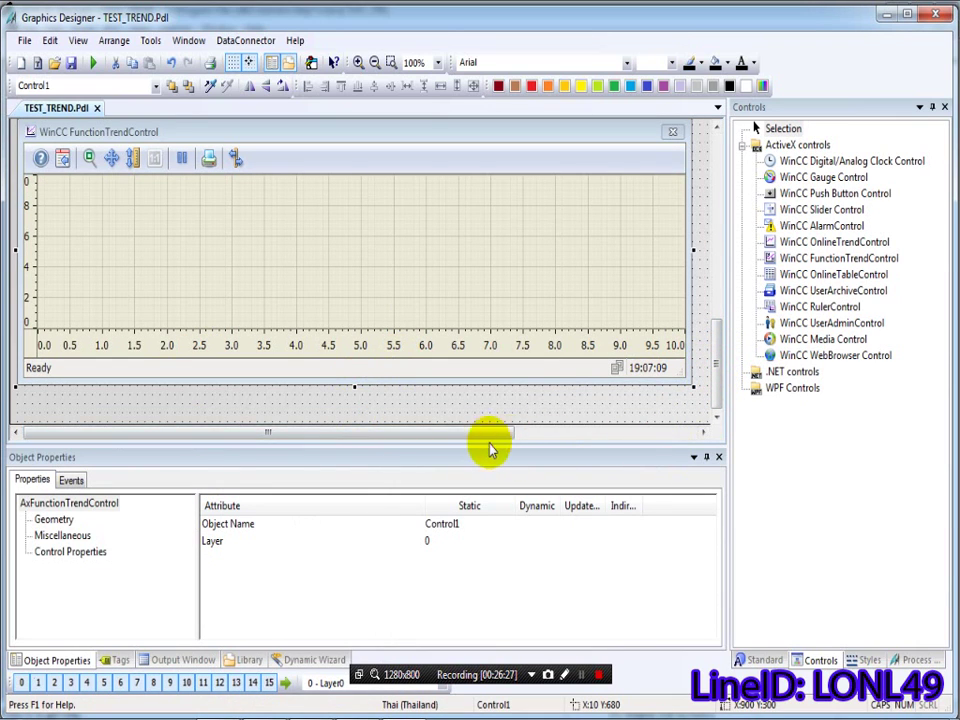
left_click_drag(489, 432, 681, 435)
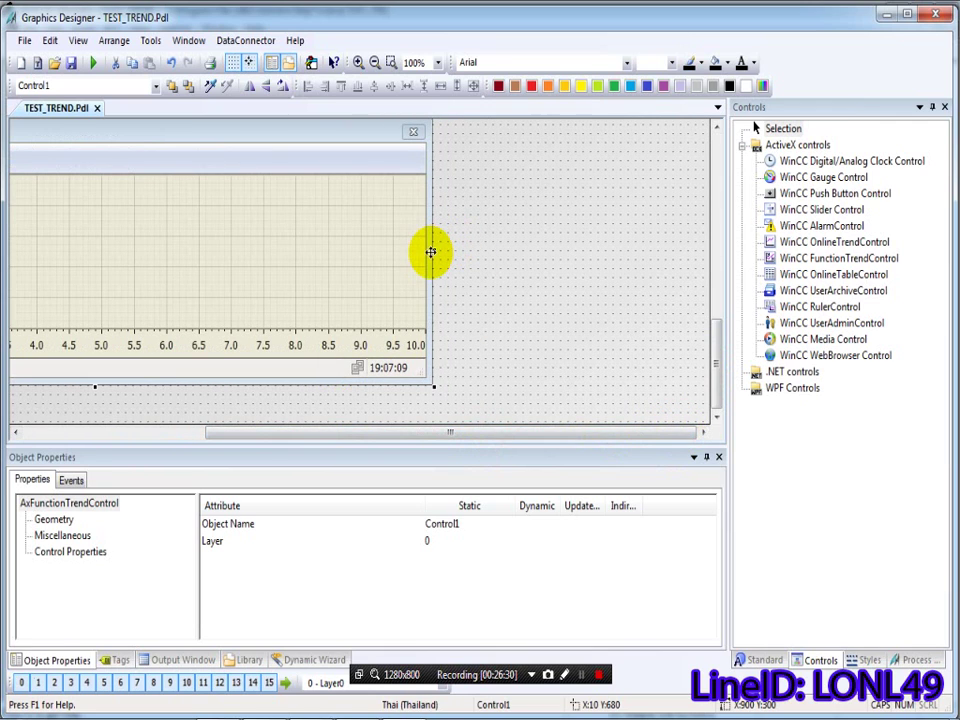
left_click_drag(434, 249, 686, 261)
left_click_drag(555, 428, 219, 439)
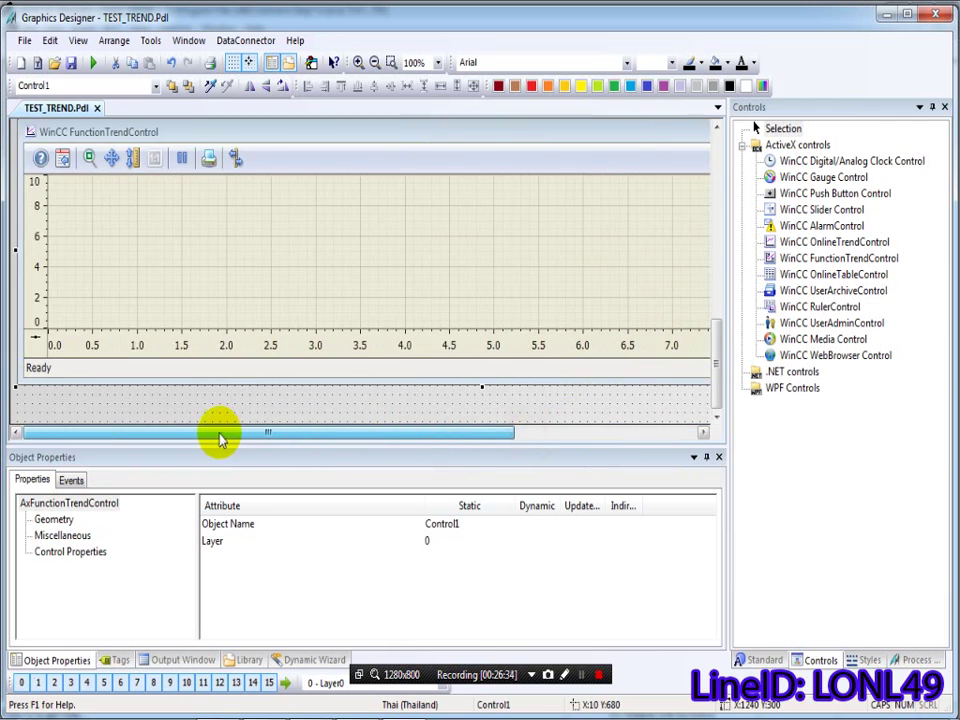
Step: Extend the FunctionTrendControl's upper edge to about Y 240, giving it a height of about 740
left_click_drag(722, 368, 720, 306)
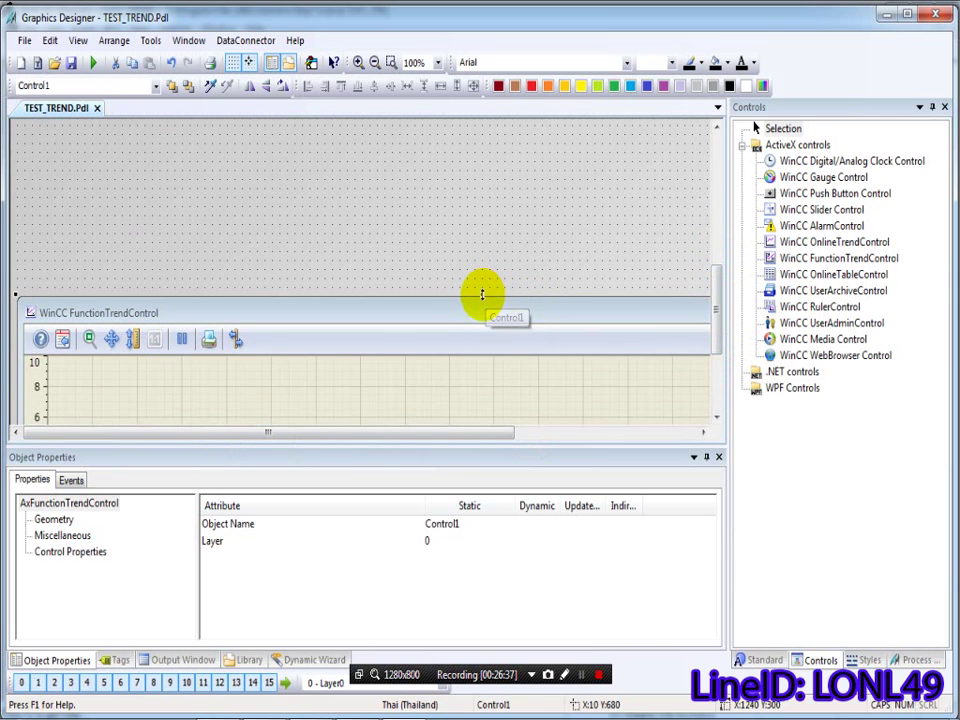
mouse_move(482, 294)
left_mouse_down()
mouse_move(466, 148)
mouse_move(478, 289)
mouse_move(486, 142)
left_mouse_up()
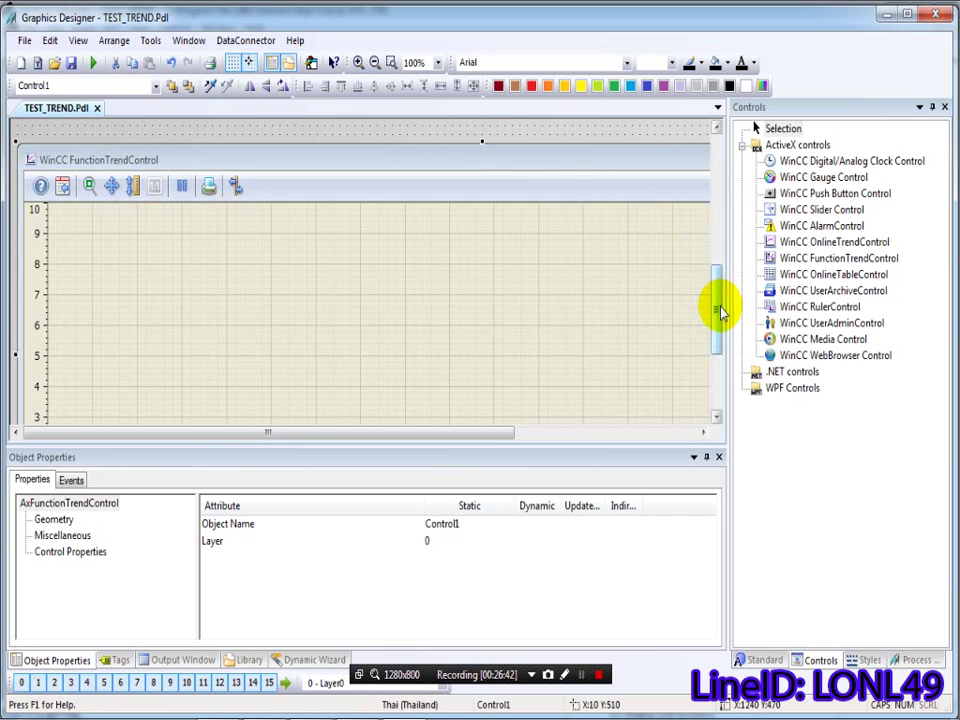
left_click_drag(718, 312, 728, 229)
left_click_drag(482, 401, 482, 161)
left_click_drag(715, 250, 718, 332)
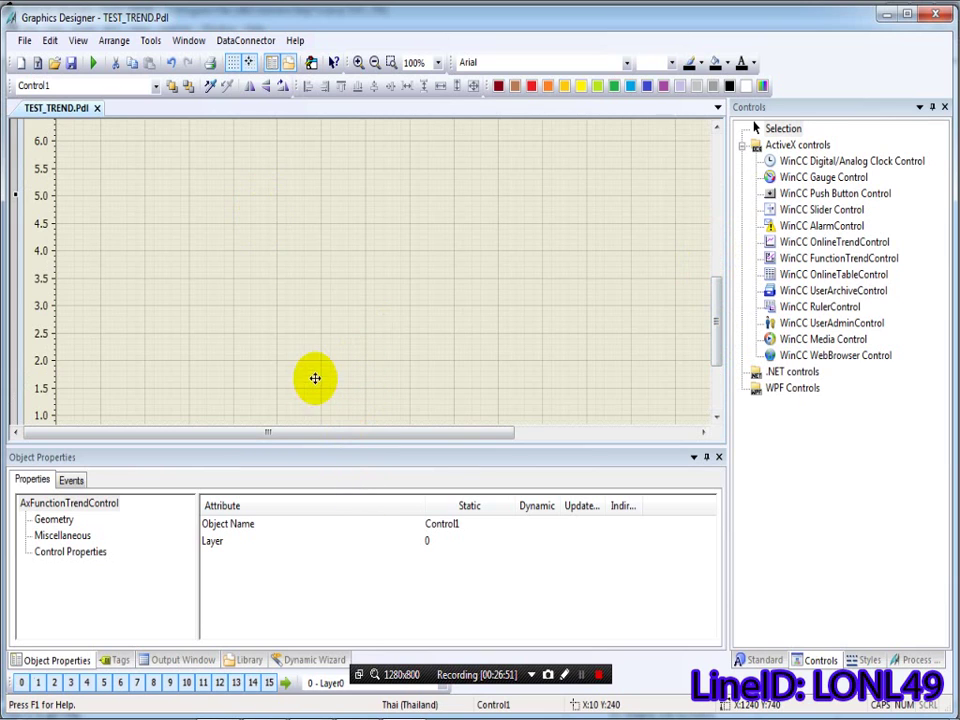
double_click(223, 289)
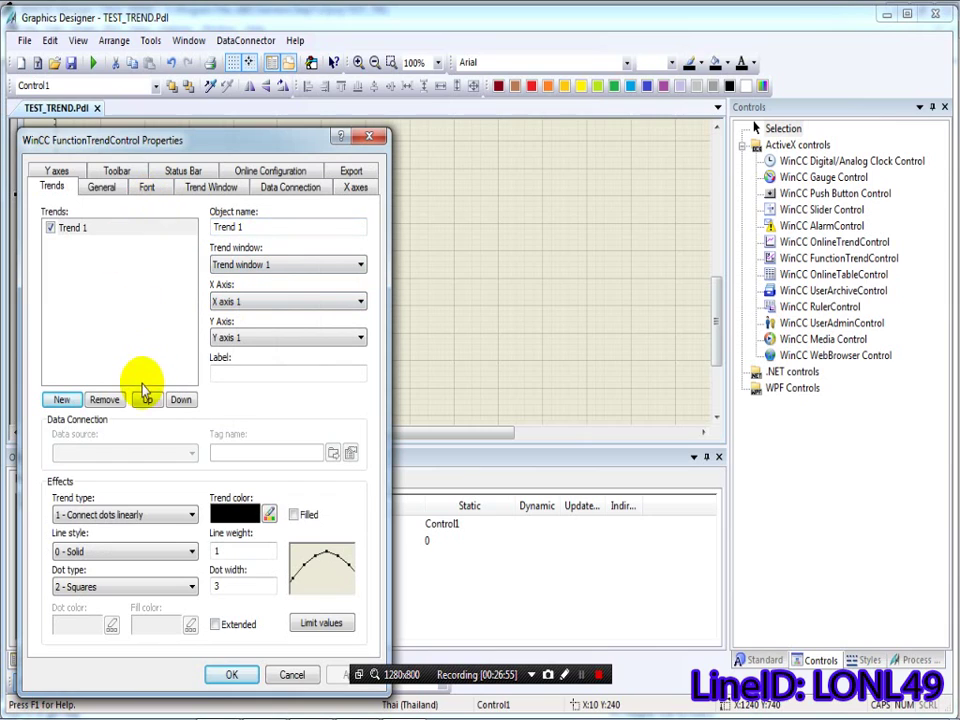
left_click(62, 400)
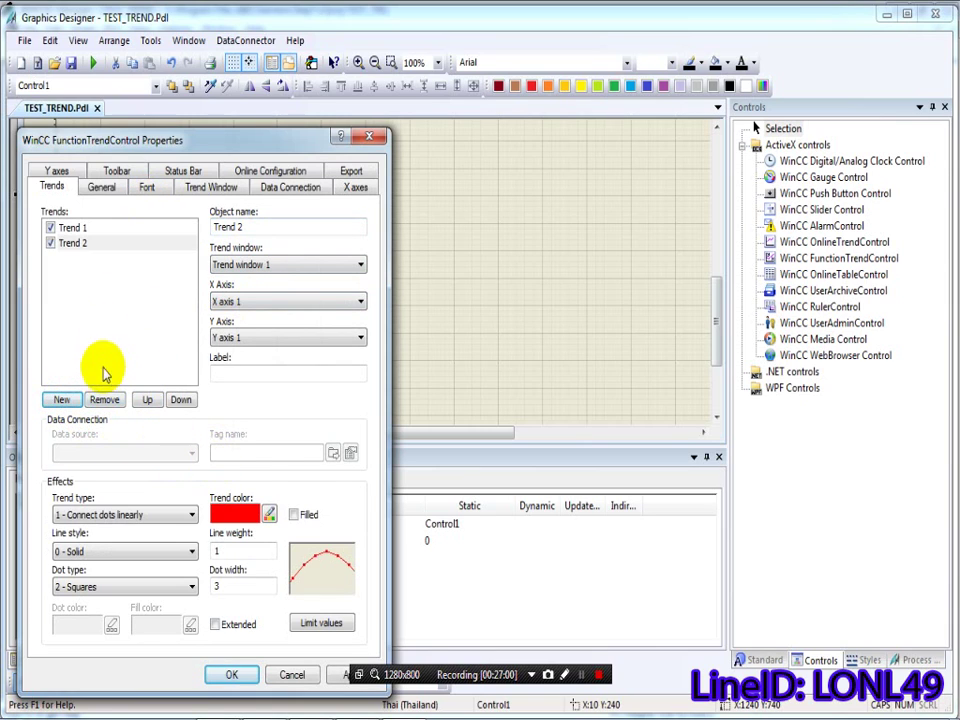
left_click(369, 140)
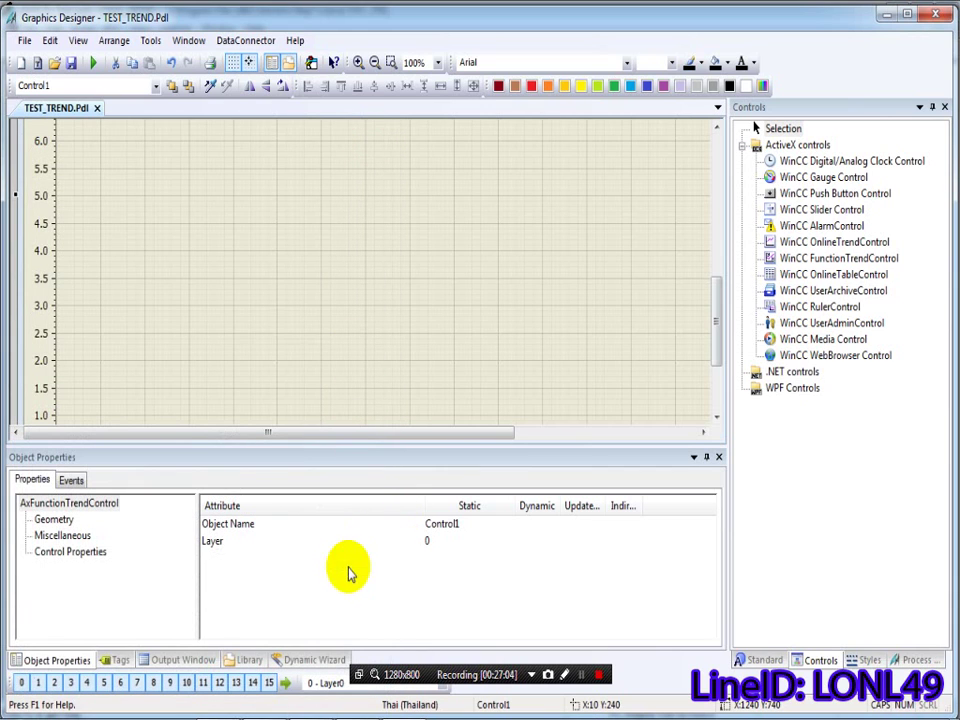
Step: Save the TEST_TREND picture, close Graphics Designer, and switch to WinCC Explorer
left_click(71, 62)
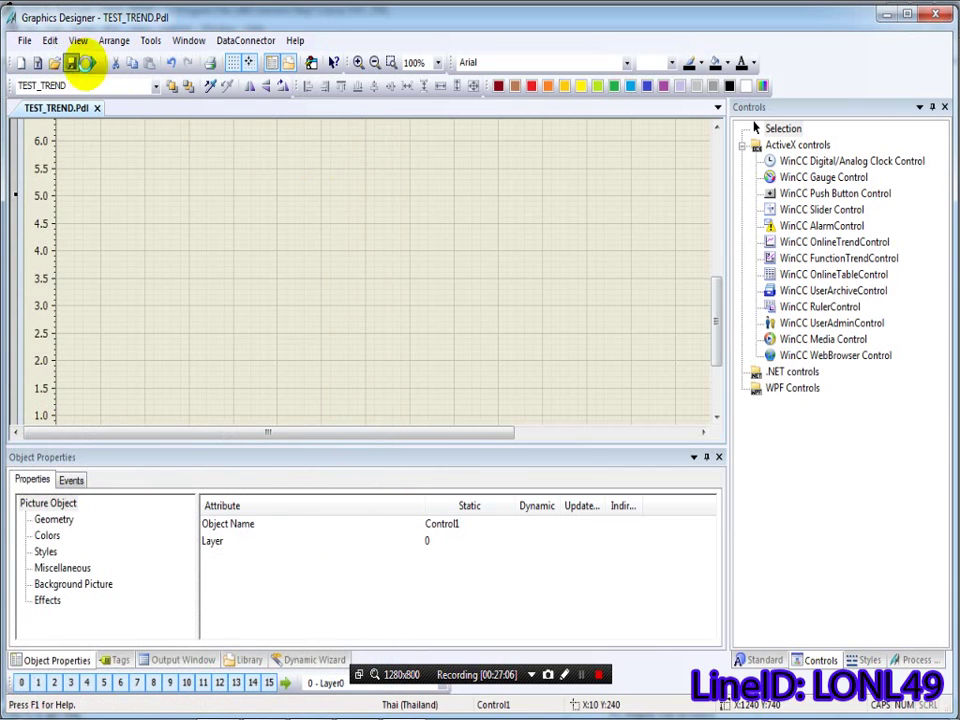
left_click(935, 13)
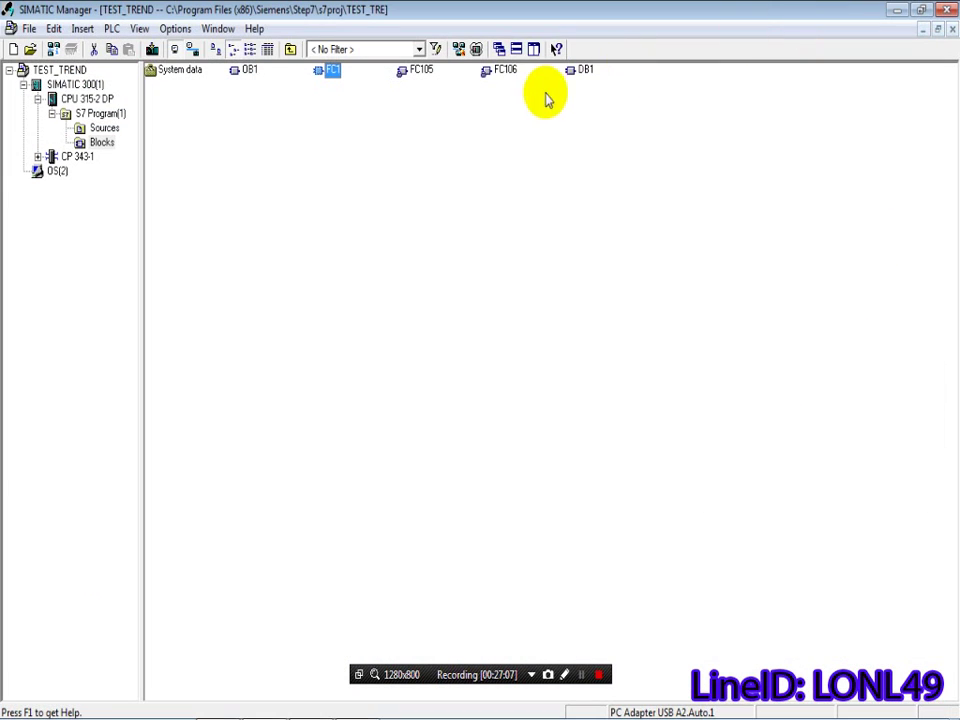
mouse_move(327, 707)
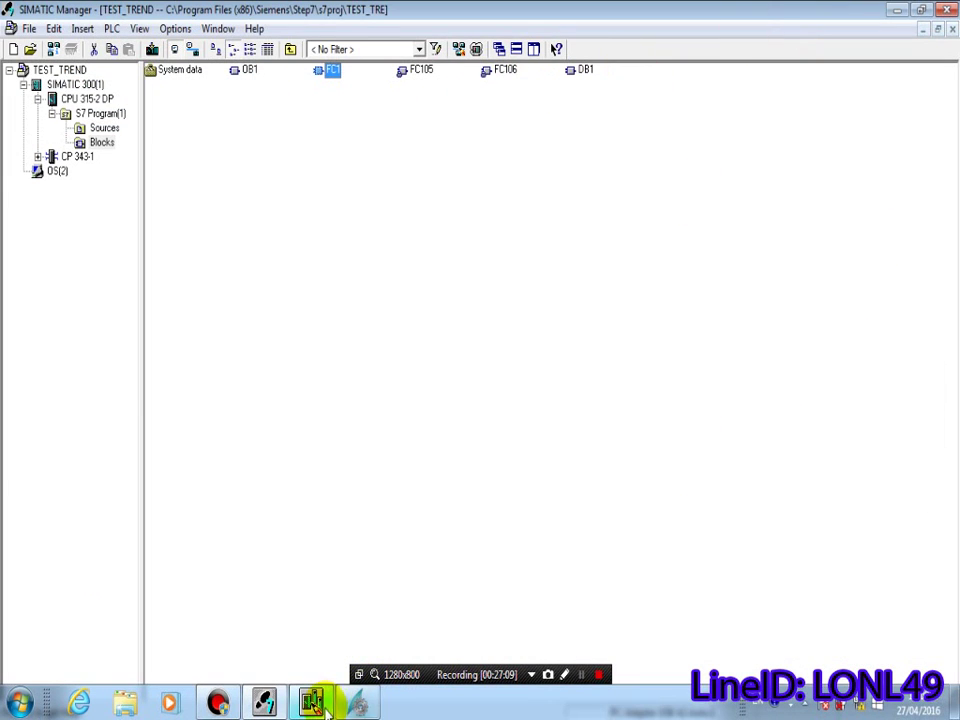
left_click(360, 705)
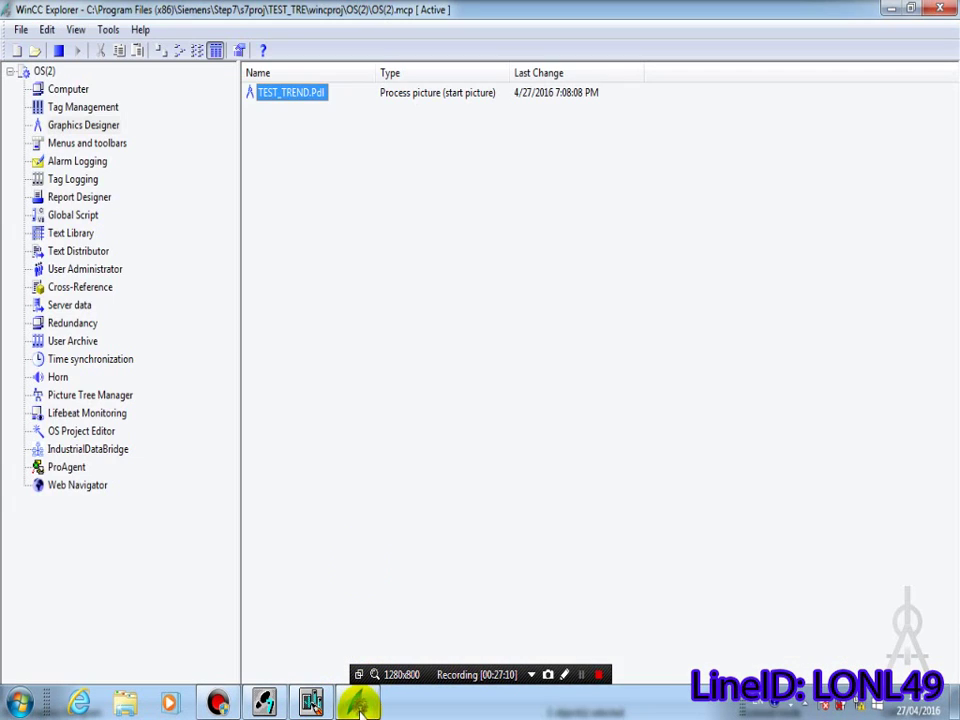
Step: Enable Report Runtime and Alarm Logging Runtime in the startup order of the server computer's properties, accepting the notice about online changes
left_click(78, 104)
left_click(72, 90)
left_click(268, 97)
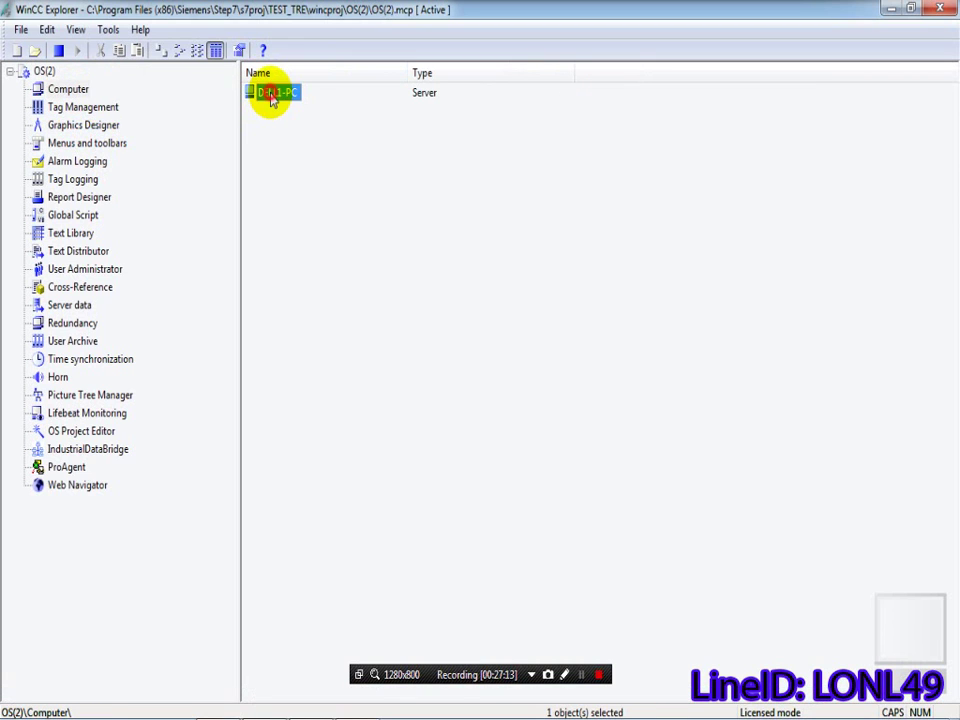
right_click(270, 95)
left_click(337, 199)
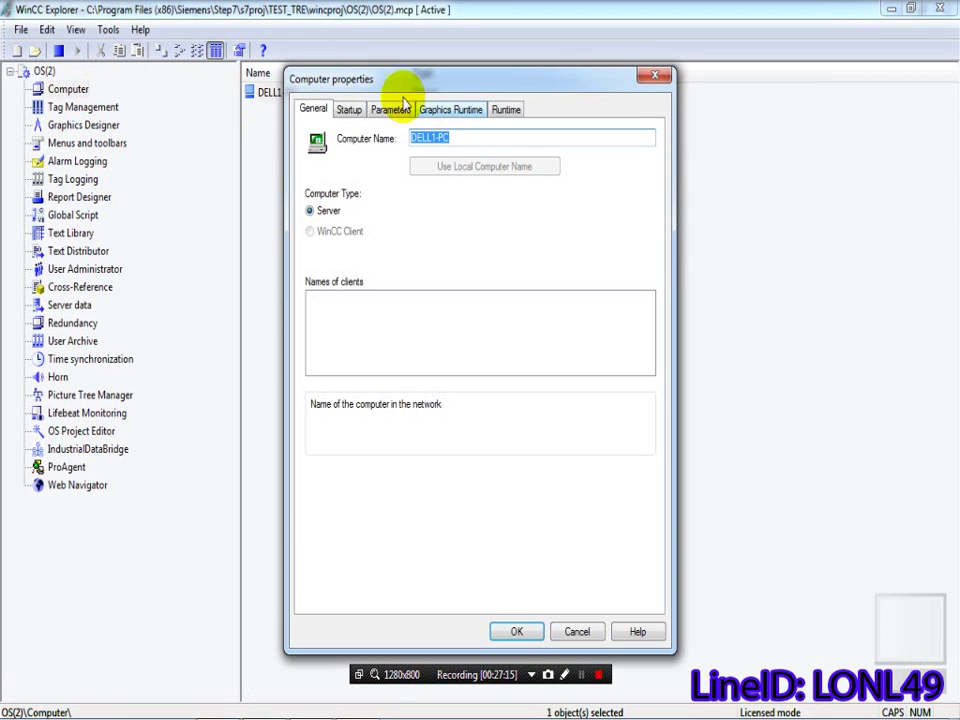
left_click(350, 111)
left_click(543, 422)
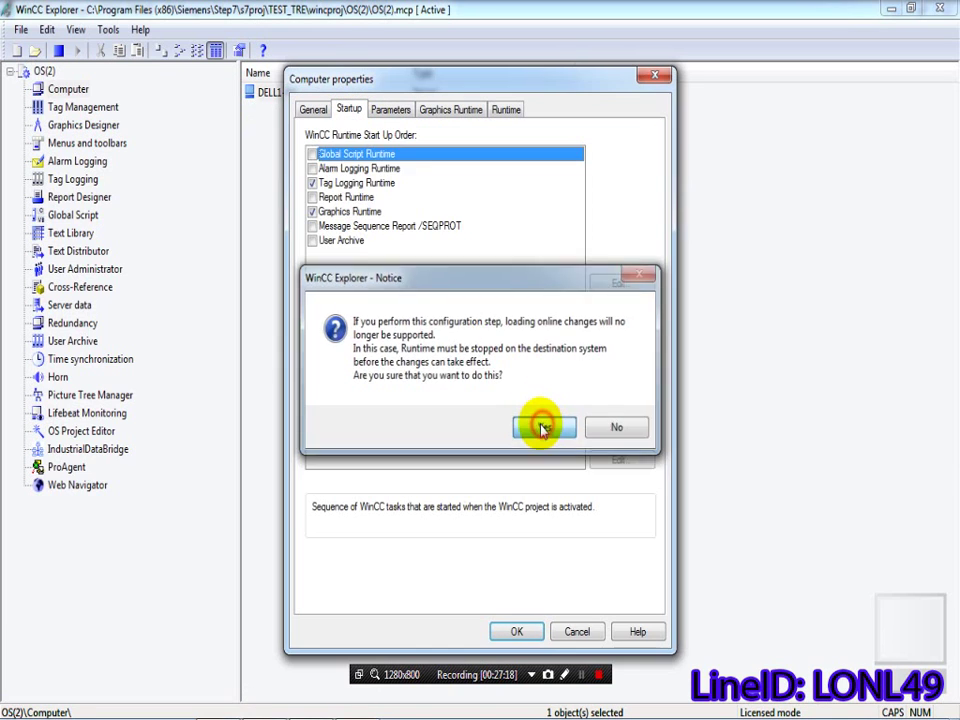
left_click(312, 197)
left_click(312, 168)
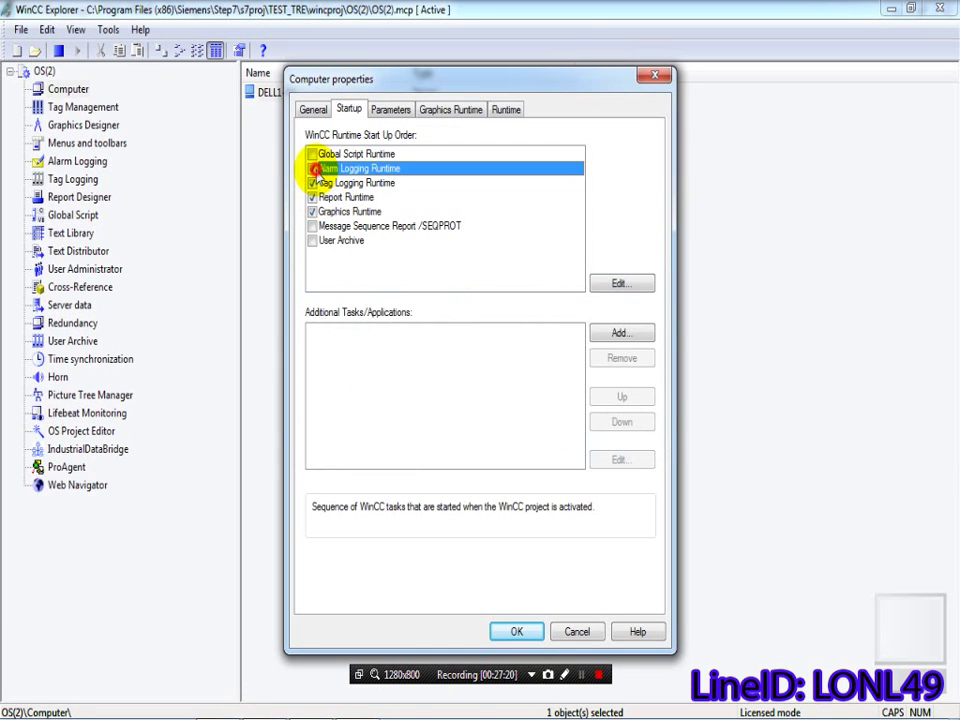
left_click(516, 631)
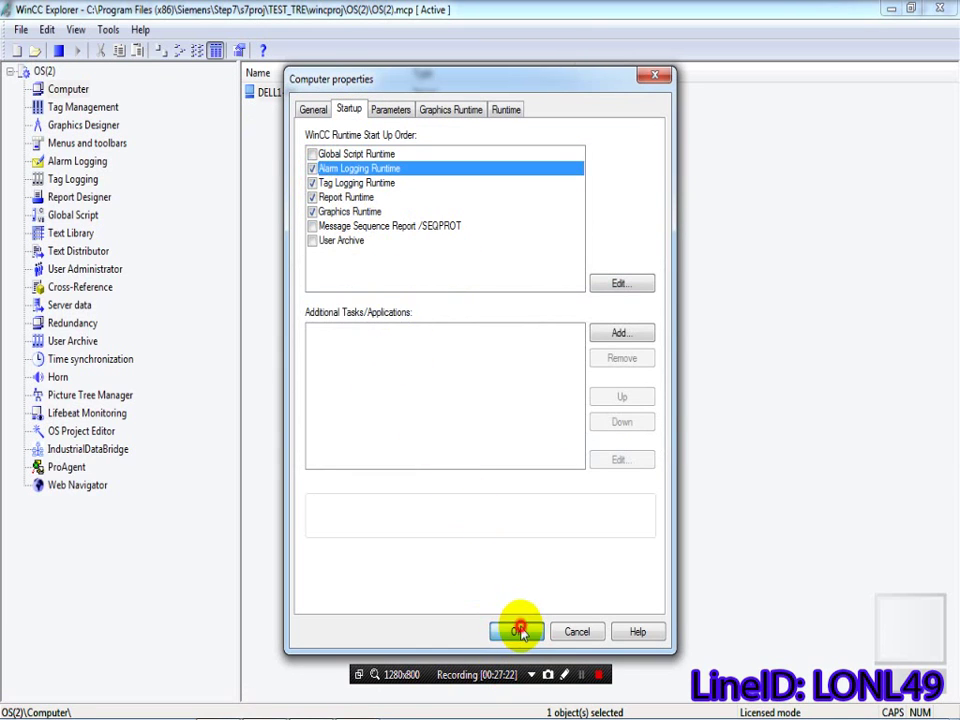
mouse_move(430, 716)
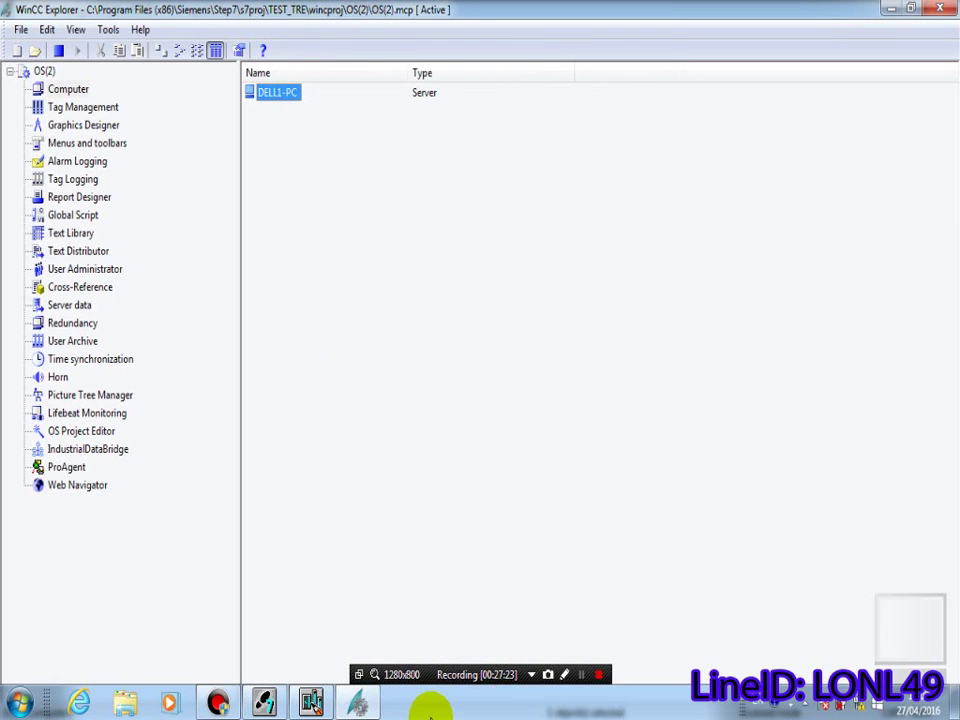
left_click(357, 703)
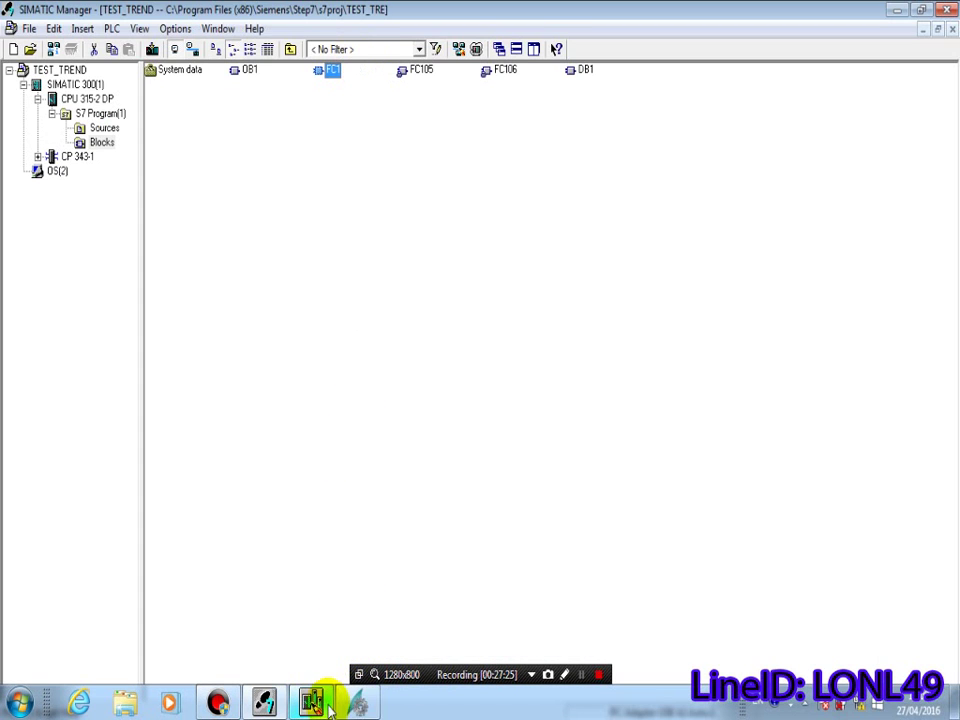
left_click(357, 703)
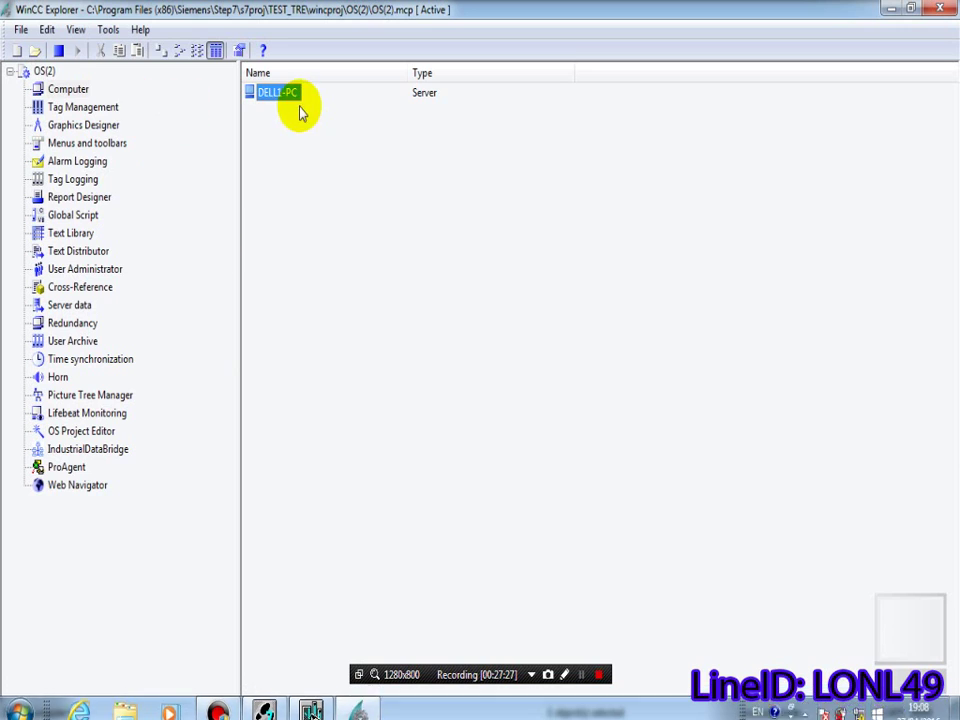
Step: Open the TEST_TREND.Pdl picture in Graphics Designer and dismiss the startup tips
left_click(83, 125)
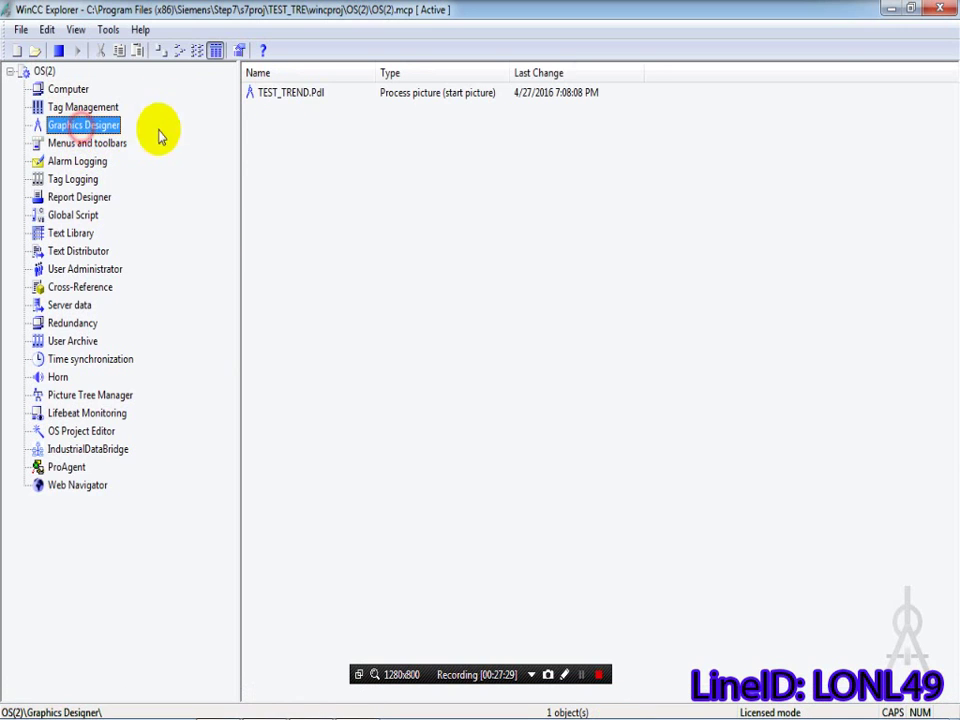
double_click(292, 93)
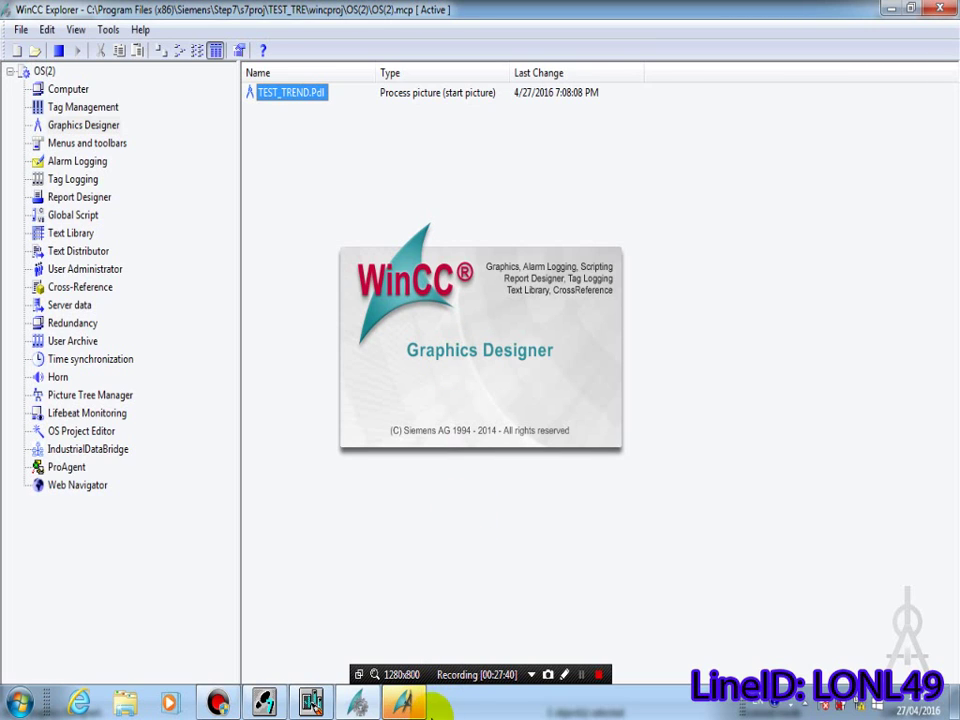
left_click(564, 675)
left_click(581, 675)
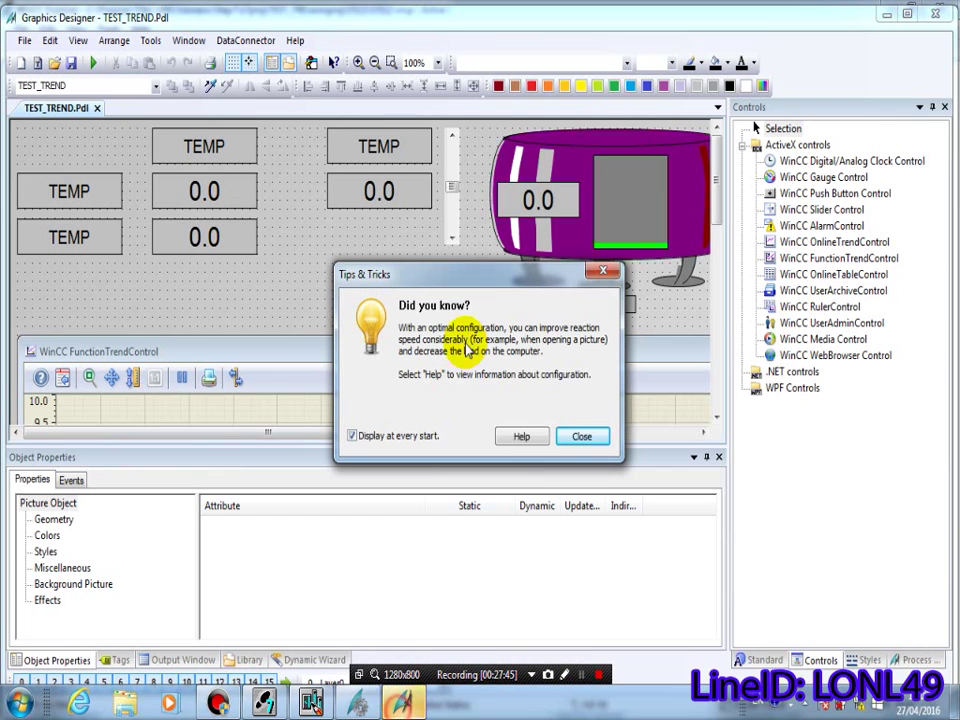
left_click(586, 437)
Step: Check the FunctionTrendControl's Trends and General properties, and remove the control from the picture
left_click_drag(718, 186, 718, 332)
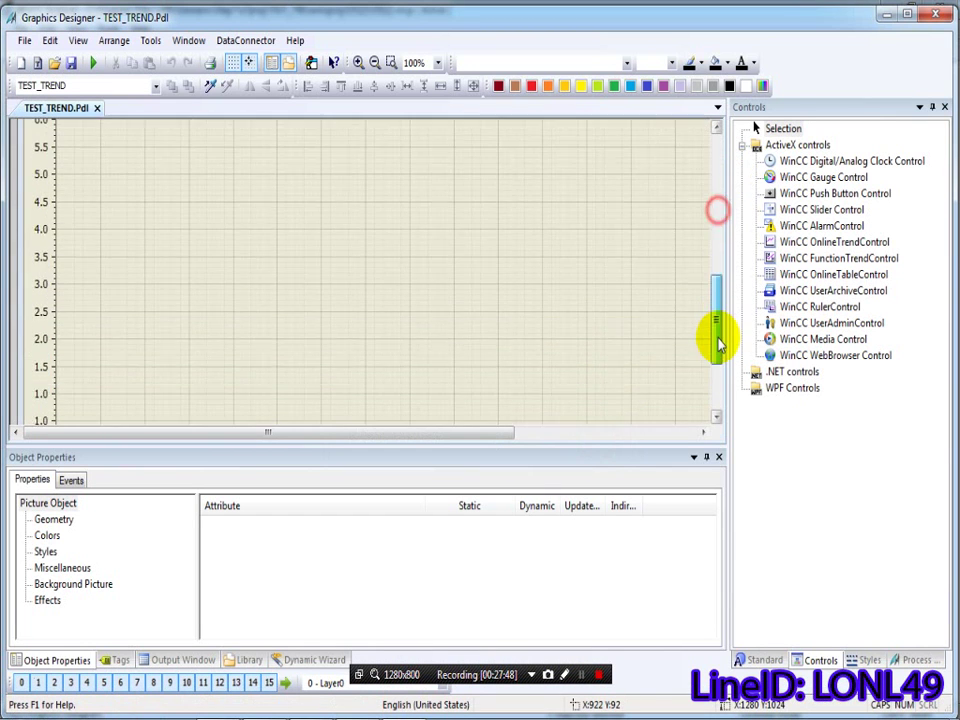
left_click(392, 276)
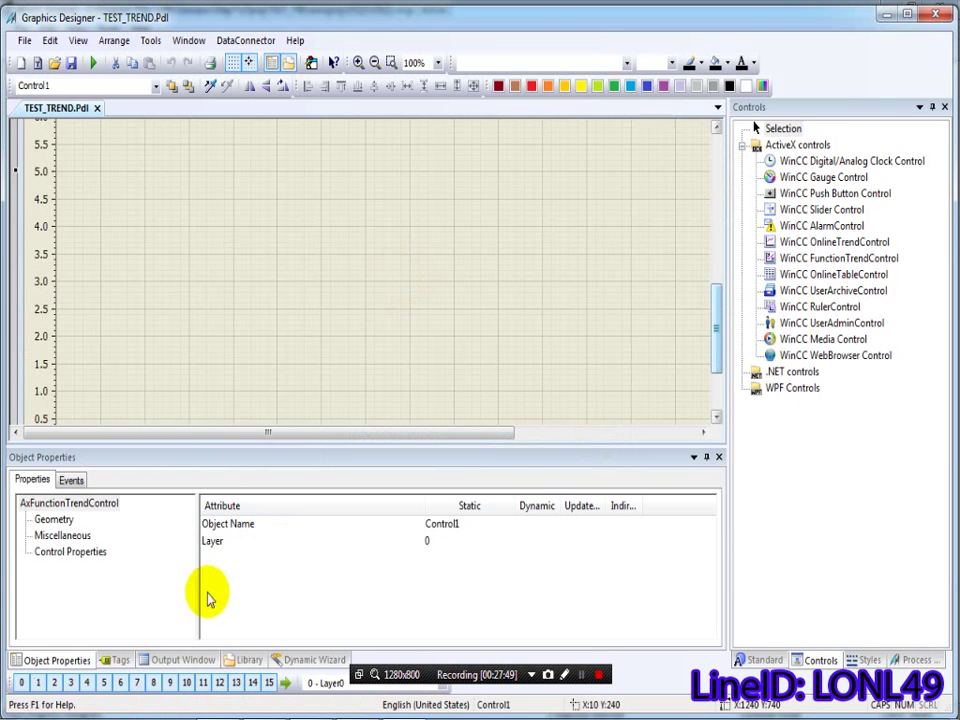
double_click(187, 243)
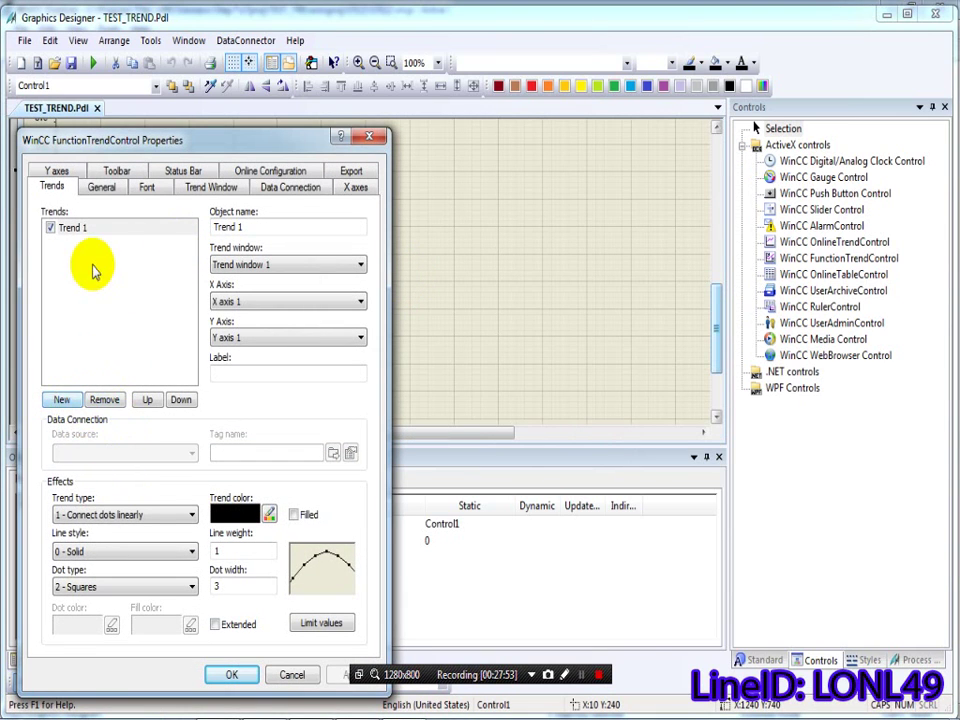
left_click(101, 197)
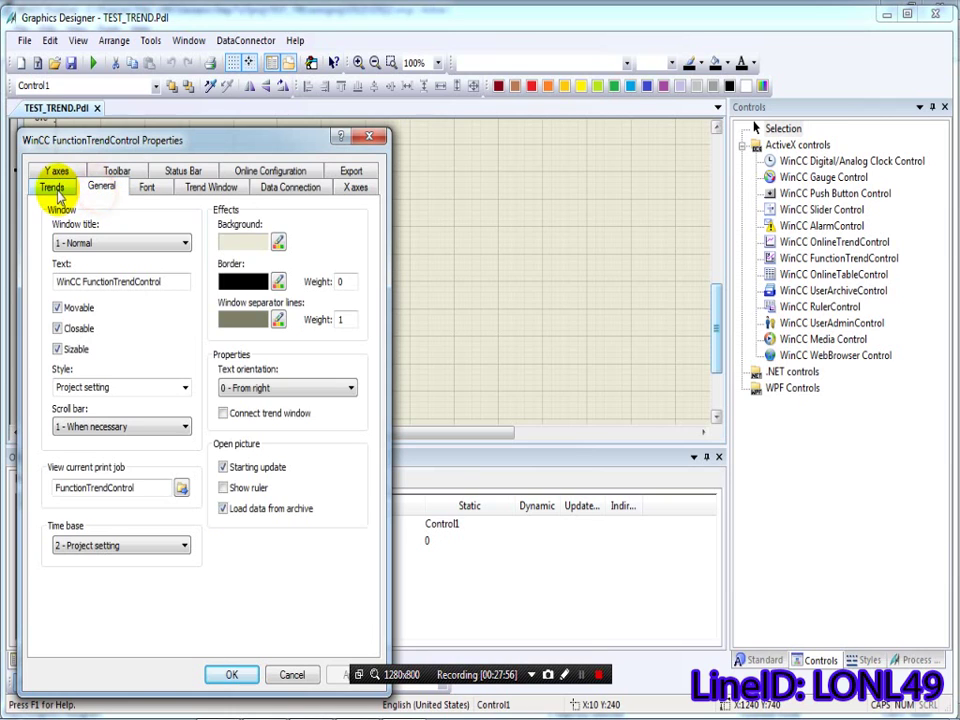
left_click(56, 192)
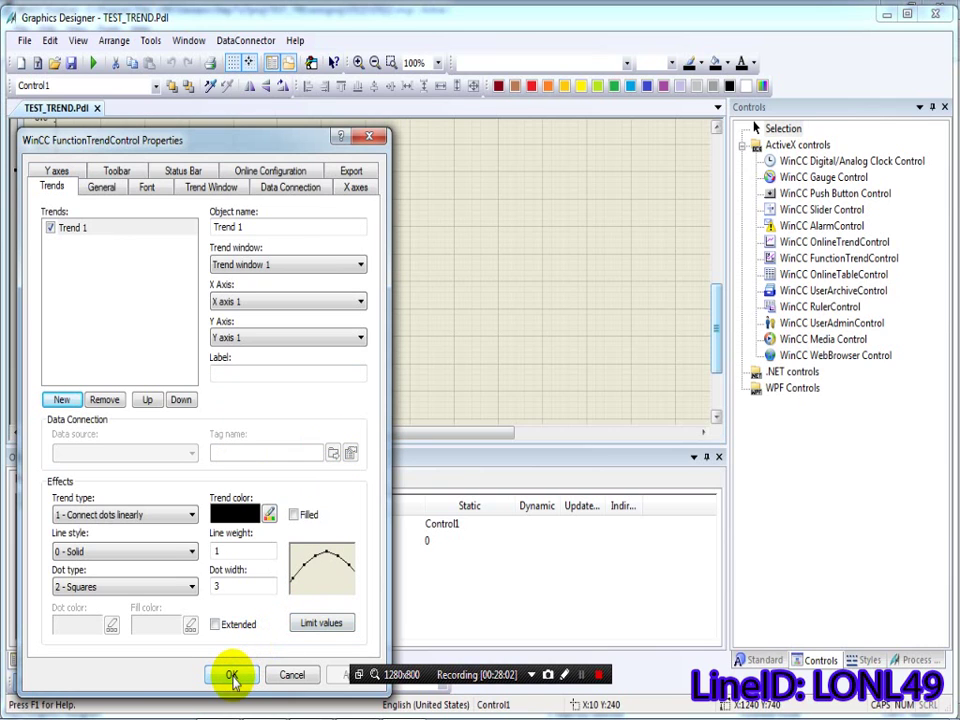
left_click(232, 677)
left_click(580, 676)
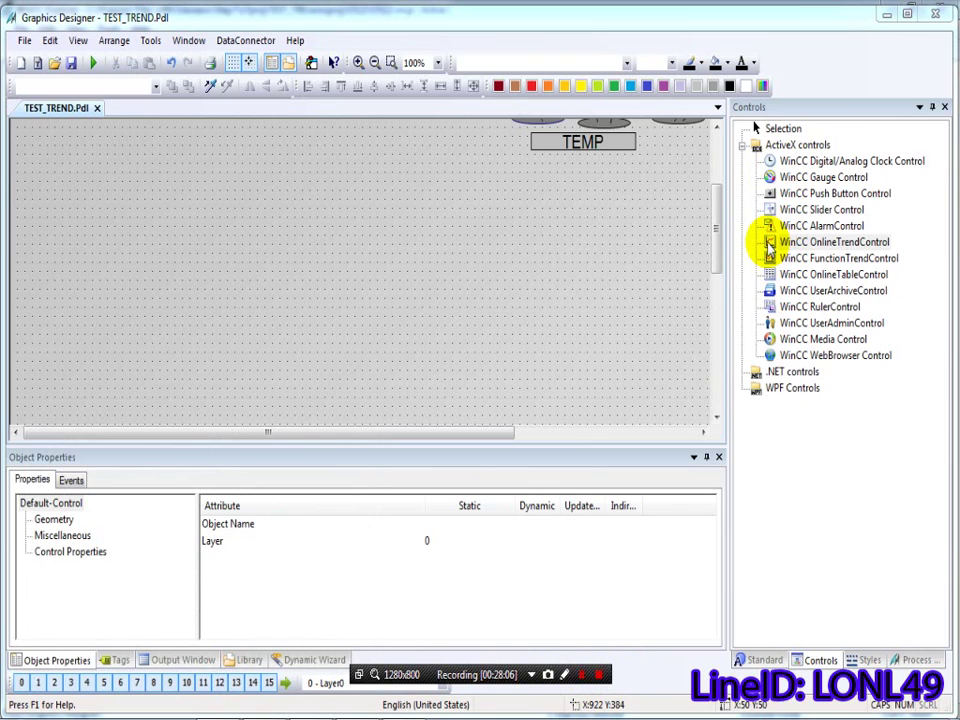
Step: Insert a WinCC OnlineTrendControl at about X 10, Y 210 and set Trend 1's data source to Online tags
left_click(770, 243)
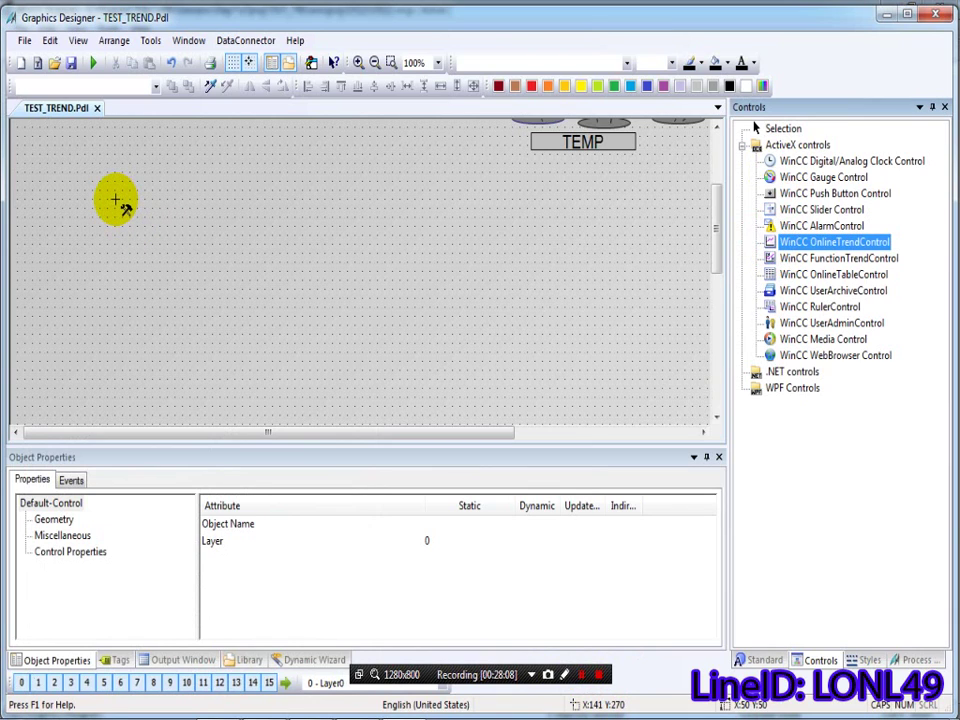
left_click(22, 135)
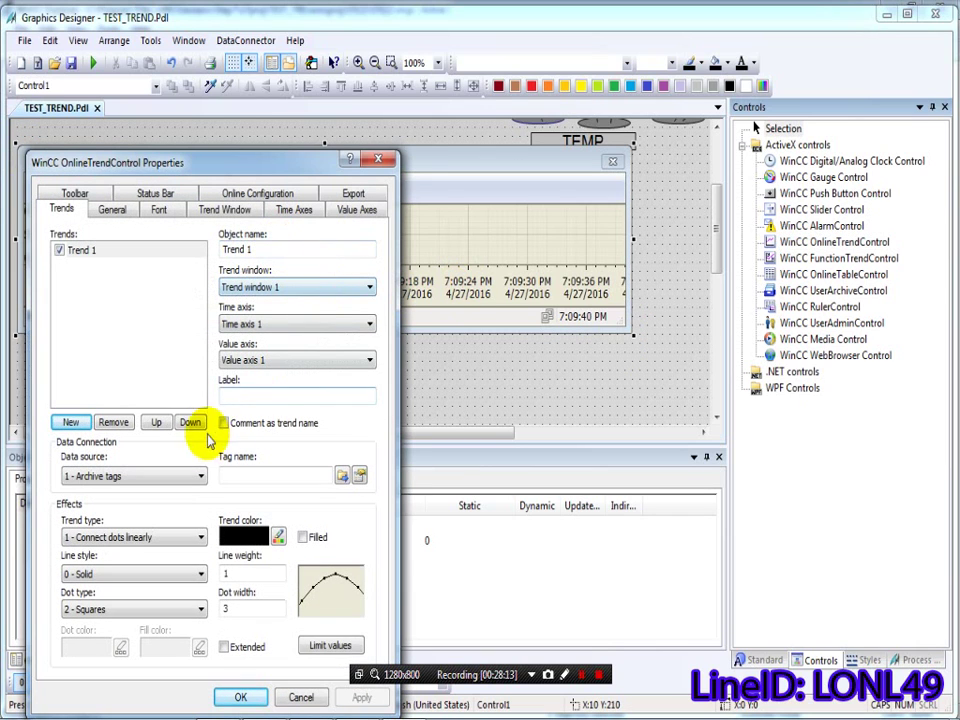
left_click(166, 477)
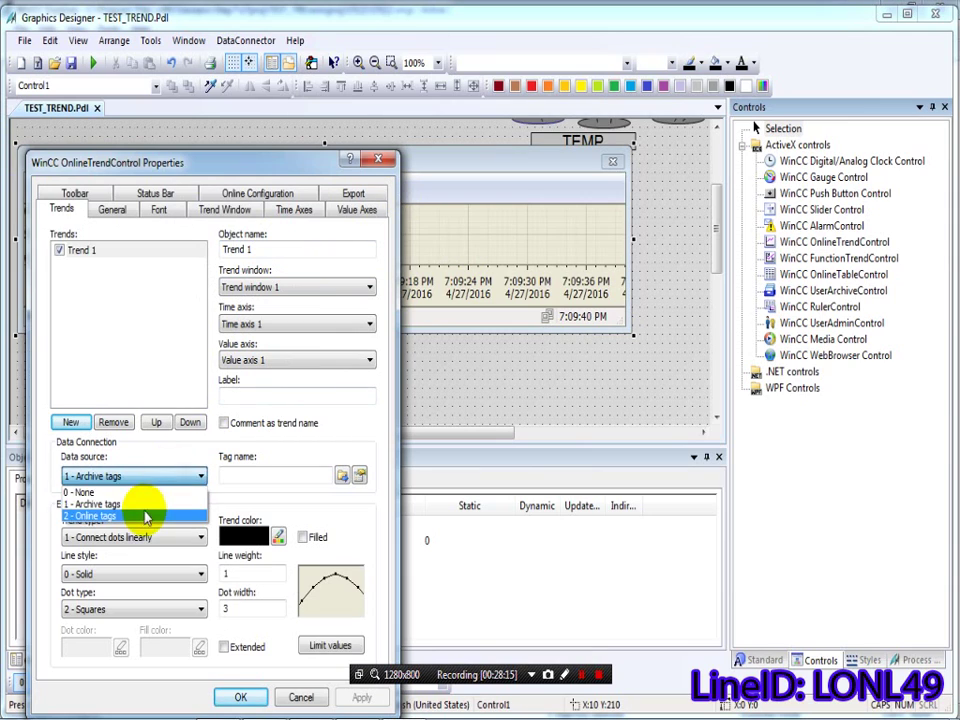
left_click(143, 516)
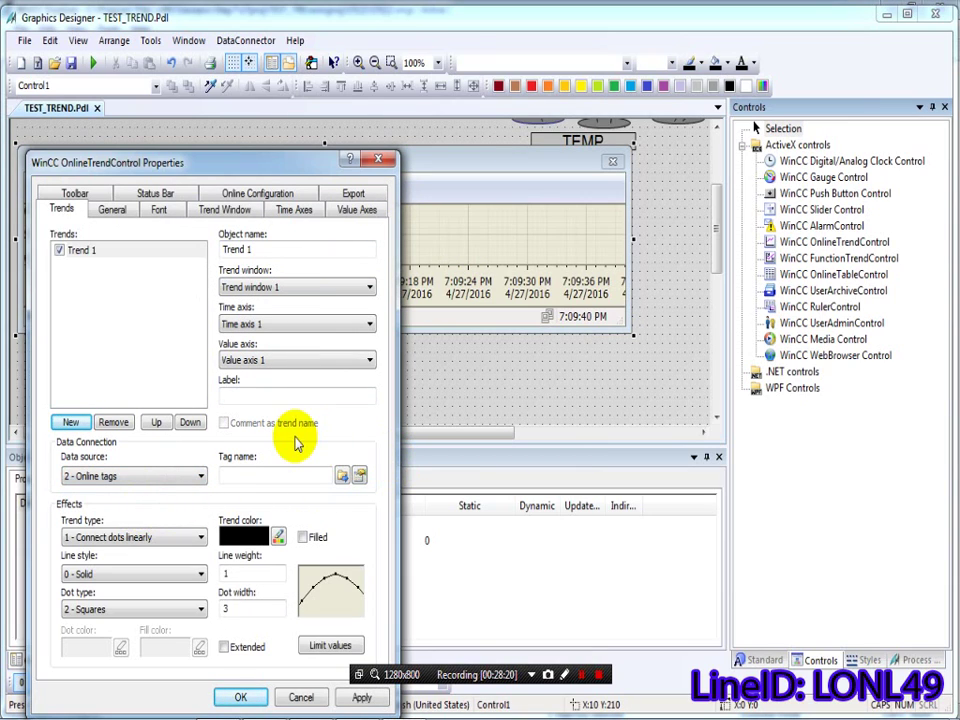
Step: Choose the RTD1 tag for Trend 1's data connection
left_click(344, 478)
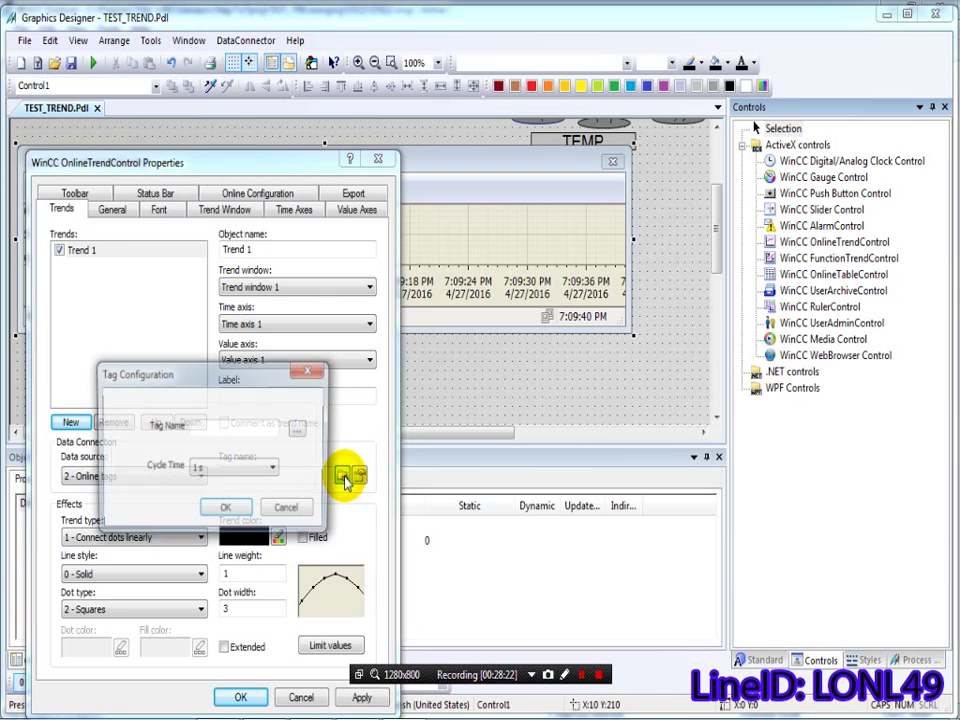
left_click(303, 428)
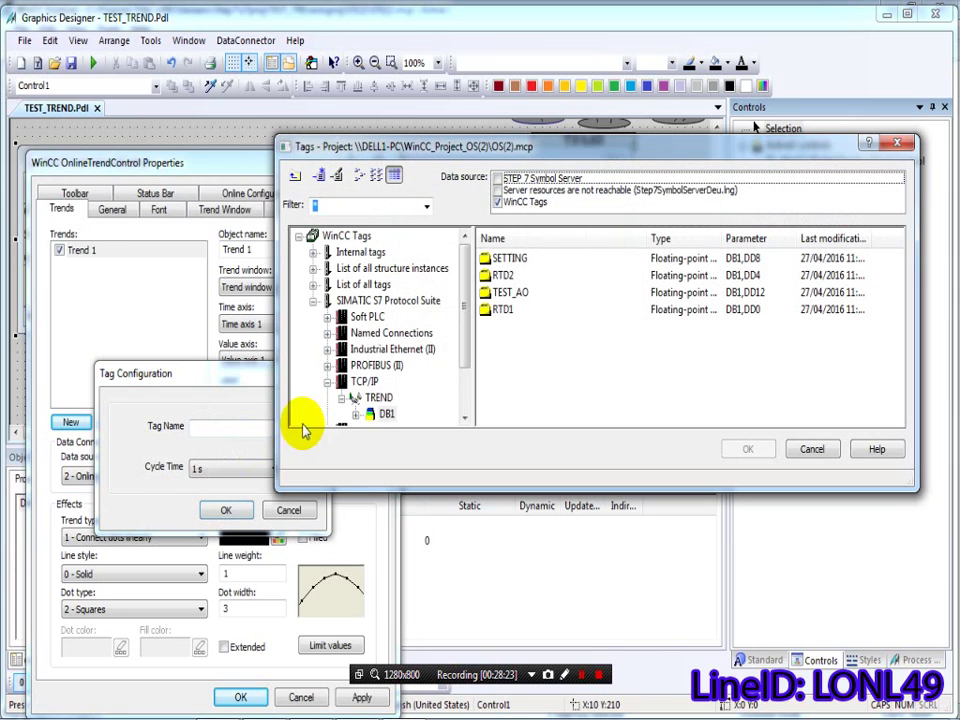
left_click(503, 311)
left_click(747, 449)
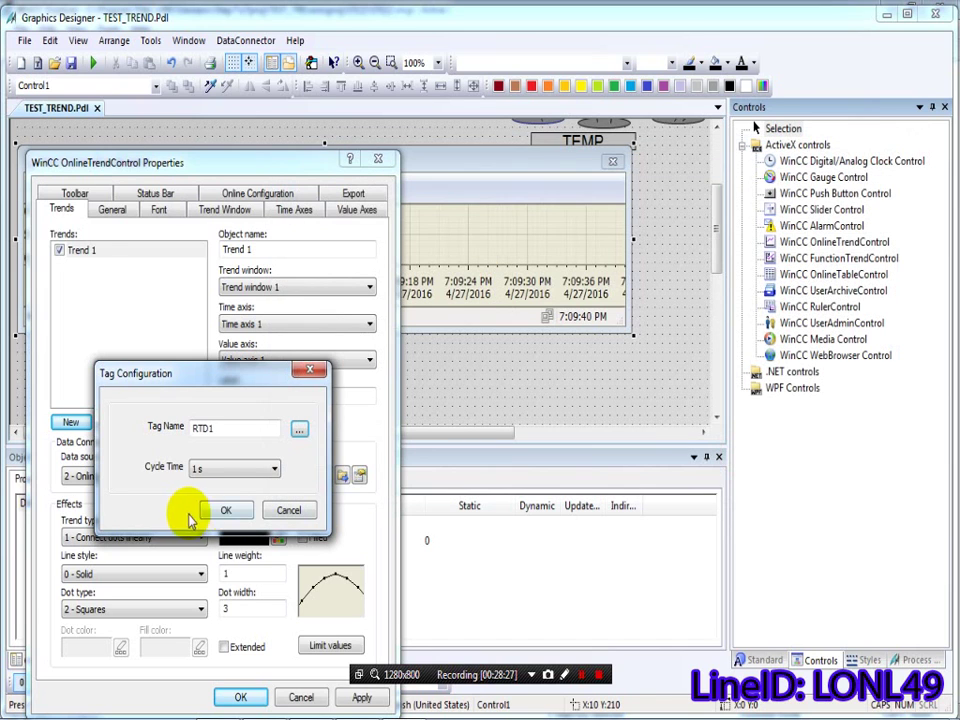
Step: Set the RTD1 tag's cycle time to 250 ms and accept the OnlineTrendControl's properties
left_click(255, 468)
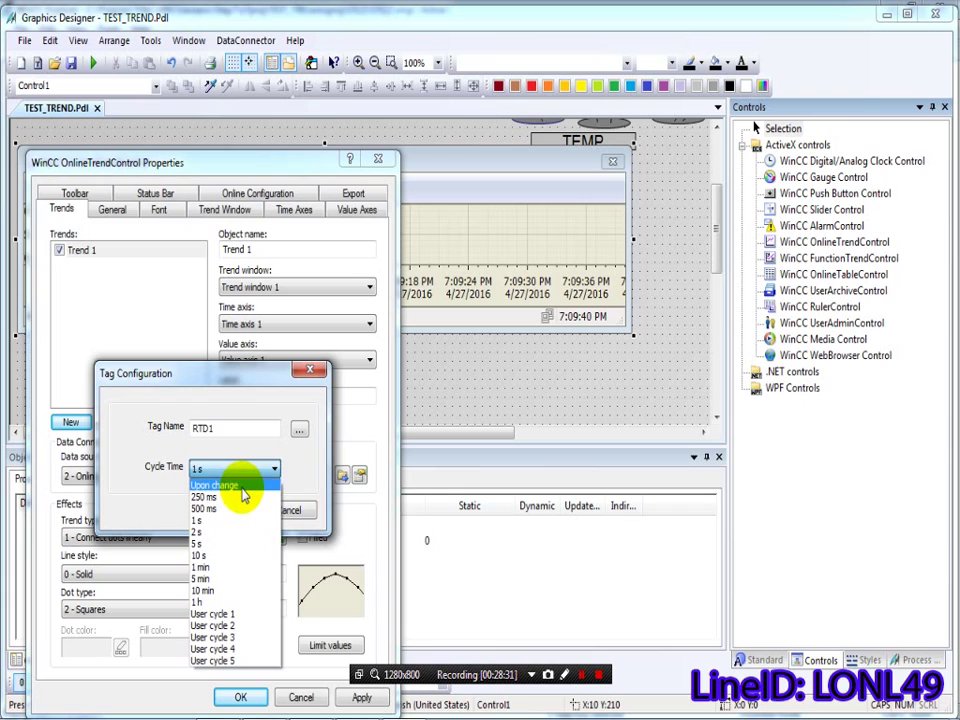
left_click(242, 488)
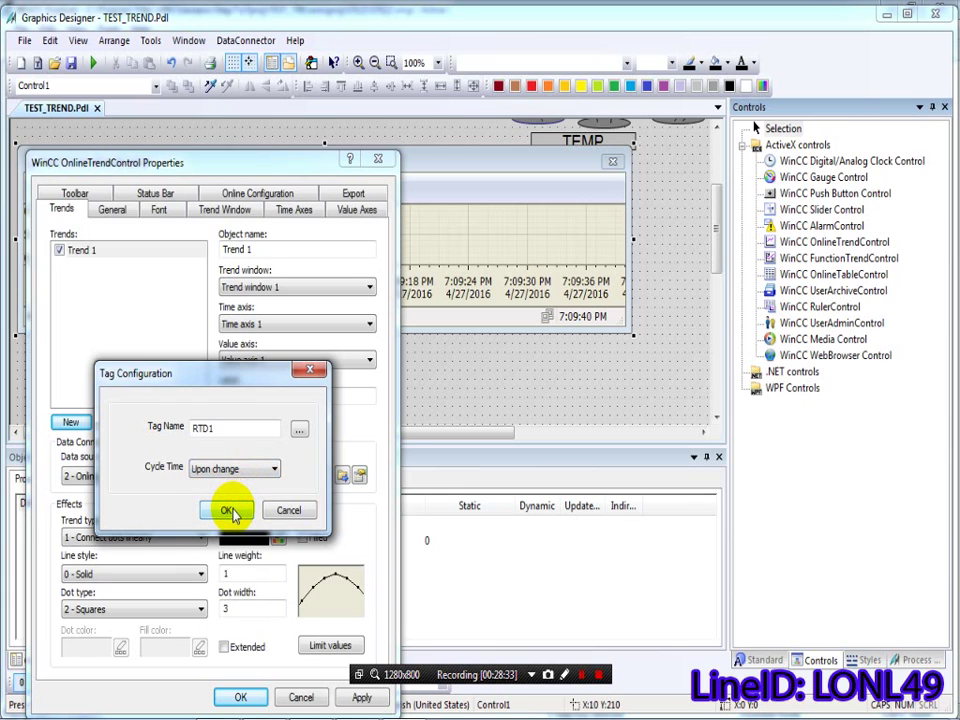
left_click(248, 474)
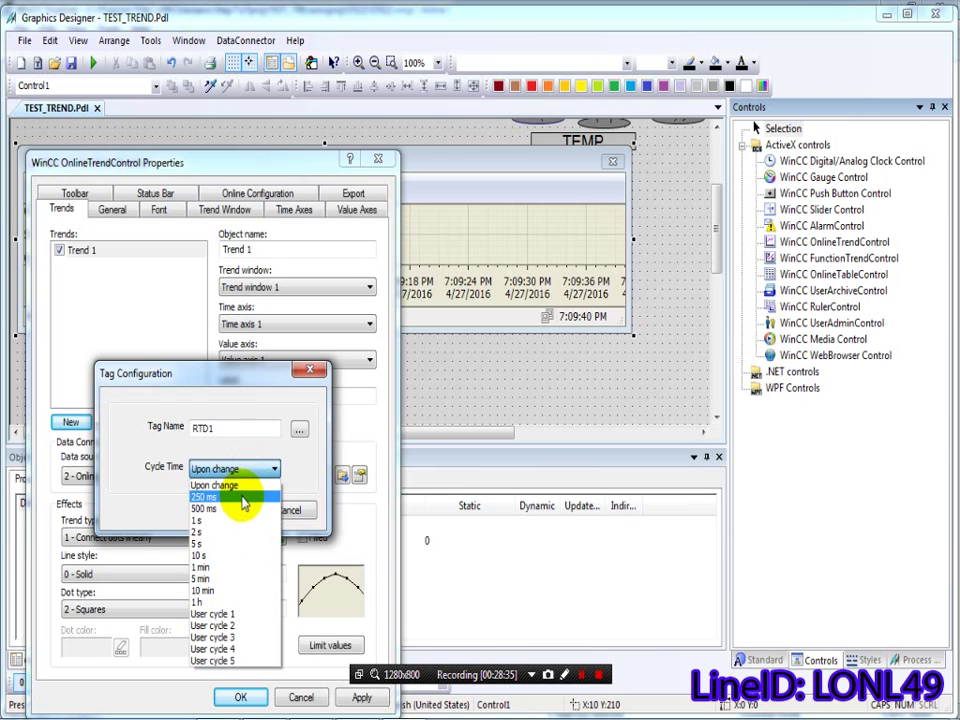
left_click(240, 497)
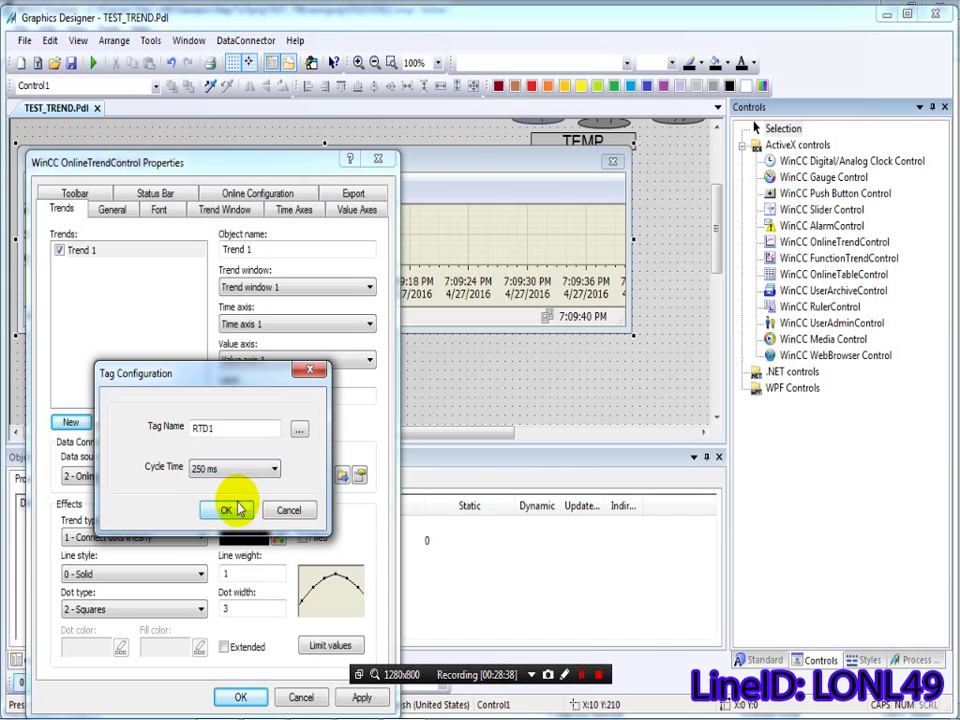
left_click(230, 512)
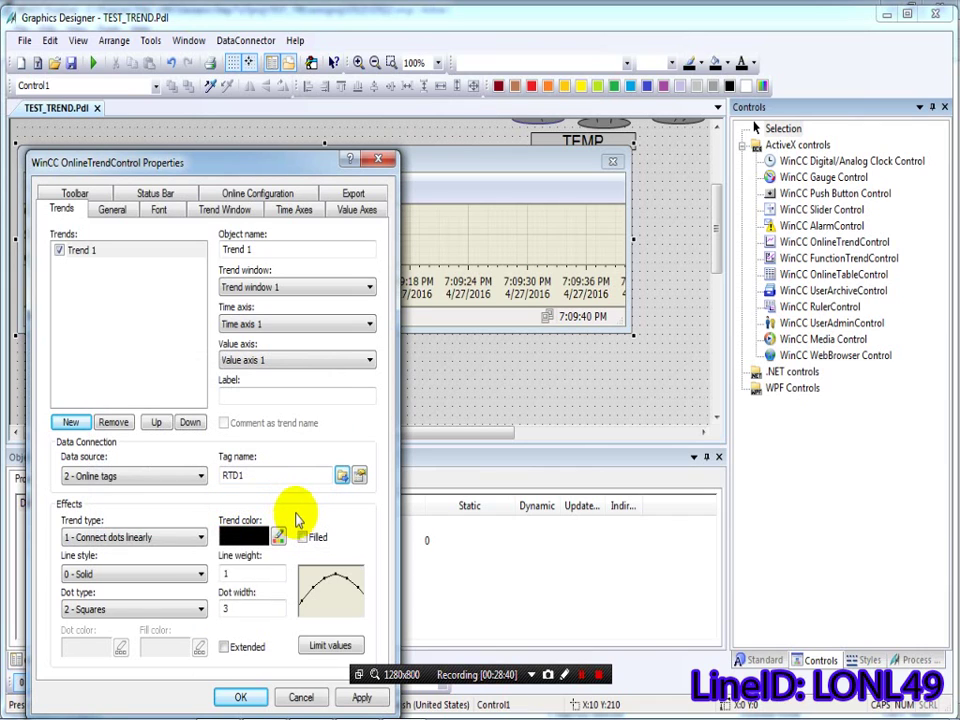
left_click(247, 697)
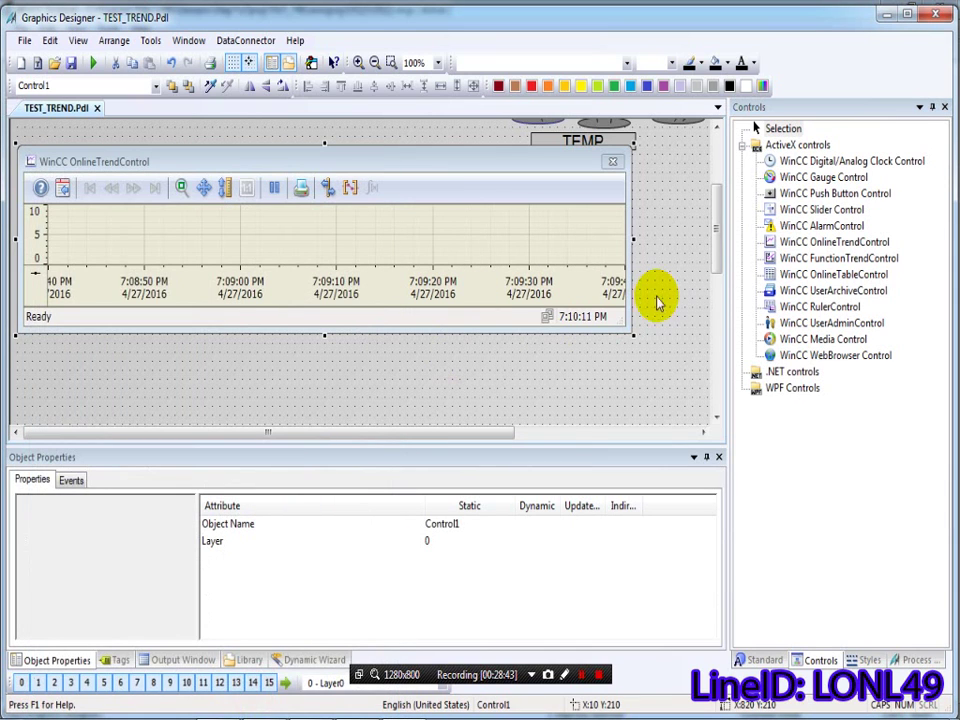
Step: Move the OnlineTrendControl down to about Y 250 and enlarge it to about 1200 wide by 290 high
left_click_drag(446, 240, 446, 257)
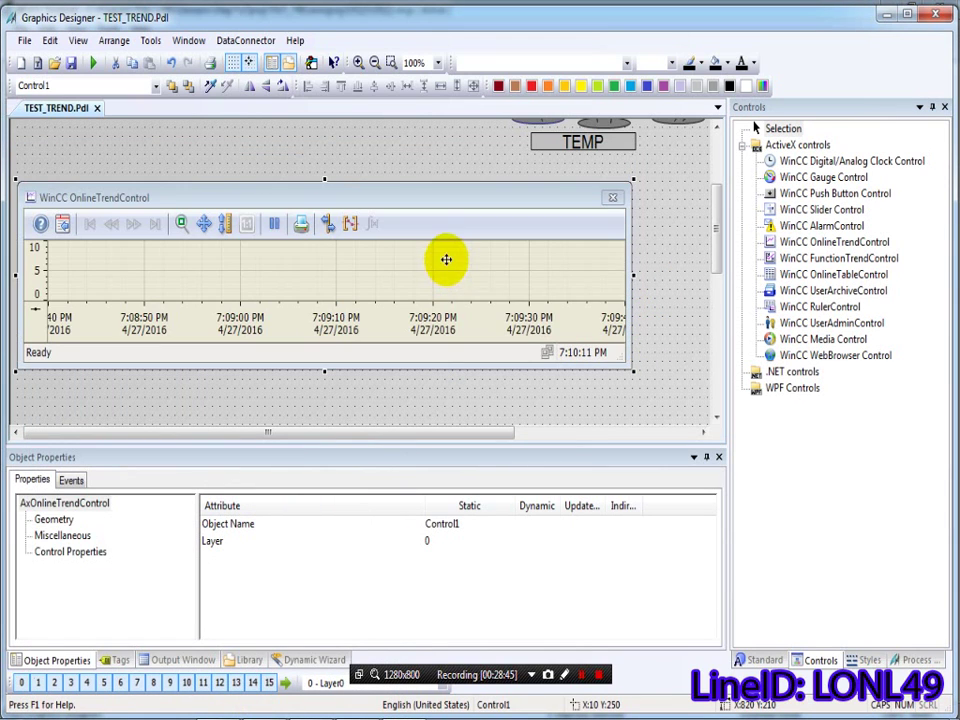
left_click(489, 424)
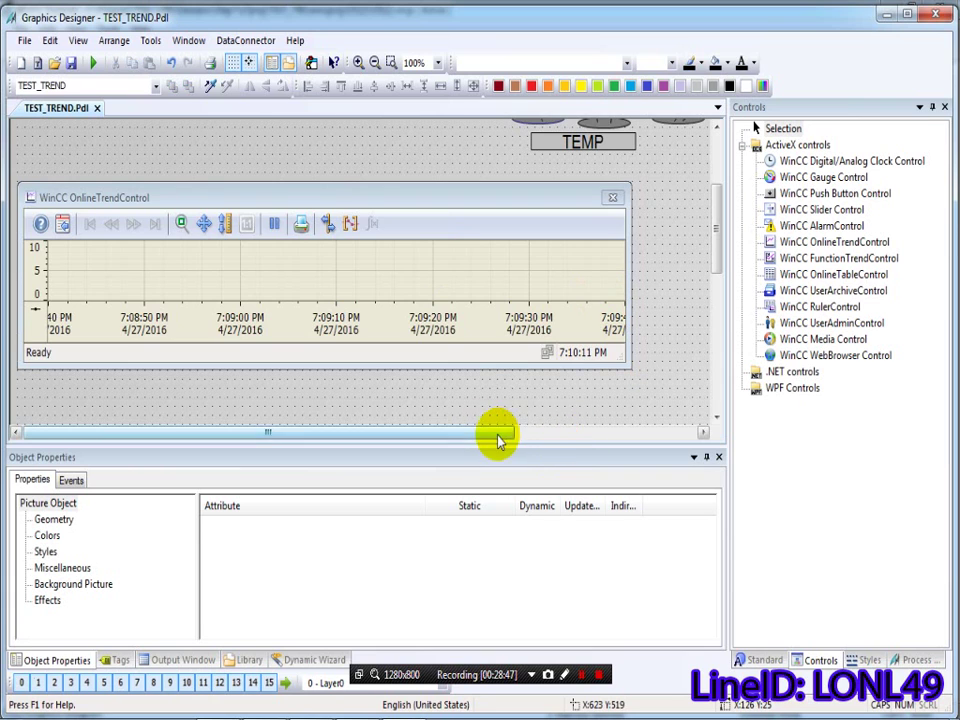
left_click_drag(493, 431, 647, 435)
left_click(380, 338)
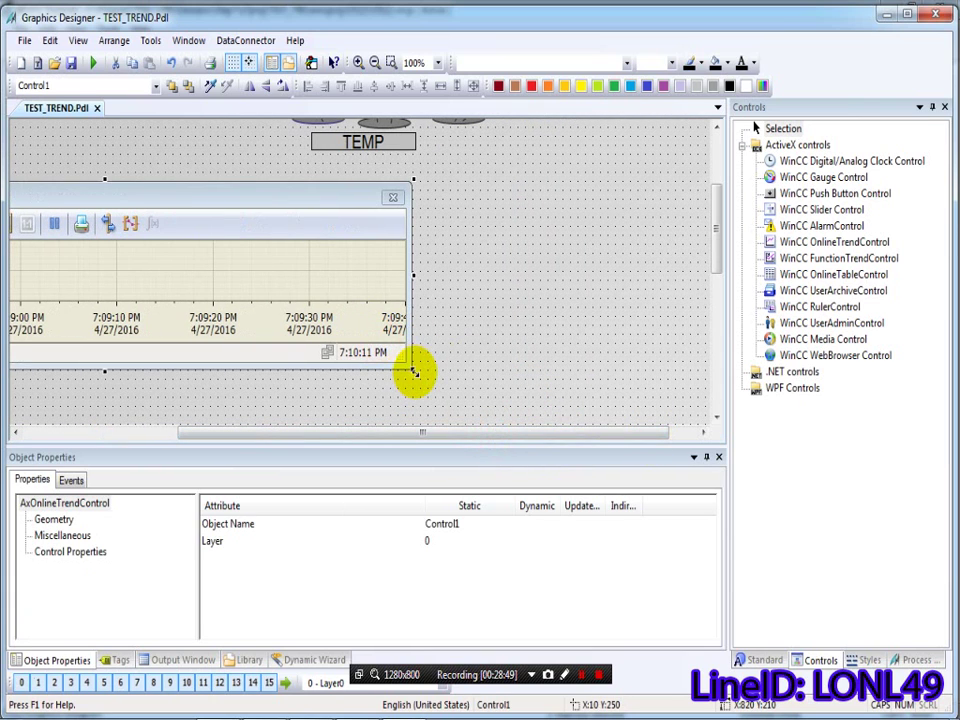
left_click_drag(413, 372, 699, 442)
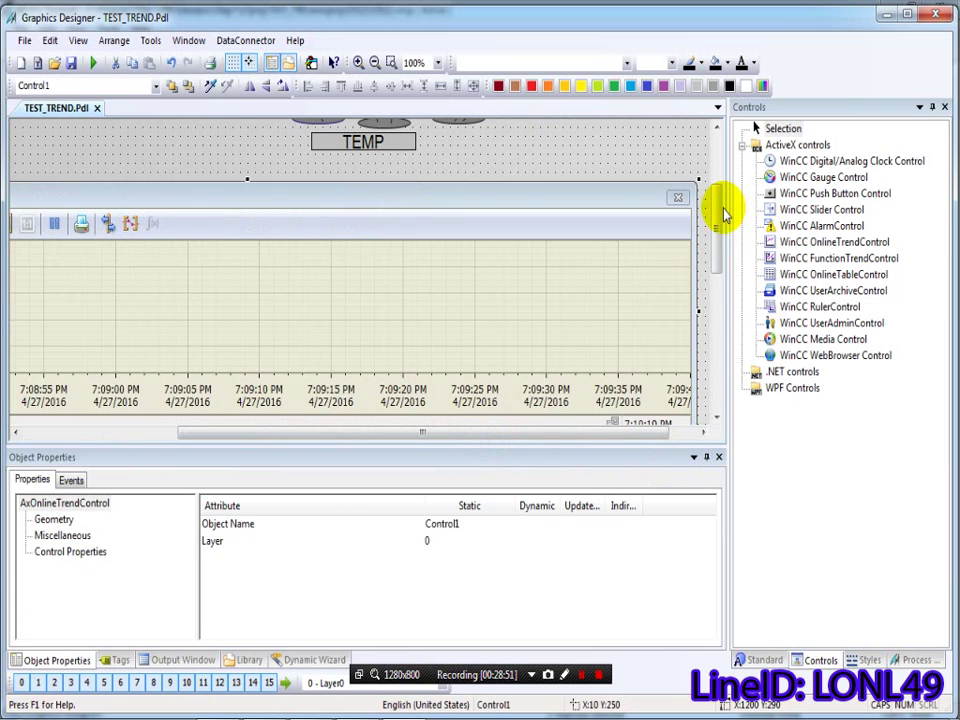
Step: Extend the OnlineTrendControl's lower edge toward the picture's bottom border, giving it a height of about 700
left_click_drag(720, 210, 729, 294)
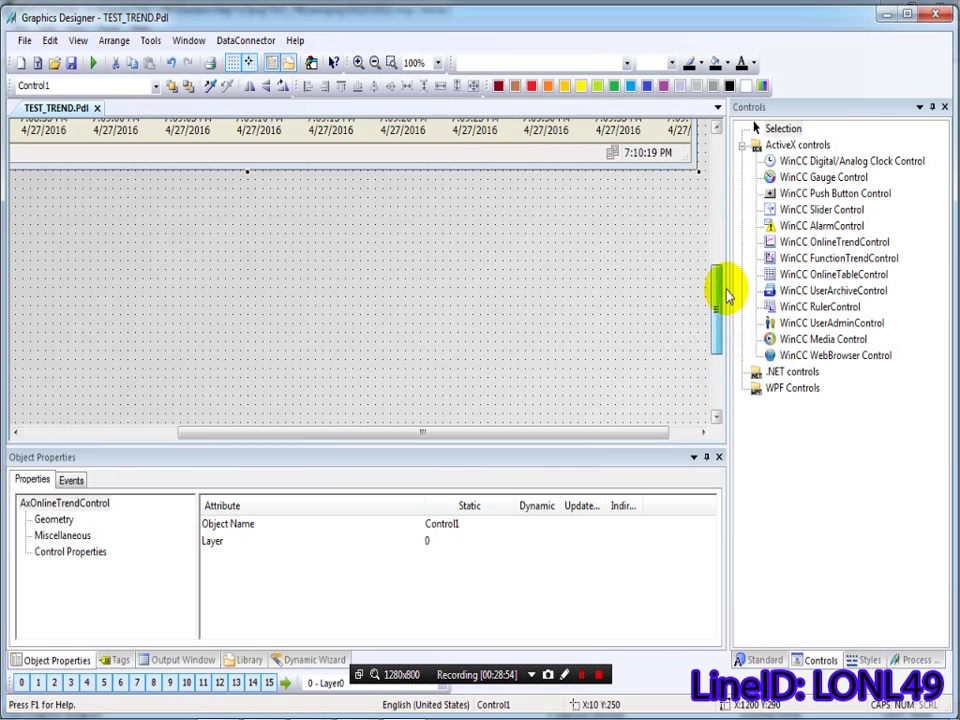
left_click(247, 170)
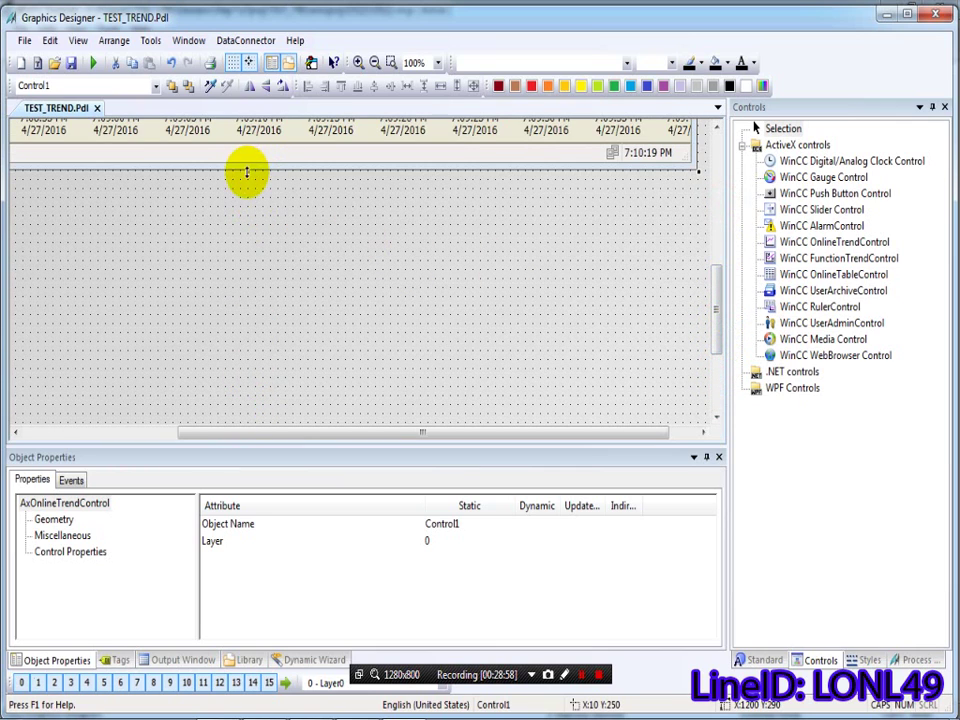
left_click_drag(247, 172, 250, 416)
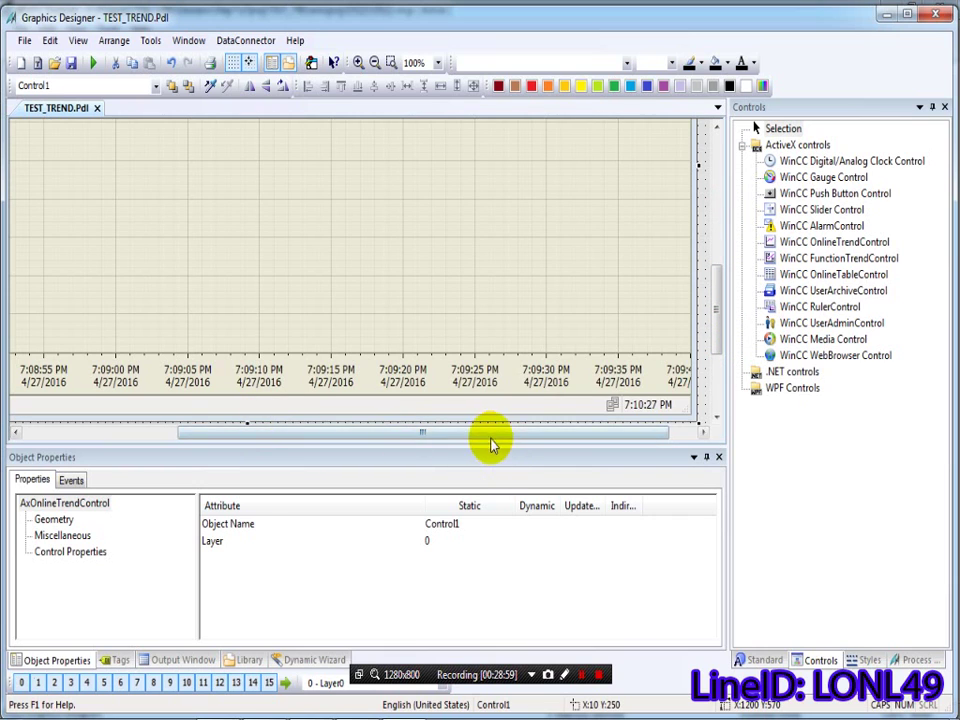
left_click_drag(495, 432, 696, 439)
left_click_drag(716, 299, 718, 370)
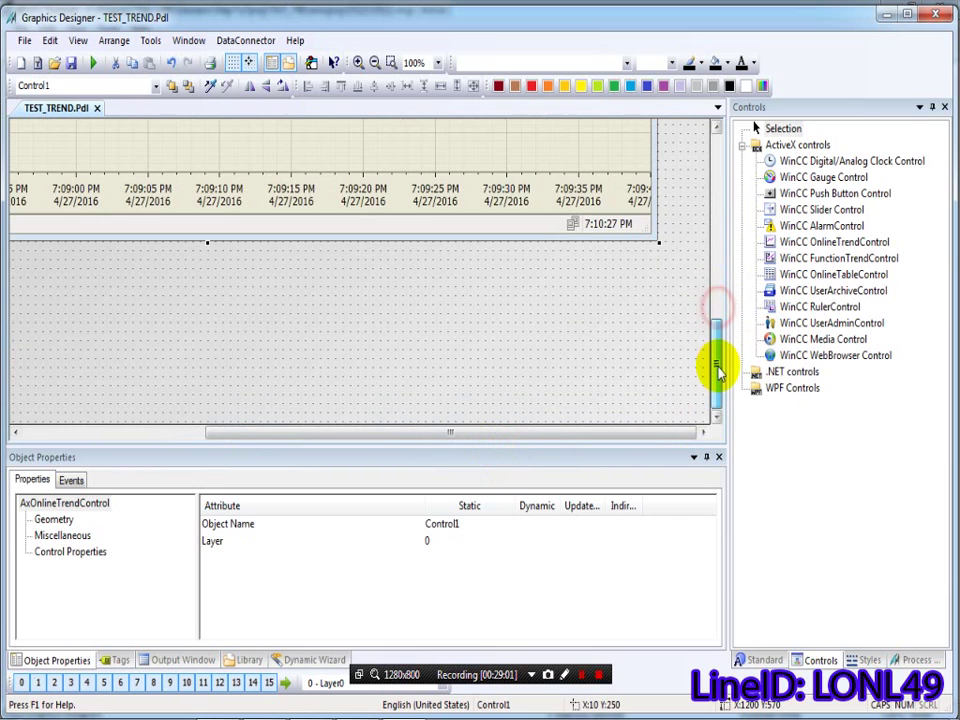
left_click(206, 242)
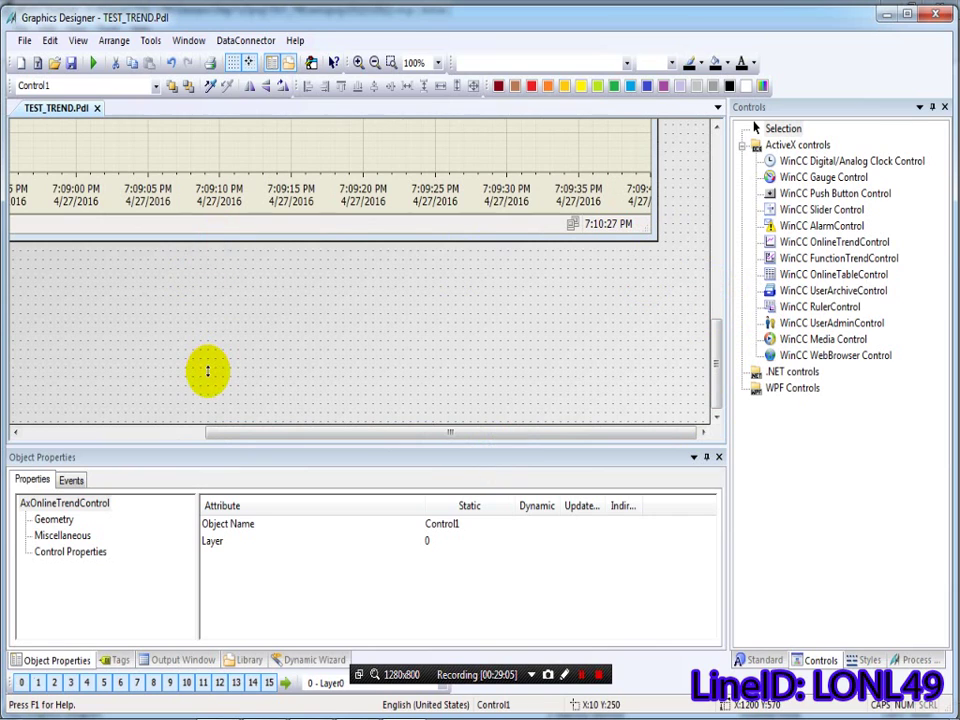
left_click_drag(206, 242, 207, 358)
left_click_drag(400, 433, 160, 432)
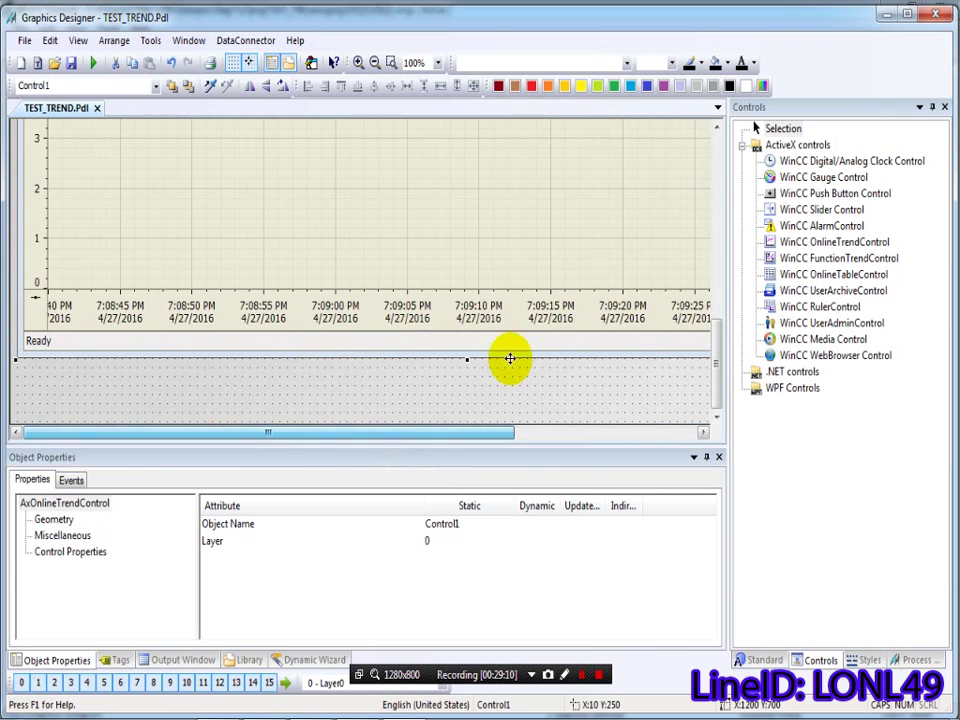